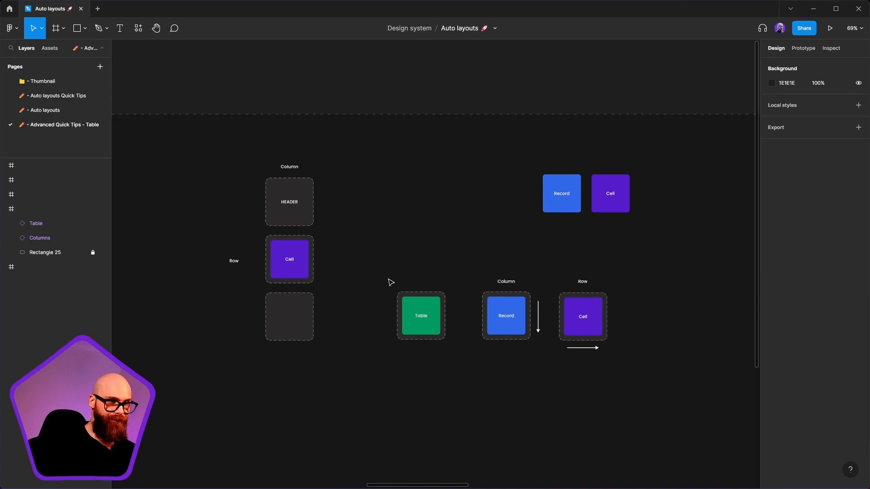
- Examine the table, column and row diagrams and inspect the Record and Cell slot components
{"action": "left_click_drag", "start_coordinate": [364, 241], "coordinate": [421, 249]}
{"action": "scroll", "coordinate": [406, 212], "scroll_direction": "up", "scroll_amount": 5}
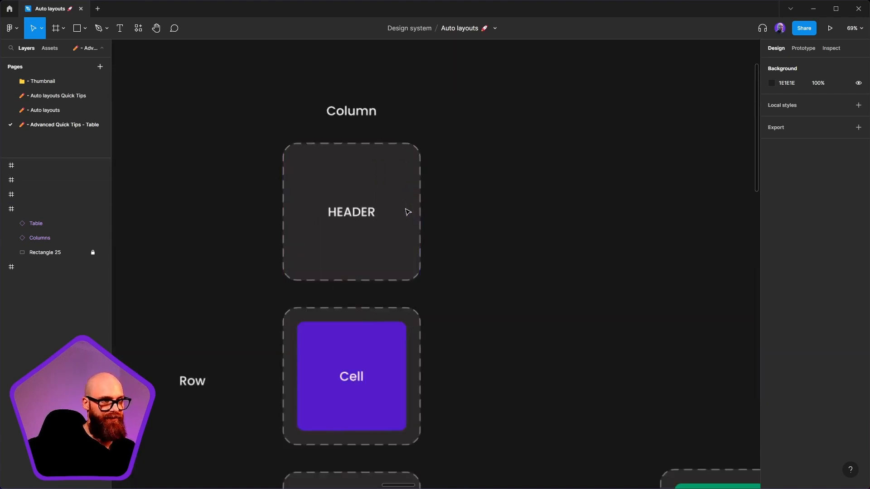
{"action": "left_click_drag", "start_coordinate": [458, 341], "coordinate": [506, 299]}
{"action": "scroll", "coordinate": [475, 321], "scroll_direction": "down", "scroll_amount": 3}
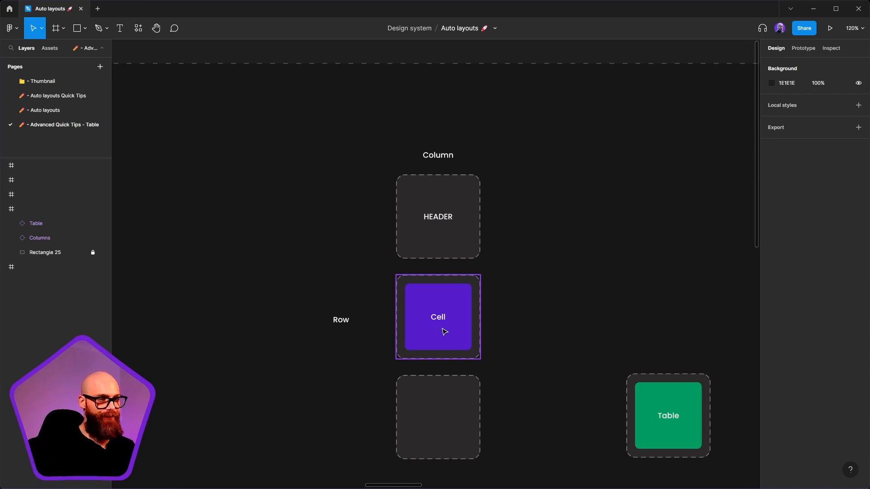
{"action": "left_click_drag", "start_coordinate": [597, 287], "coordinate": [244, 227]}
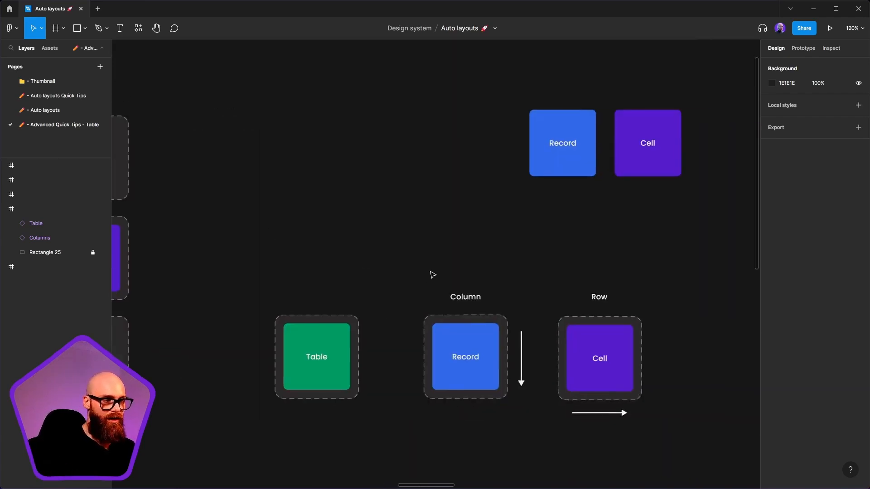
{"action": "left_click_drag", "start_coordinate": [469, 287], "coordinate": [309, 312]}
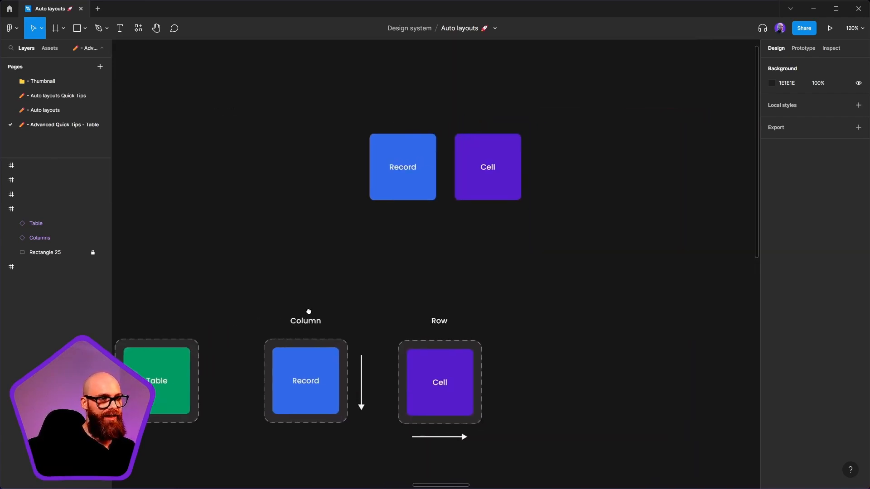
{"action": "left_click", "coordinate": [423, 148]}
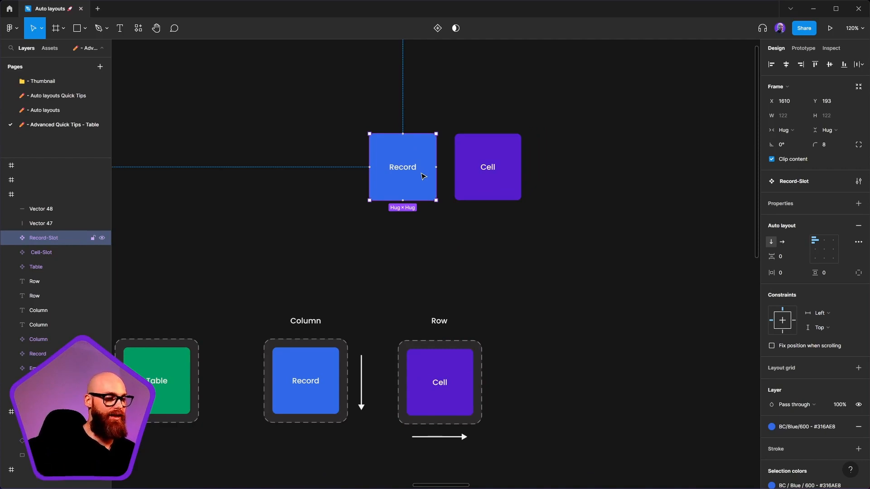
{"action": "left_click", "coordinate": [40, 254]}
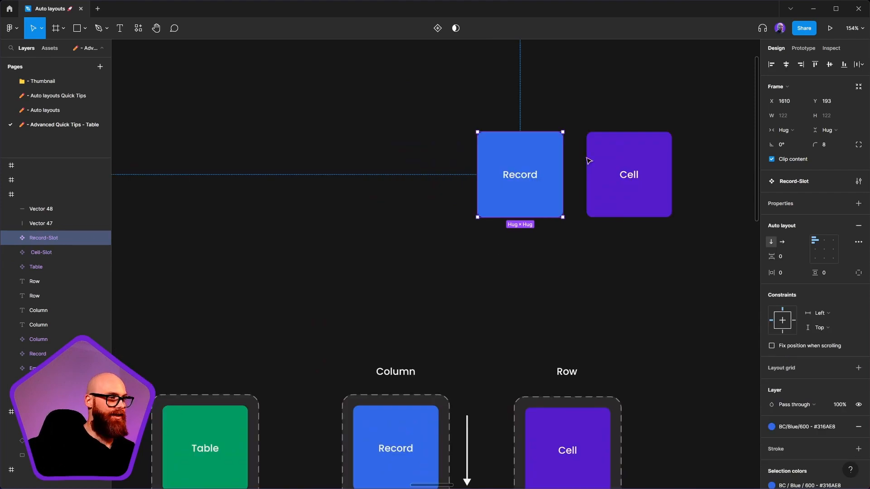
{"action": "left_click_drag", "start_coordinate": [660, 221], "coordinate": [626, 232]}
{"action": "left_click", "coordinate": [605, 195]}
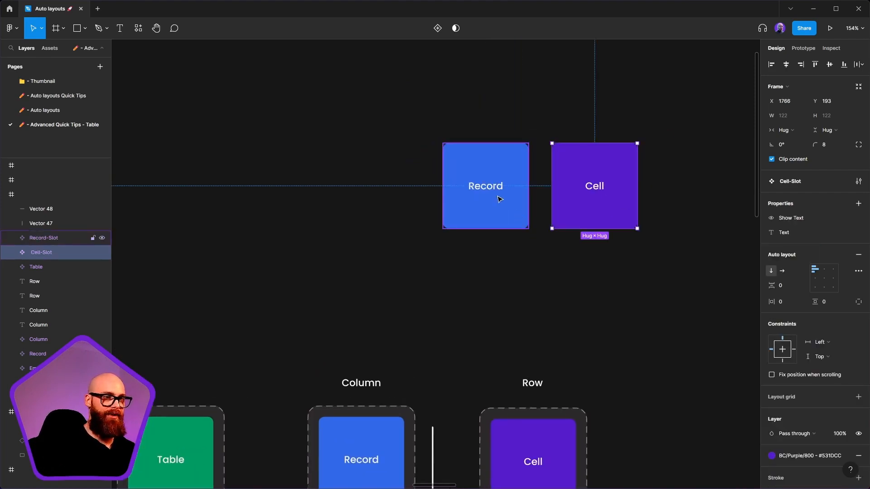
{"action": "left_click_drag", "start_coordinate": [530, 289], "coordinate": [446, 302]}
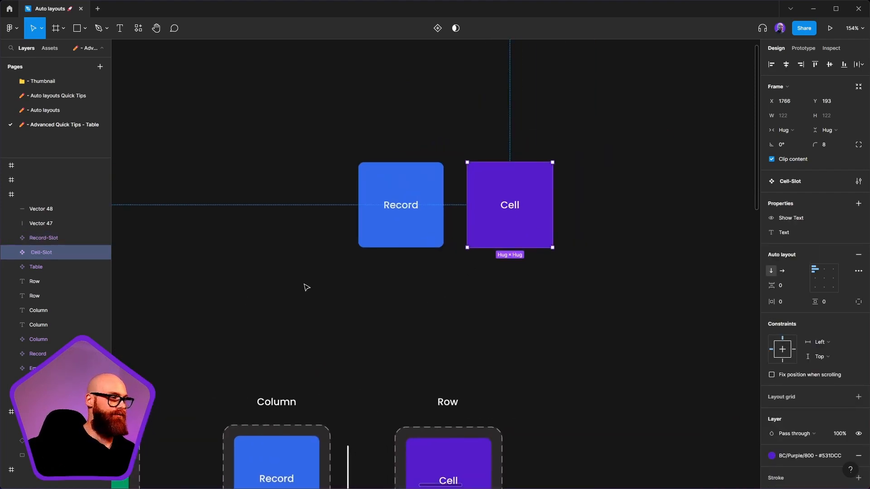
{"action": "left_click", "coordinate": [422, 230]}
{"action": "left_click", "coordinate": [516, 227]}
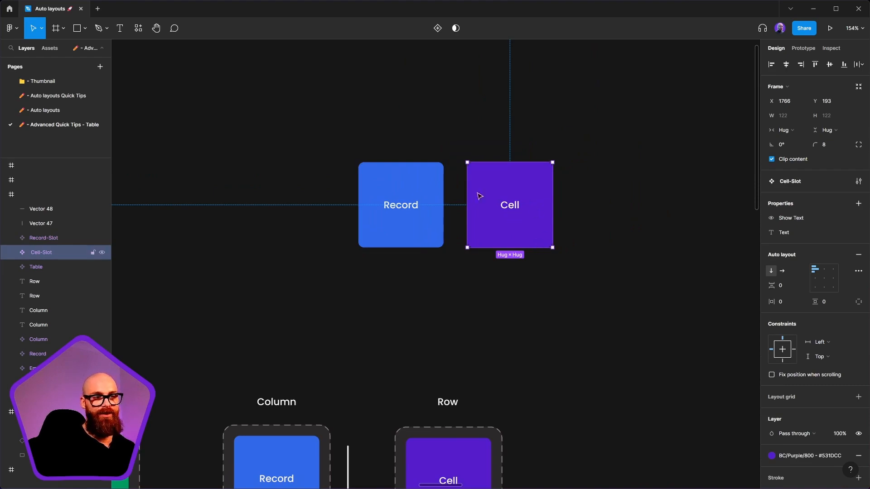
- Draw a frame of about 184 × 134 in the empty area beside the Record slot
{"action": "left_click", "coordinate": [82, 29]}
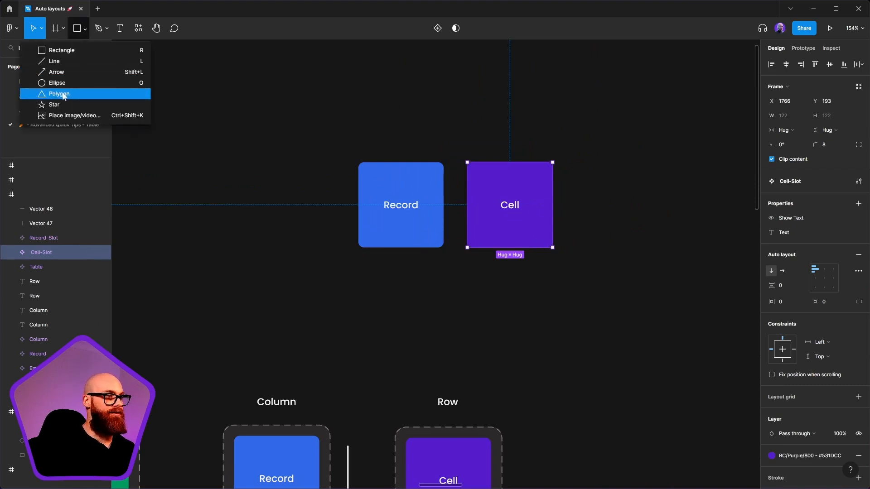
{"action": "left_click", "coordinate": [61, 34]}
{"action": "left_click", "coordinate": [64, 32]}
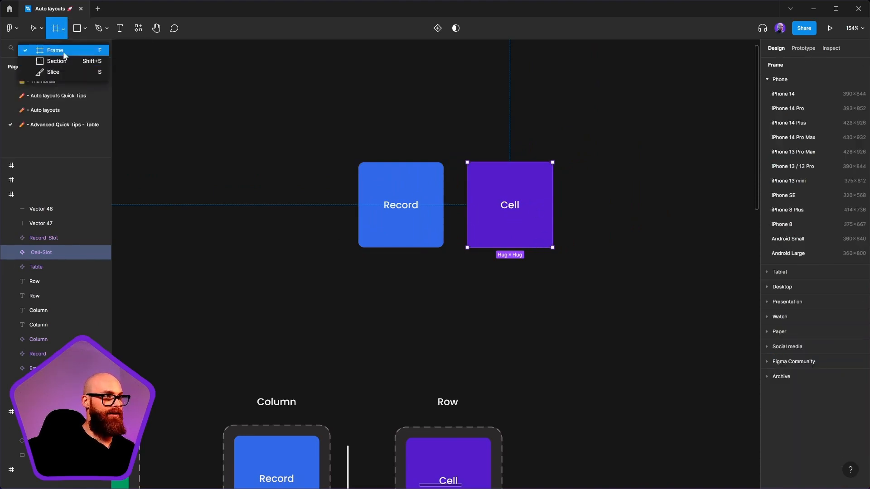
{"action": "left_click", "coordinate": [64, 52]}
{"action": "left_click_drag", "start_coordinate": [193, 195], "coordinate": [397, 221]}
{"action": "mouse_move", "coordinate": [347, 184]}
{"action": "left_mouse_down"}
{"action": "mouse_move", "coordinate": [536, 287]}
{"action": "mouse_move", "coordinate": [475, 278]}
{"action": "left_mouse_up"}
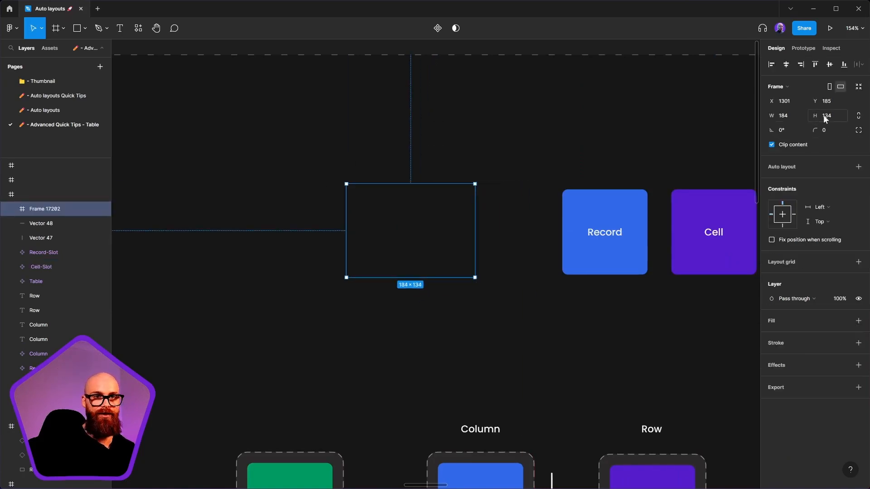
- Set the new frame's height and width to 100 and add a fill to it
{"action": "key", "text": "Return"}
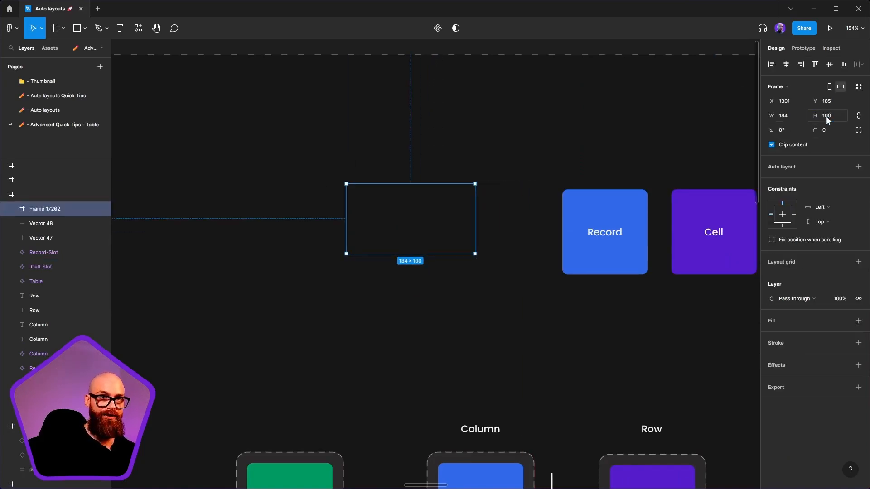
{"action": "left_click", "coordinate": [797, 119]}
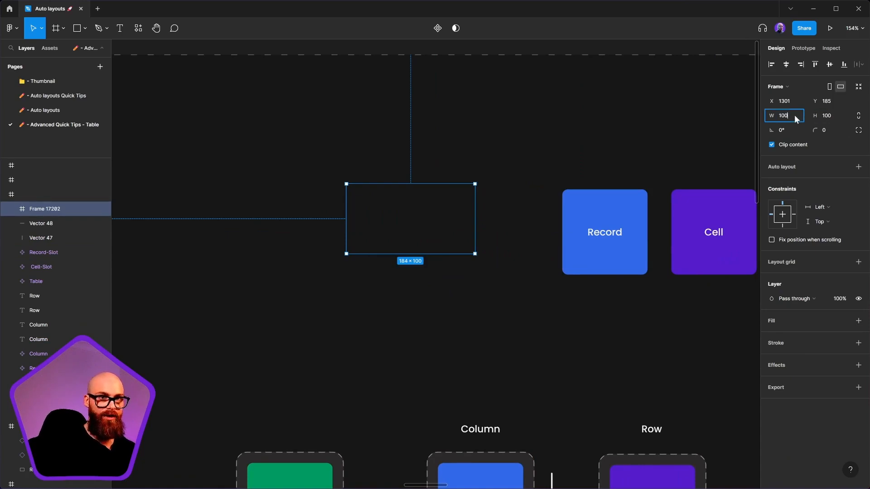
{"action": "key", "text": "Return"}
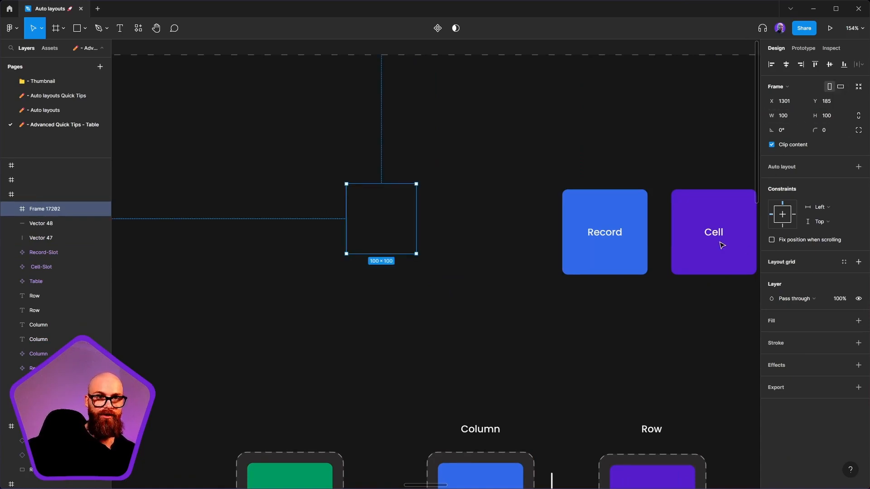
{"action": "left_click", "coordinate": [858, 321]}
- Copy the Cell slot component's properties and select the new square frame
{"action": "left_click", "coordinate": [697, 209]}
{"action": "right_click", "coordinate": [697, 209]}
{"action": "mouse_move", "coordinate": [718, 242]}
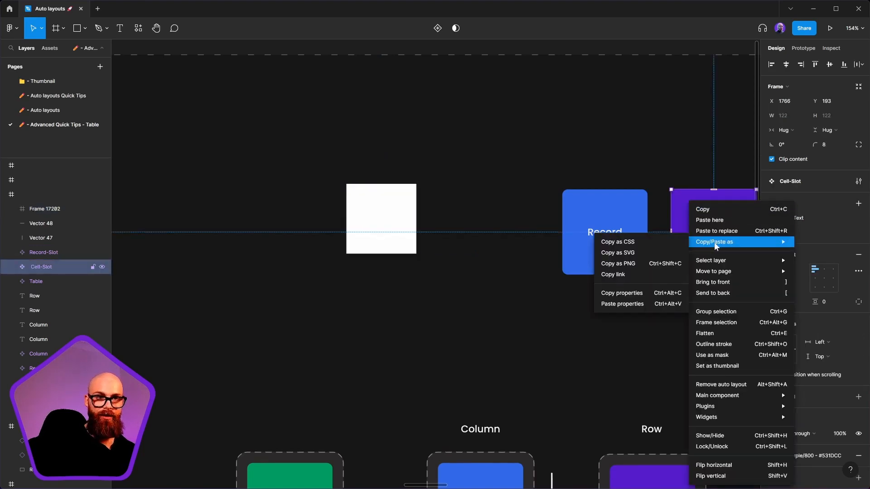
{"action": "left_click", "coordinate": [637, 295]}
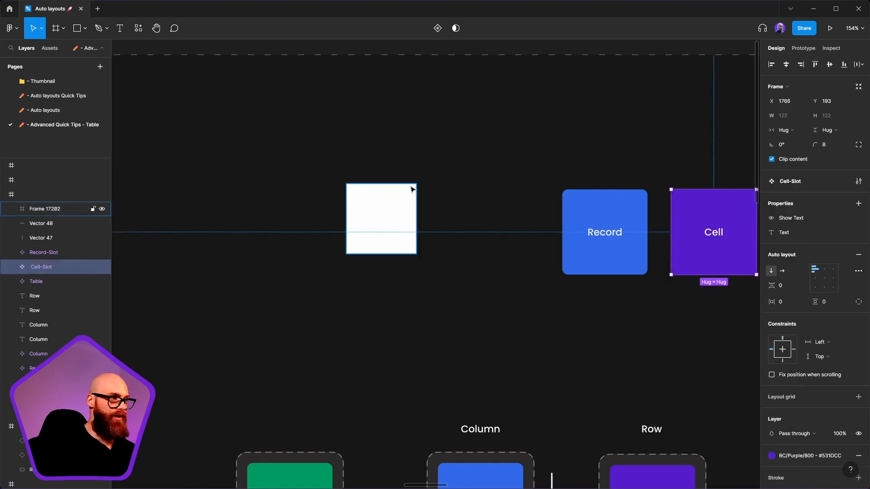
{"action": "left_click", "coordinate": [400, 195]}
{"action": "right_click", "coordinate": [382, 213]}
{"action": "left_click", "coordinate": [408, 242]}
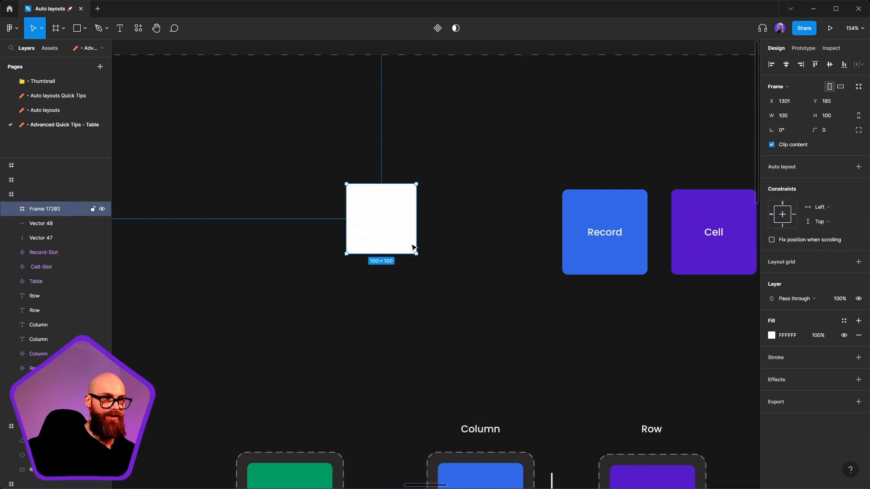
{"action": "key", "text": "ctrl+z"}
- Paste the copied Cell slot properties onto the square frame and add auto layout to it
{"action": "right_click", "coordinate": [386, 215]}
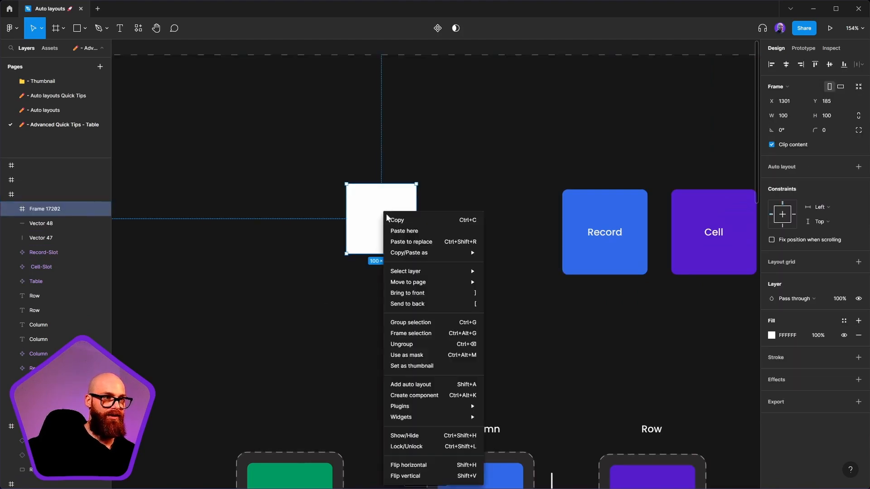
{"action": "left_click", "coordinate": [408, 242]}
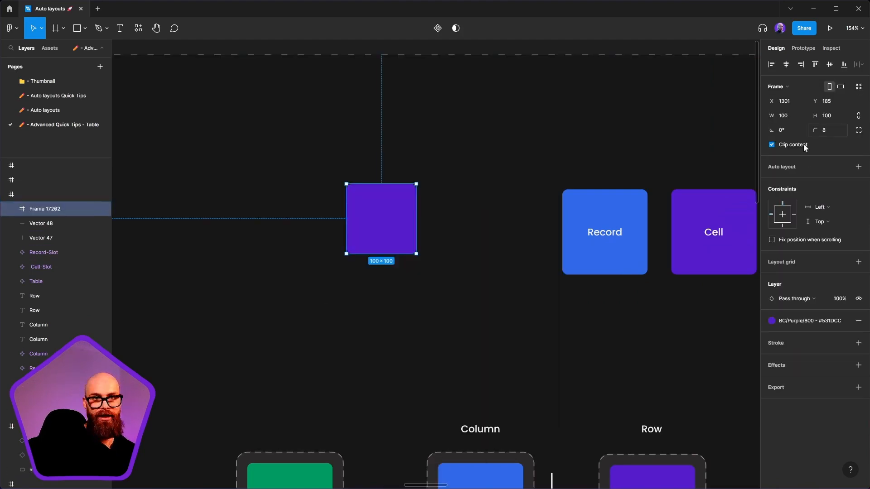
{"action": "left_click", "coordinate": [859, 167]}
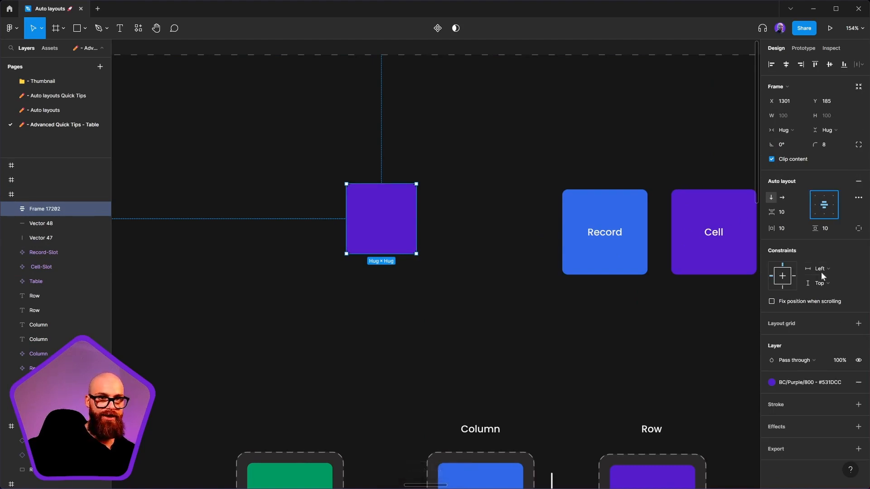
- Set the frame's auto layout horizontal padding, item spacing and vertical padding to 0
{"action": "left_click", "coordinate": [796, 229]}
{"action": "left_click", "coordinate": [784, 211]}
{"action": "type", "text": "0"}
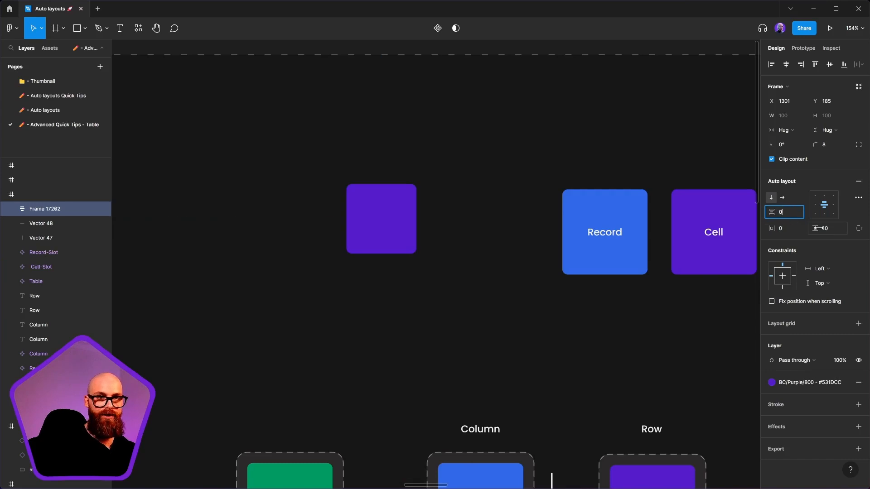
{"action": "left_click", "coordinate": [829, 231]}
{"action": "type", "text": "0"}
{"action": "key", "text": "Return"}
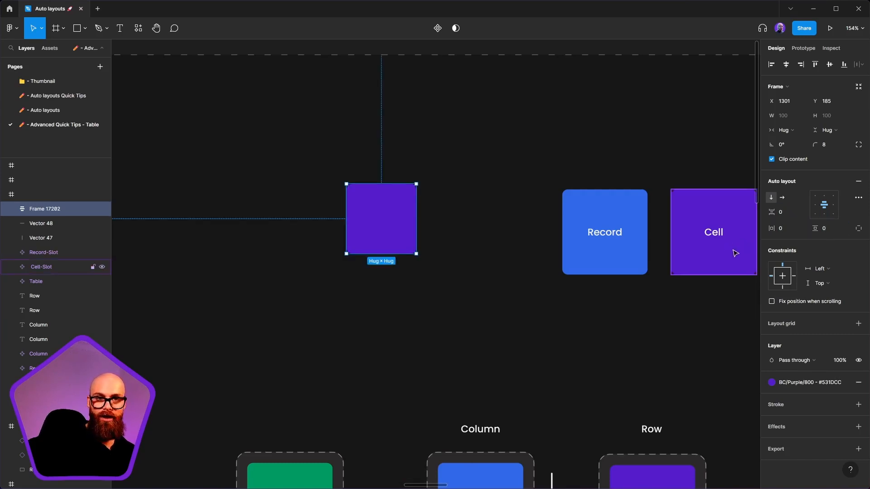
- Copy the Cell text layer from the Cell slot component into the new frame and rename the frame Cell-Slot
{"action": "double_click", "coordinate": [725, 239]}
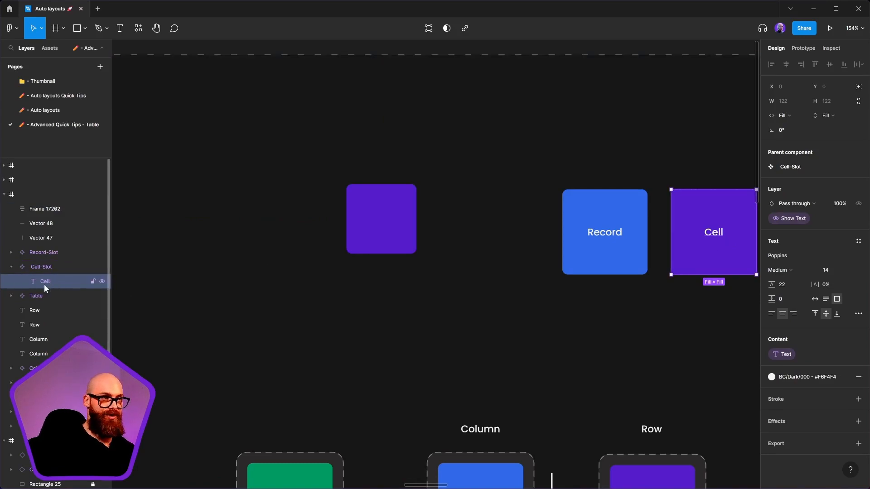
{"action": "left_click_drag", "start_coordinate": [42, 283], "coordinate": [381, 219]}
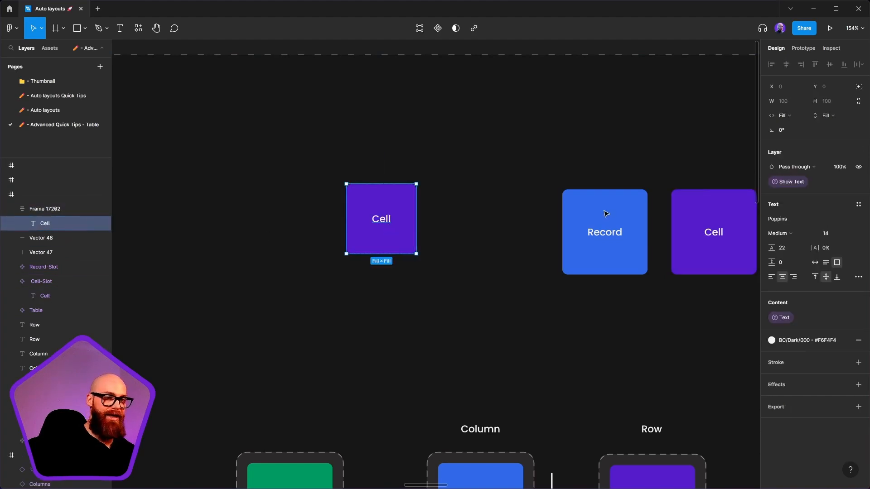
{"action": "left_click", "coordinate": [681, 219]}
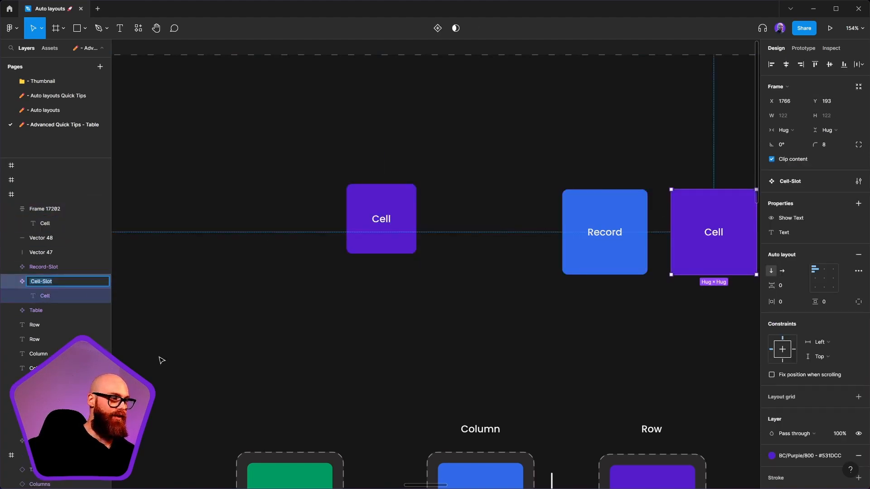
{"action": "left_click", "coordinate": [406, 231]}
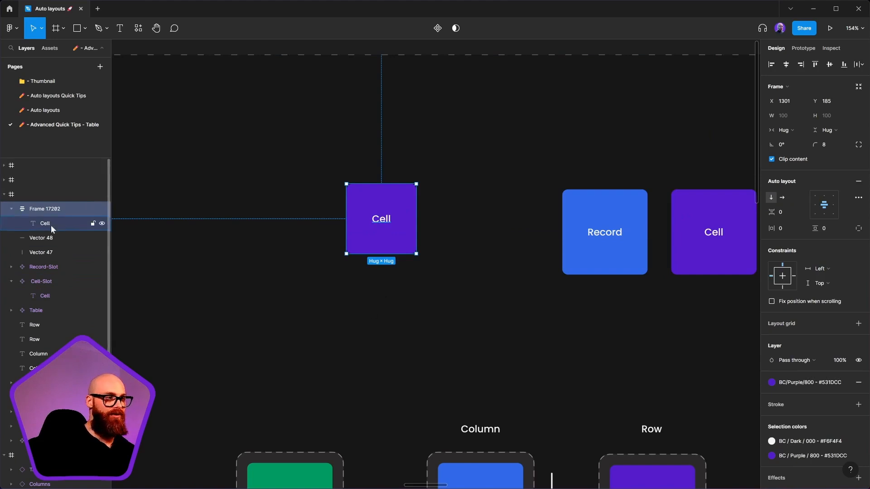
{"action": "double_click", "coordinate": [48, 207]}
{"action": "type", "text": "Cell-Slot"}
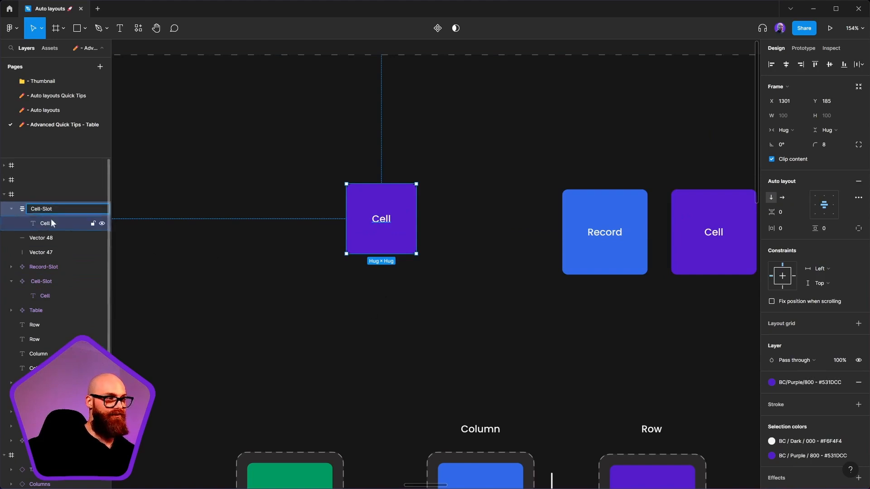
- Detach the inherited Text property from the new frame's Cell text layer, then deselect it and collapse the frame's layers
{"action": "left_click", "coordinate": [725, 208]}
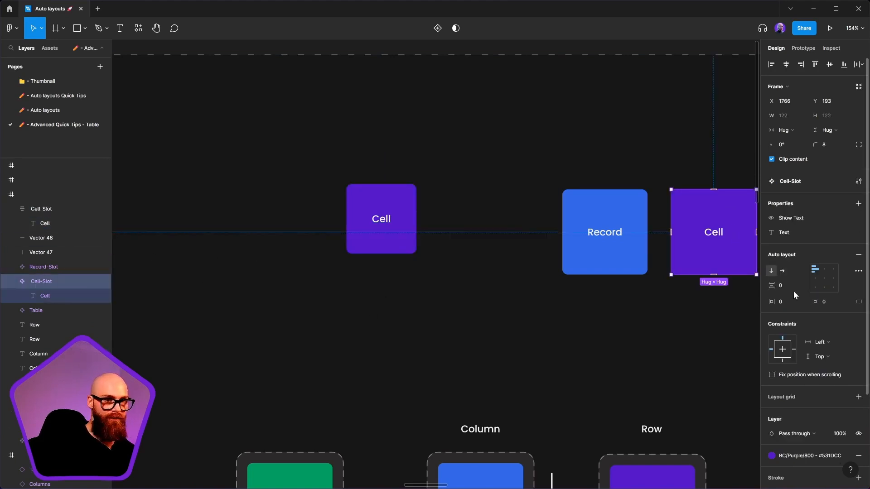
{"action": "left_click", "coordinate": [410, 217]}
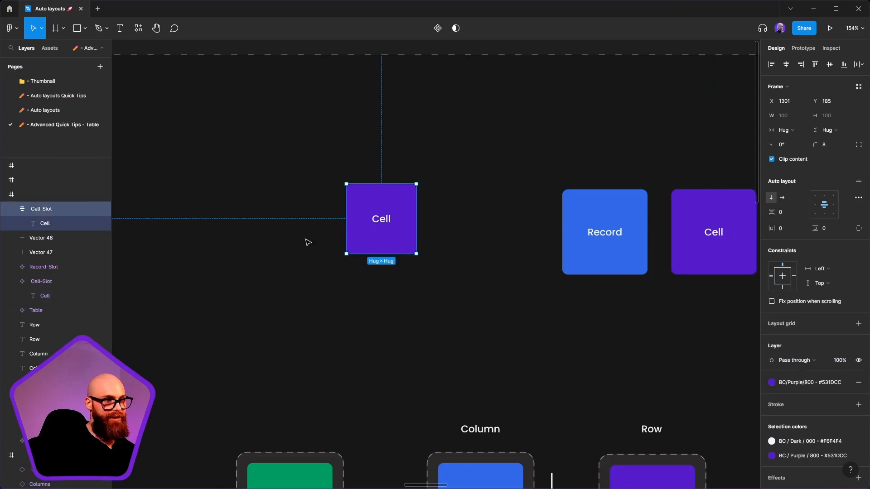
{"action": "left_click", "coordinate": [44, 226]}
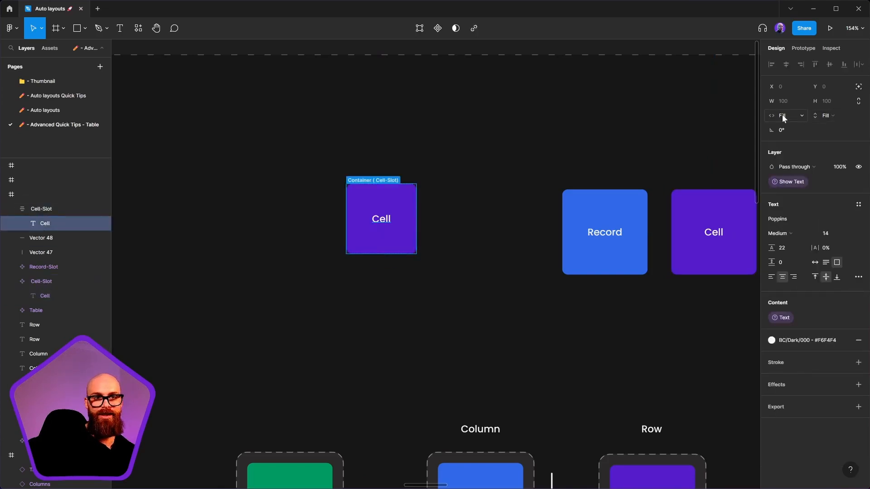
{"action": "mouse_move", "coordinate": [790, 317]}
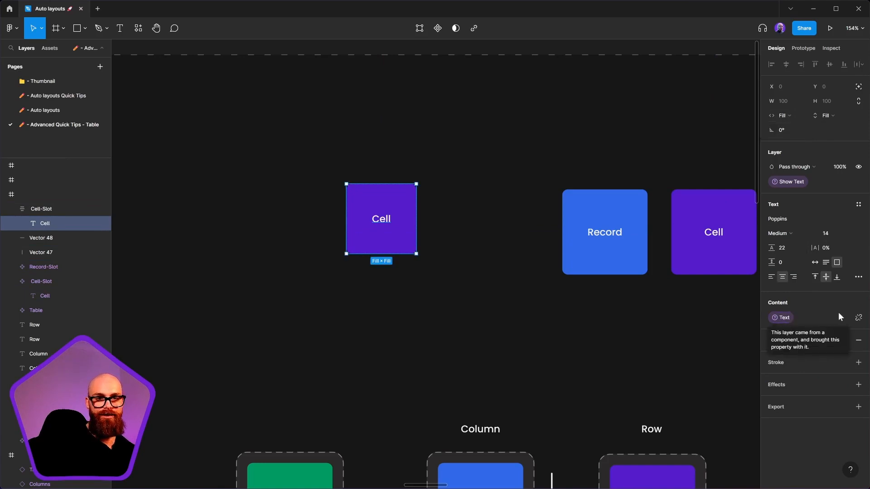
{"action": "left_click", "coordinate": [859, 318]}
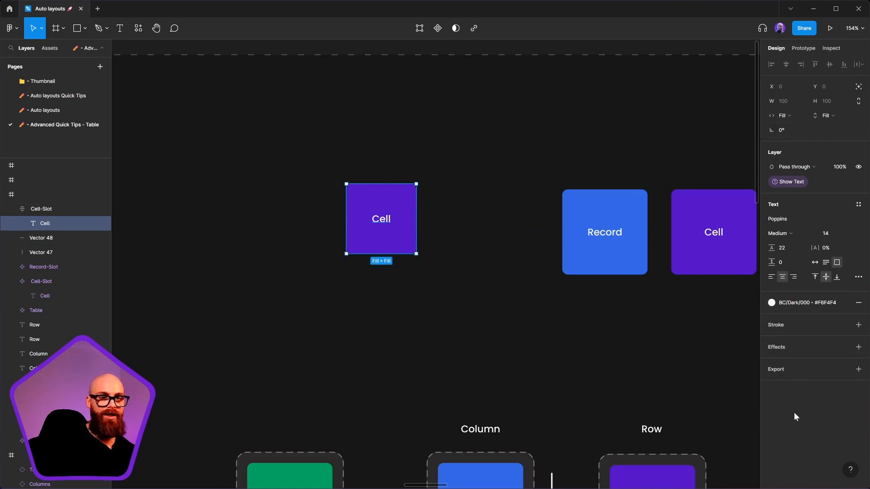
{"action": "left_click", "coordinate": [465, 325]}
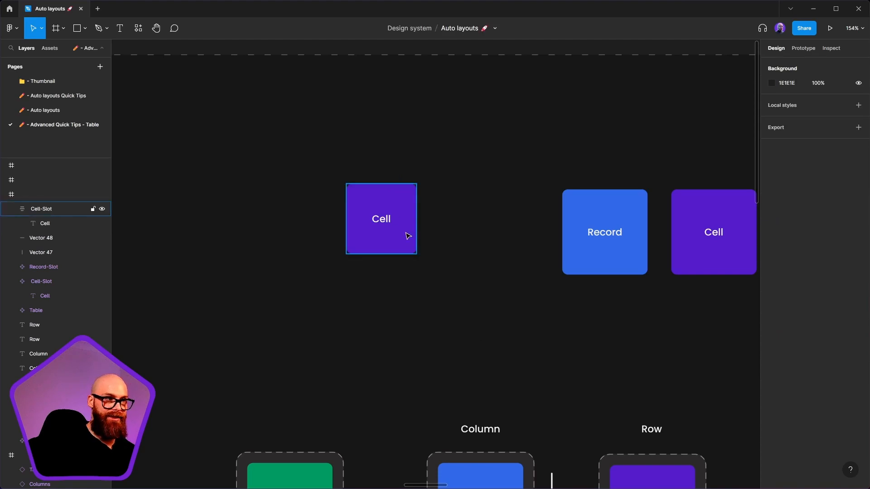
{"action": "left_click", "coordinate": [11, 209]}
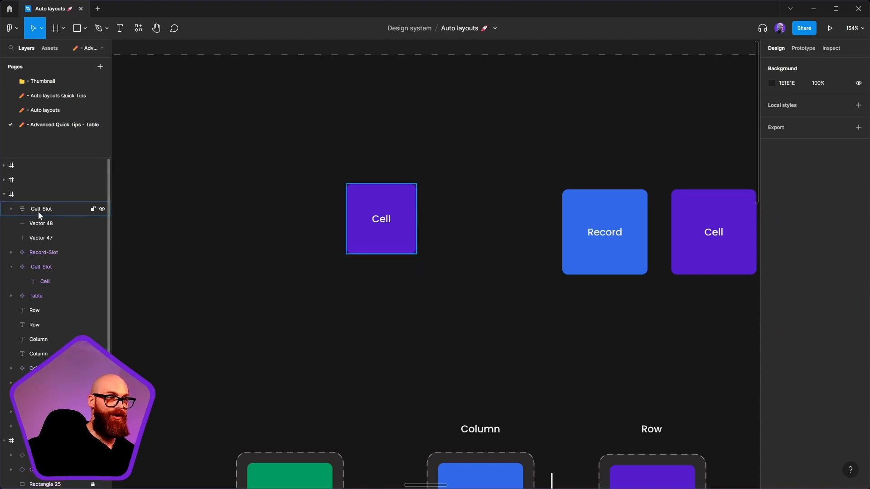
- Turn the new Cell-Slot frame into a component
{"action": "left_click", "coordinate": [38, 211]}
{"action": "right_click", "coordinate": [400, 205]}
{"action": "mouse_move", "coordinate": [427, 232]}
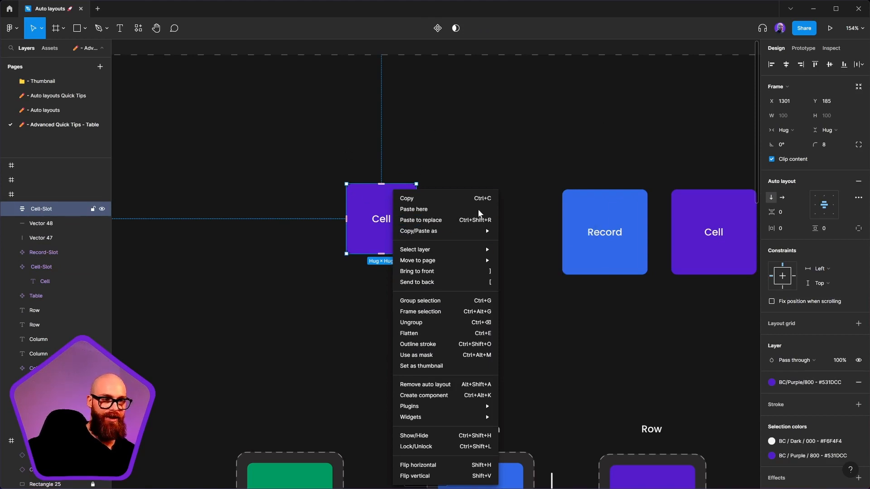
{"action": "mouse_move", "coordinate": [462, 231]}
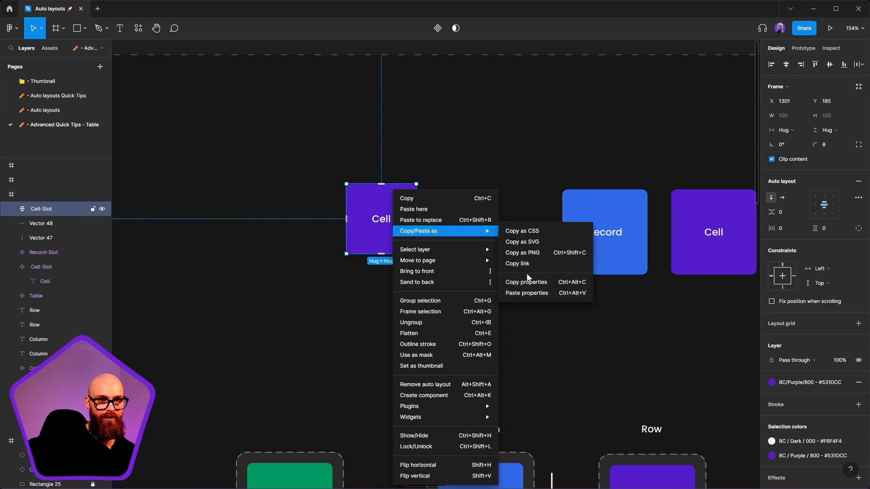
{"action": "left_click", "coordinate": [450, 395]}
{"action": "left_click", "coordinate": [541, 396]}
{"action": "left_click", "coordinate": [402, 230]}
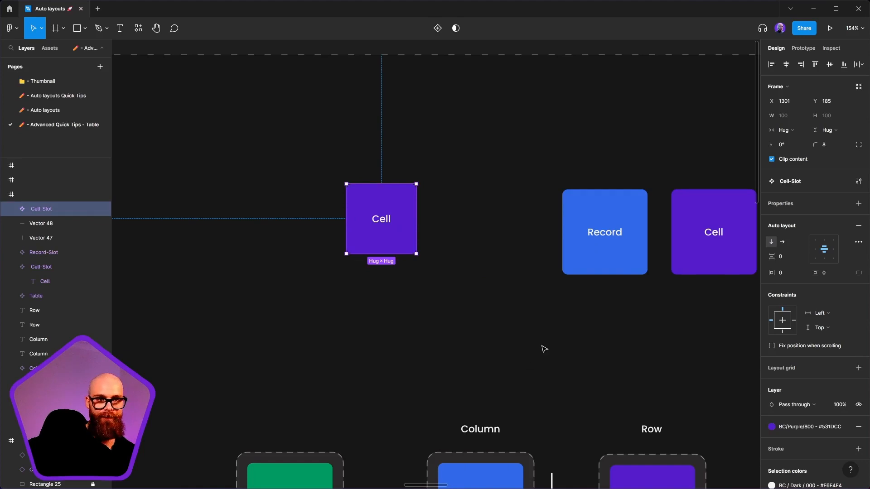
- Examine the Row and Column components' auto layout settings and the Record-Slot instance nested in Column
{"action": "scroll", "coordinate": [545, 349], "scroll_direction": "down", "scroll_amount": 5}
{"action": "scroll", "coordinate": [538, 410], "scroll_direction": "down", "scroll_amount": 5}
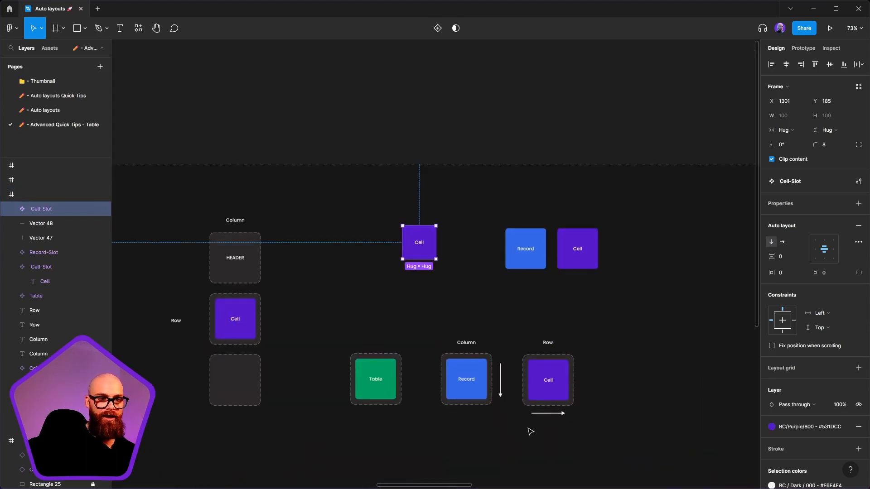
{"action": "scroll", "coordinate": [549, 376], "scroll_direction": "up", "scroll_amount": 6}
{"action": "left_click_drag", "start_coordinate": [597, 431], "coordinate": [524, 385]}
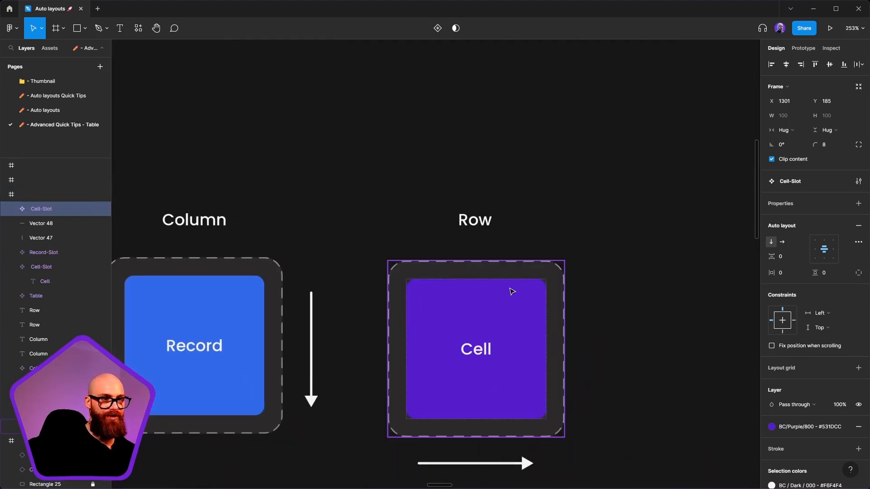
{"action": "left_click", "coordinate": [469, 424]}
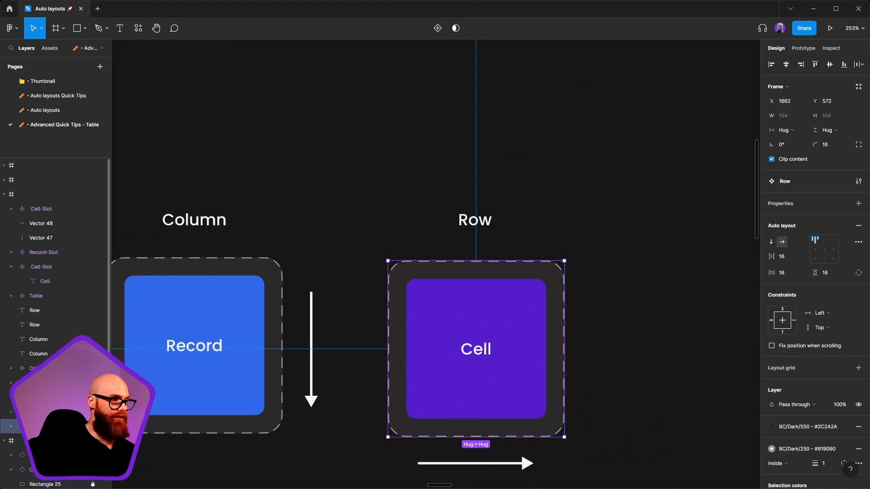
{"action": "scroll", "coordinate": [401, 337], "scroll_direction": "down", "scroll_amount": 5}
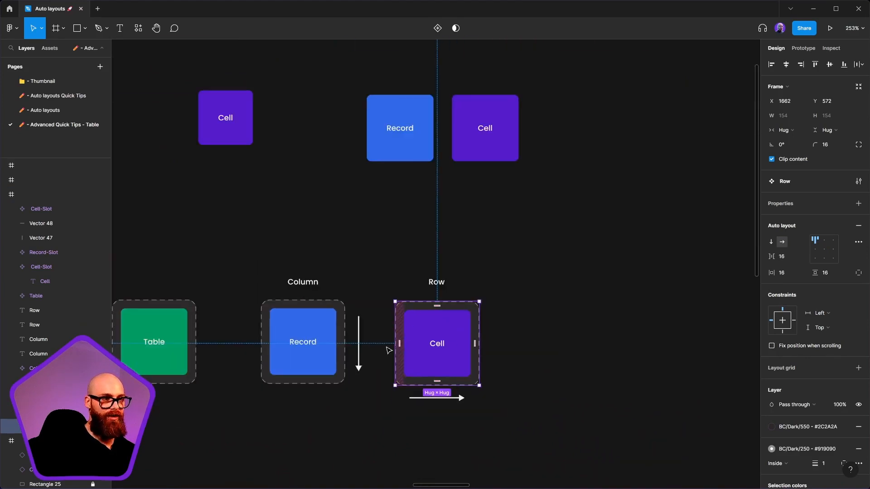
{"action": "left_click", "coordinate": [335, 368]}
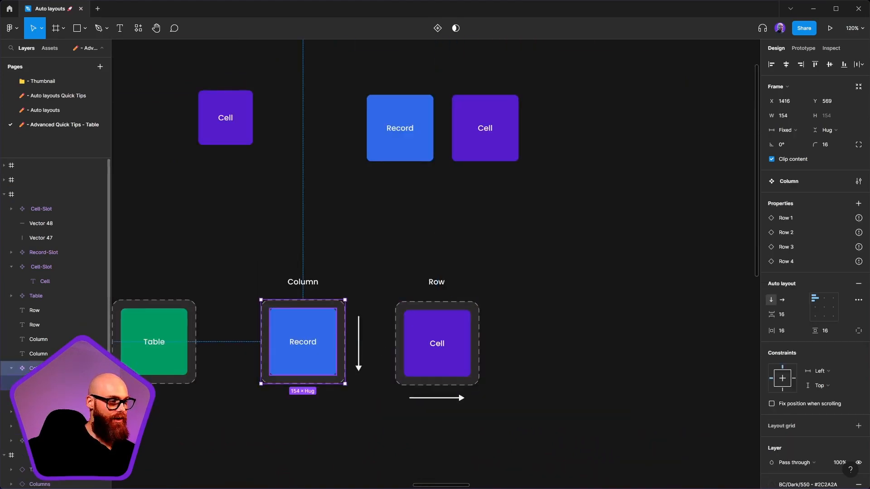
{"action": "left_click", "coordinate": [45, 383]}
{"action": "left_click", "coordinate": [19, 383]}
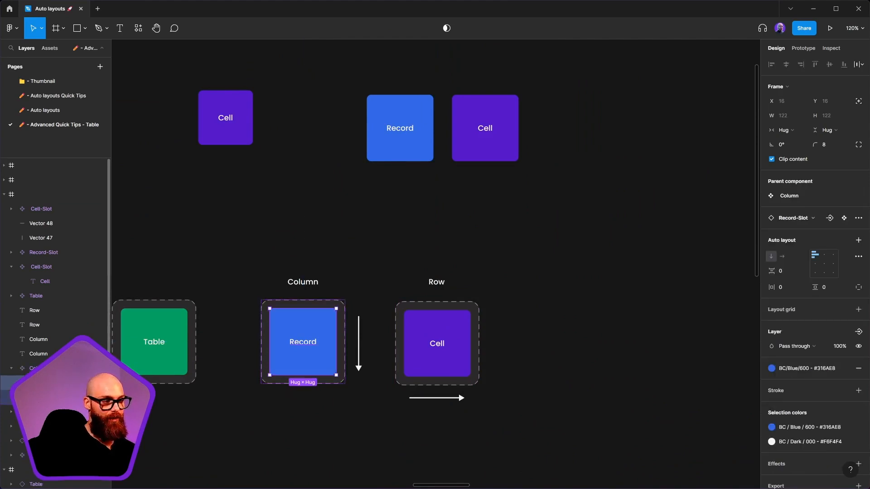
- Compare the new Cell-Slot component with the Row component that wraps a cell
{"action": "left_click", "coordinate": [225, 113]}
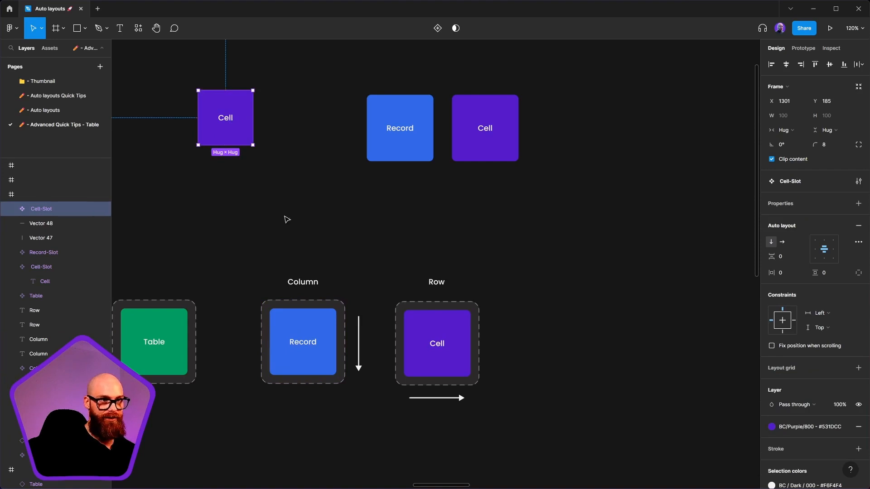
{"action": "left_click", "coordinate": [454, 375]}
{"action": "left_click_drag", "start_coordinate": [454, 375], "coordinate": [507, 423]}
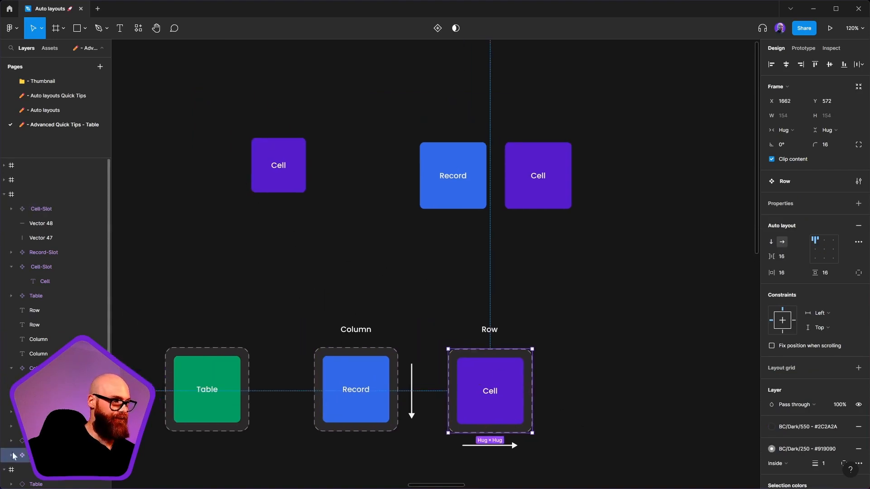
{"action": "left_click", "coordinate": [257, 177]}
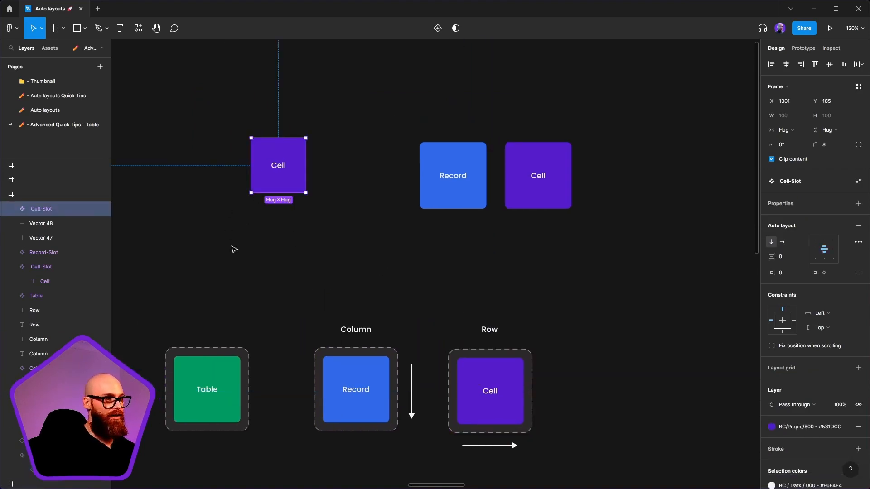
{"action": "left_click", "coordinate": [500, 399]}
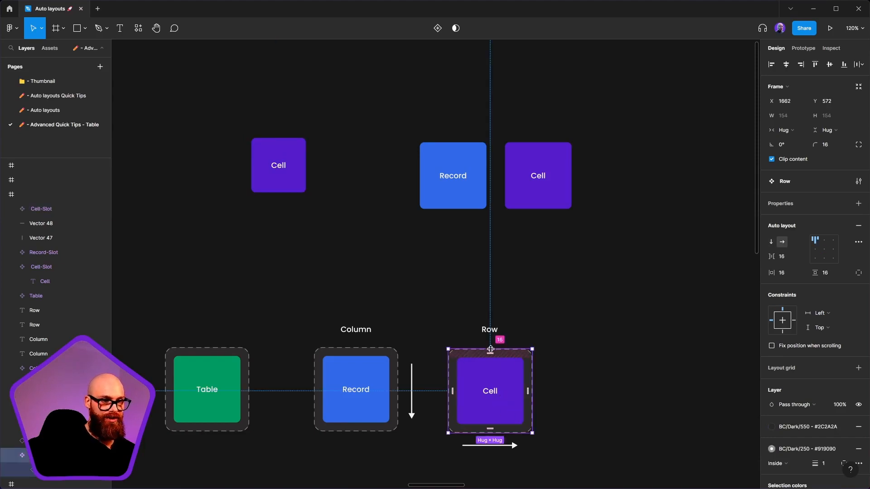
{"action": "left_click_drag", "start_coordinate": [324, 274], "coordinate": [447, 342]}
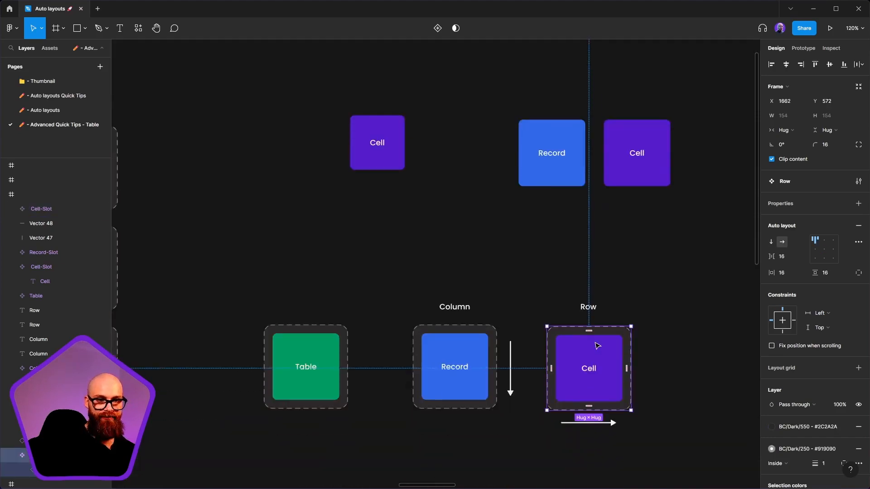
{"action": "left_click_drag", "start_coordinate": [623, 437], "coordinate": [598, 346]}
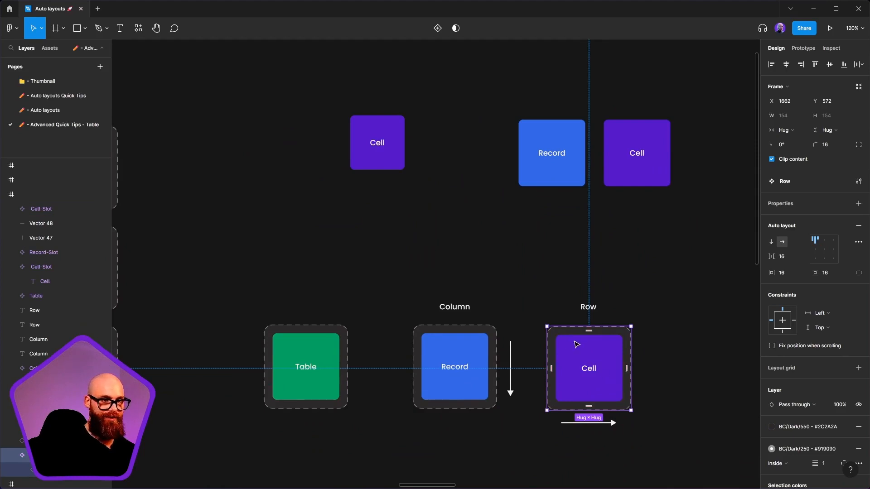
{"action": "scroll", "coordinate": [373, 208], "scroll_direction": "up", "scroll_amount": 2}
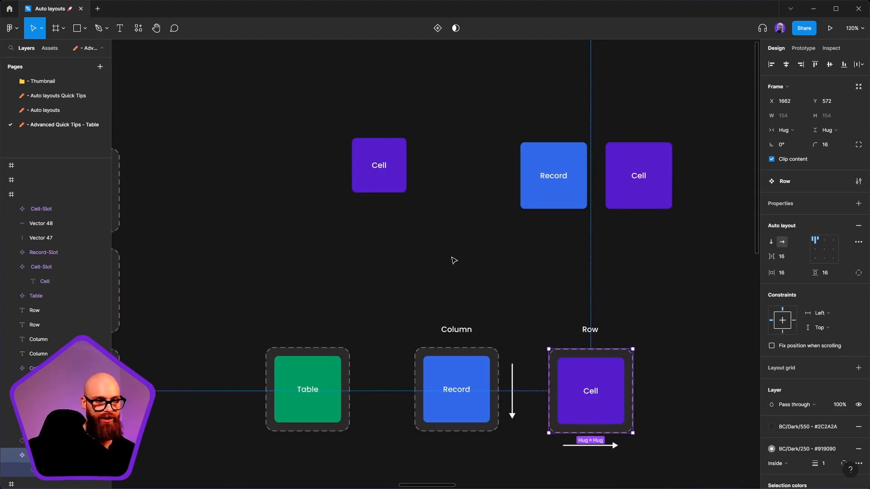
{"action": "left_click_drag", "start_coordinate": [410, 263], "coordinate": [414, 341]}
- Wrap the new Cell-Slot component in an auto layout frame and name the frame Record-Slot
{"action": "left_click_drag", "start_coordinate": [330, 186], "coordinate": [485, 311]}
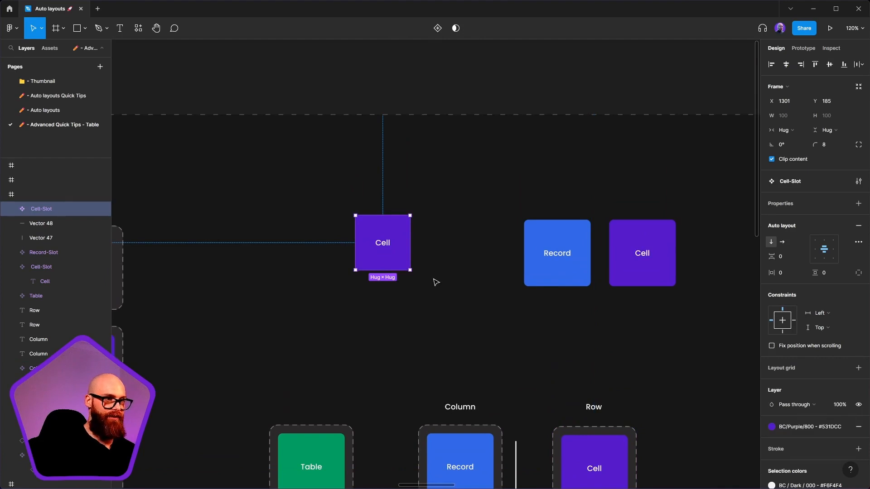
{"action": "key", "text": "shift+a"}
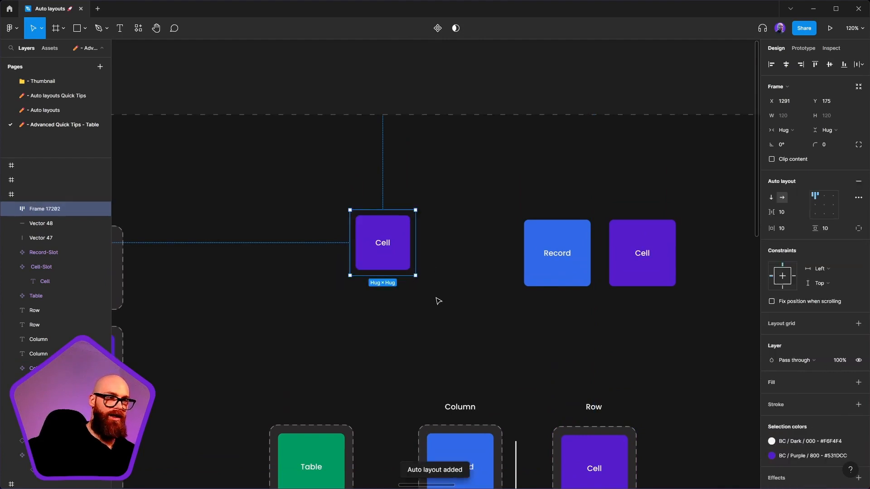
{"action": "double_click", "coordinate": [36, 208]}
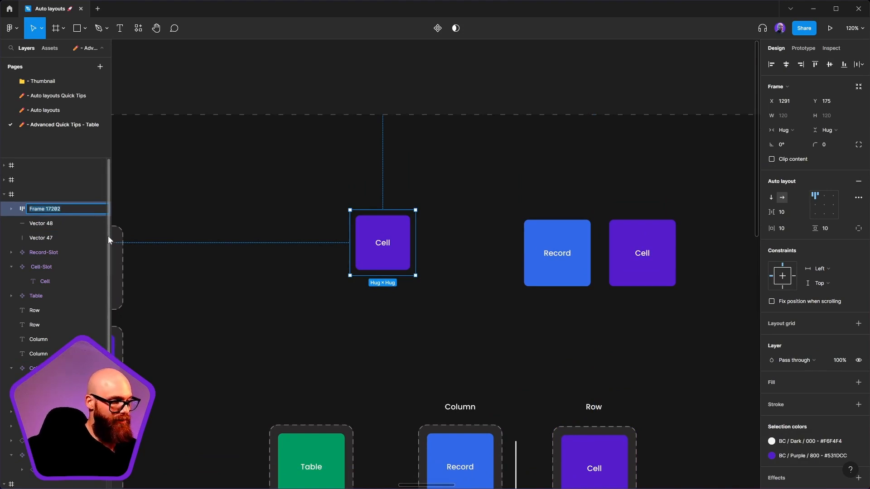
{"action": "type", "text": "Record-Slot"}
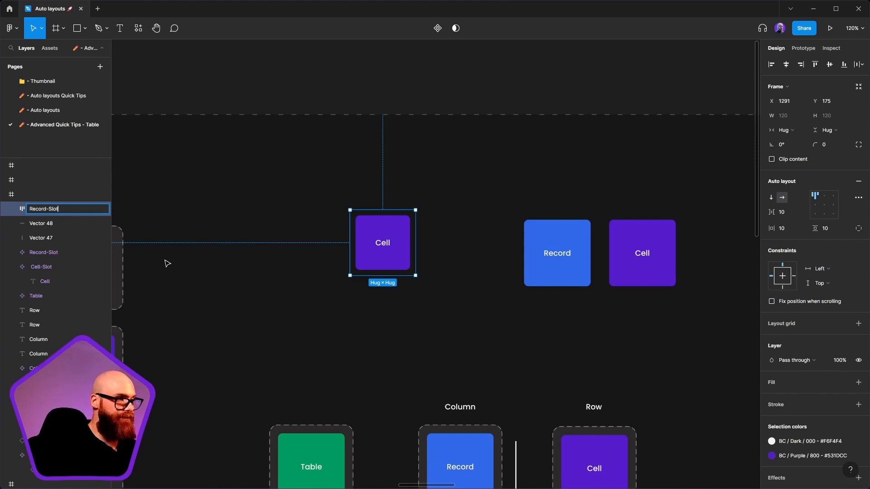
{"action": "left_click", "coordinate": [286, 215]}
{"action": "left_click", "coordinate": [33, 208]}
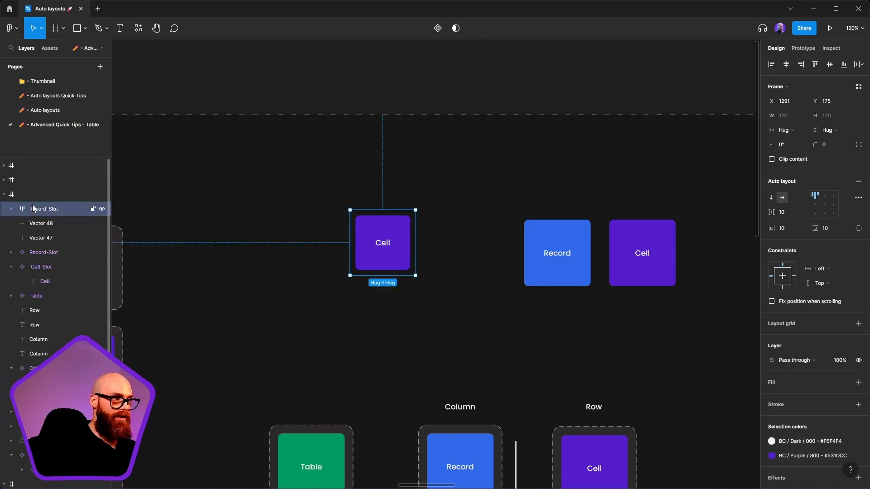
- Copy the Row component's properties and paste them onto the new Record-Slot frame
{"action": "right_click", "coordinate": [596, 430]}
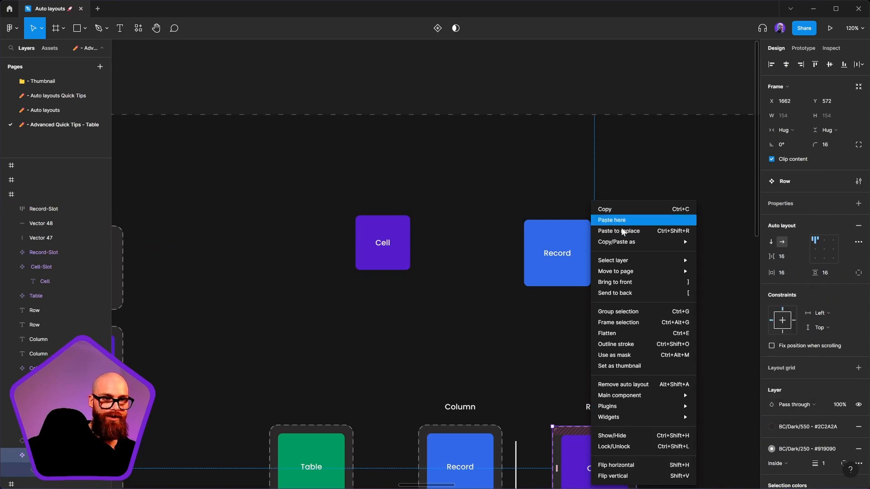
{"action": "mouse_move", "coordinate": [641, 243]}
{"action": "left_click", "coordinate": [725, 294]}
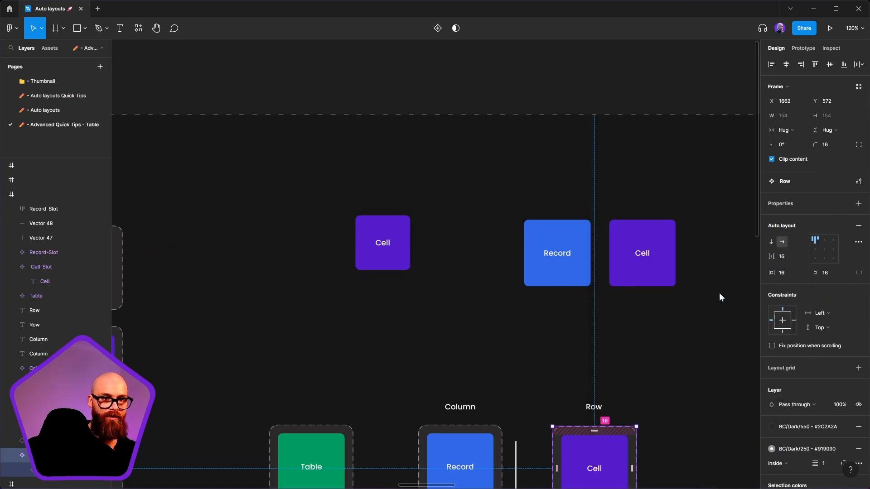
{"action": "left_click", "coordinate": [363, 226]}
{"action": "right_click", "coordinate": [356, 221]}
{"action": "mouse_move", "coordinate": [393, 231]}
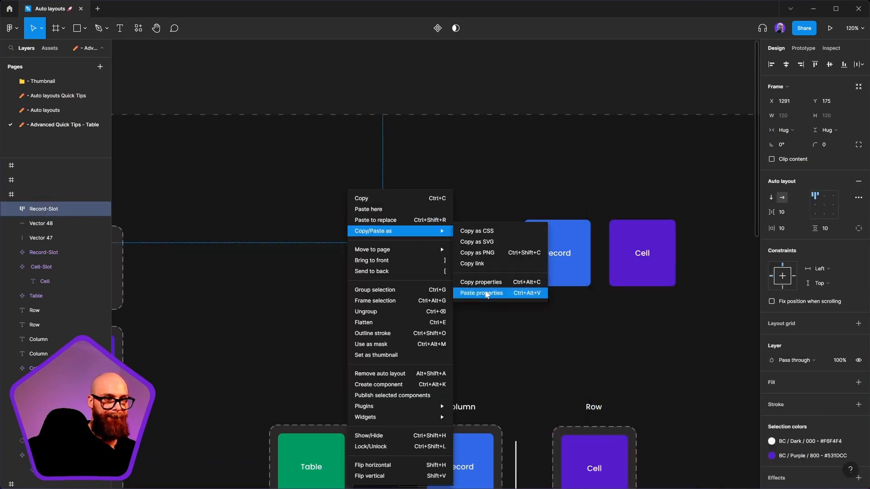
{"action": "left_click", "coordinate": [489, 294]}
{"action": "left_click", "coordinate": [385, 200]}
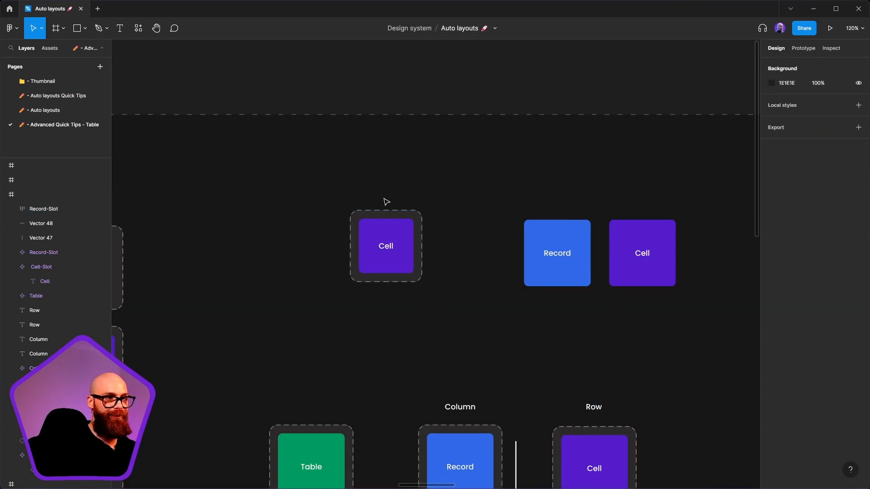
- Turn the new Record-Slot frame into a component
{"action": "left_click", "coordinate": [384, 230]}
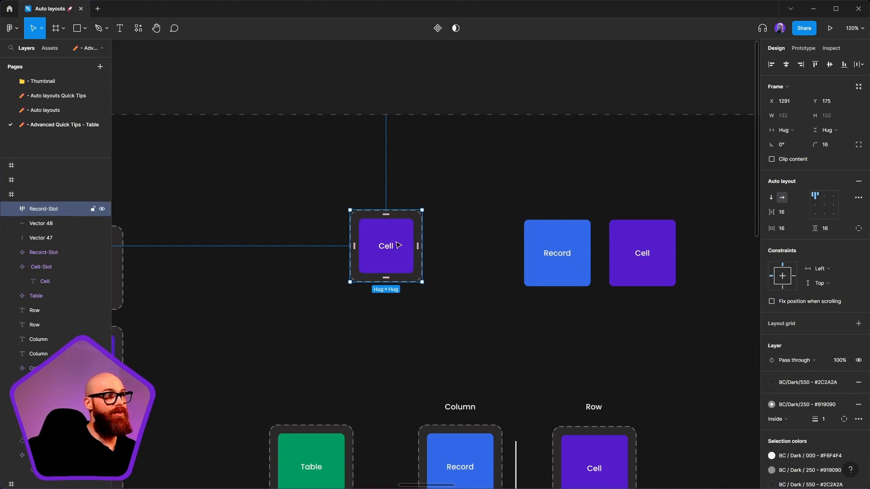
{"action": "left_click", "coordinate": [438, 303]}
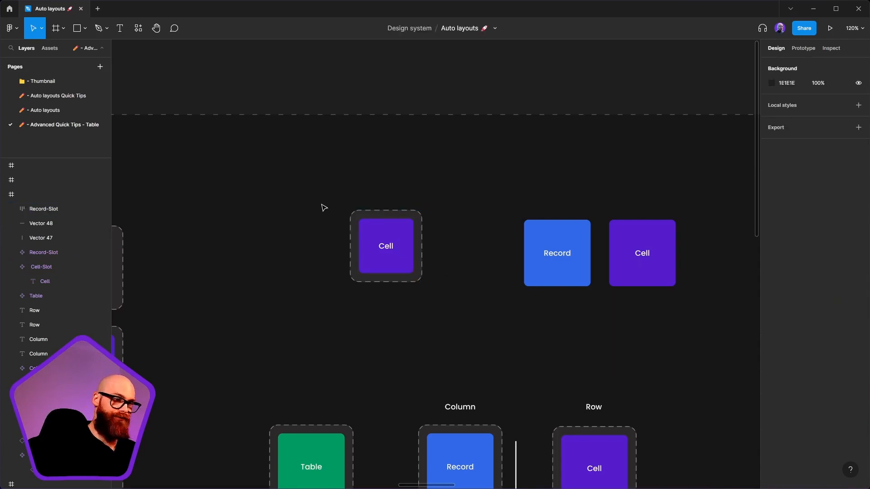
{"action": "left_click", "coordinate": [376, 214]}
{"action": "right_click", "coordinate": [377, 214]}
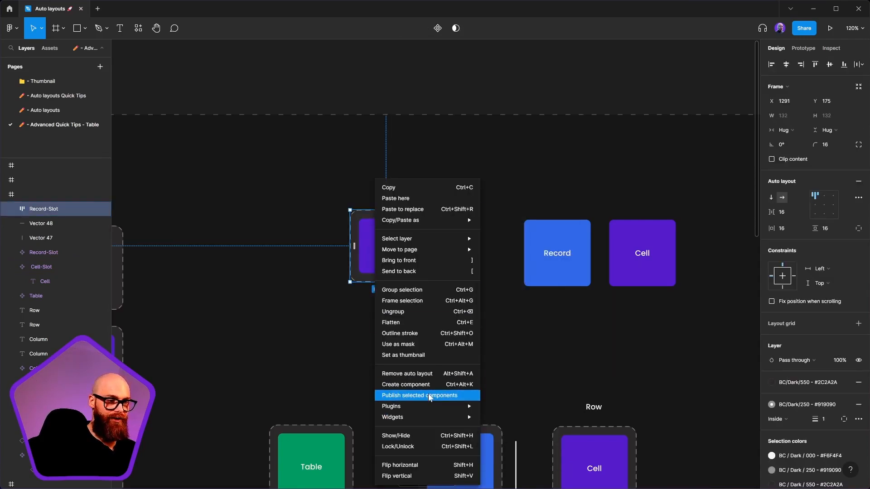
{"action": "left_click", "coordinate": [426, 384]}
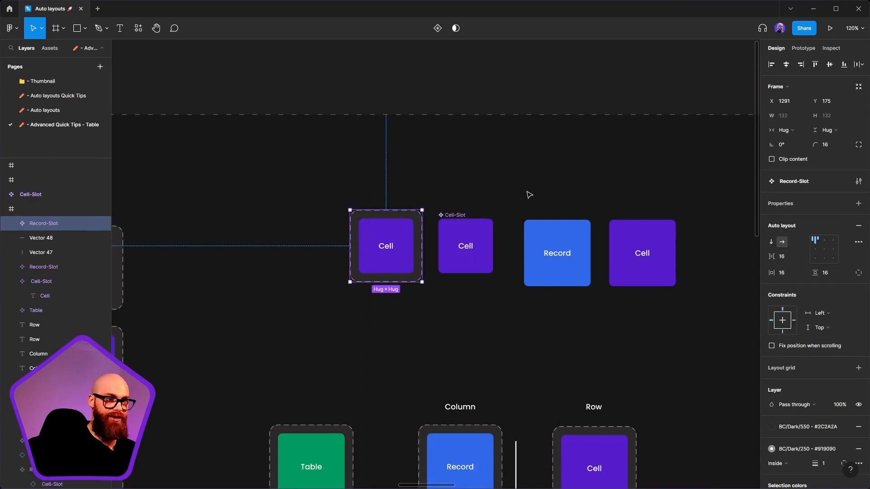
- Compare the new Record-Slot component's auto layout direction with that of the Column component
{"action": "scroll", "coordinate": [490, 245], "scroll_direction": "left", "scroll_amount": 2}
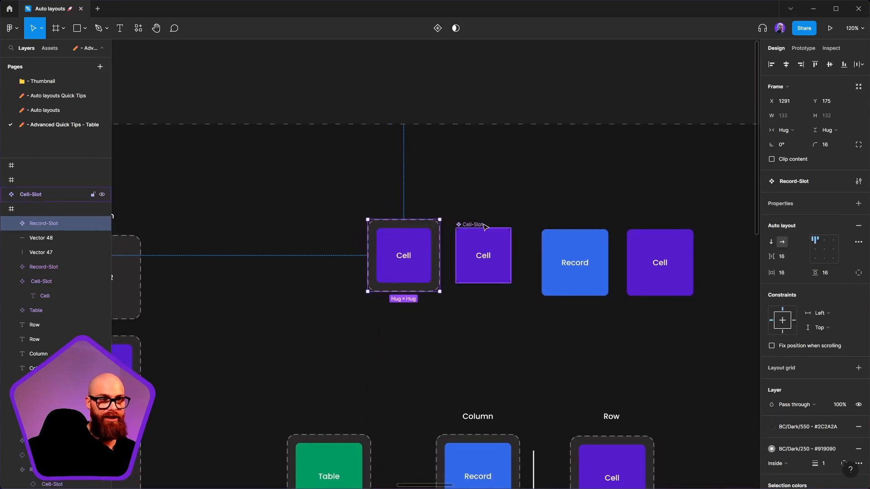
{"action": "left_click", "coordinate": [487, 232]}
{"action": "left_click", "coordinate": [434, 279]}
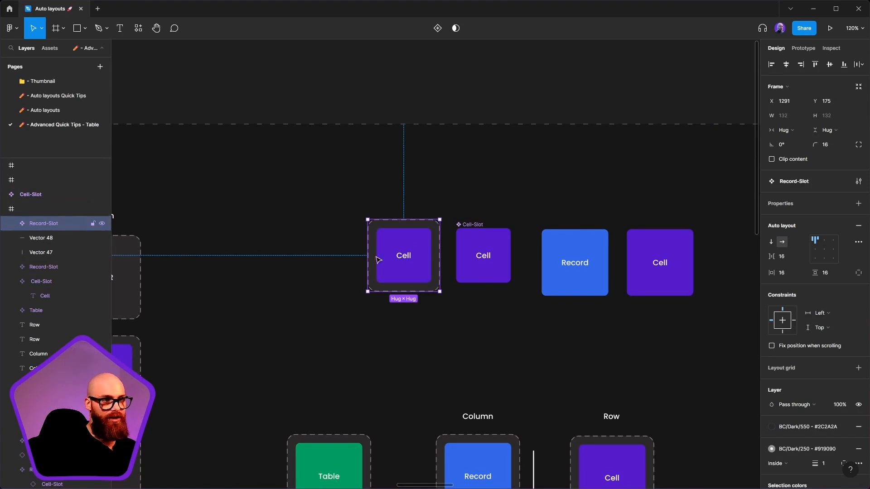
{"action": "scroll", "coordinate": [425, 266], "scroll_direction": "down", "scroll_amount": 3}
{"action": "left_click", "coordinate": [473, 386]}
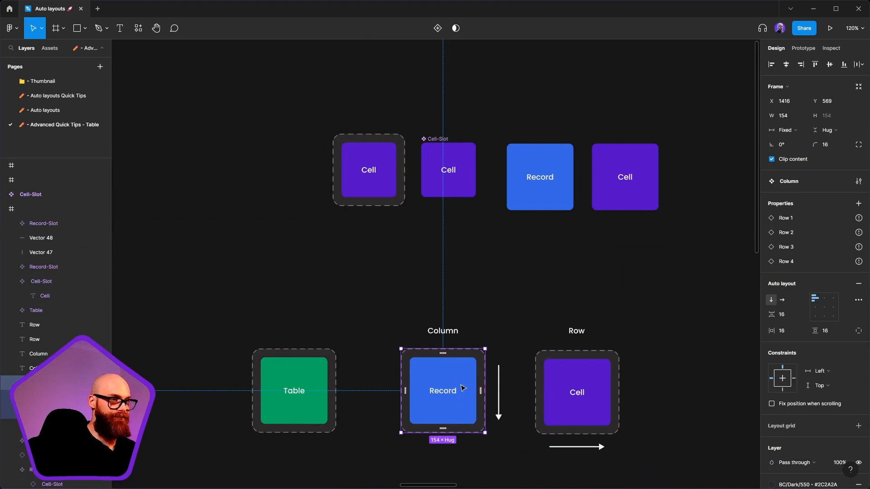
{"action": "left_click", "coordinate": [372, 160]}
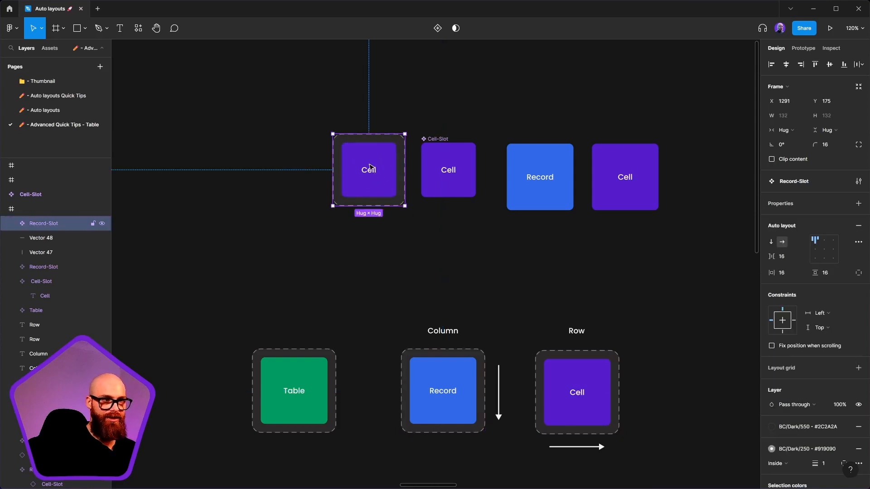
{"action": "right_click", "coordinate": [364, 163]}
{"action": "key", "text": "Escape"}
{"action": "left_click_drag", "start_coordinate": [373, 173], "coordinate": [427, 246]}
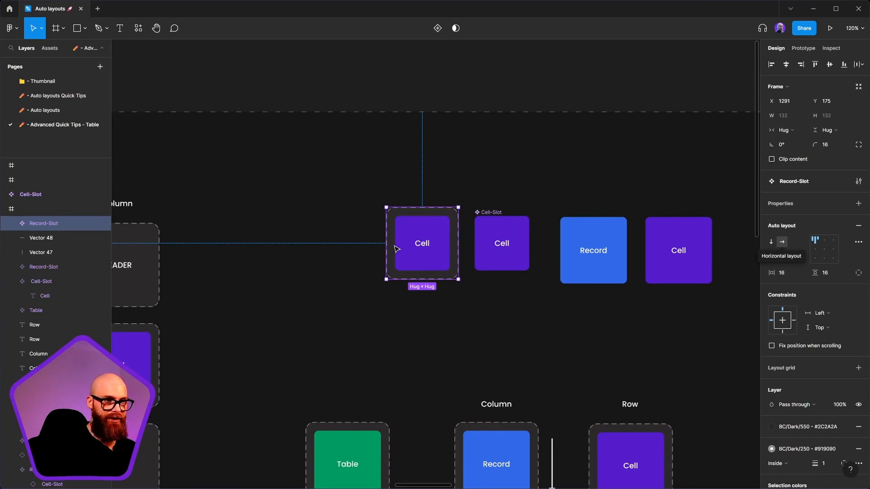
- Duplicate the new Record-Slot component, detach the copy from its main component and give it a vertical auto layout
{"action": "left_click_drag", "start_coordinate": [424, 243], "coordinate": [298, 246], "text": "alt"}
{"action": "right_click", "coordinate": [298, 246]}
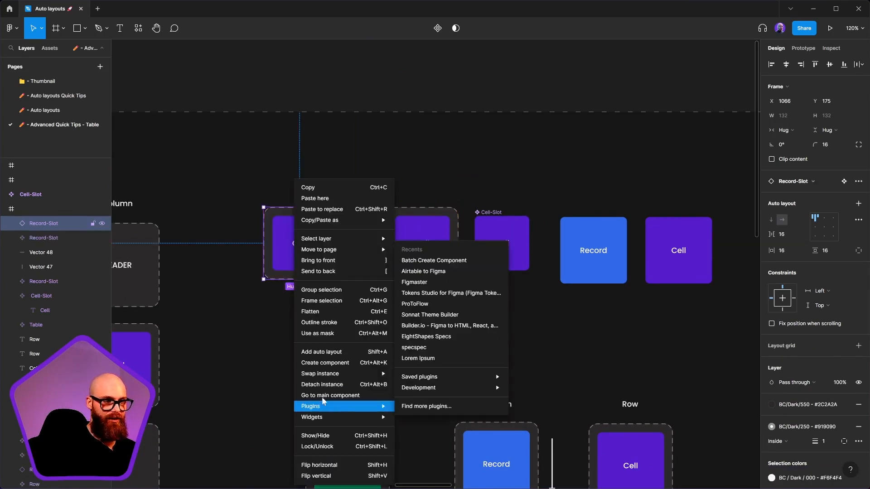
{"action": "left_click", "coordinate": [322, 385]}
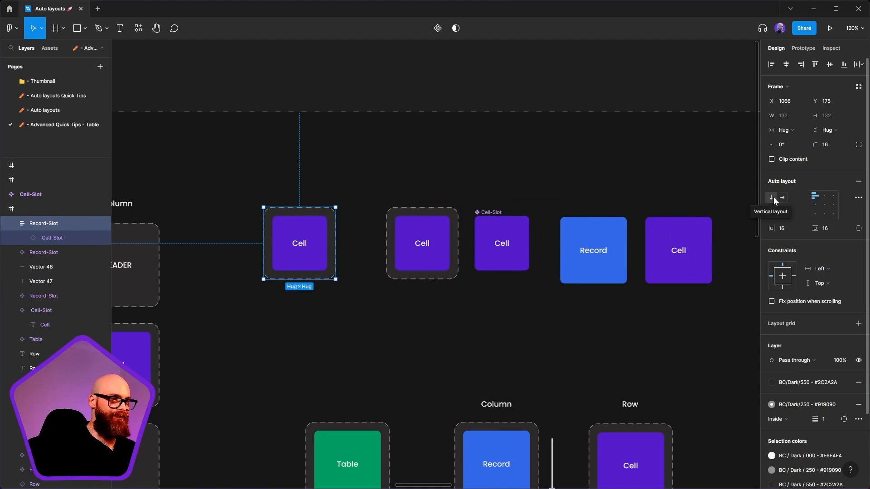
- Duplicate the small Cell-Slot component directly below the original and detach the copy from its main component
{"action": "left_click", "coordinate": [614, 262]}
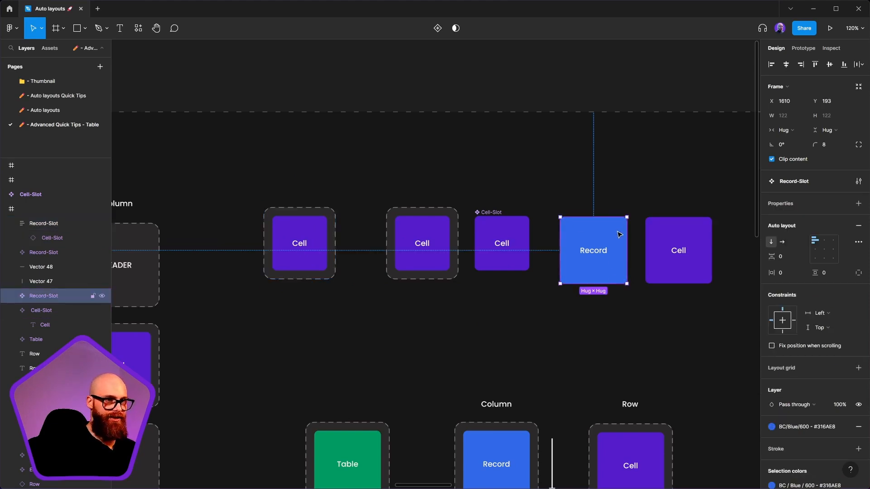
{"action": "left_click", "coordinate": [513, 235]}
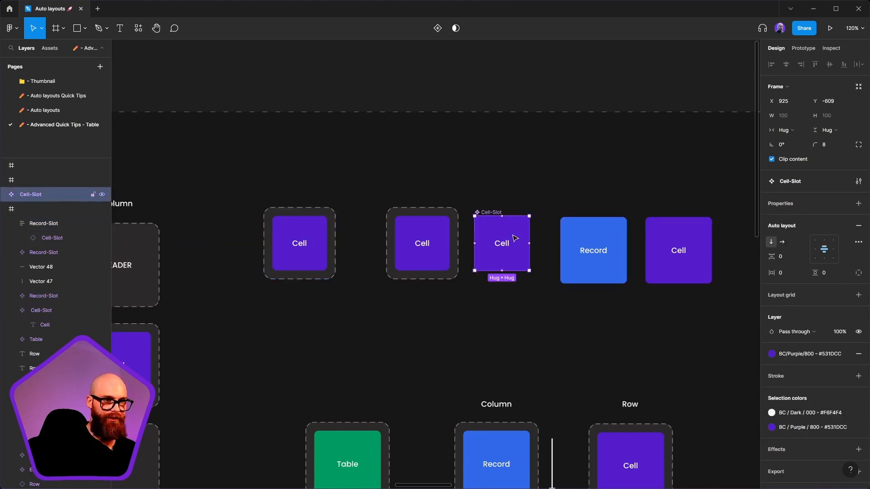
{"action": "left_click_drag", "start_coordinate": [515, 237], "coordinate": [522, 316]}
{"action": "right_click", "coordinate": [520, 316]}
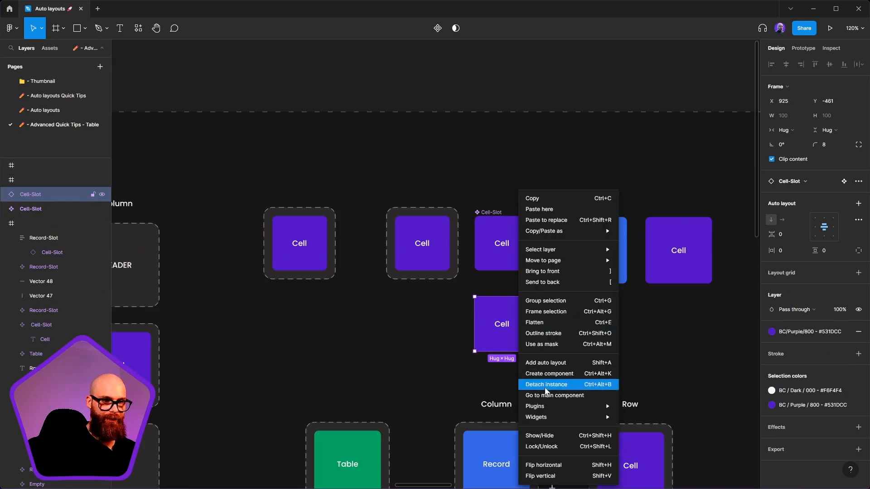
{"action": "left_click", "coordinate": [546, 384]}
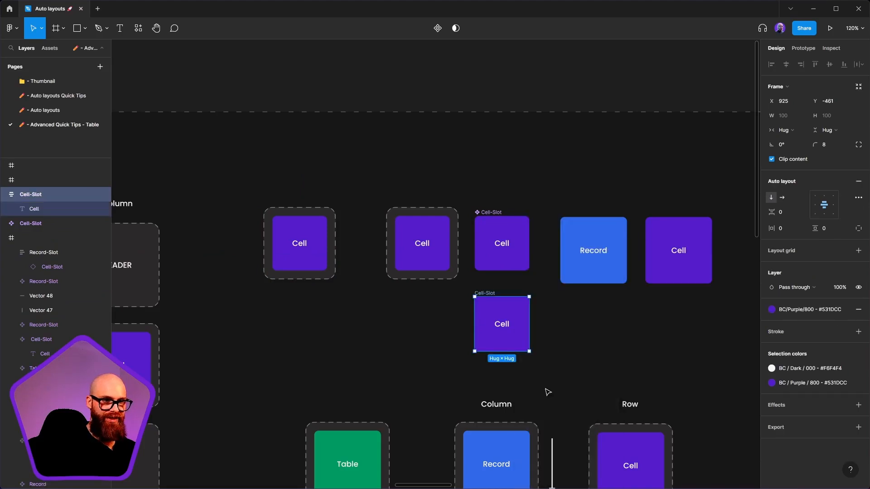
- Review the existing blue Record slot and the detached vertical frame against the Column and Row examples
{"action": "double_click", "coordinate": [487, 293]}
{"action": "double_click", "coordinate": [483, 293]}
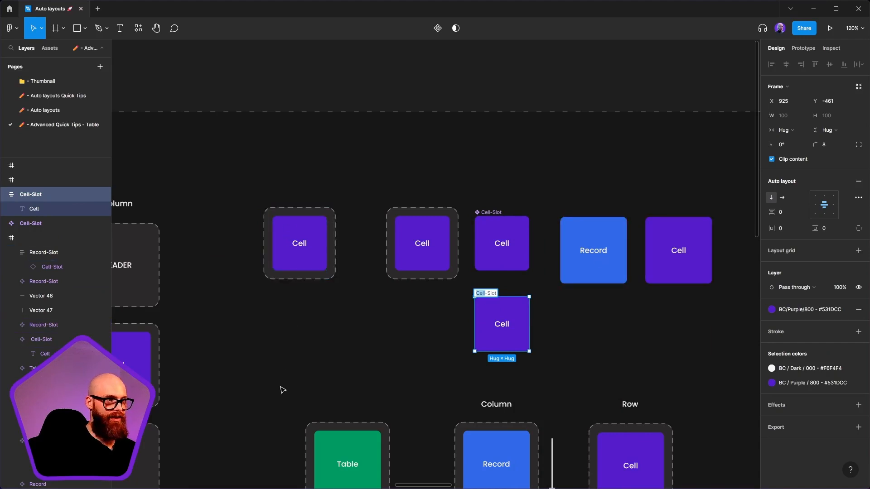
{"action": "double_click", "coordinate": [599, 254]}
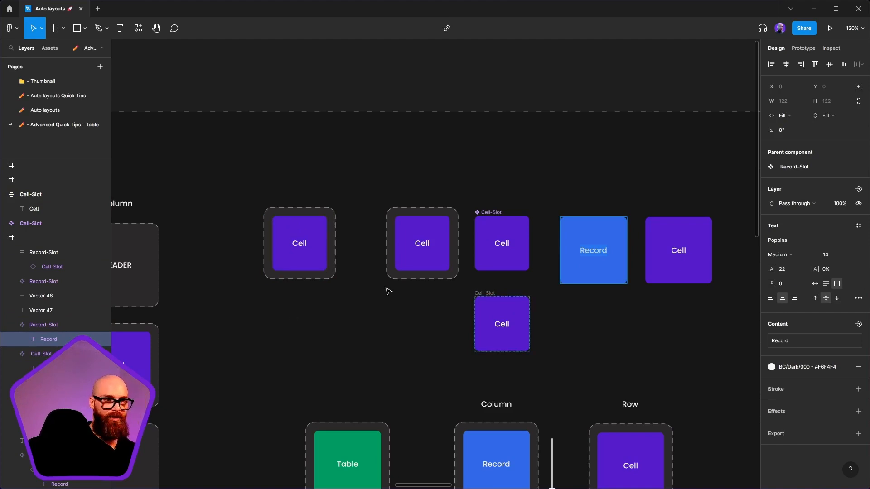
{"action": "left_click", "coordinate": [284, 207]}
{"action": "left_click", "coordinate": [285, 209]}
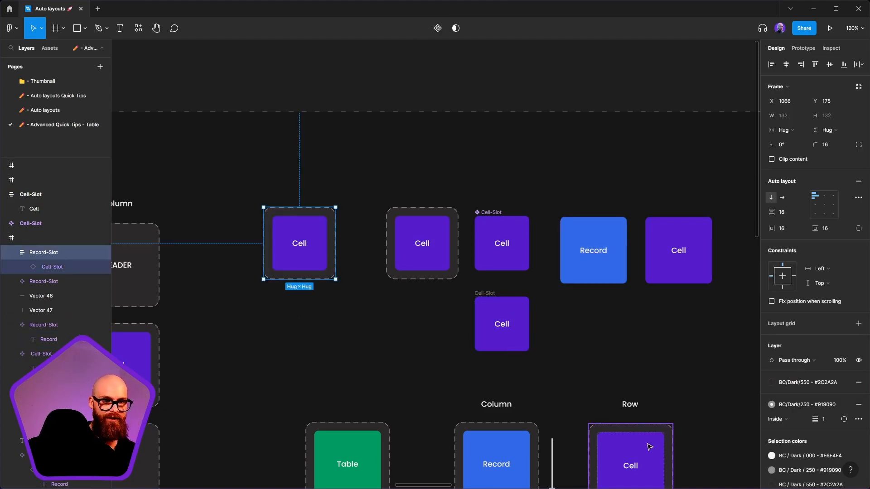
{"action": "scroll", "coordinate": [551, 308], "scroll_direction": "down", "scroll_amount": 4}
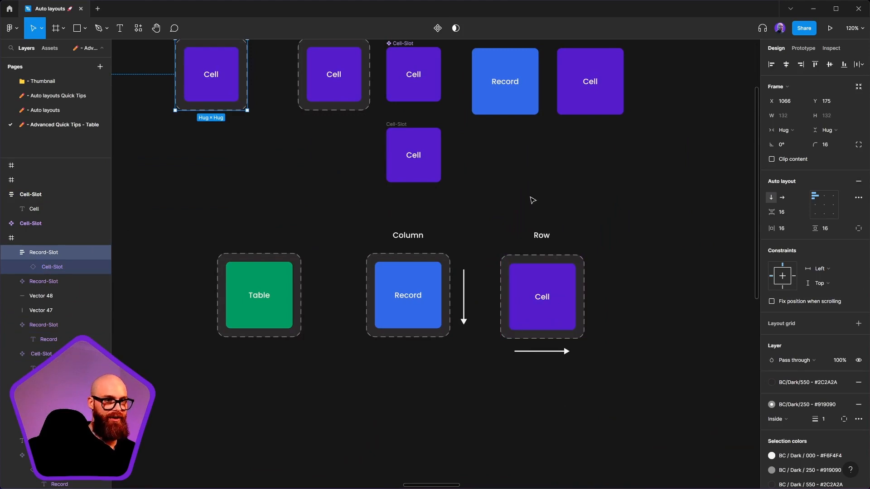
{"action": "scroll", "coordinate": [533, 200], "scroll_direction": "up", "scroll_amount": 5}
{"action": "scroll", "coordinate": [483, 341], "scroll_direction": "down", "scroll_amount": 1}
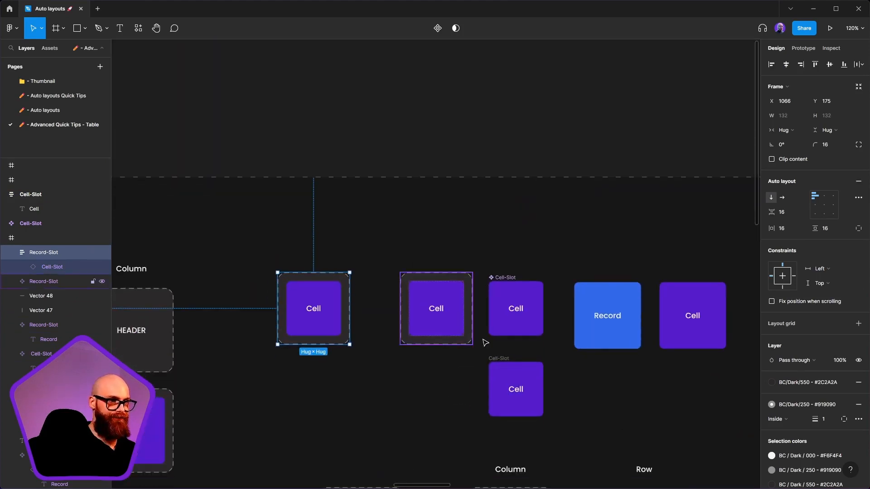
- Rename the detached Cell-Slot copy as Record-Slot and change its label text to Record
{"action": "left_click", "coordinate": [502, 362]}
{"action": "double_click", "coordinate": [499, 358]}
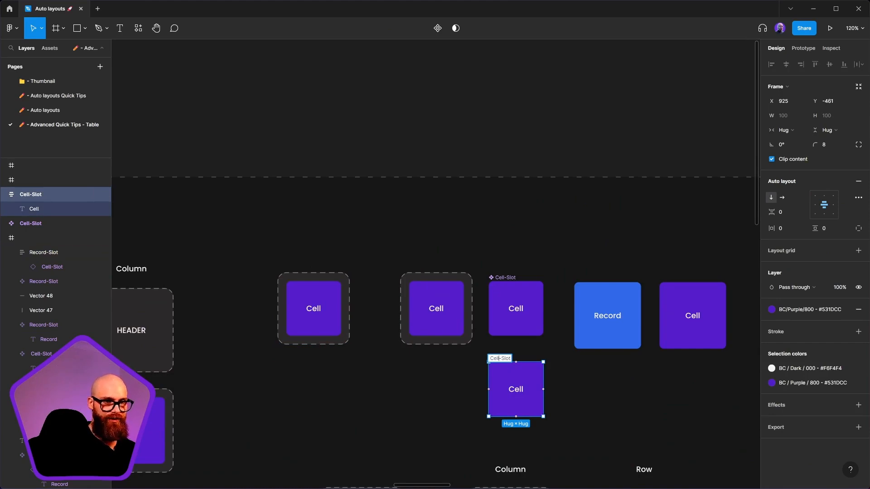
{"action": "key", "text": "BackSpace"}
{"action": "key", "text": "BackSpace"}
{"action": "key", "text": "BackSpace"}
{"action": "key", "text": "BackSpace"}
{"action": "type", "text": "Record"}
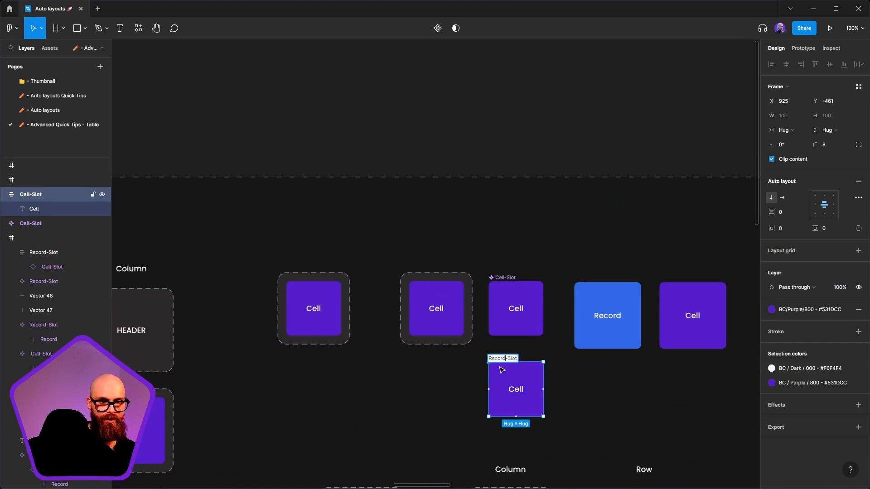
{"action": "double_click", "coordinate": [520, 391]}
{"action": "type", "text": "Record"}
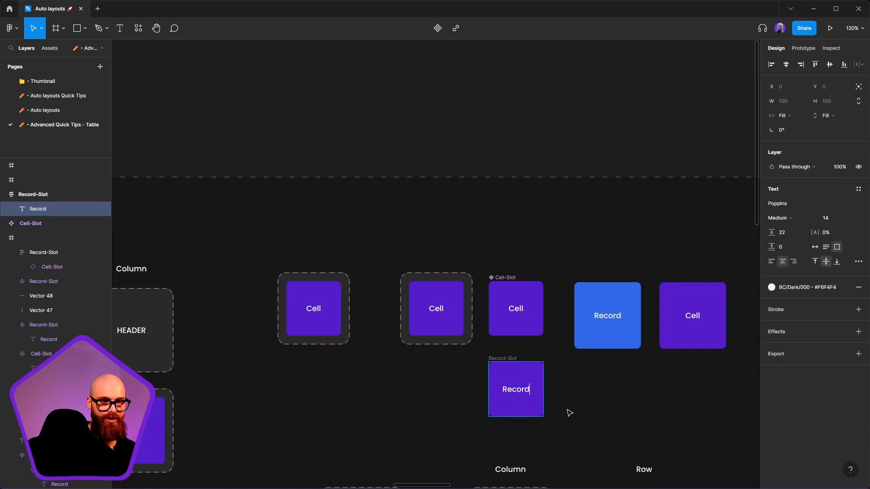
{"action": "key", "text": "Escape"}
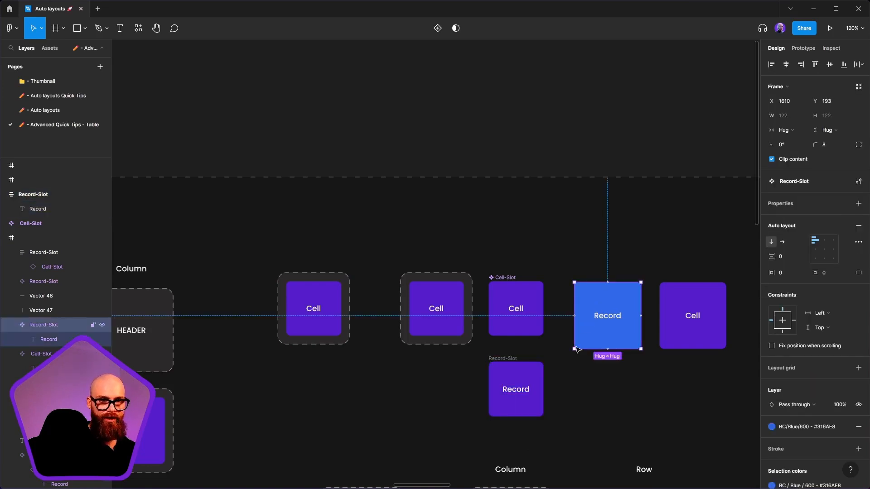
- Recolour the detached Record-Slot frame with the BC/Blue/700 style and turn it into a component
{"action": "left_click", "coordinate": [772, 383]}
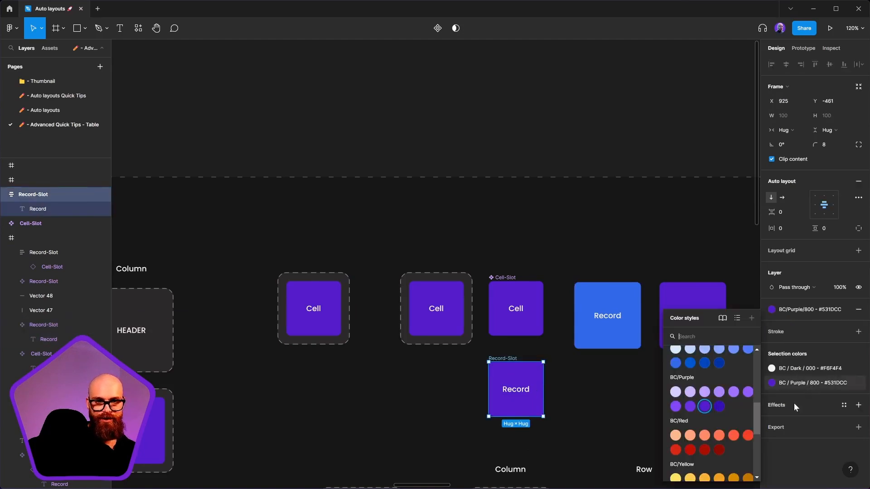
{"action": "left_click", "coordinate": [690, 363]}
{"action": "left_click", "coordinate": [559, 404]}
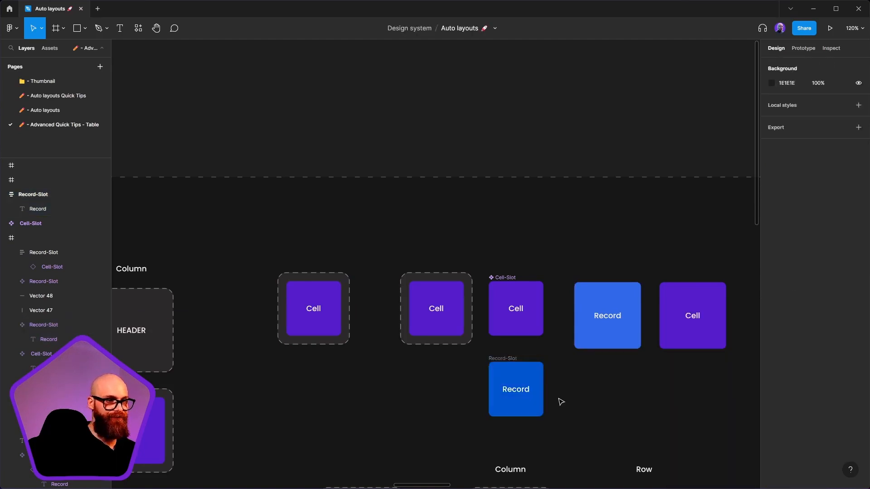
{"action": "left_click", "coordinate": [519, 368]}
{"action": "right_click", "coordinate": [510, 366]}
{"action": "left_click", "coordinate": [532, 396]}
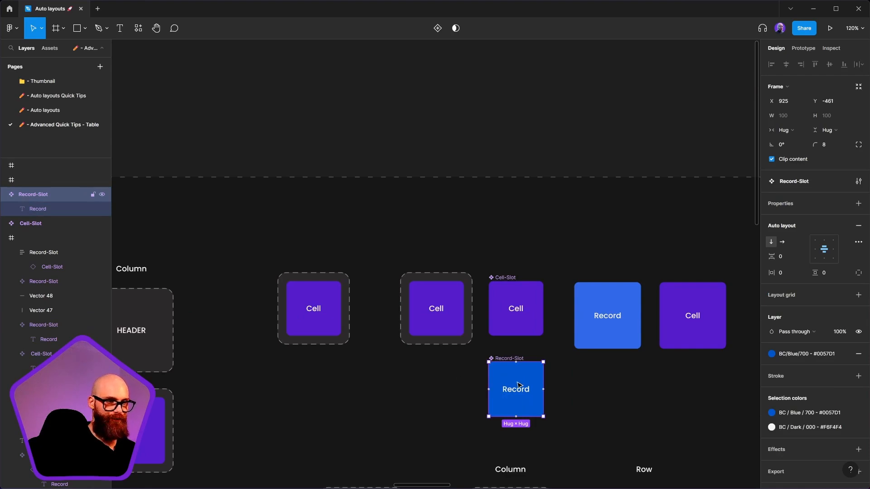
- Replace the Cell-Slot instance inside the detached vertical frame with an instance of the new blue Record-Slot component
{"action": "left_click_drag", "start_coordinate": [519, 386], "coordinate": [374, 386]}
{"action": "key", "text": "Delete"}
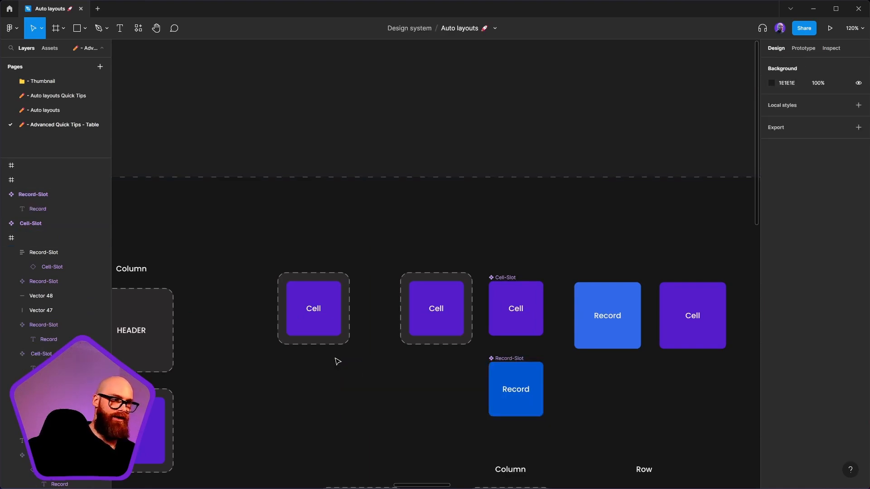
{"action": "left_click", "coordinate": [336, 311]}
{"action": "left_click", "coordinate": [49, 265]}
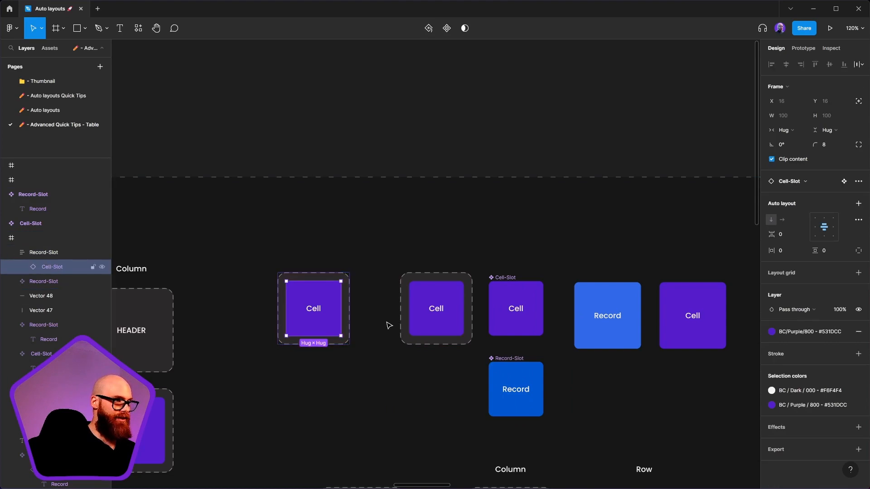
{"action": "right_click", "coordinate": [333, 312]}
{"action": "left_click", "coordinate": [384, 208]}
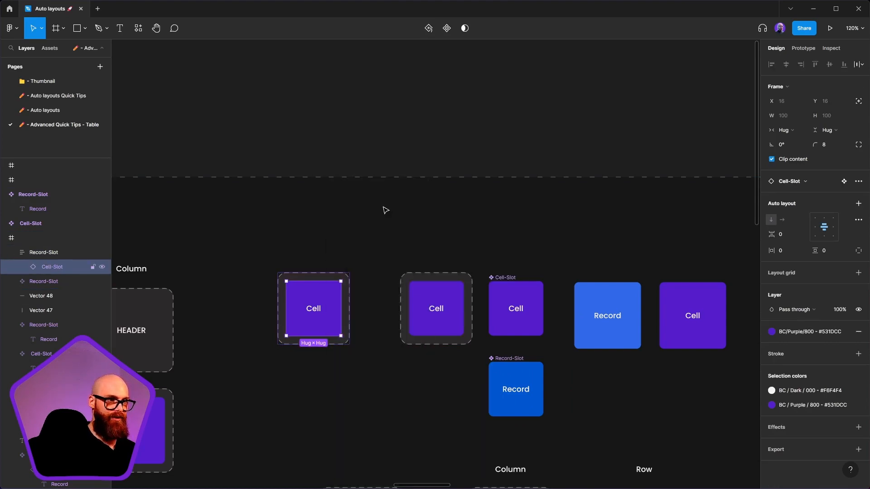
{"action": "left_click", "coordinate": [350, 430]}
{"action": "left_click", "coordinate": [333, 319]}
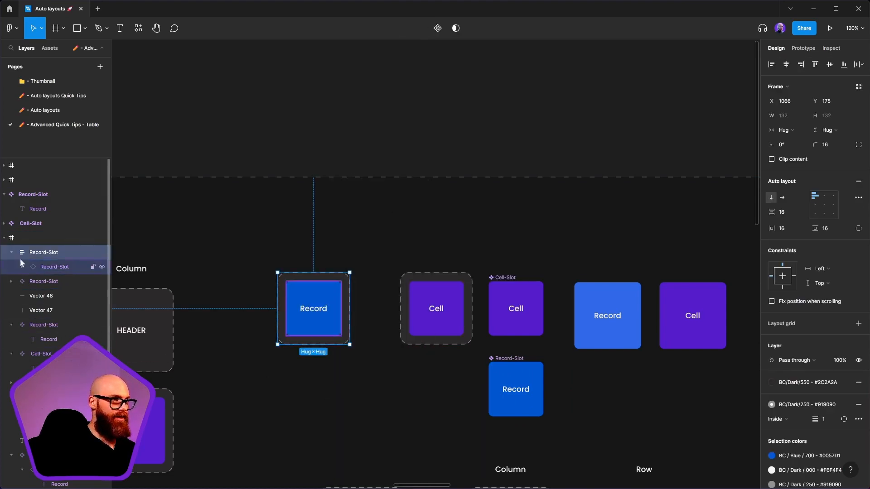
- Turn the vertical Record-Slot frame holding the Record slot into a component
{"action": "left_click", "coordinate": [9, 252]}
{"action": "right_click", "coordinate": [347, 292]}
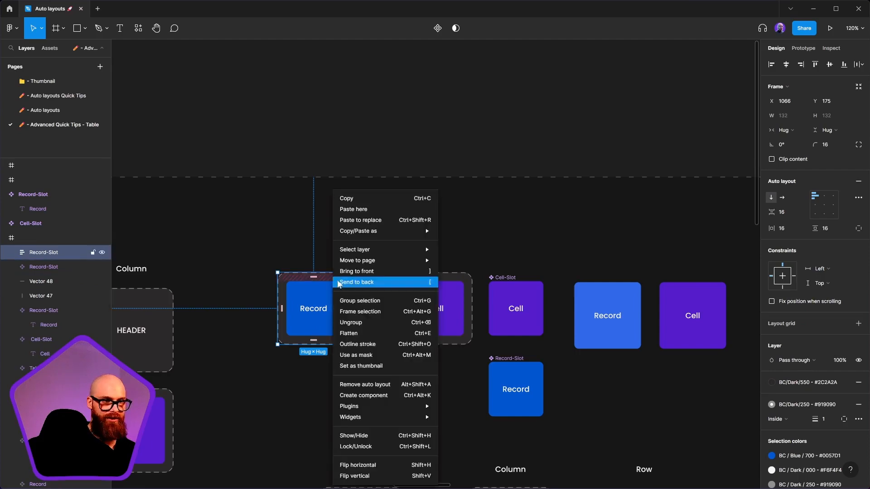
{"action": "left_click", "coordinate": [388, 397]}
{"action": "left_click", "coordinate": [425, 419]}
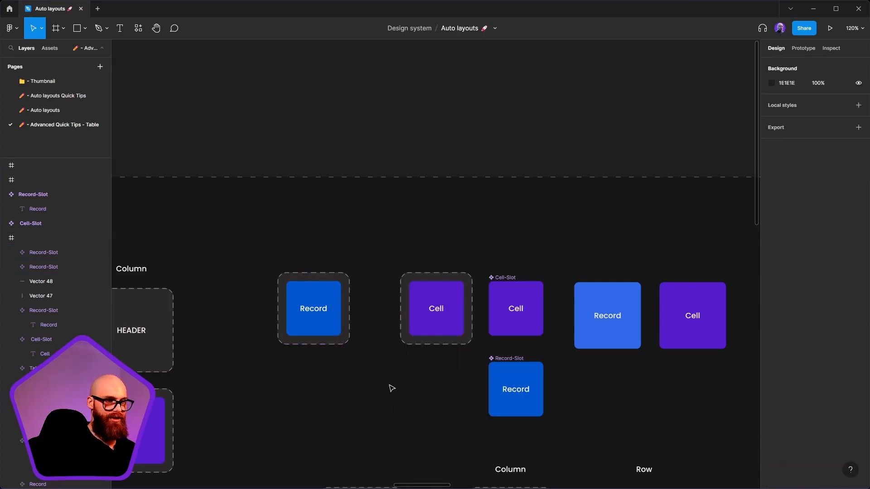
- Move the vertical Record component beneath the Column example and the horizontal Cell component beneath the Row example
{"action": "left_click_drag", "start_coordinate": [389, 385], "coordinate": [382, 310]}
{"action": "scroll", "coordinate": [347, 283], "scroll_direction": "down", "scroll_amount": 4}
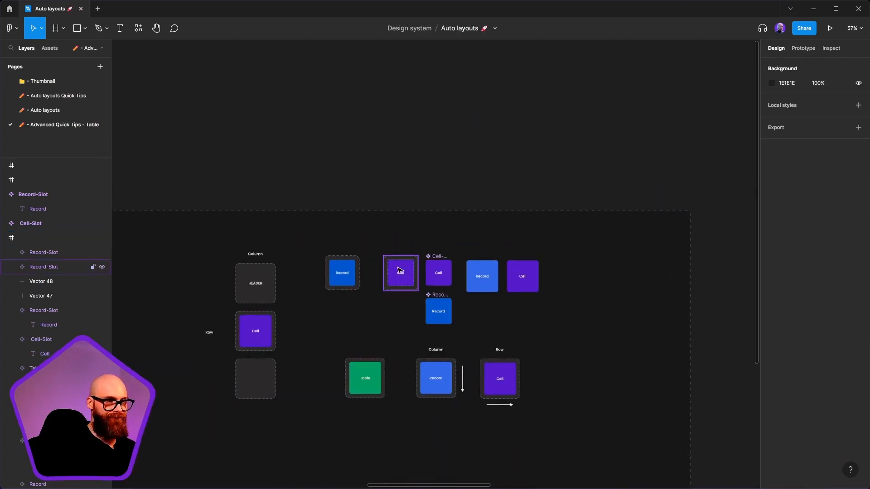
{"action": "left_click", "coordinate": [351, 267]}
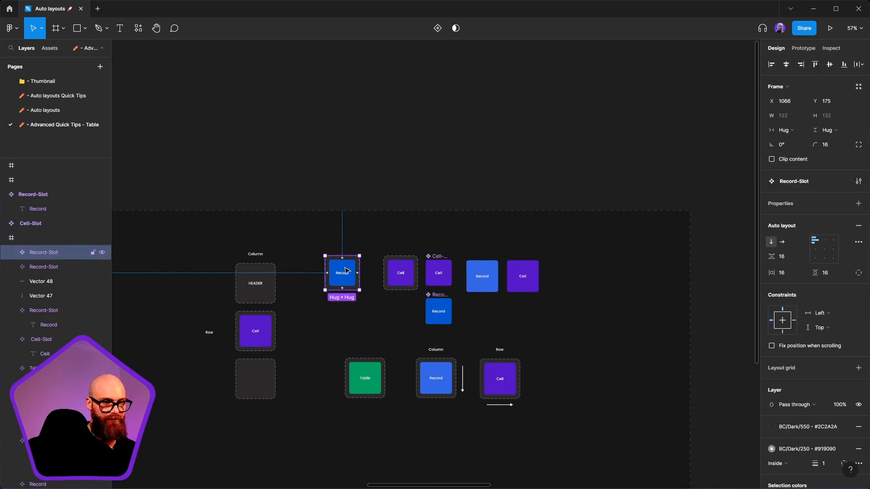
{"action": "left_click_drag", "start_coordinate": [346, 268], "coordinate": [439, 415]}
{"action": "left_click", "coordinate": [376, 332]}
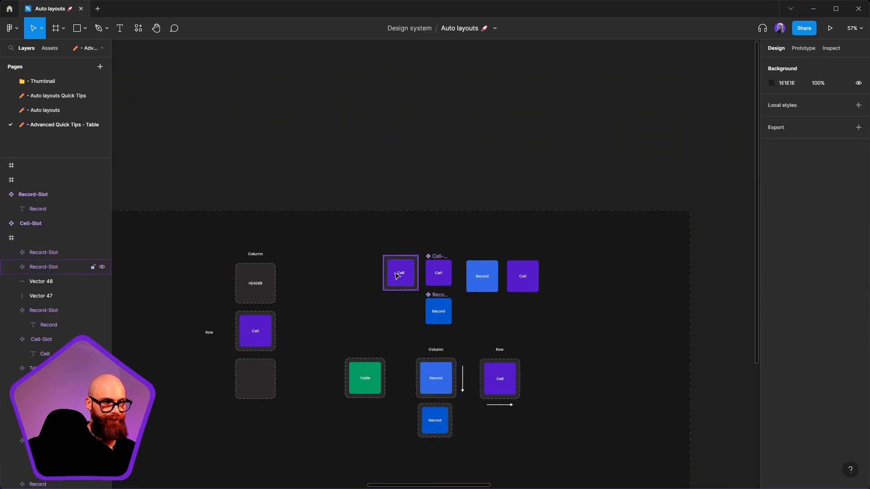
{"action": "left_click", "coordinate": [397, 276]}
{"action": "left_click_drag", "start_coordinate": [407, 280], "coordinate": [507, 433]}
{"action": "left_click_drag", "start_coordinate": [443, 419], "coordinate": [441, 427]}
{"action": "scroll", "coordinate": [441, 428], "scroll_direction": "down", "scroll_amount": 2}
{"action": "left_click", "coordinate": [573, 402]}
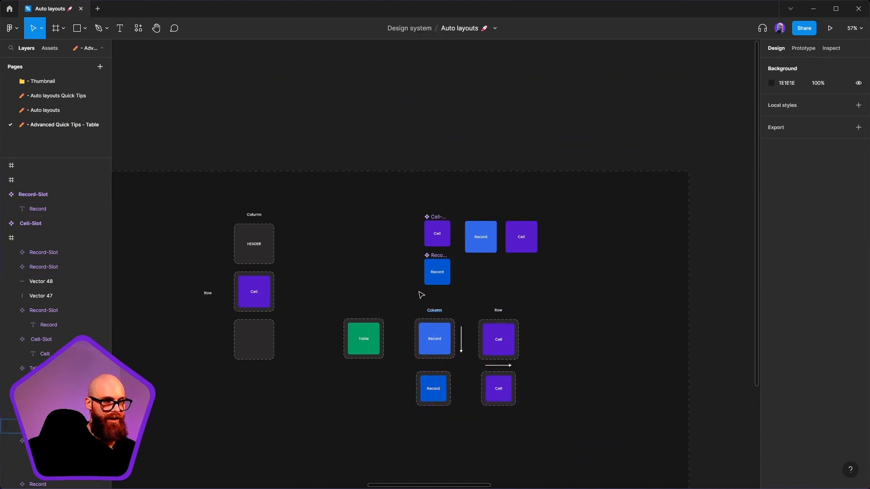
- Examine the slot instance nested in the vertical component and the horizontal Cell component's properties
{"action": "scroll", "coordinate": [454, 392], "scroll_direction": "up", "scroll_amount": 5}
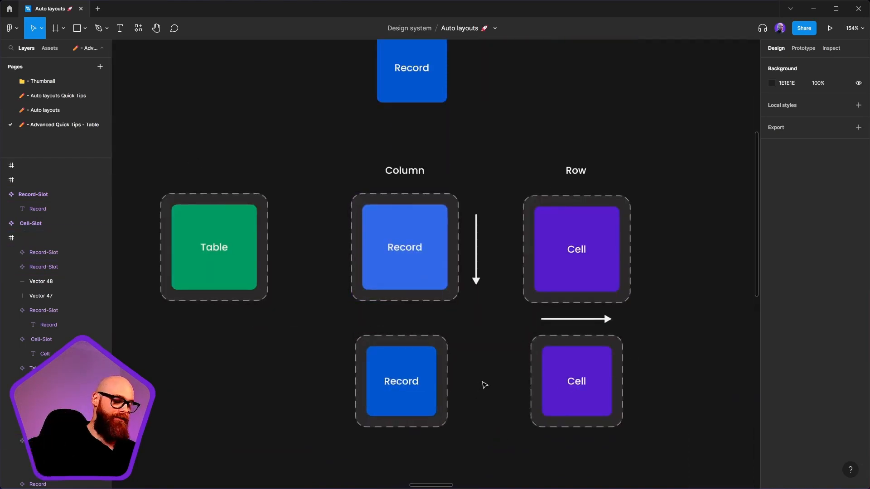
{"action": "left_click", "coordinate": [399, 381]}
{"action": "double_click", "coordinate": [398, 381]}
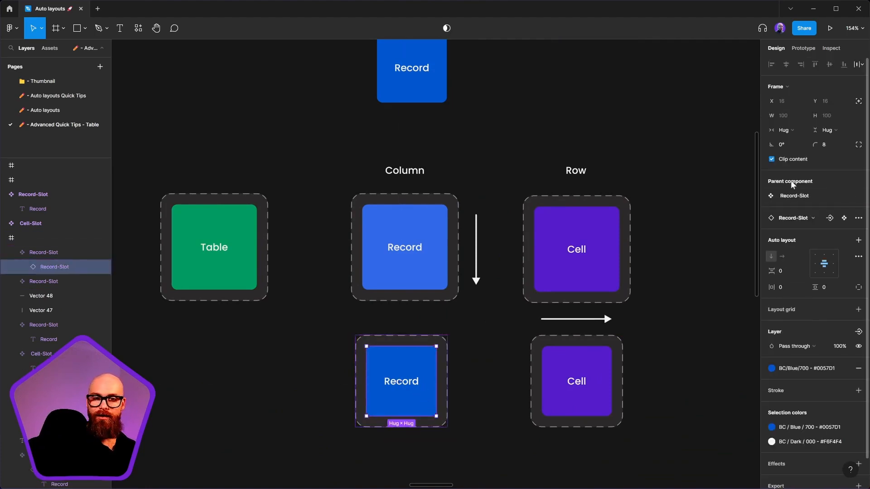
{"action": "left_click", "coordinate": [592, 360]}
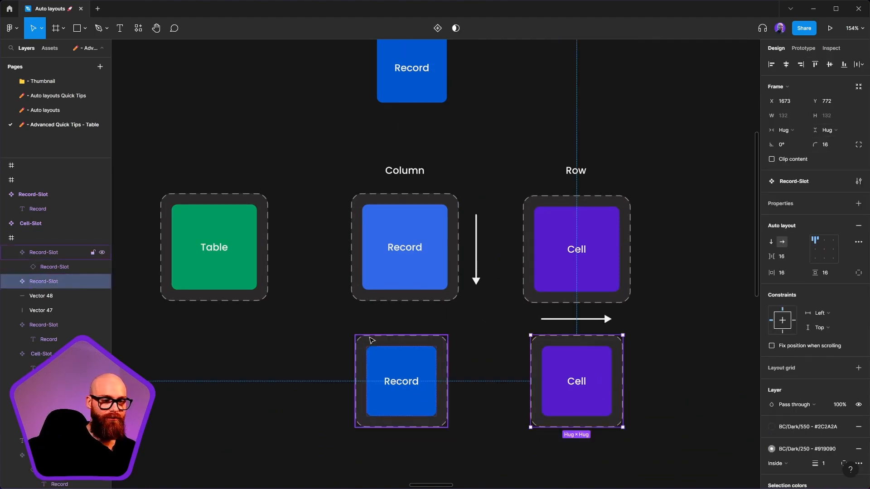
{"action": "left_click", "coordinate": [375, 361]}
{"action": "double_click", "coordinate": [375, 360]}
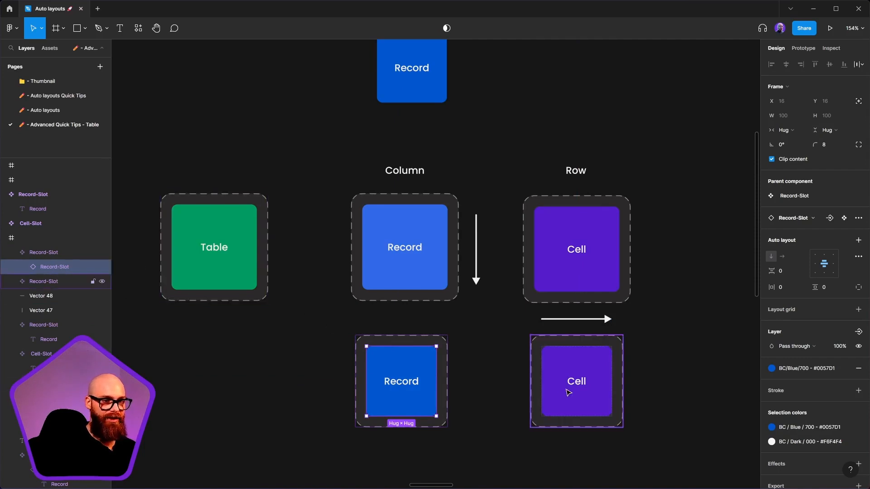
- Rename the horizontal component that holds the Cell slot as Record
{"action": "left_click", "coordinate": [569, 393]}
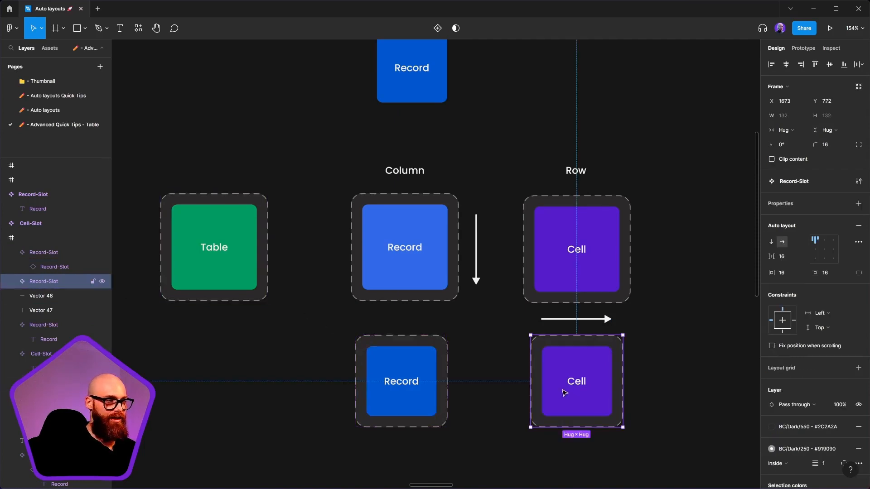
{"action": "double_click", "coordinate": [56, 281]}
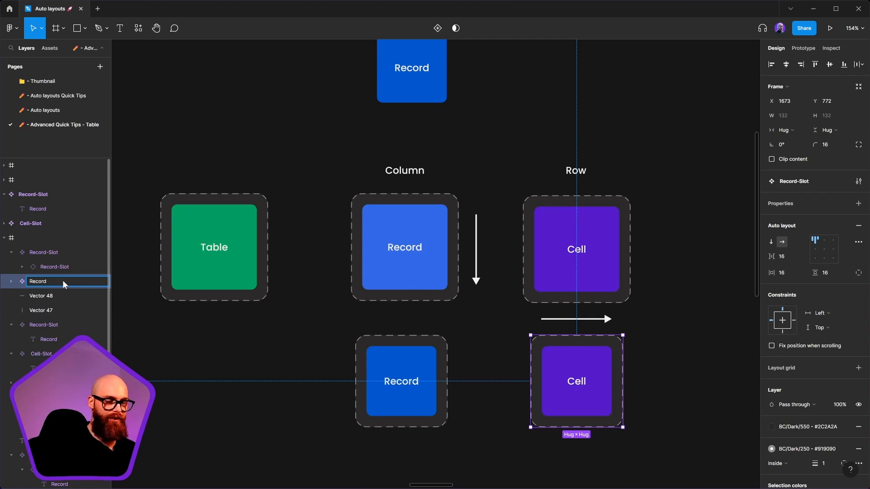
{"action": "key", "text": "Return"}
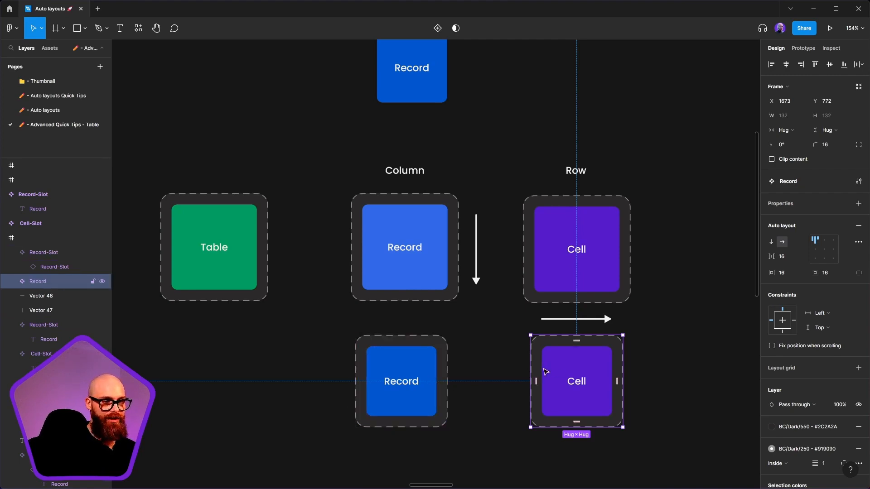
- Change the label of the Cell slot inside the horizontal Record component to "Cell -1"
{"action": "scroll", "coordinate": [616, 376], "scroll_direction": "right", "scroll_amount": 3}
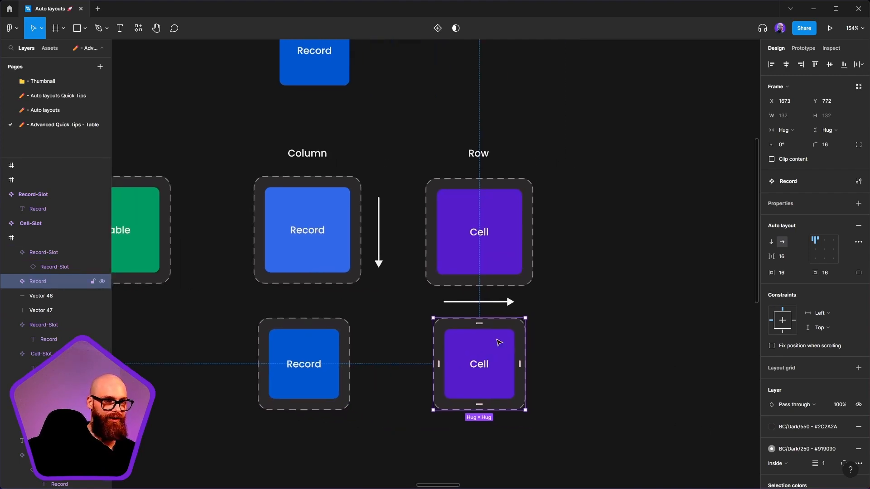
{"action": "left_click", "coordinate": [332, 362]}
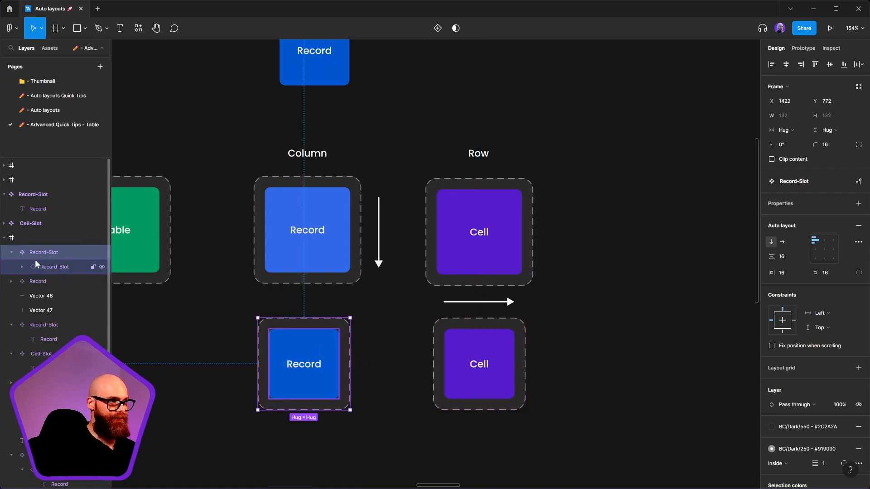
{"action": "left_click", "coordinate": [483, 354]}
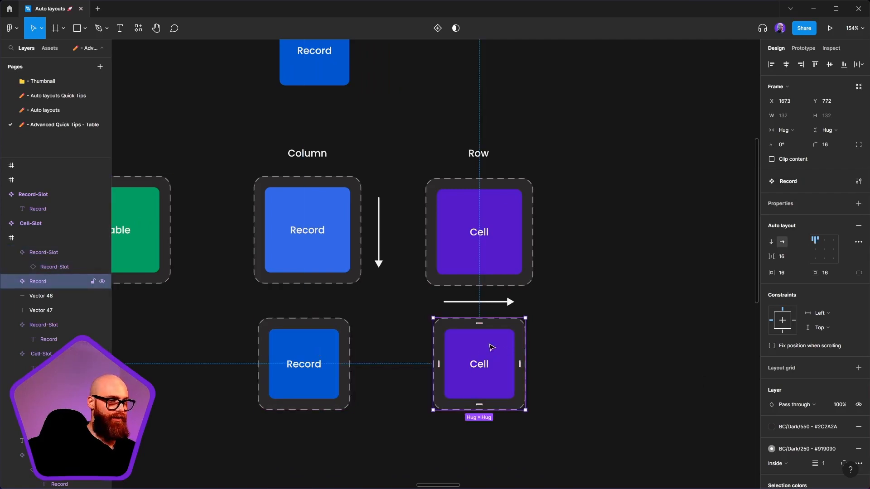
{"action": "double_click", "coordinate": [481, 368]}
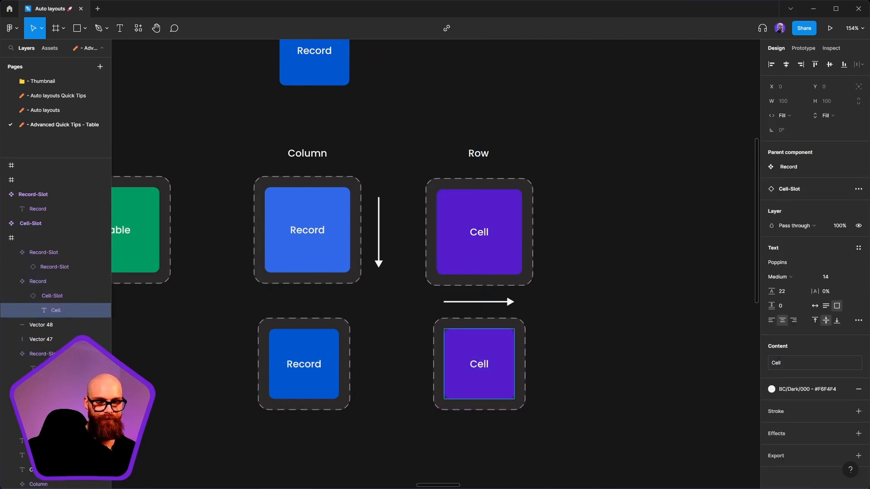
{"action": "type", "text": "-"}
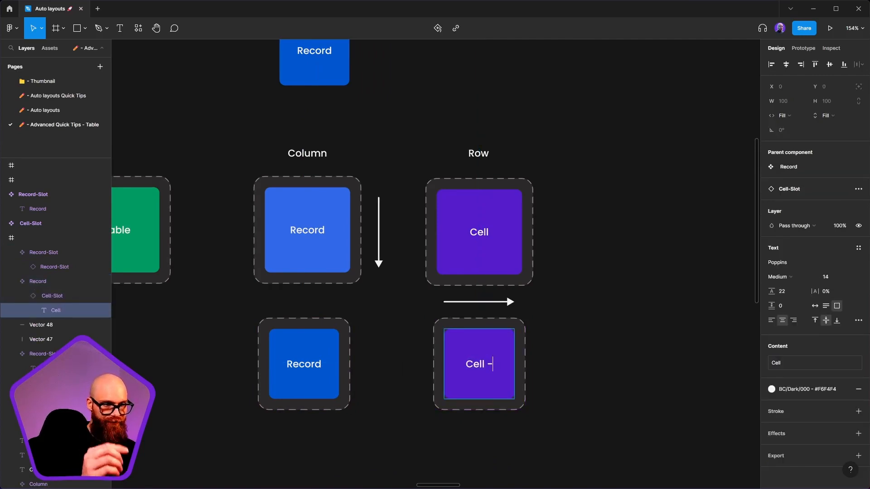
{"action": "type", "text": "1"}
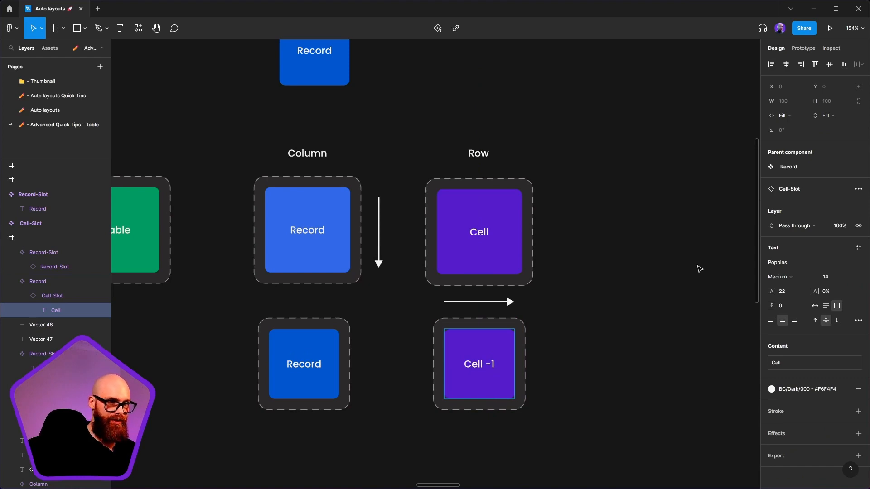
{"action": "key", "text": "Escape"}
- Start an instance swap property named Record for the Record-Slot instance nested in the vertical component
{"action": "left_click", "coordinate": [297, 361]}
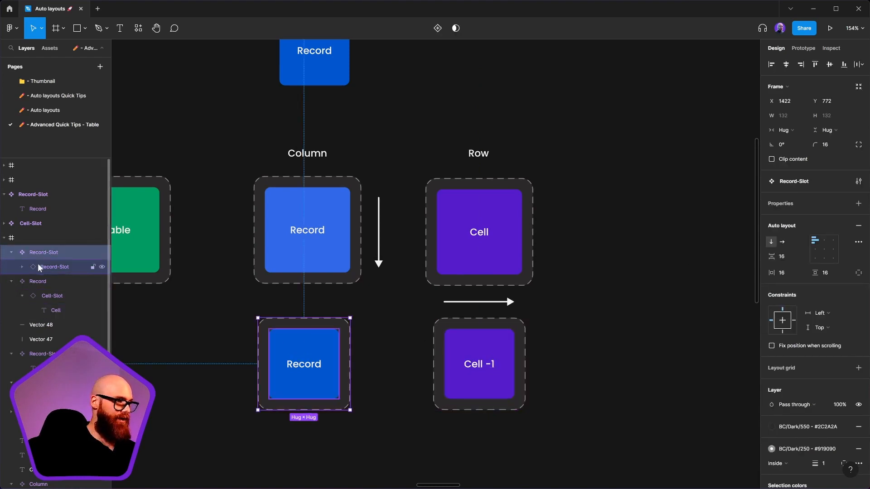
{"action": "left_click", "coordinate": [51, 267]}
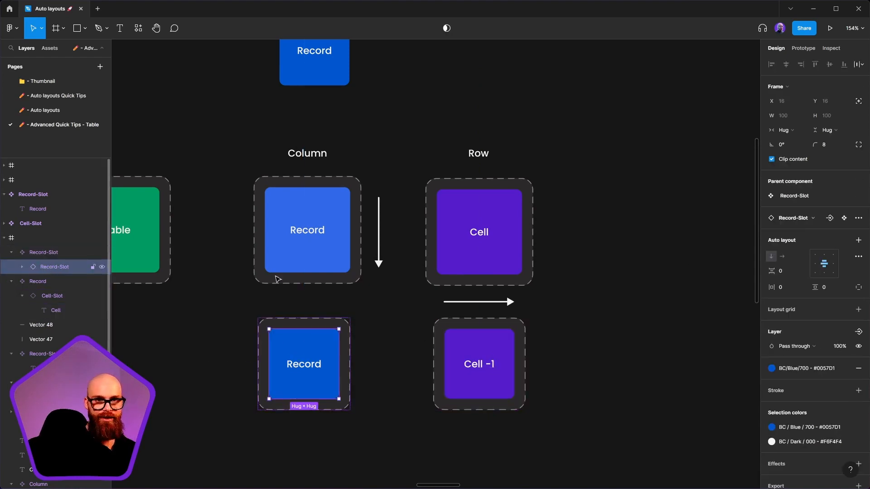
{"action": "left_click", "coordinate": [830, 218]}
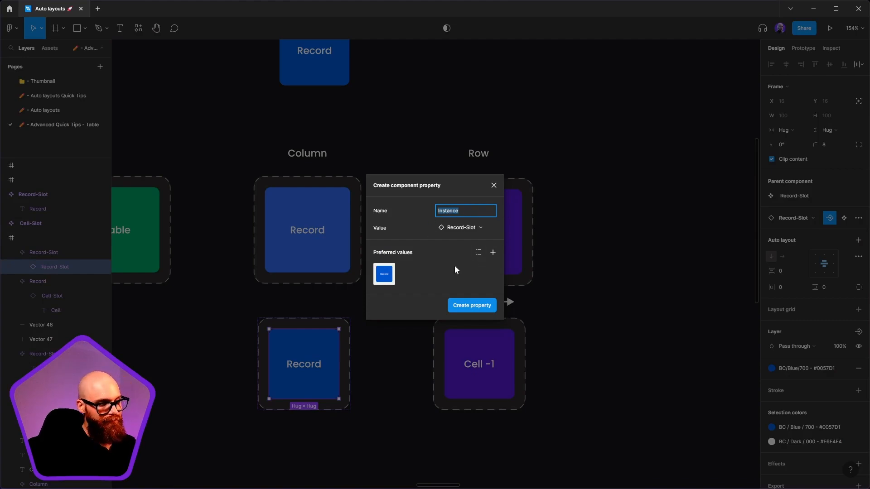
{"action": "type", "text": "RRe"}
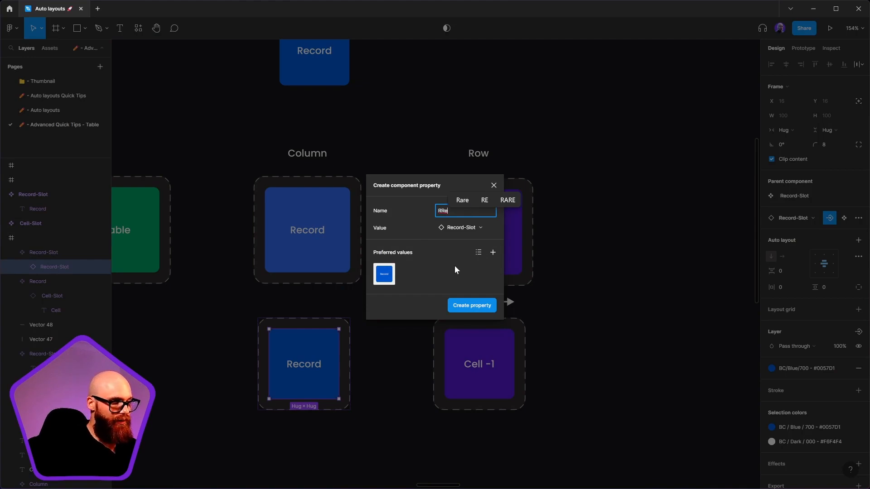
{"action": "type", "text": "cord"}
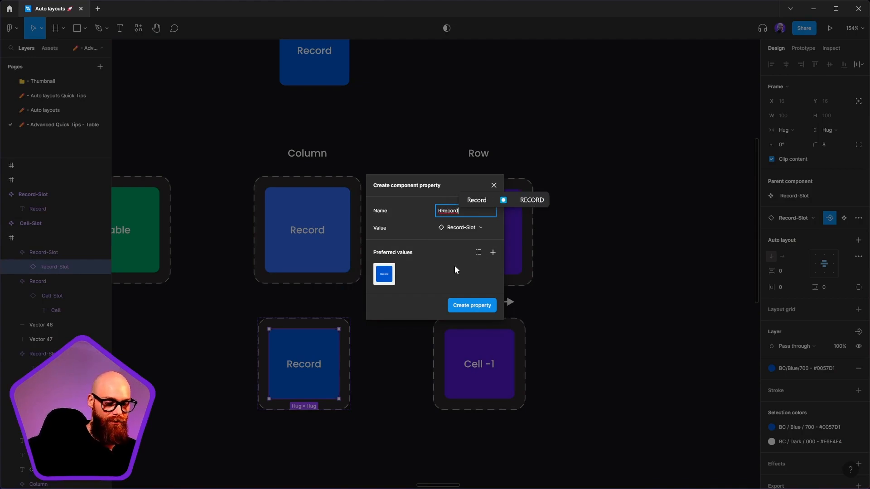
{"action": "key", "text": "Left"}
{"action": "key", "text": "Left"}
{"action": "key", "text": "Left"}
{"action": "key", "text": "Left"}
{"action": "key", "text": "Left"}
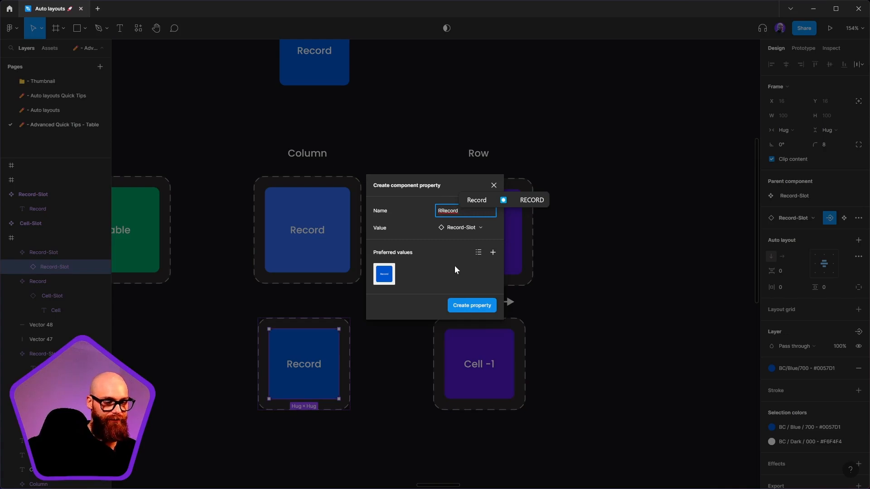
{"action": "key", "text": "BackSpace"}
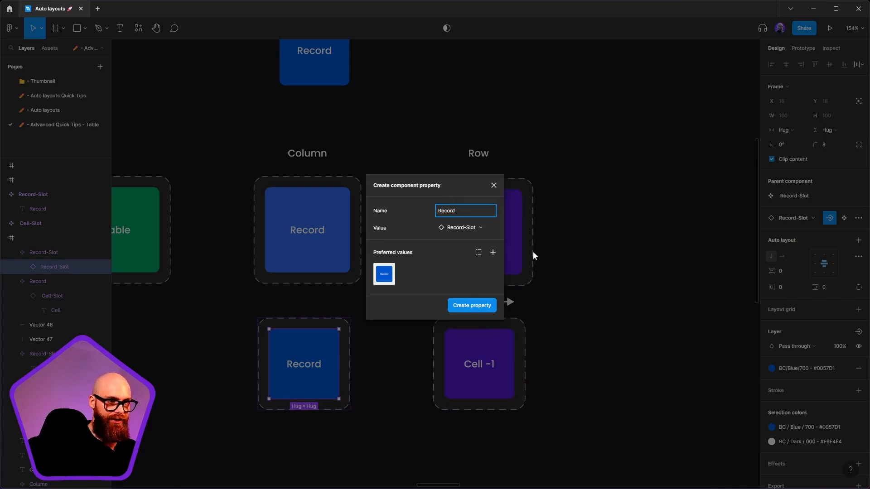
- Add the horizontal Record component labelled "Cell -1" to the property's preferred values and create the property
{"action": "left_click", "coordinate": [493, 253]}
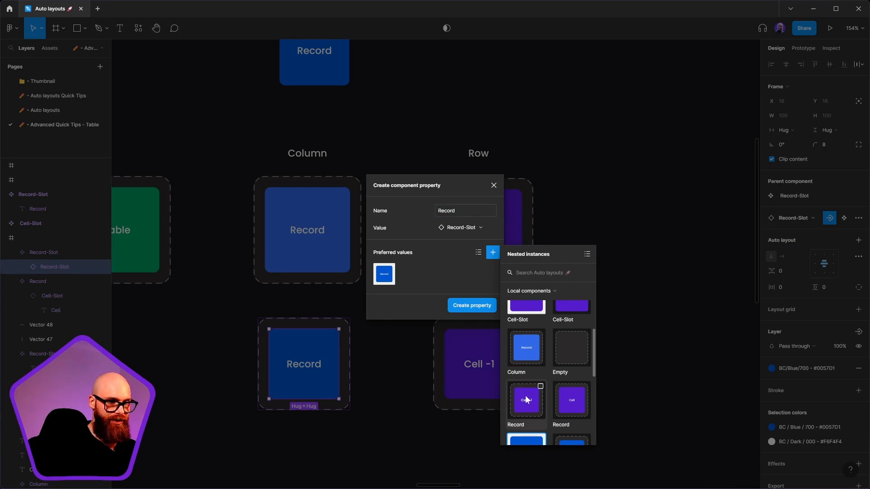
{"action": "left_click", "coordinate": [526, 397]}
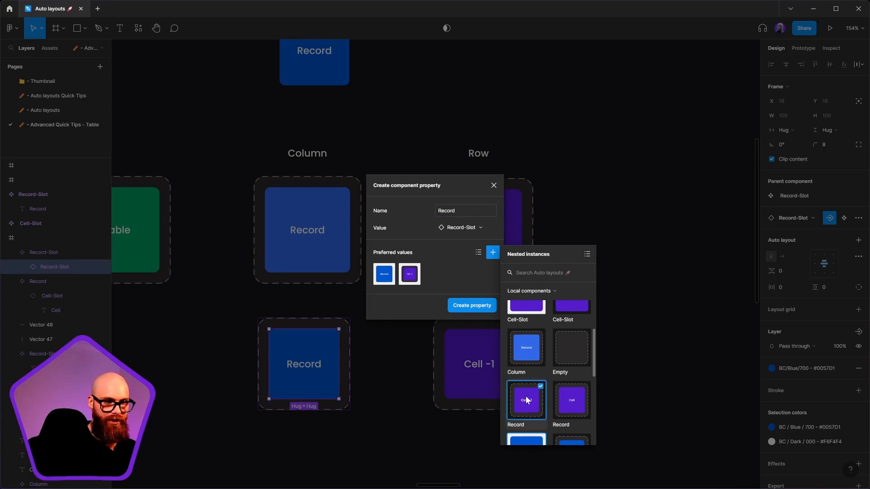
{"action": "left_click", "coordinate": [471, 306]}
{"action": "left_click", "coordinate": [399, 431]}
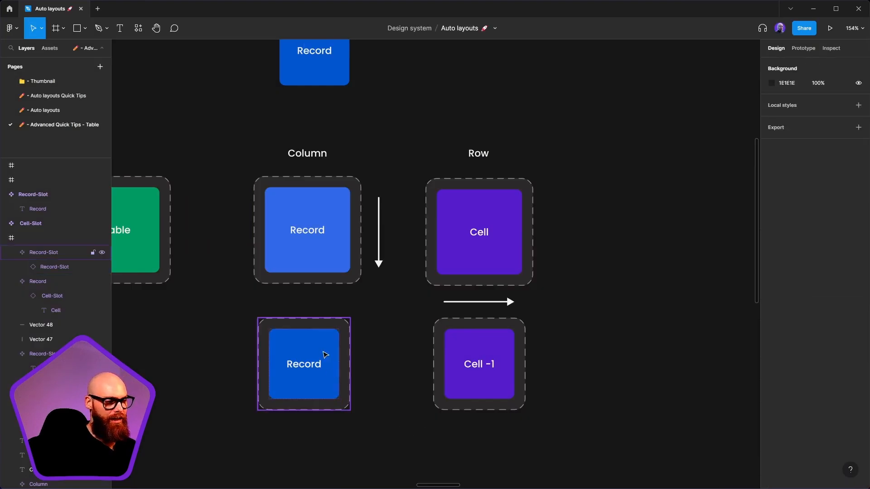
- Place an instance of the vertical component below the original and swap its Record property to the horizontal Record component
{"action": "left_click", "coordinate": [325, 355]}
{"action": "scroll", "coordinate": [325, 355], "scroll_direction": "down", "scroll_amount": 5}
{"action": "scroll", "coordinate": [325, 355], "scroll_direction": "left", "scroll_amount": 3}
{"action": "left_click_drag", "start_coordinate": [390, 217], "coordinate": [360, 401]}
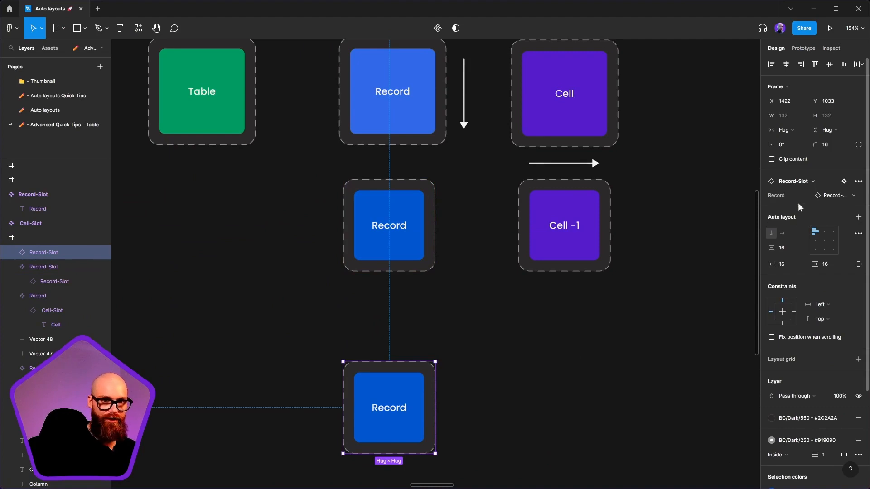
{"action": "left_click", "coordinate": [832, 196]}
{"action": "left_click", "coordinate": [830, 289]}
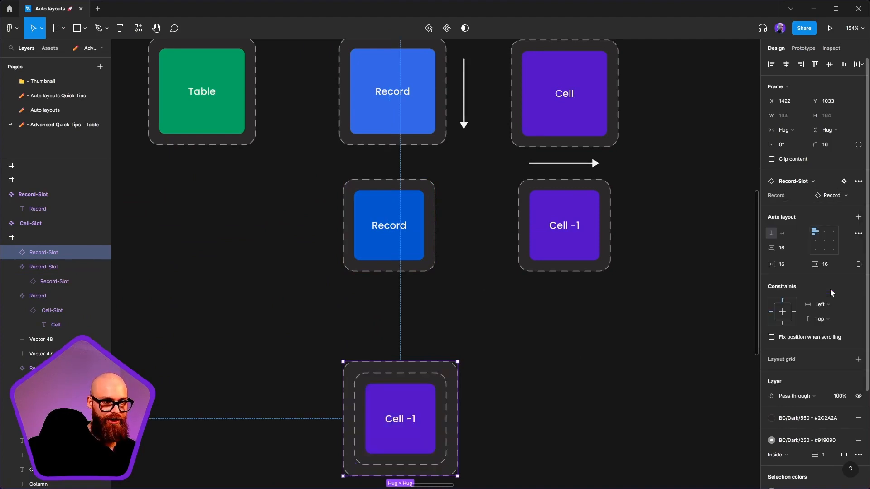
- Set the label of the slot inside the horizontal Record component to "Cell"
{"action": "left_click", "coordinate": [565, 240]}
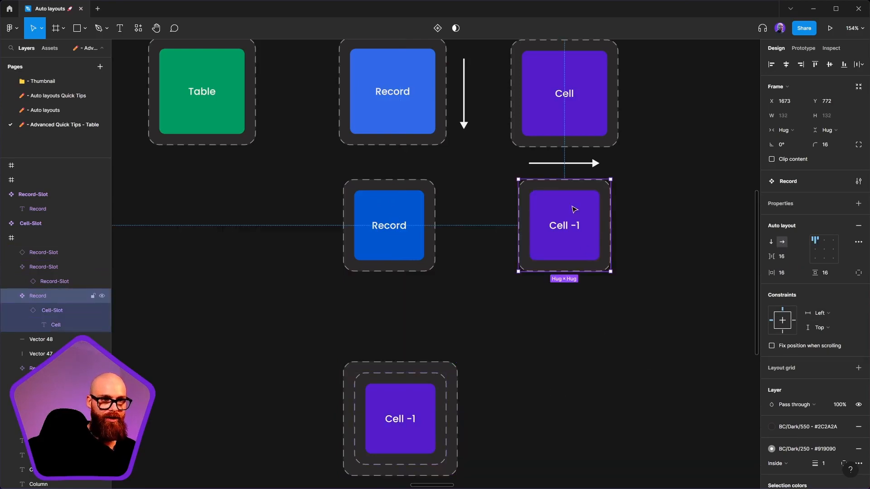
{"action": "double_click", "coordinate": [574, 208]}
{"action": "scroll", "coordinate": [587, 252], "scroll_direction": "down", "scroll_amount": 1}
{"action": "scroll", "coordinate": [587, 252], "scroll_direction": "down", "scroll_amount": 1}
{"action": "key", "text": "Return"}
{"action": "key", "text": "Return"}
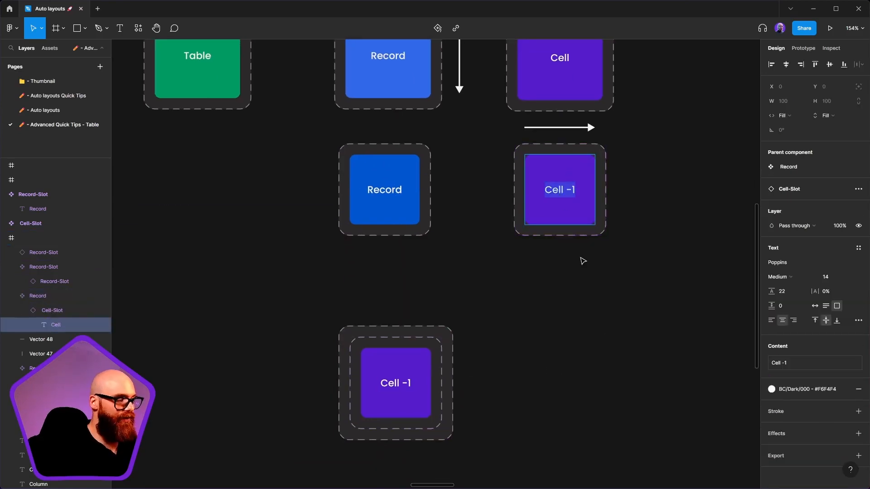
{"action": "type", "text": "Cell"}
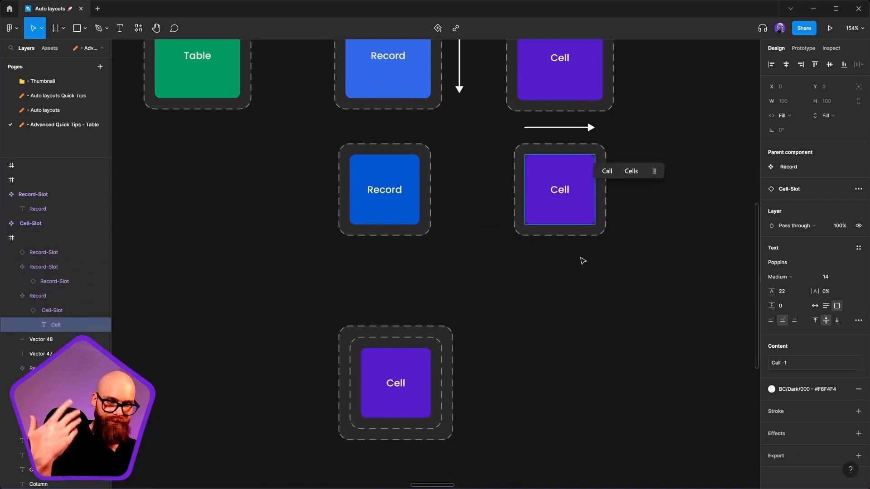
{"action": "key", "text": "Escape"}
- Duplicate the Cell-Slot inside the horizontal Record component until the row holds four cells
{"action": "left_click", "coordinate": [589, 197]}
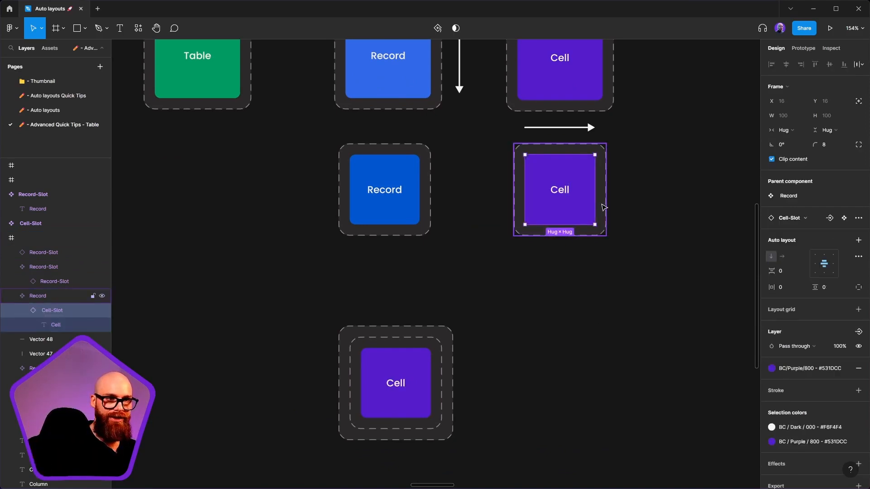
{"action": "key", "text": "ctrl+d"}
{"action": "key", "text": "ctrl+d"}
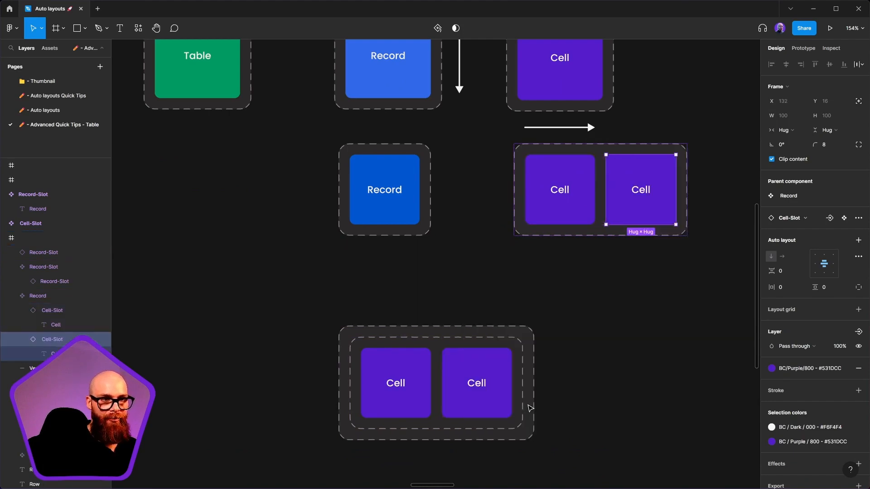
{"action": "scroll", "coordinate": [507, 293], "scroll_direction": "down", "scroll_amount": 4}
{"action": "scroll", "coordinate": [505, 269], "scroll_direction": "up", "scroll_amount": 1}
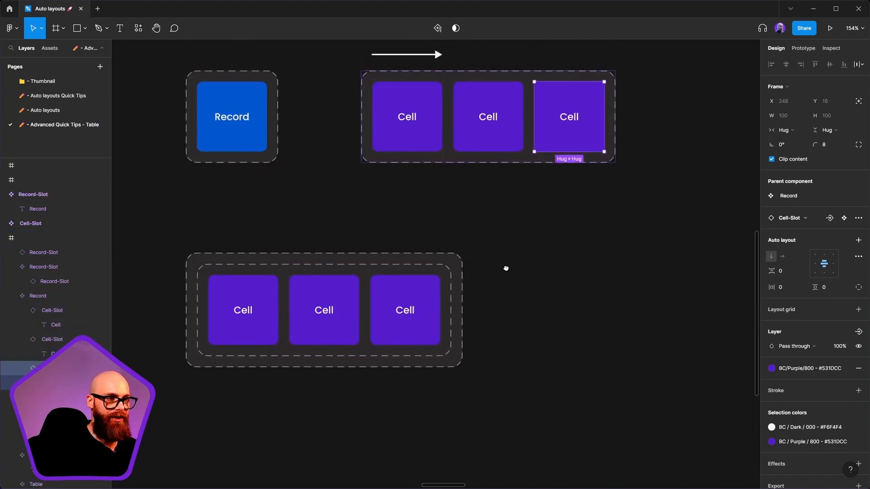
{"action": "scroll", "coordinate": [524, 262], "scroll_direction": "down", "scroll_amount": 3}
{"action": "key", "text": "ctrl+d"}
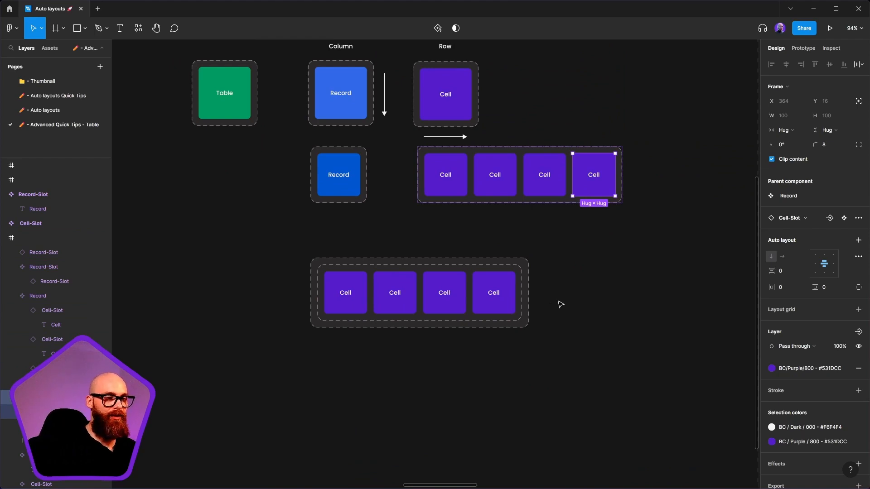
- Move the vertical Record-Slot component from beneath the Column example to beneath the Table example
{"action": "left_click", "coordinate": [521, 276]}
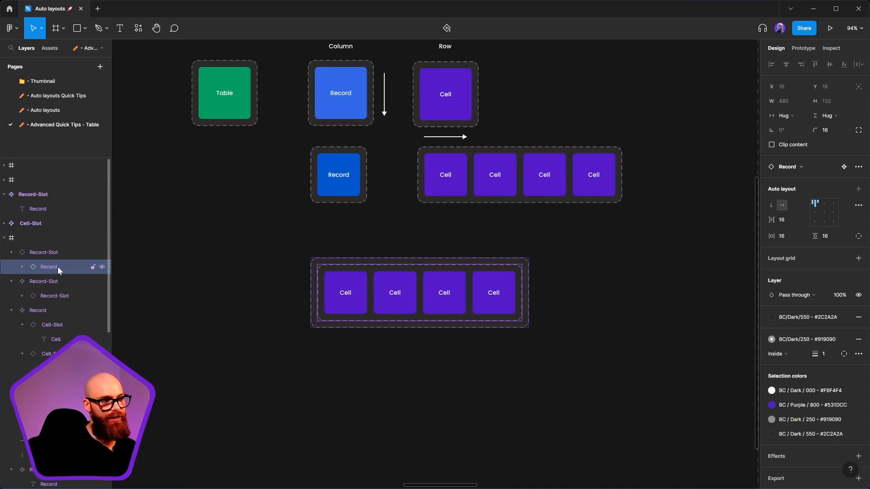
{"action": "left_click", "coordinate": [334, 162]}
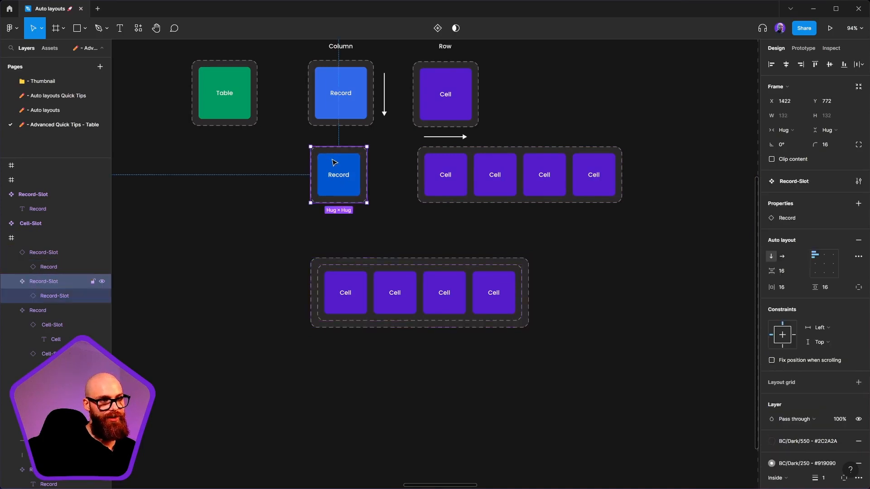
{"action": "key", "text": "Escape"}
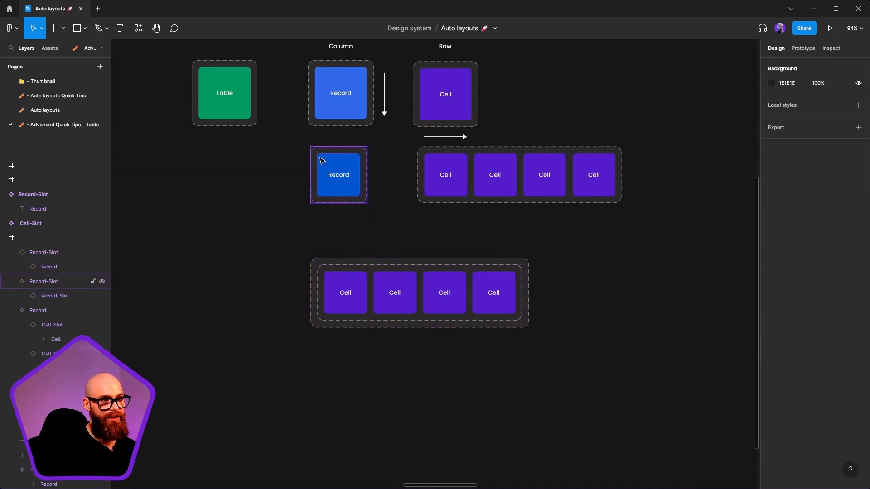
{"action": "left_click_drag", "start_coordinate": [346, 177], "coordinate": [249, 185]}
- Duplicate the Record slot nested in the vertical component three times to stack four records
{"action": "double_click", "coordinate": [250, 186]}
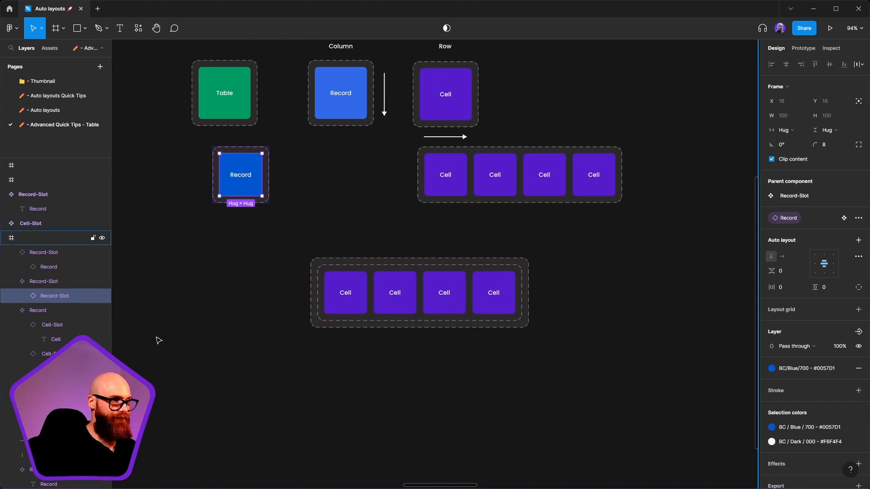
{"action": "key", "text": "ctrl+d"}
{"action": "key", "text": "ctrl+d"}
{"action": "key", "text": "ctrl+d"}
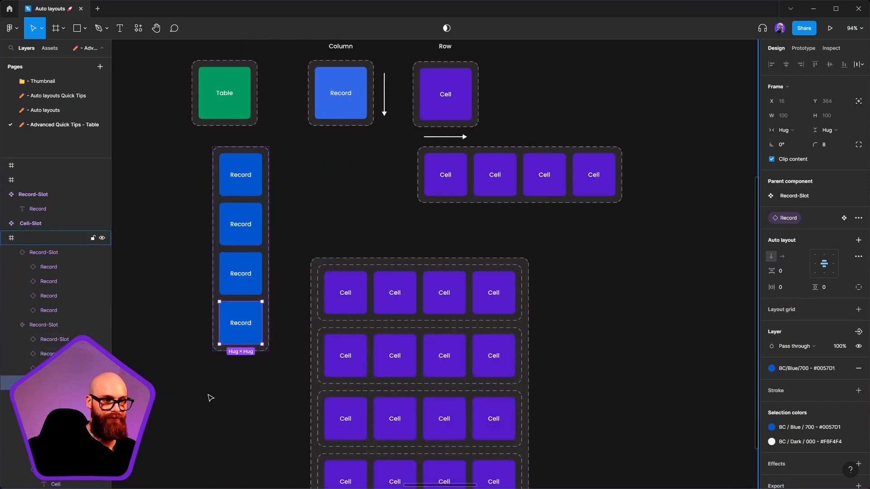
- Try to widen the instance holding the four rows of cells from its right edge, and undo the change
{"action": "scroll", "coordinate": [216, 381], "scroll_direction": "down", "scroll_amount": 3}
{"action": "left_click", "coordinate": [441, 244]}
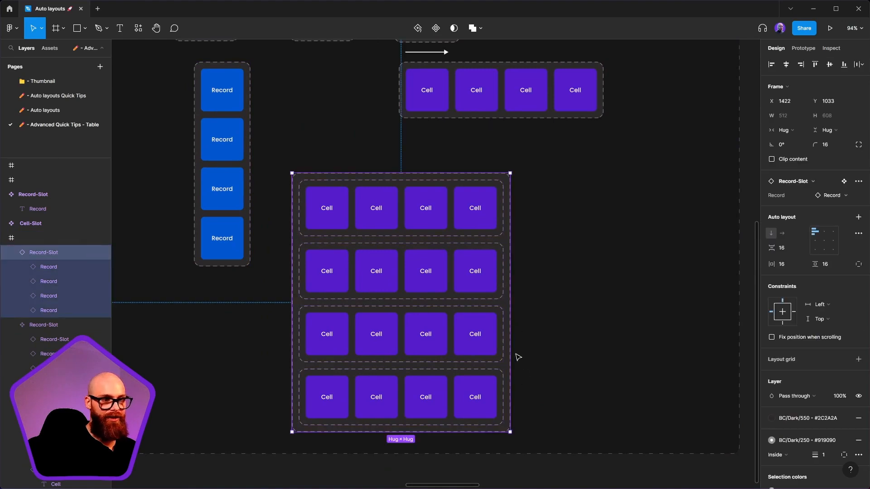
{"action": "left_click_drag", "start_coordinate": [512, 328], "coordinate": [578, 331]}
{"action": "key", "text": "ctrl+z"}
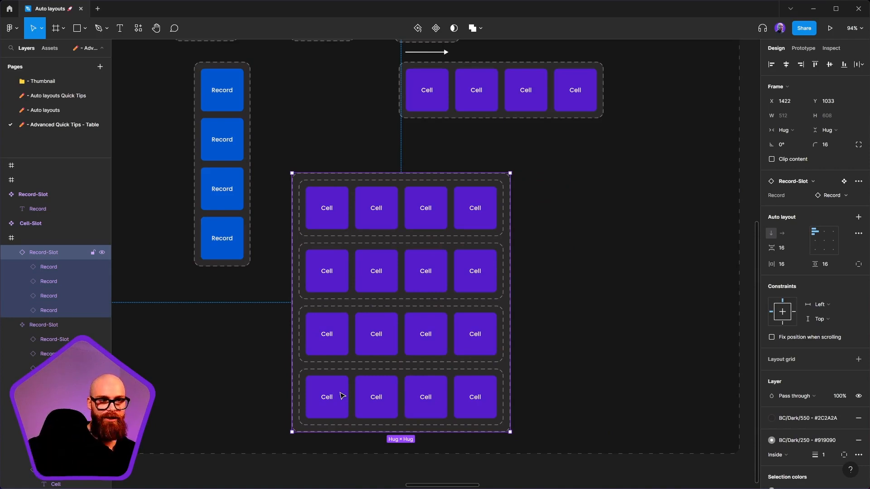
- Delete the three lower Record slots from the vertical component, keeping only the topmost one
{"action": "left_click", "coordinate": [489, 109]}
{"action": "scroll", "coordinate": [594, 318], "scroll_direction": "up", "scroll_amount": 4}
{"action": "scroll", "coordinate": [442, 241], "scroll_direction": "left", "scroll_amount": 2}
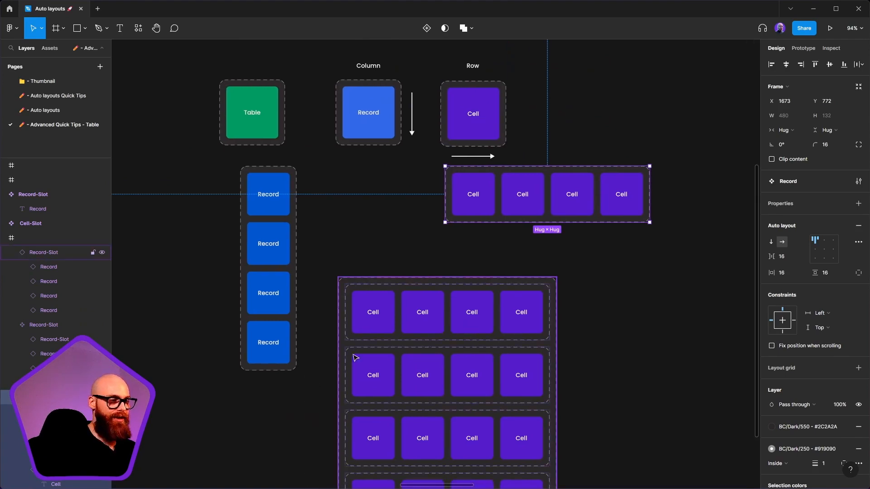
{"action": "left_click", "coordinate": [269, 194]}
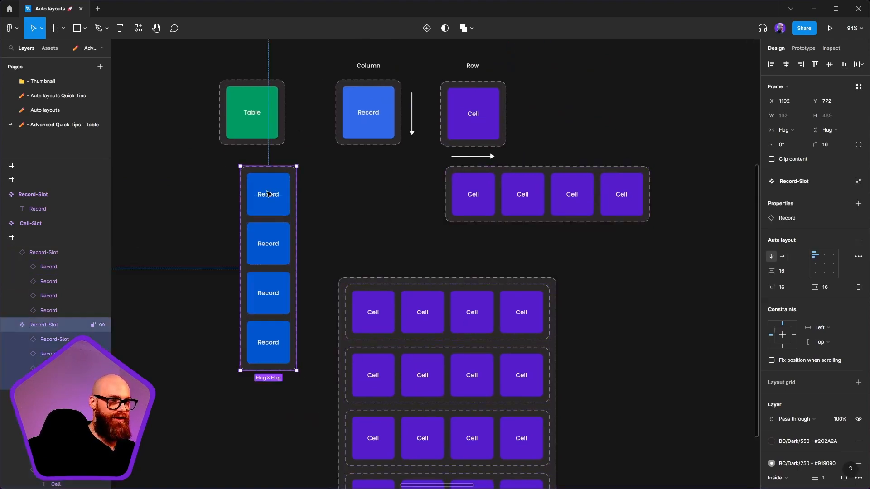
{"action": "double_click", "coordinate": [281, 251]}
{"action": "left_click", "coordinate": [281, 297], "text": "shift"}
{"action": "left_click", "coordinate": [283, 333], "text": "shift"}
{"action": "key", "text": "Delete"}
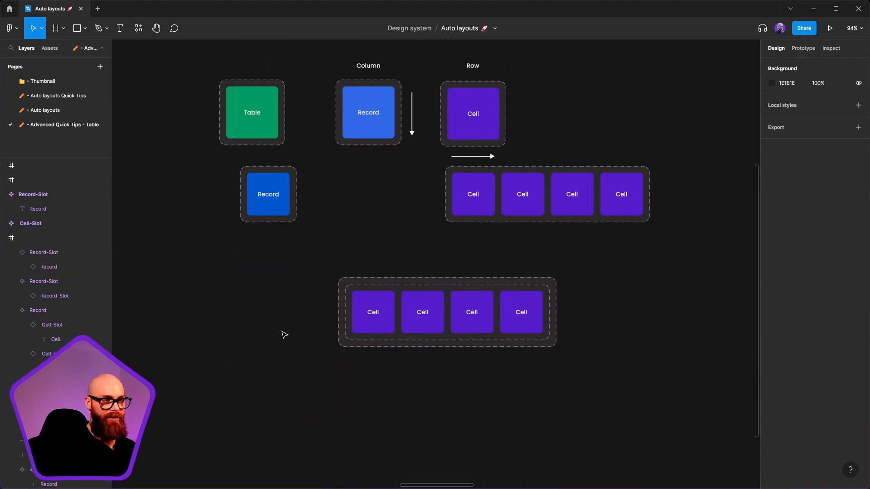
- Set the Record slot nested in the vertical component to fill its container's width and hug its contents in height
{"action": "left_click", "coordinate": [283, 193]}
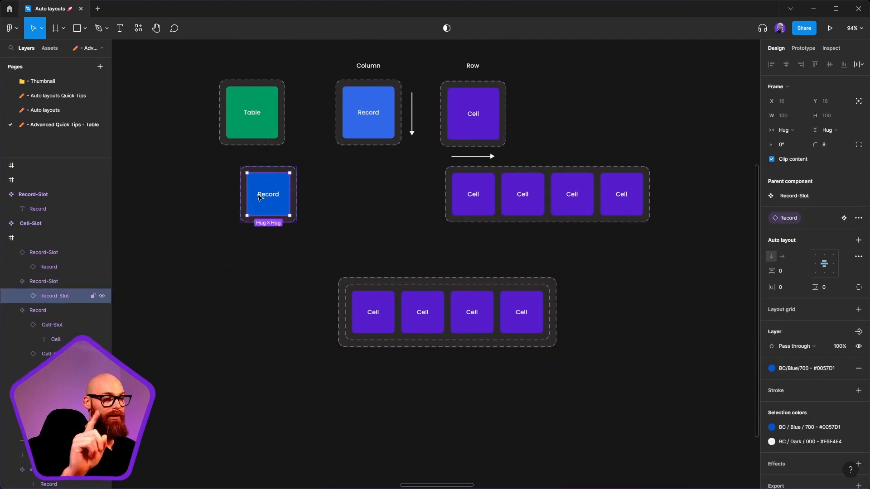
{"action": "left_click", "coordinate": [825, 130]}
{"action": "left_click", "coordinate": [813, 143]}
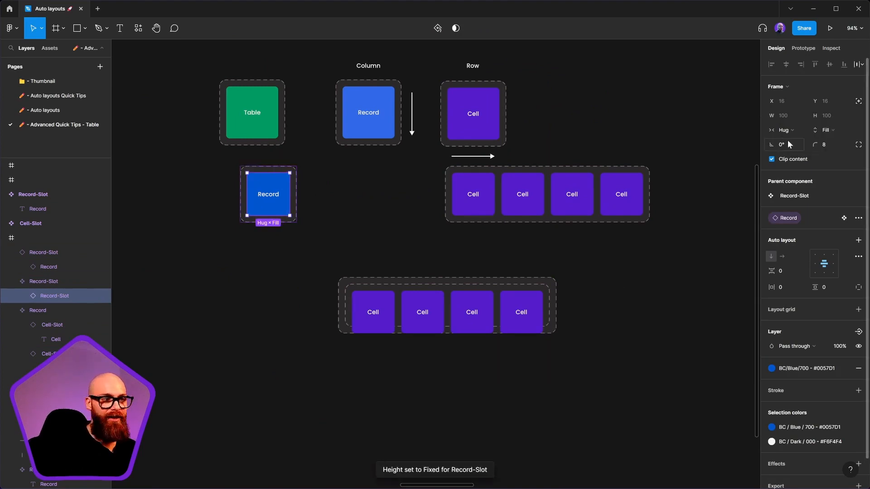
{"action": "left_click", "coordinate": [820, 131]}
{"action": "left_click", "coordinate": [821, 120]}
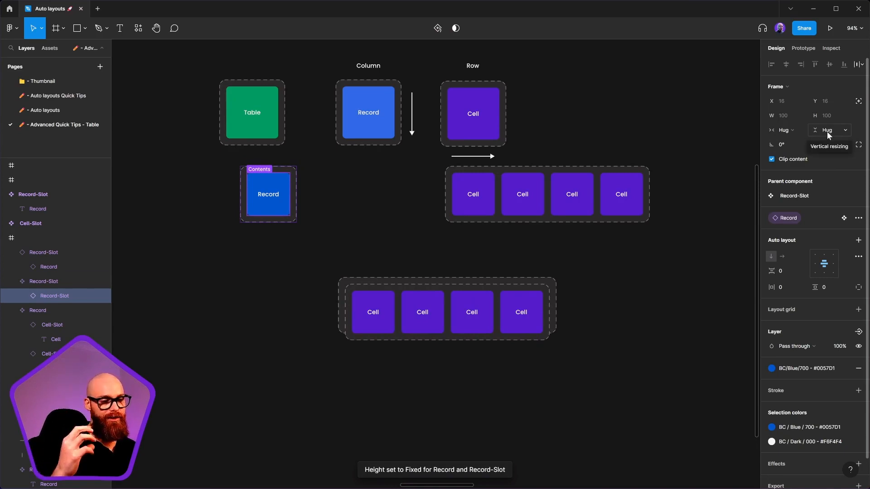
{"action": "left_click", "coordinate": [783, 132]}
{"action": "left_click", "coordinate": [797, 140]}
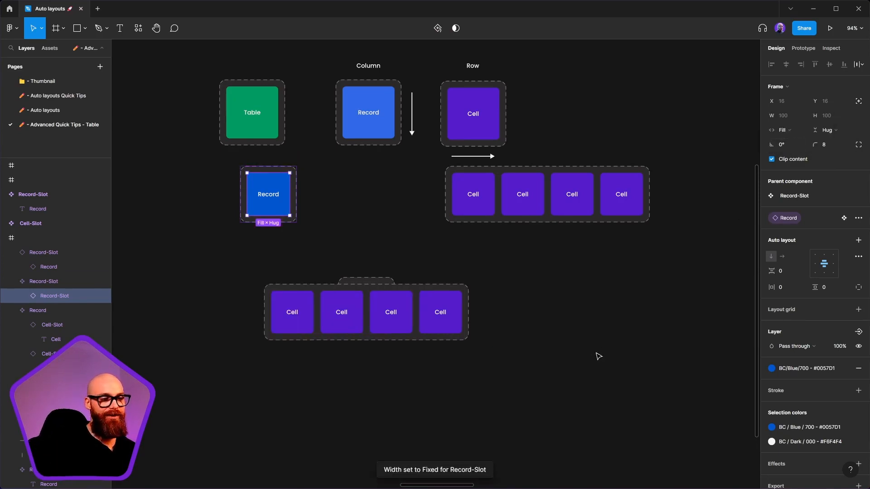
- Set the vertical Record-Slot component to hug its contents in both width and height
{"action": "left_click", "coordinate": [298, 190]}
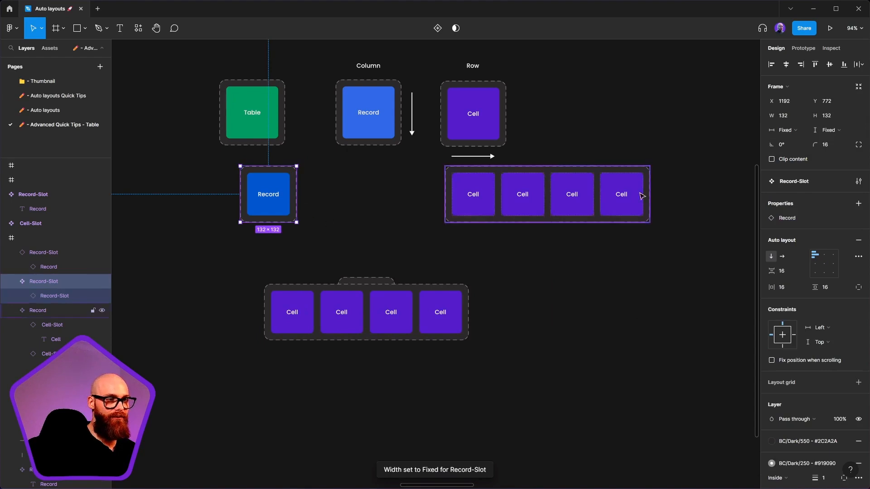
{"action": "left_click", "coordinate": [787, 132]}
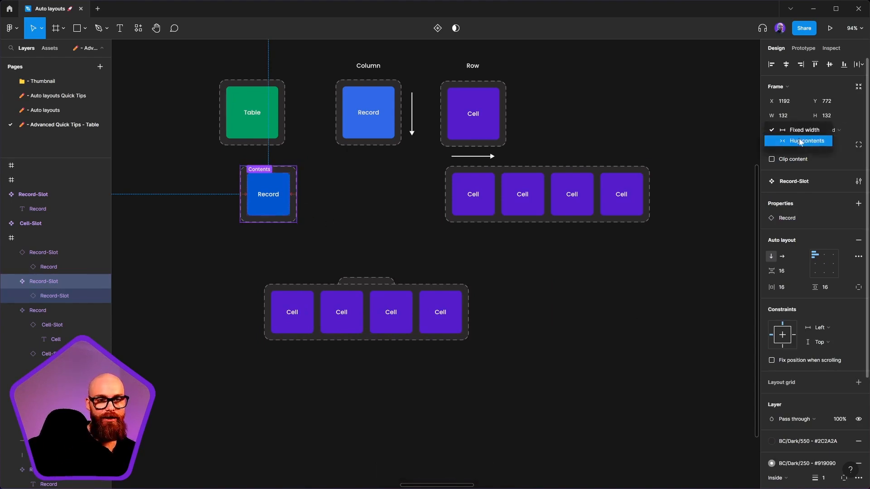
{"action": "left_click", "coordinate": [806, 141]}
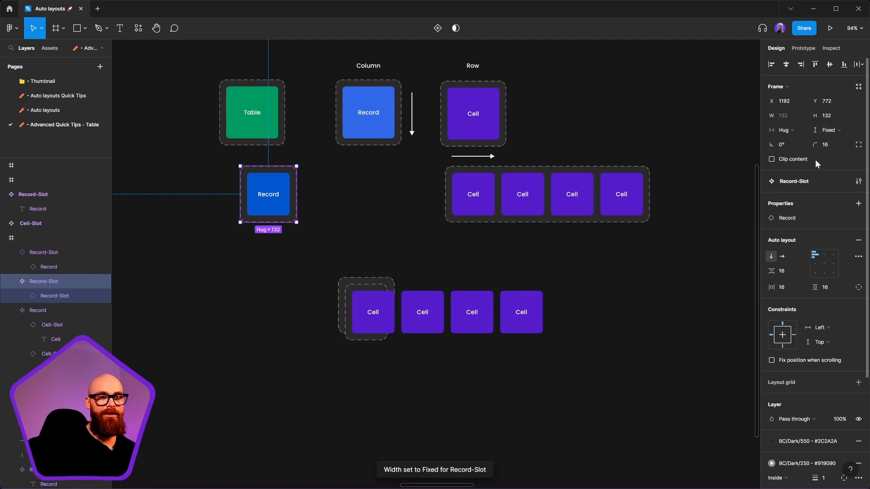
{"action": "left_click", "coordinate": [828, 130]}
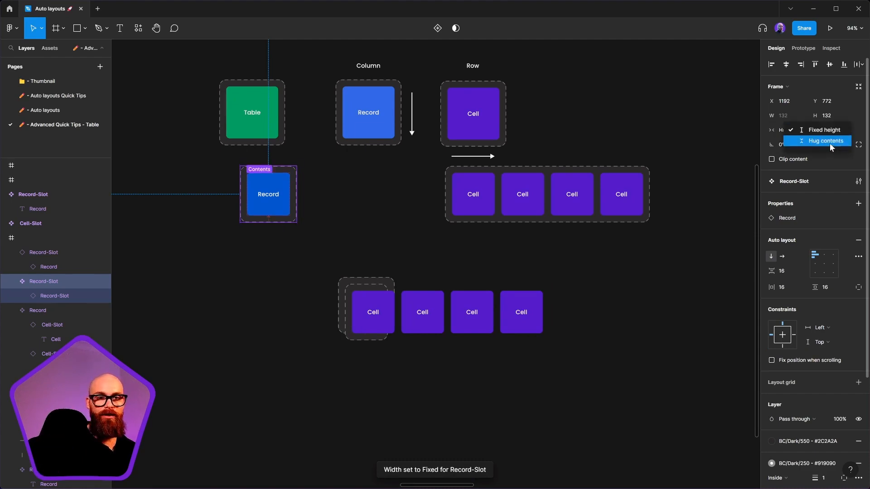
{"action": "left_click", "coordinate": [830, 141]}
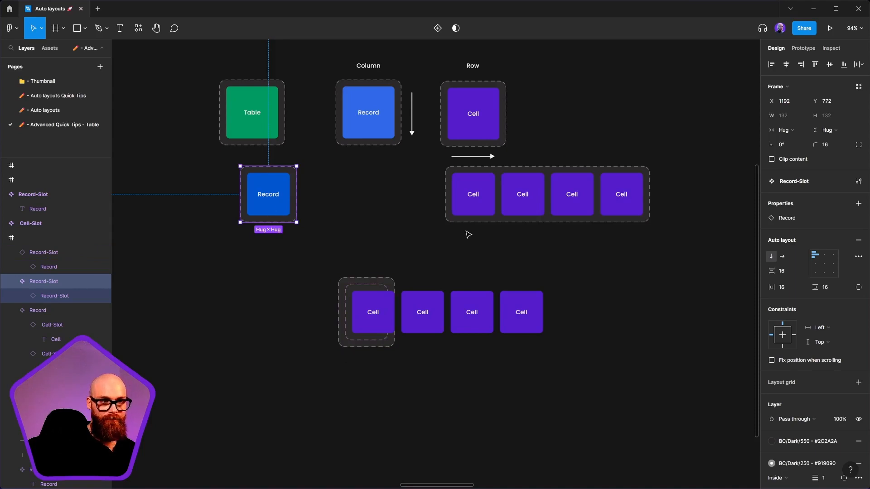
- Set the width of all four cells in the row component beneath the Row example to Fill container
{"action": "left_click", "coordinate": [471, 207]}
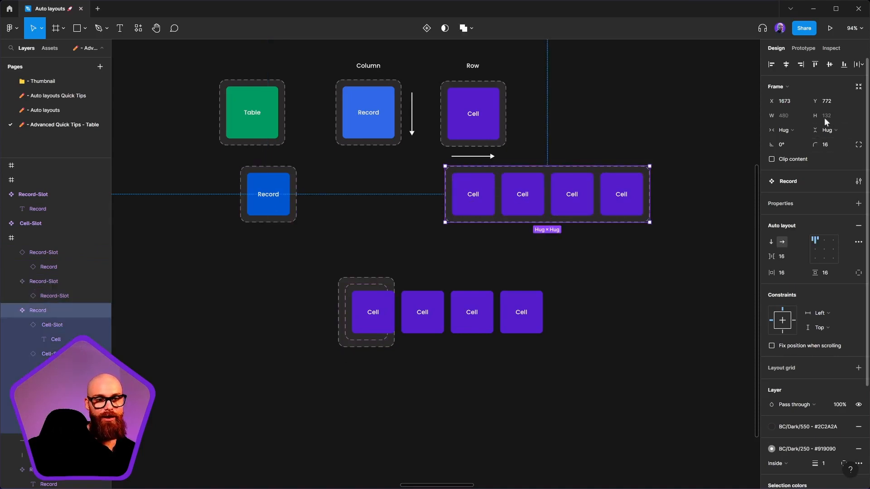
{"action": "left_click", "coordinate": [493, 193]}
{"action": "left_click", "coordinate": [522, 193], "text": "shift"}
{"action": "left_click", "coordinate": [572, 189], "text": "shift"}
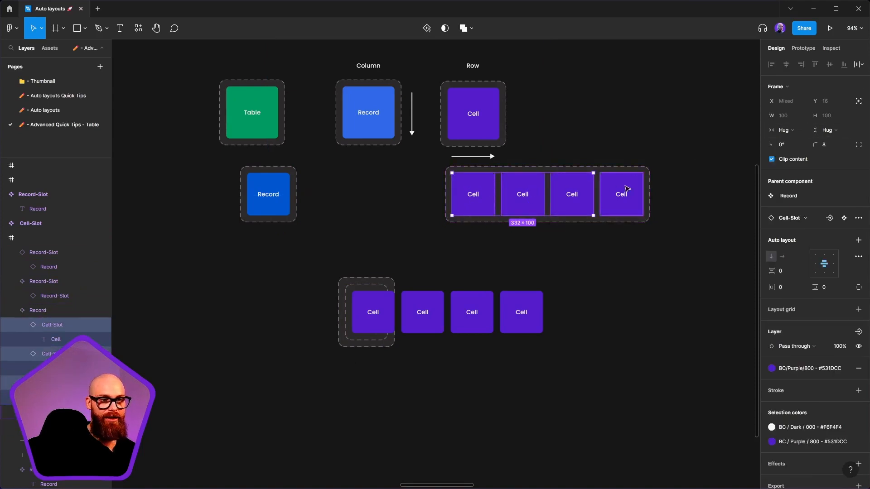
{"action": "left_click", "coordinate": [627, 189], "text": "shift"}
{"action": "left_click", "coordinate": [784, 131]}
{"action": "left_click", "coordinate": [801, 146]}
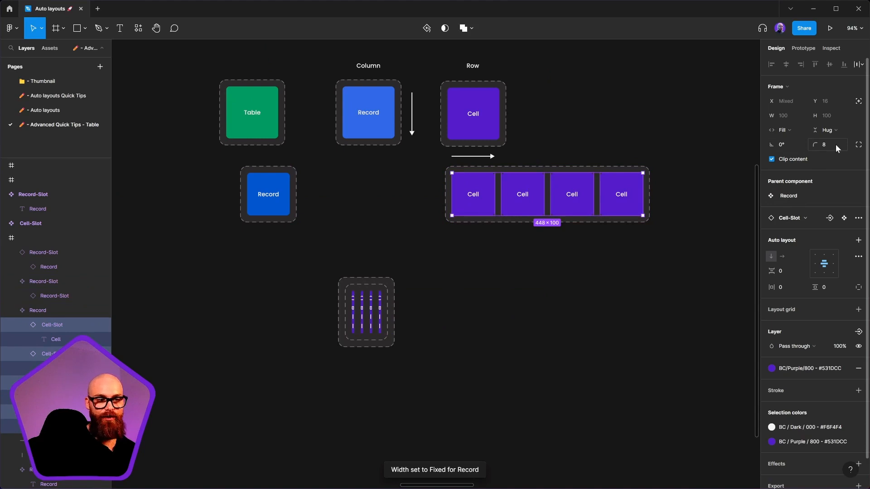
{"action": "left_click", "coordinate": [825, 132]}
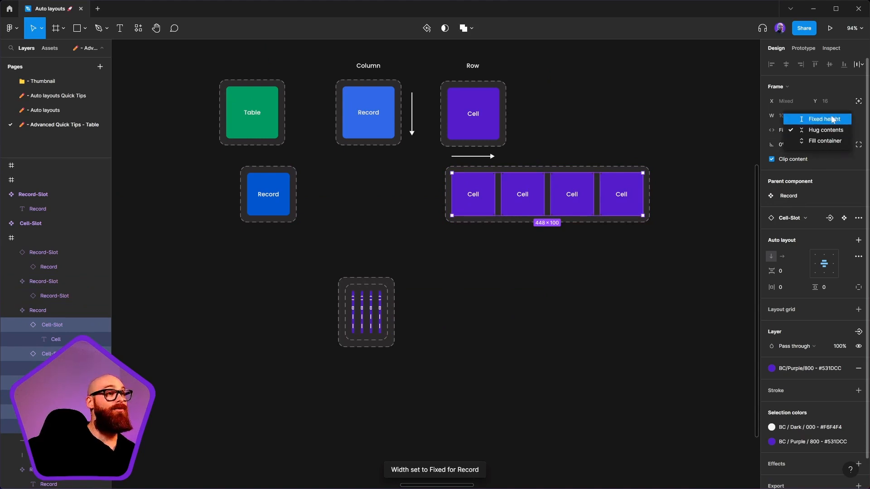
{"action": "key", "text": "Escape"}
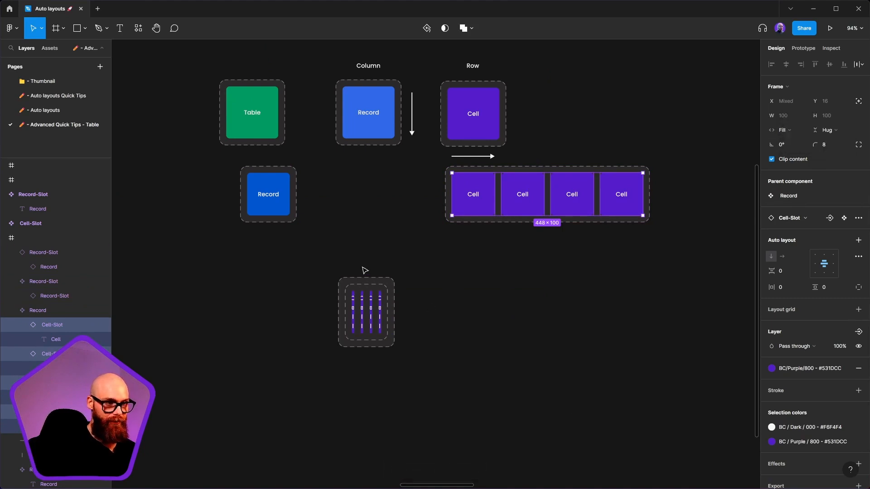
- Try to stretch the instance with the squeezed cells to the right, and undo the resize
{"action": "left_click", "coordinate": [364, 281]}
{"action": "left_click_drag", "start_coordinate": [394, 312], "coordinate": [515, 305]}
{"action": "key", "text": "ctrl+z"}
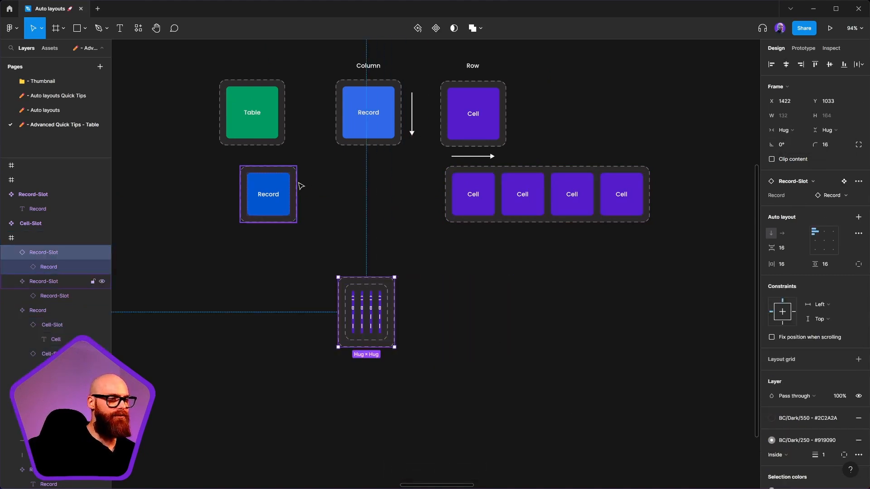
{"action": "left_click", "coordinate": [433, 245]}
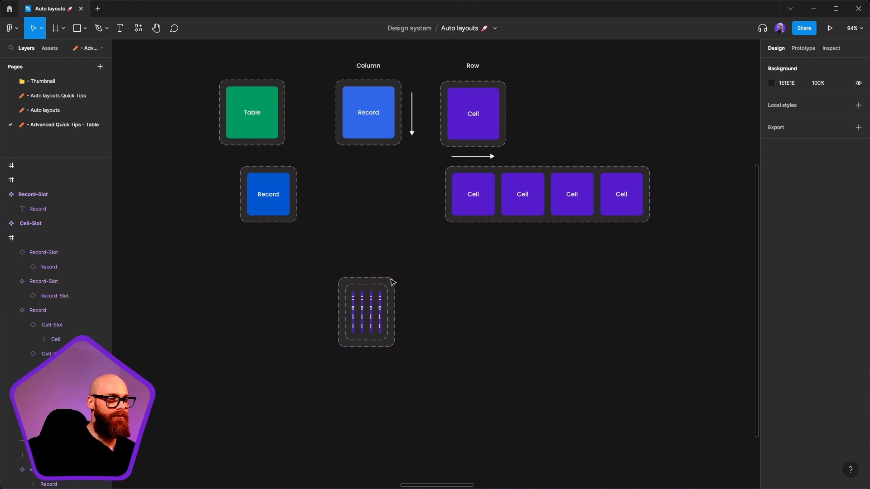
- Set the Record row nested inside the Record-Slot instance to fill its container's width
{"action": "double_click", "coordinate": [372, 301]}
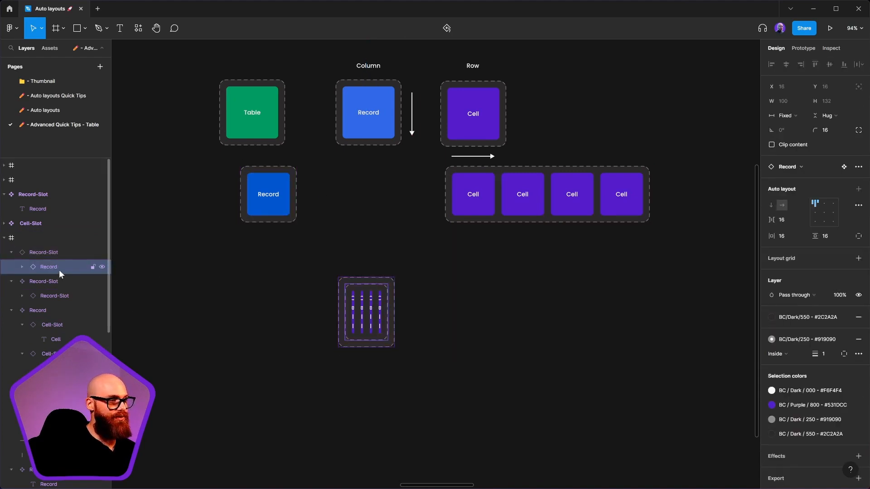
{"action": "left_click", "coordinate": [794, 122]}
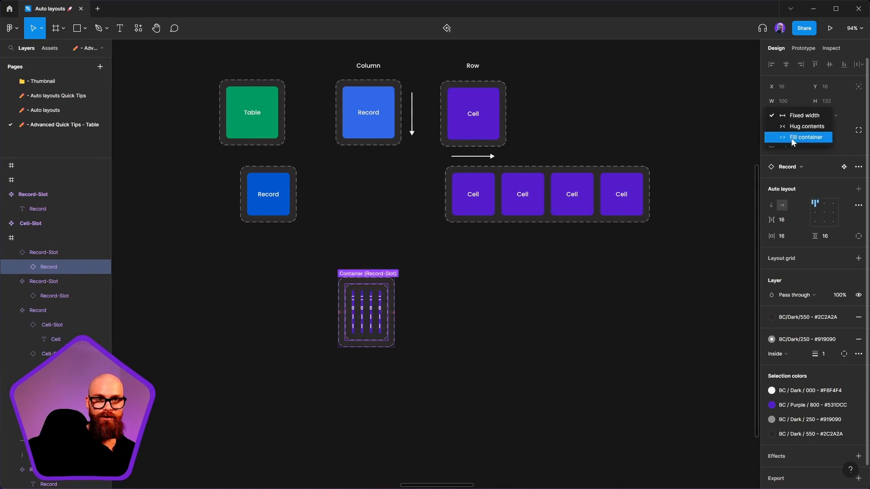
{"action": "left_click", "coordinate": [797, 136]}
- Widen the Record-Slot instance by its right edge so its row of four cells stretches
{"action": "left_click", "coordinate": [559, 324]}
{"action": "left_click", "coordinate": [393, 313]}
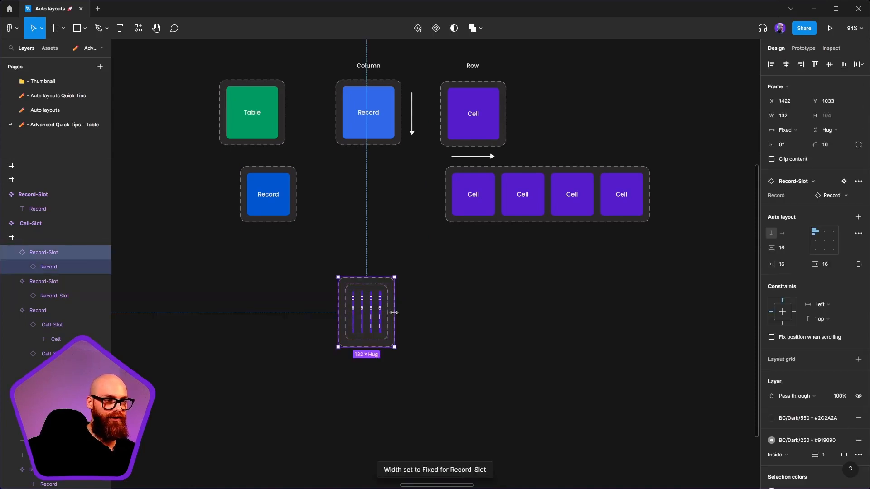
{"action": "left_click_drag", "start_coordinate": [393, 313], "coordinate": [696, 316]}
{"action": "left_click", "coordinate": [657, 398]}
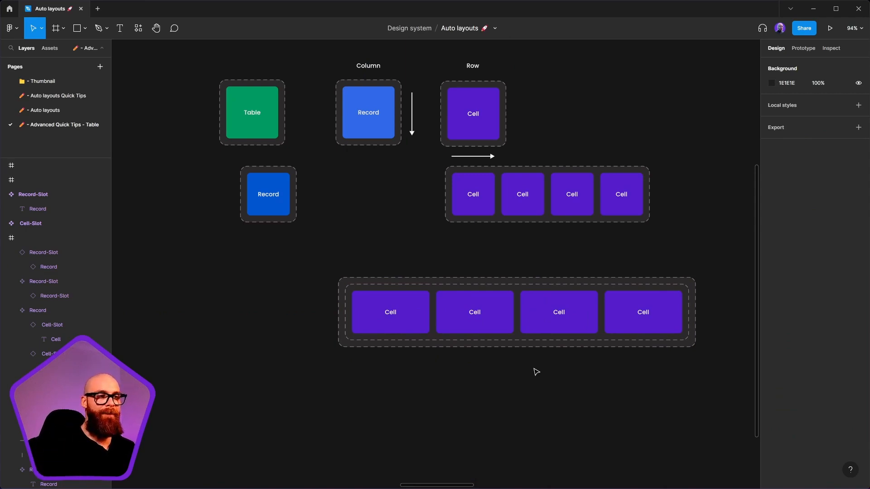
- Review the resizing settings of the vertical component, its nested Record slot, the row component and its cells
{"action": "left_click", "coordinate": [281, 198]}
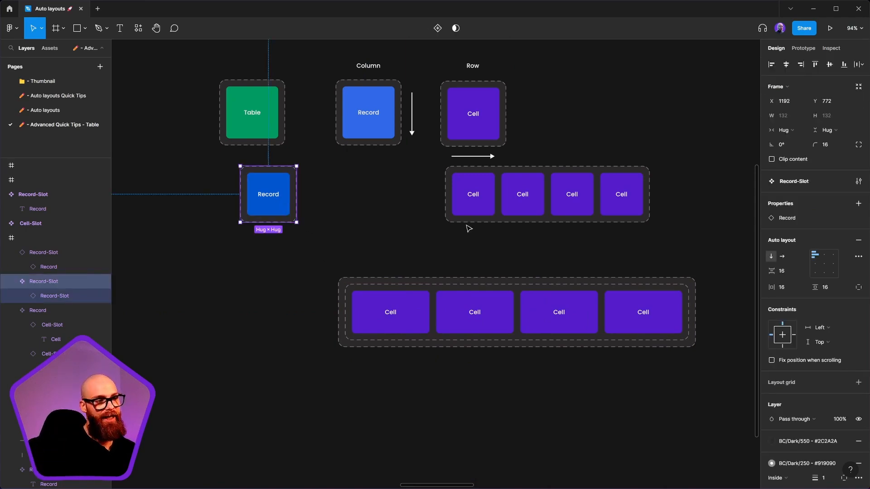
{"action": "double_click", "coordinate": [270, 205]}
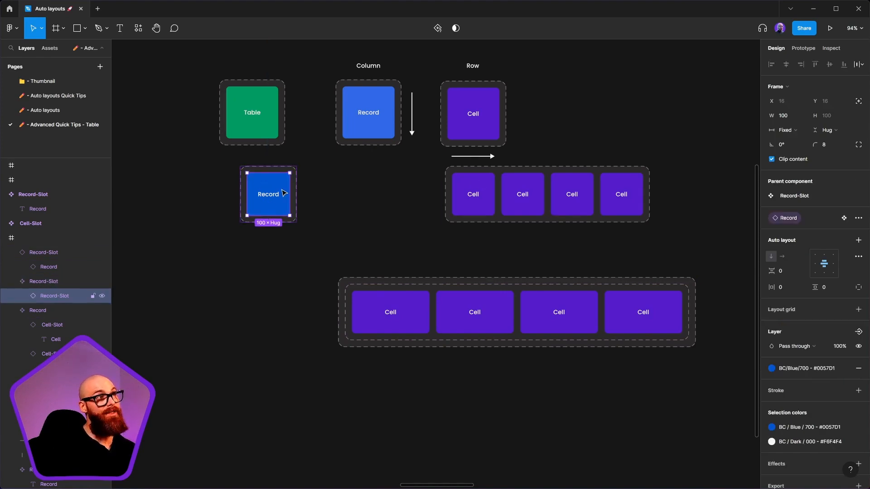
{"action": "left_click", "coordinate": [476, 196]}
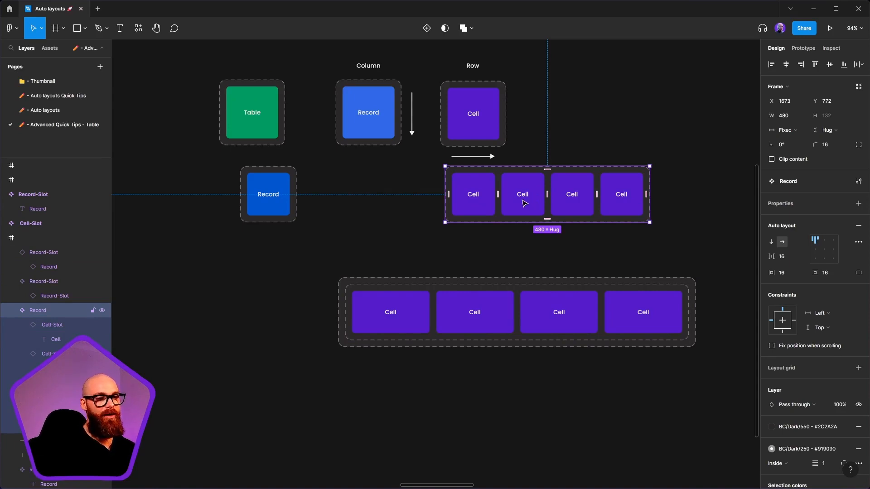
{"action": "left_click", "coordinate": [480, 189]}
{"action": "left_click", "coordinate": [513, 187]}
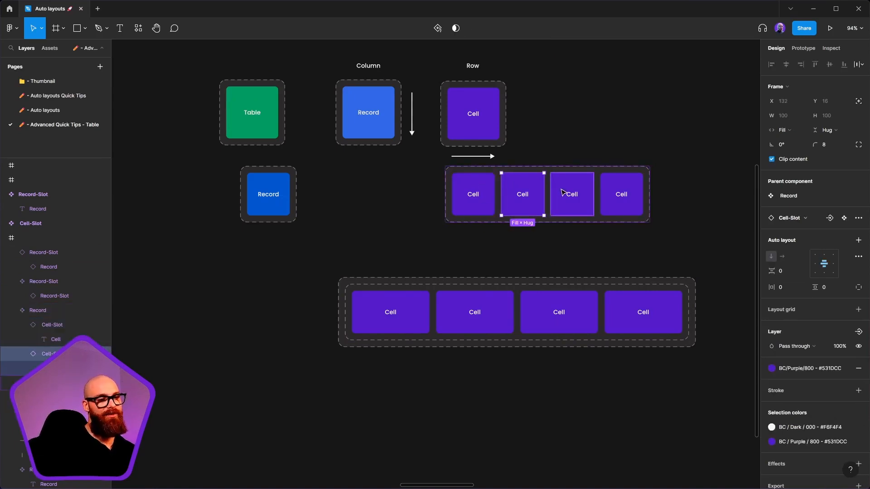
{"action": "left_click", "coordinate": [563, 189]}
{"action": "left_click", "coordinate": [538, 194]}
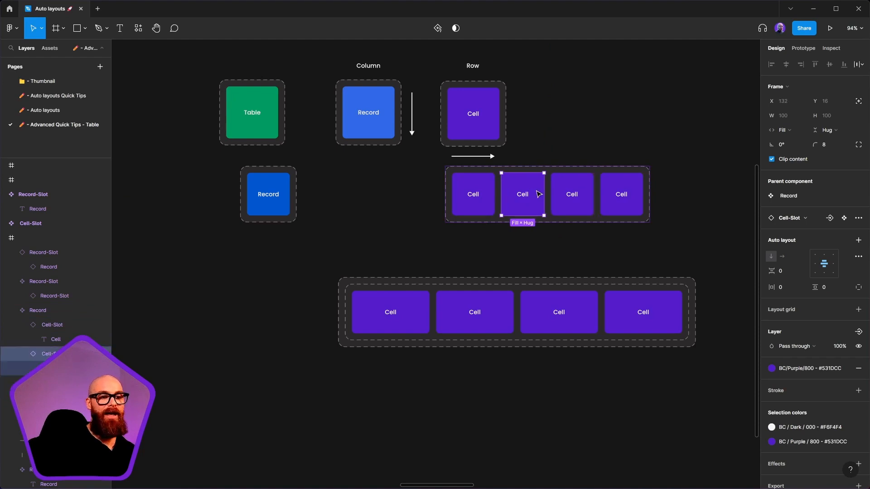
{"action": "left_click", "coordinate": [612, 190]}
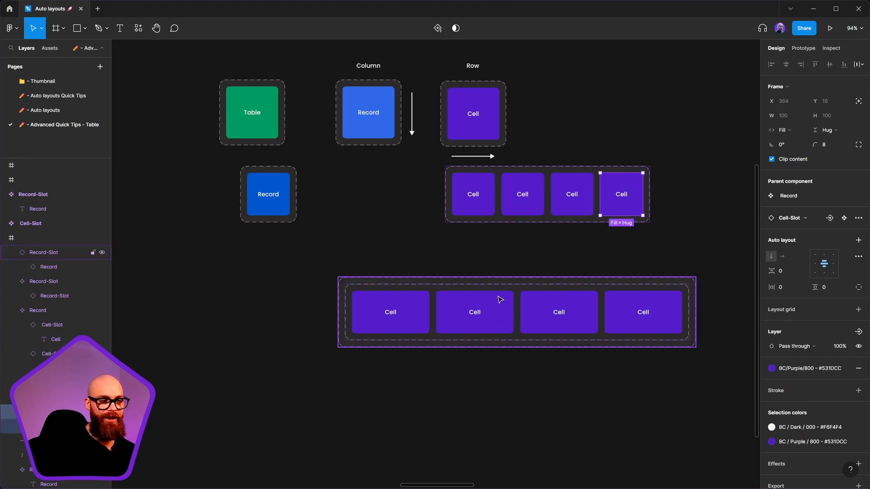
- Duplicate the Record slot nested in the vertical component once to add a second record below it
{"action": "left_click", "coordinate": [271, 212]}
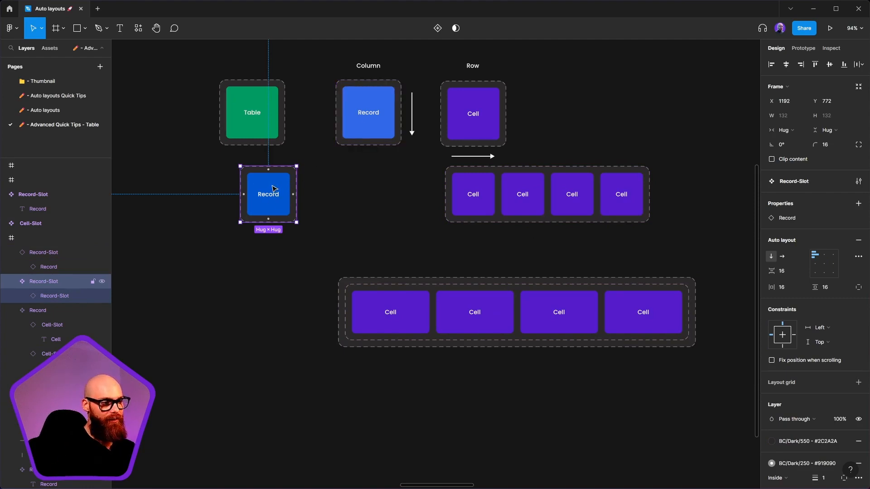
{"action": "double_click", "coordinate": [273, 189]}
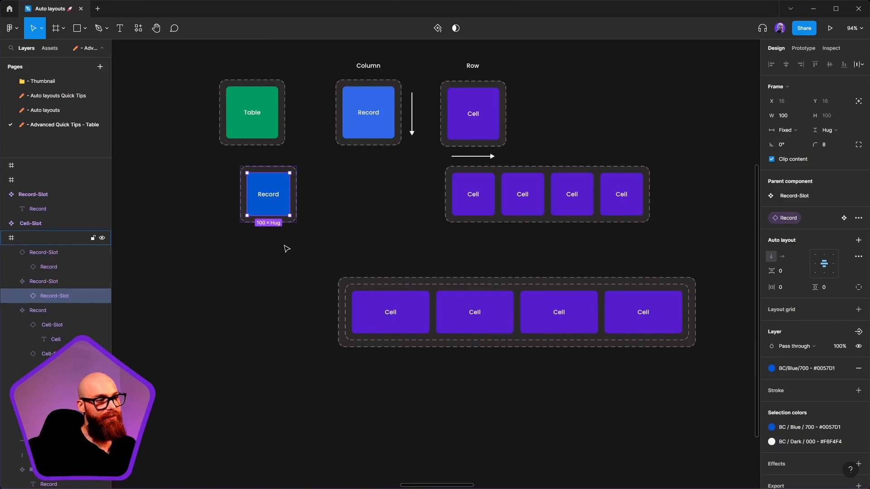
{"action": "key", "text": "ctrl+d"}
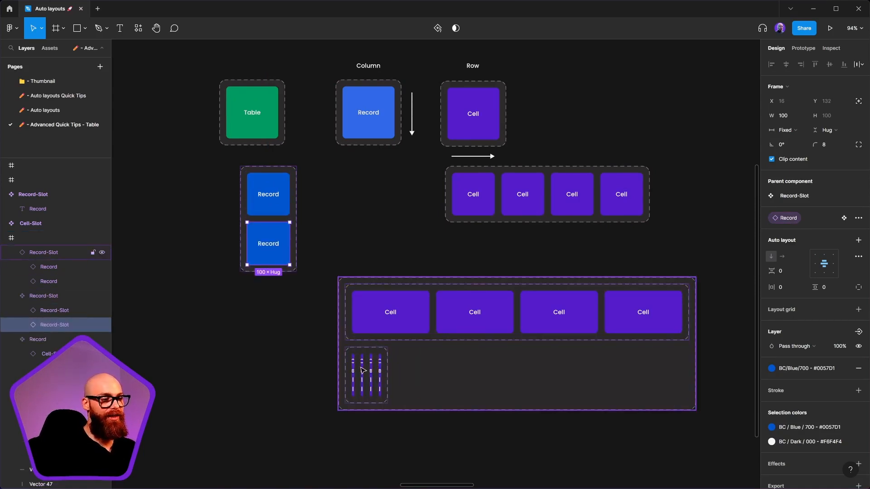
{"action": "left_click", "coordinate": [387, 314]}
- Set the width of the lower Record slot in the vertical component to Fill container
{"action": "left_click", "coordinate": [270, 251]}
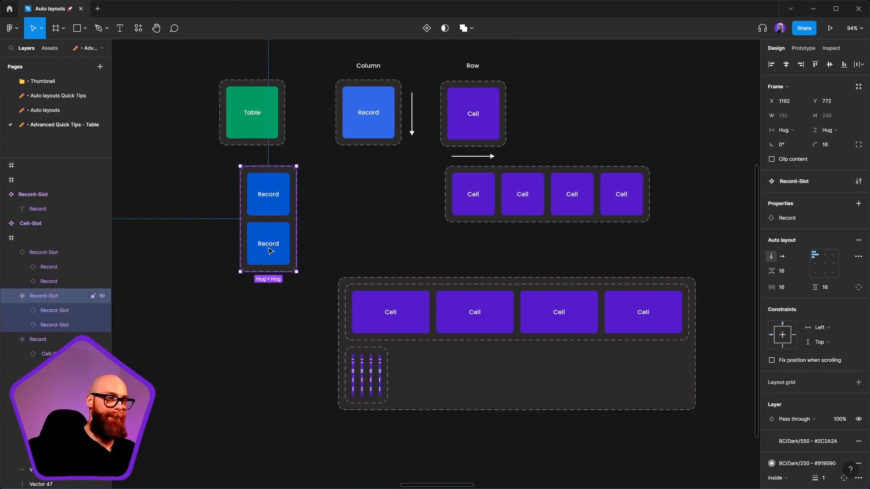
{"action": "left_click", "coordinate": [270, 251]}
{"action": "left_click", "coordinate": [789, 131]}
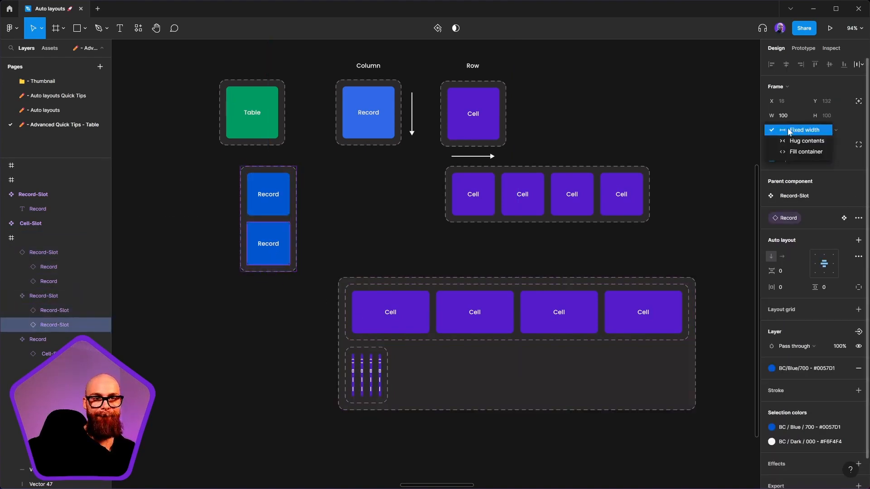
{"action": "left_click", "coordinate": [806, 152]}
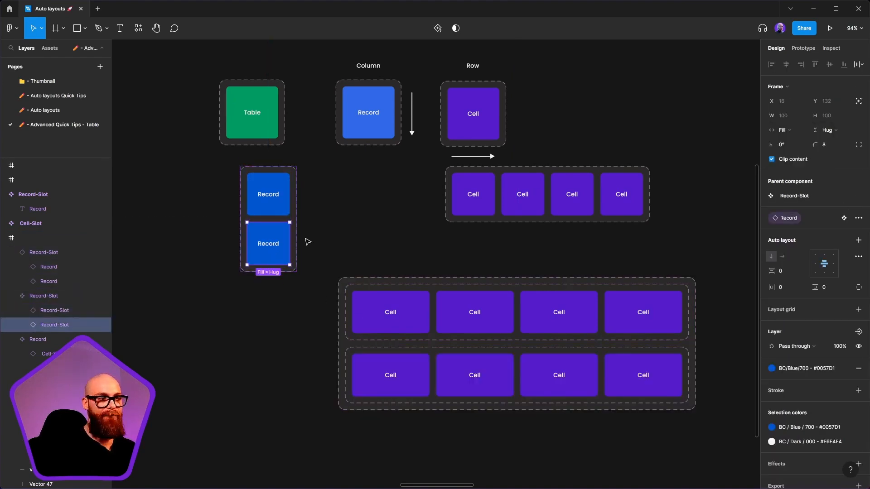
{"action": "left_click", "coordinate": [353, 223]}
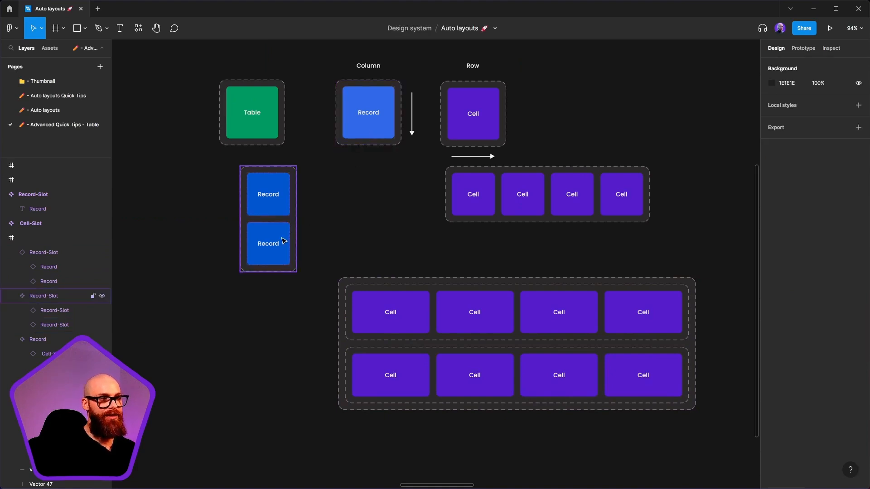
- Wrap the Record-Slot main component in an auto layout frame and clear that frame's name
{"action": "scroll", "coordinate": [342, 270], "scroll_direction": "up", "scroll_amount": 5}
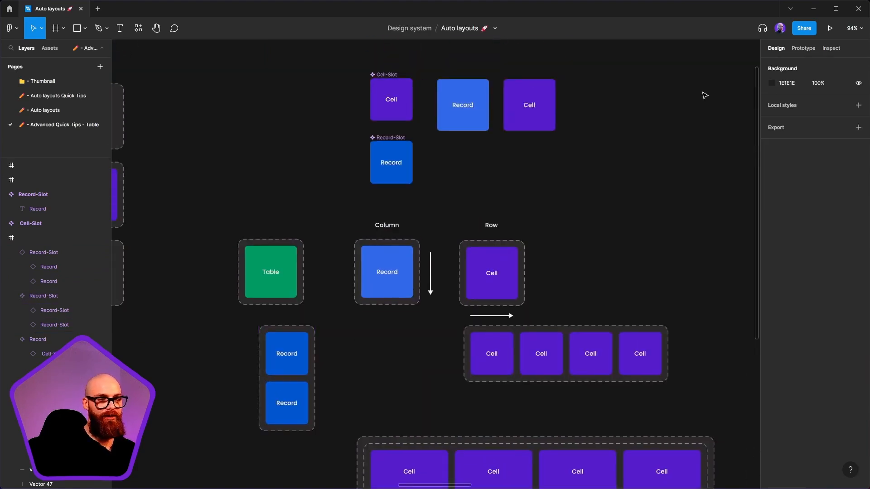
{"action": "scroll", "coordinate": [560, 278], "scroll_direction": "down", "scroll_amount": 2}
{"action": "scroll", "coordinate": [427, 395], "scroll_direction": "down", "scroll_amount": 4}
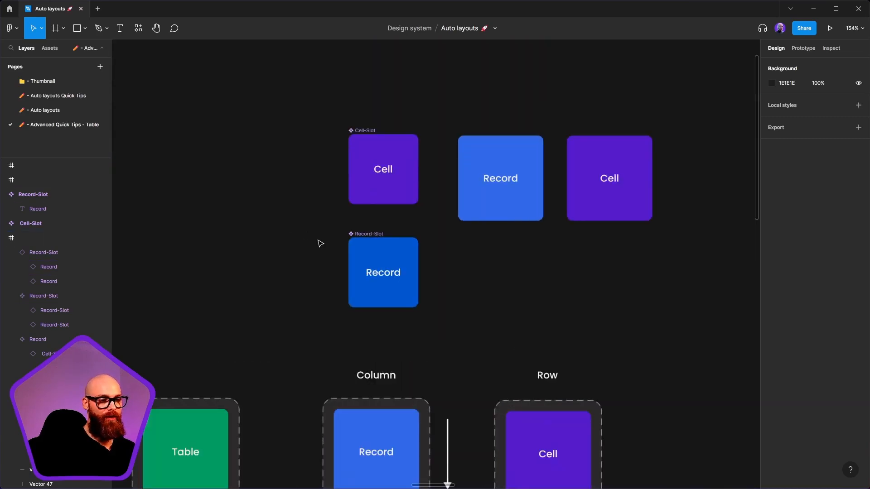
{"action": "left_click_drag", "start_coordinate": [329, 219], "coordinate": [463, 320]}
{"action": "left_click", "coordinate": [450, 315]}
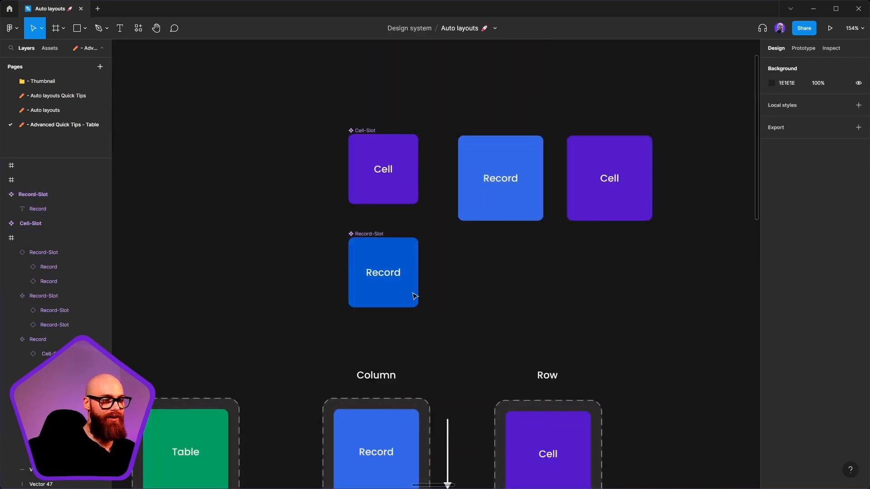
{"action": "left_click", "coordinate": [371, 234]}
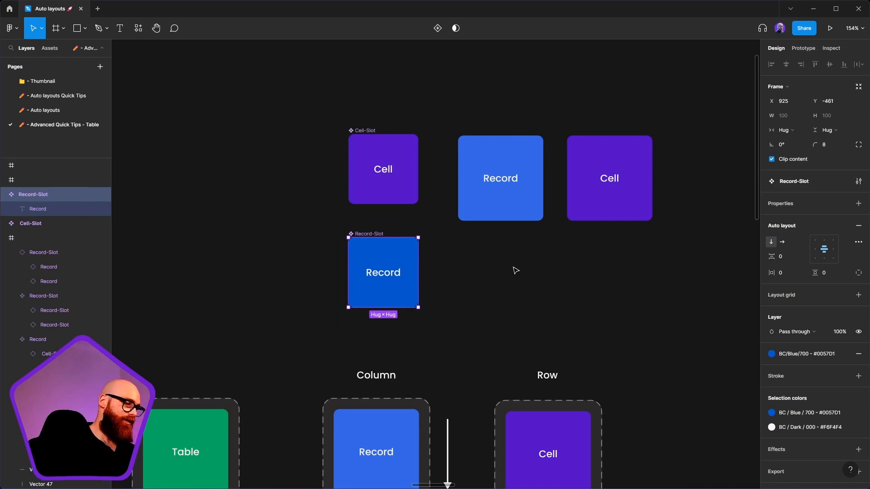
{"action": "key", "text": "shift+a"}
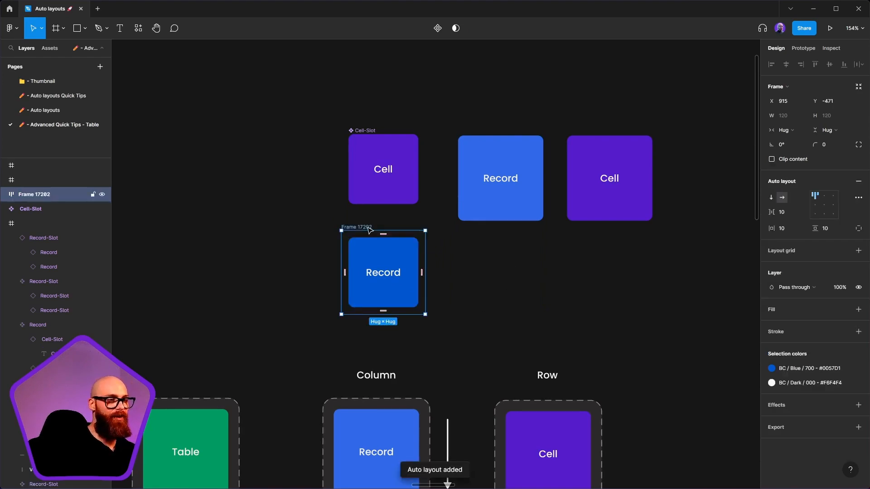
{"action": "double_click", "coordinate": [39, 196]}
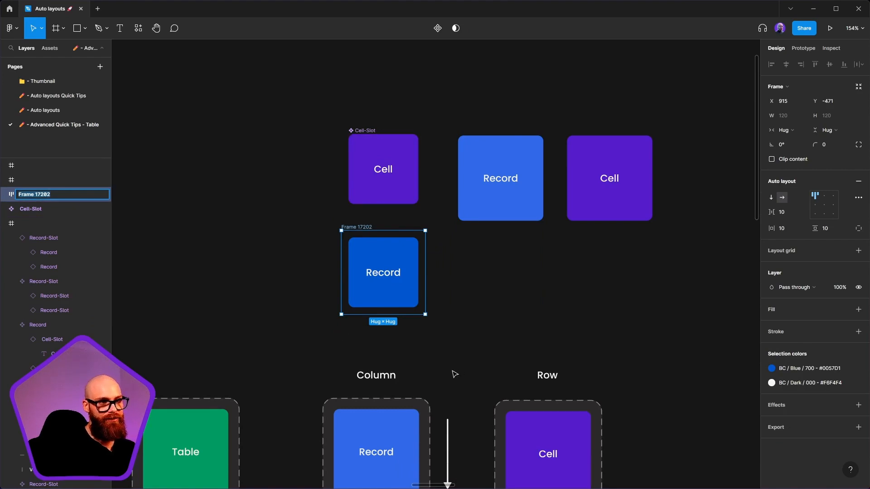
{"action": "key", "text": "BackSpace"}
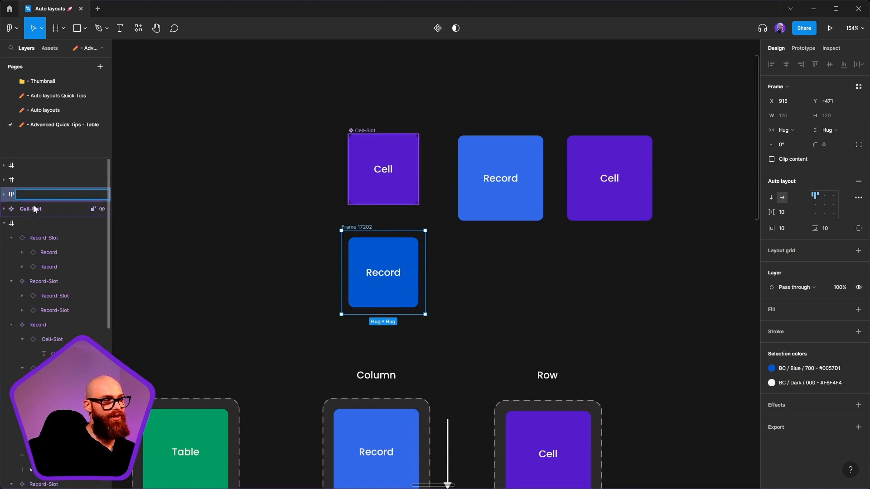
{"action": "left_click", "coordinate": [287, 241]}
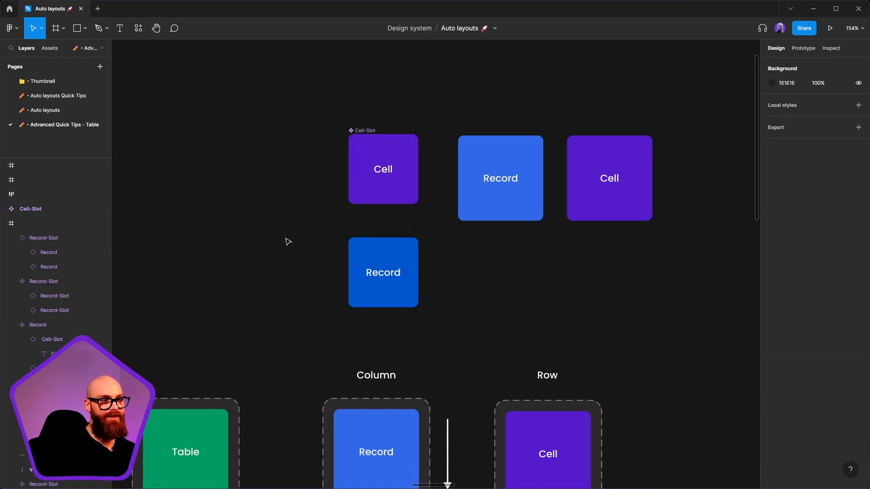
- Add a white FFFFFF stroke to the unnamed frame around the Record-Slot component
{"action": "left_click", "coordinate": [389, 255]}
{"action": "double_click", "coordinate": [21, 195]}
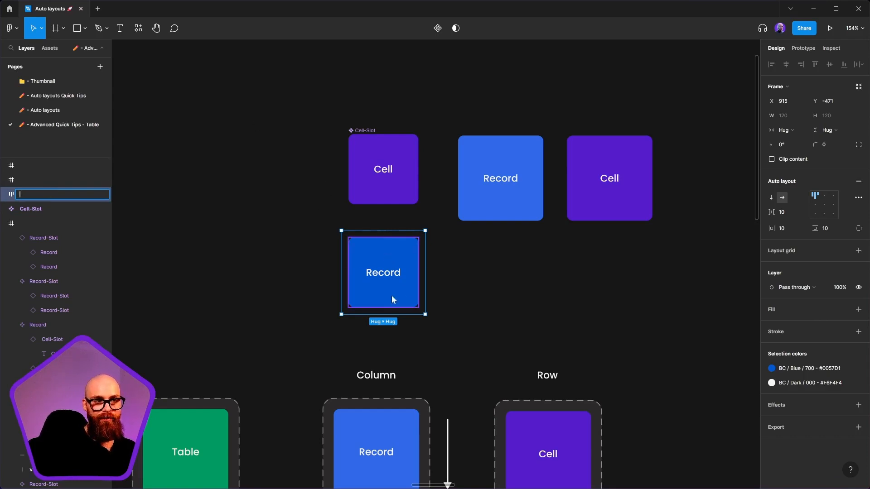
{"action": "left_click", "coordinate": [859, 332]}
{"action": "left_click", "coordinate": [772, 347]}
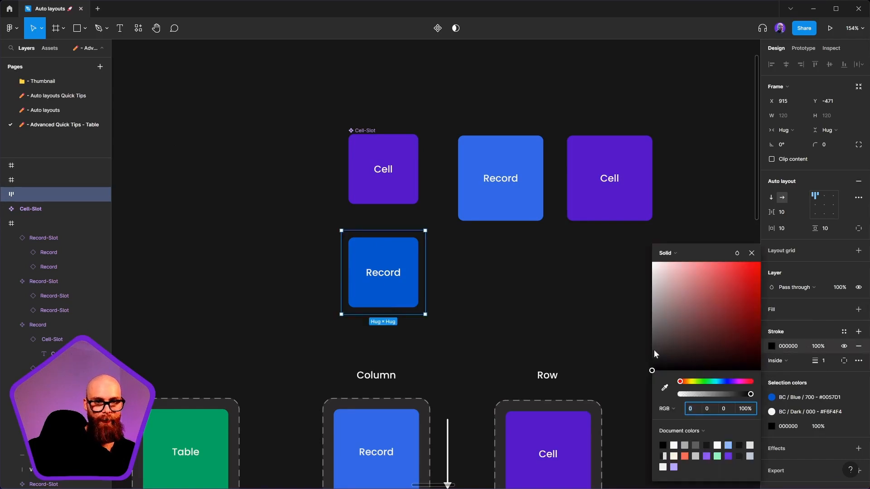
{"action": "left_click_drag", "start_coordinate": [654, 350], "coordinate": [602, 198]}
- Make the Record-Slot frame's stroke dashed with a dash of 8 and set the frame's corner radius to 16
{"action": "left_click", "coordinate": [859, 361]}
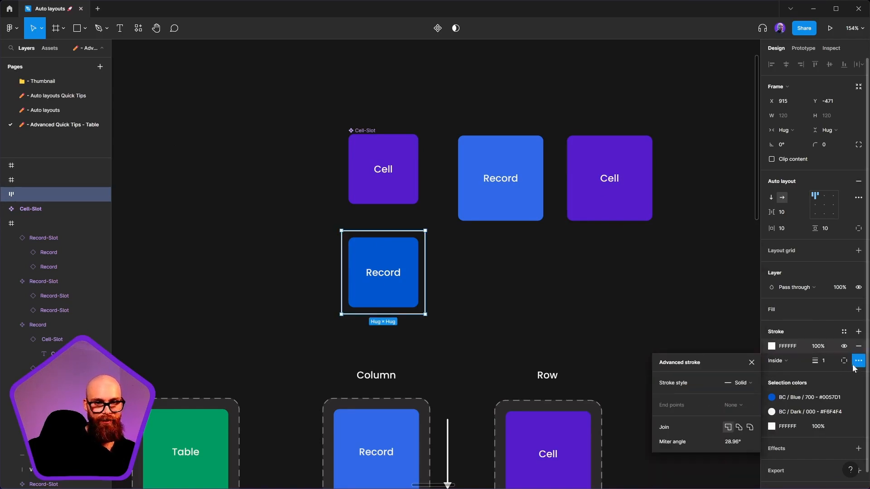
{"action": "left_click", "coordinate": [744, 381]}
{"action": "left_click", "coordinate": [742, 394]}
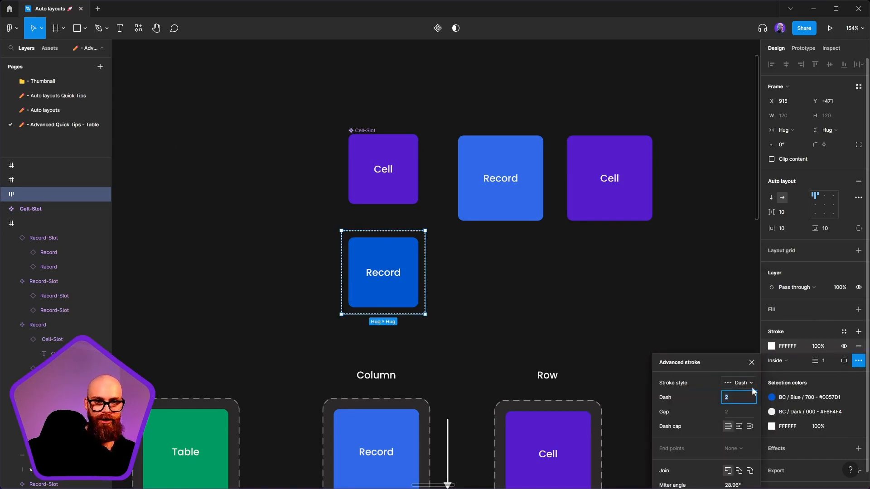
{"action": "type", "text": "8"}
{"action": "key", "text": "Return"}
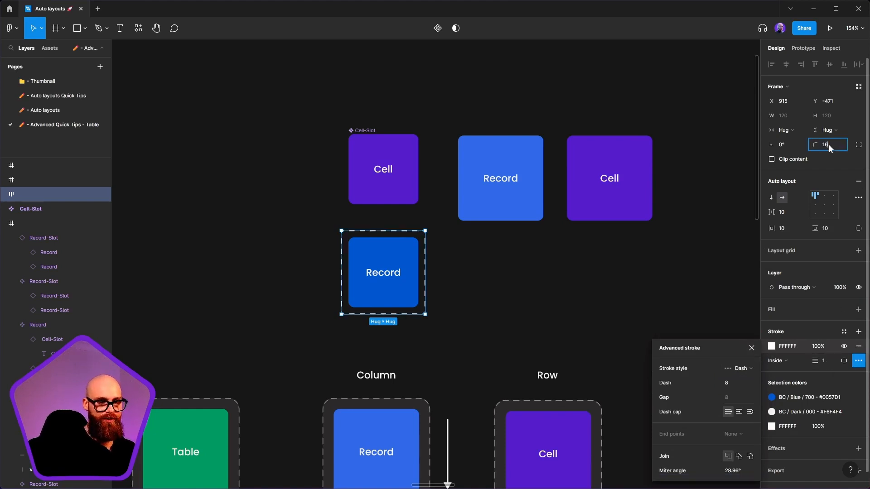
{"action": "key", "text": "Return"}
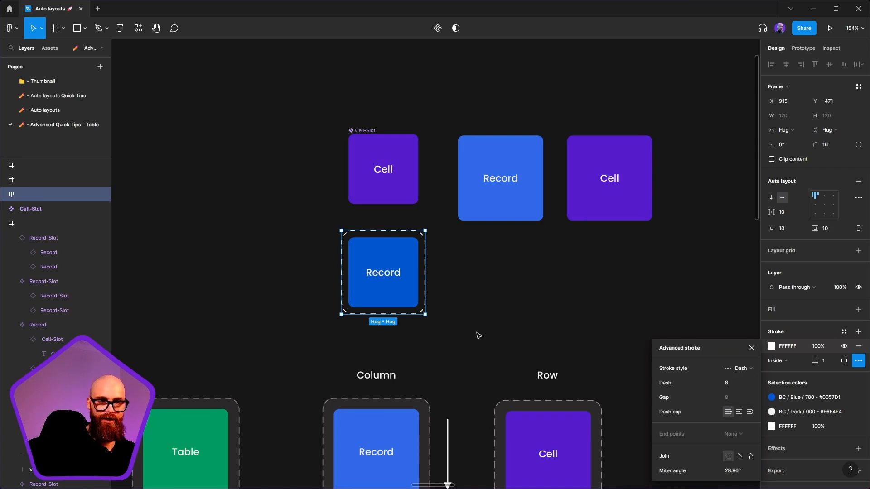
- Set the width of the Record-Slot main component to Fill container inside its dashed frame
{"action": "left_click", "coordinate": [395, 266]}
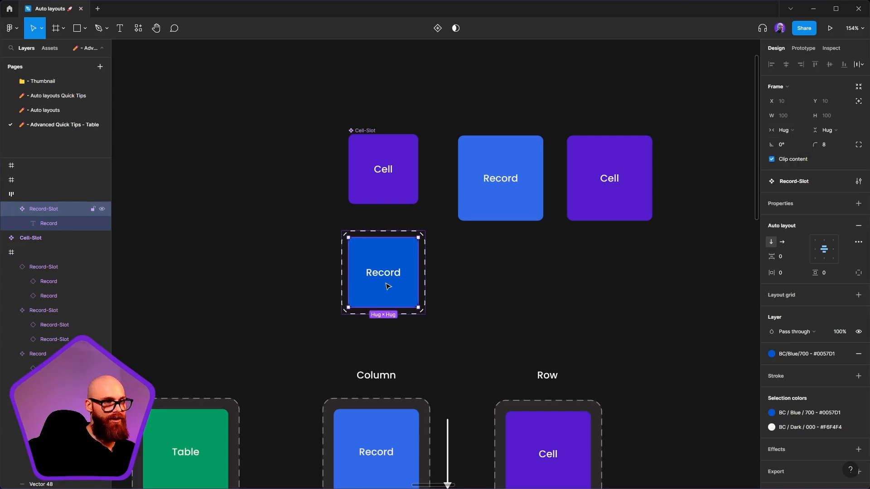
{"action": "left_click", "coordinate": [789, 130]}
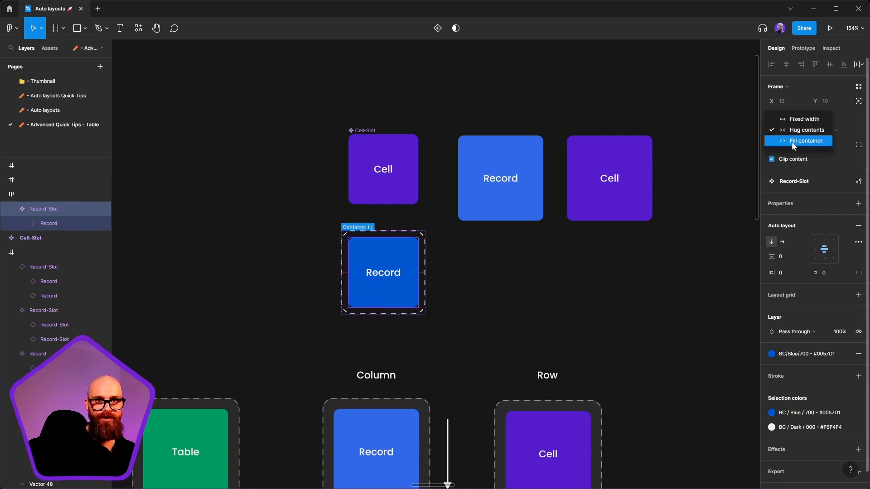
{"action": "left_click", "coordinate": [793, 142]}
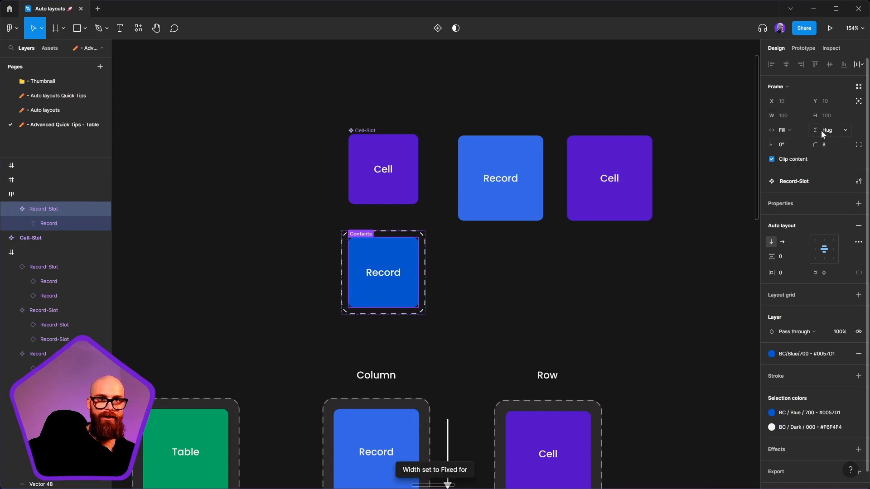
{"action": "left_click", "coordinate": [410, 215]}
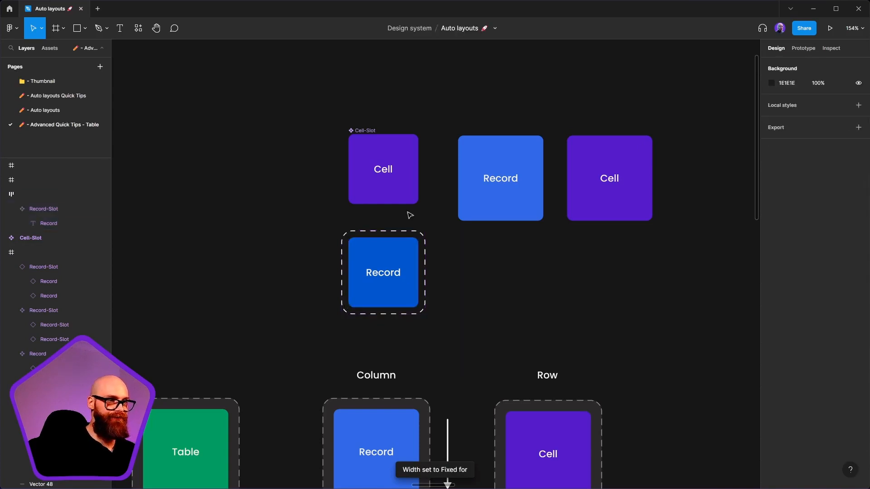
- Wrap the Cell-Slot main component in an auto layout frame and clear that frame's name
{"action": "left_click", "coordinate": [364, 129]}
{"action": "key", "text": "shift+a"}
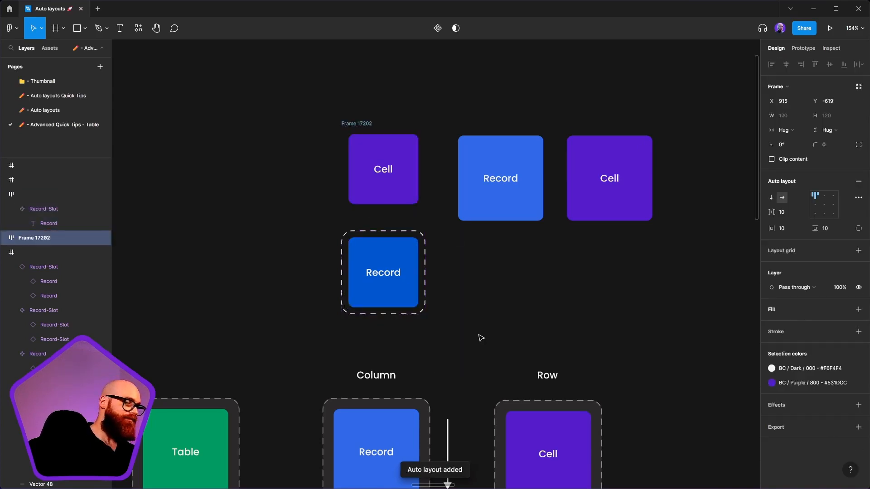
{"action": "double_click", "coordinate": [351, 124]}
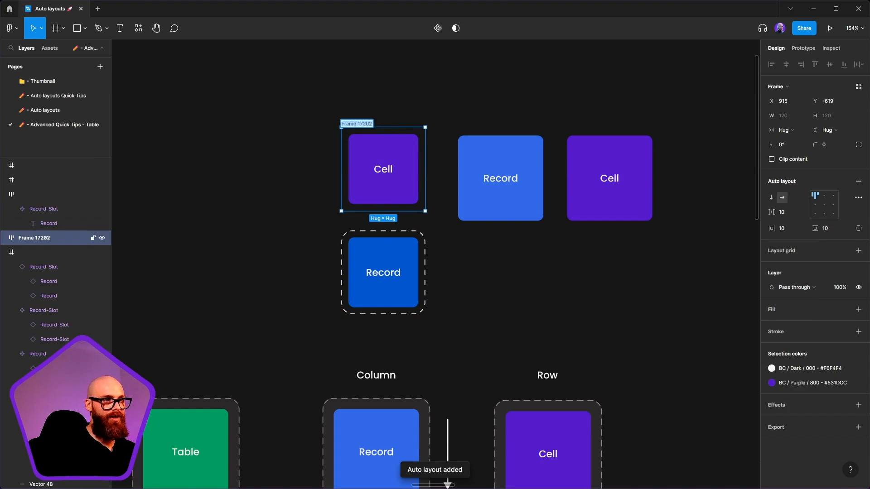
{"action": "key", "text": "BackSpace"}
{"action": "left_click", "coordinate": [306, 146]}
- Copy the properties of the dashed frame around Record-Slot and paste them onto the frame around Cell-Slot
{"action": "left_click", "coordinate": [349, 231]}
{"action": "right_click", "coordinate": [350, 231]}
{"action": "mouse_move", "coordinate": [407, 208]}
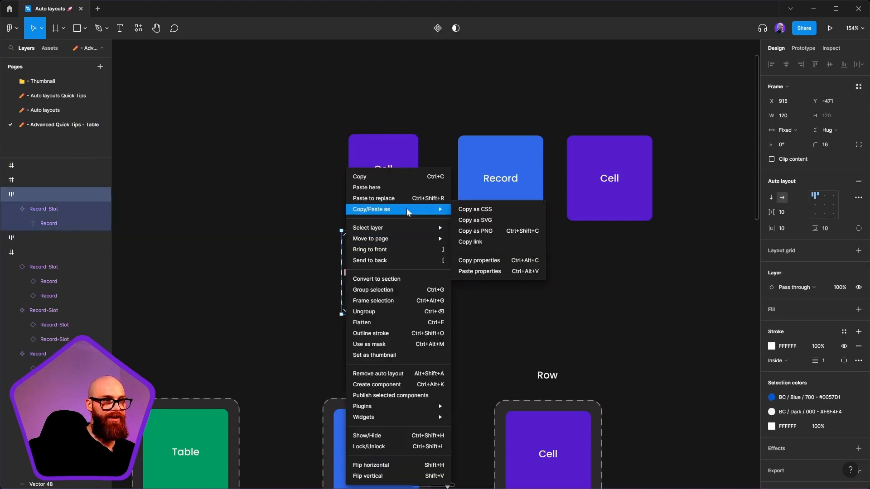
{"action": "left_click", "coordinate": [482, 260]}
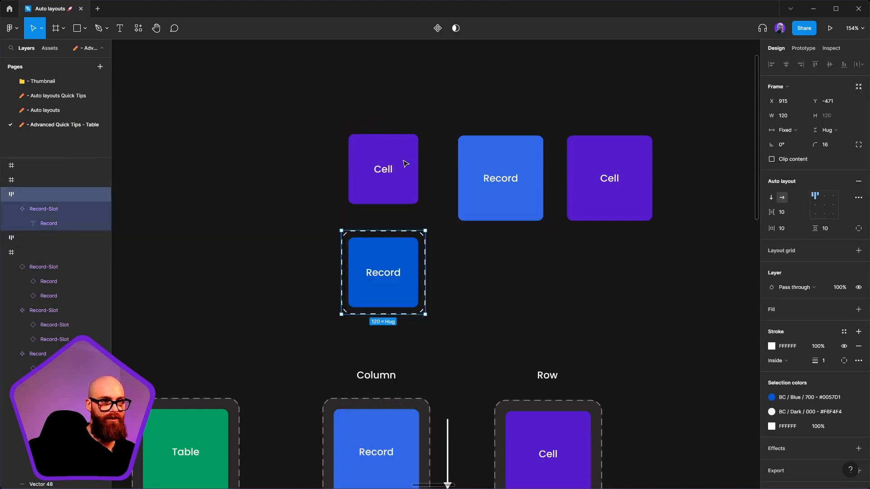
{"action": "right_click", "coordinate": [353, 128]}
{"action": "mouse_move", "coordinate": [408, 167]}
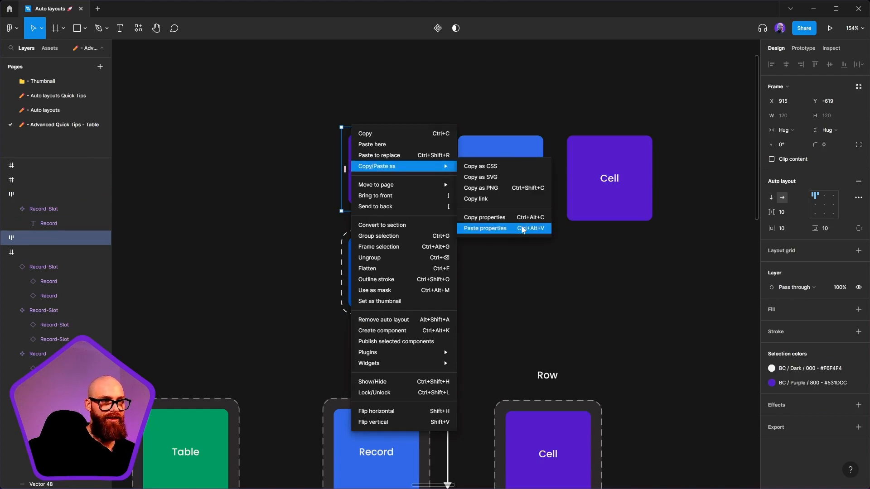
{"action": "left_click", "coordinate": [523, 228]}
- Set the width of the Cell-Slot main component to Fill container inside its dashed frame
{"action": "left_click", "coordinate": [381, 155]}
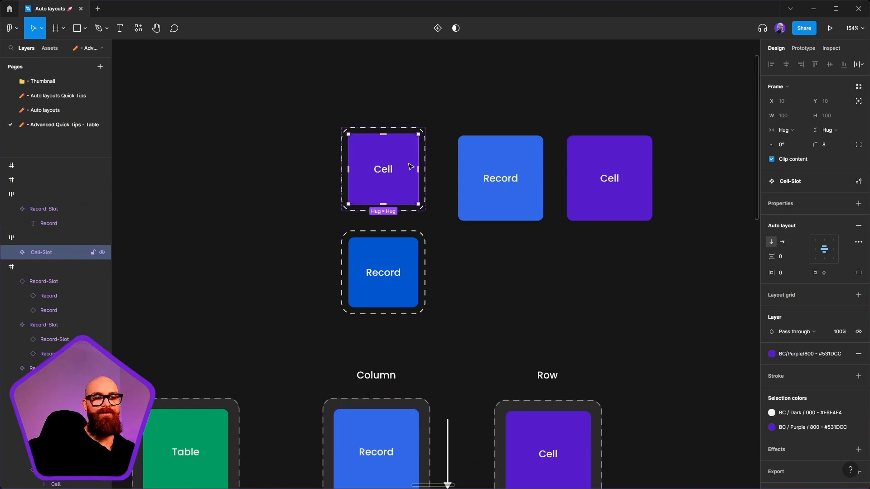
{"action": "left_click", "coordinate": [784, 130]}
{"action": "left_click", "coordinate": [797, 141]}
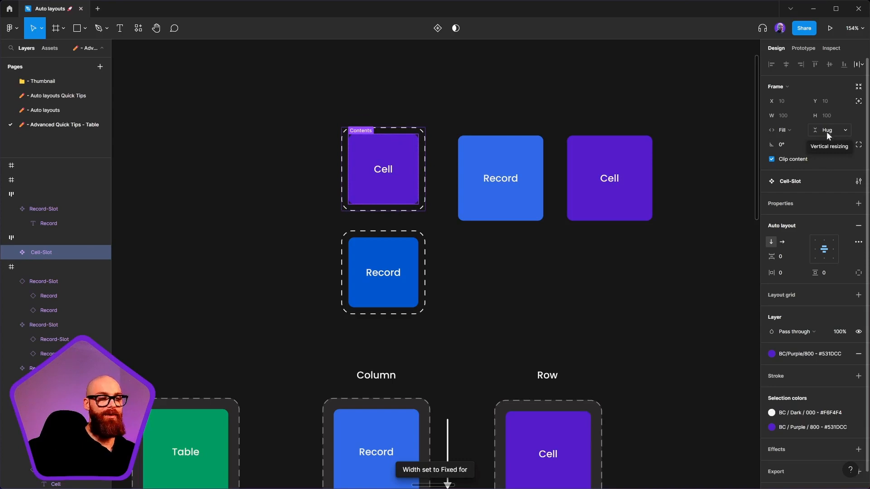
{"action": "left_click", "coordinate": [701, 303]}
- Duplicate the lower Record in the vertical component to add a third record below it
{"action": "scroll", "coordinate": [671, 299], "scroll_direction": "down", "scroll_amount": 2}
{"action": "scroll", "coordinate": [670, 299], "scroll_direction": "right", "scroll_amount": 1}
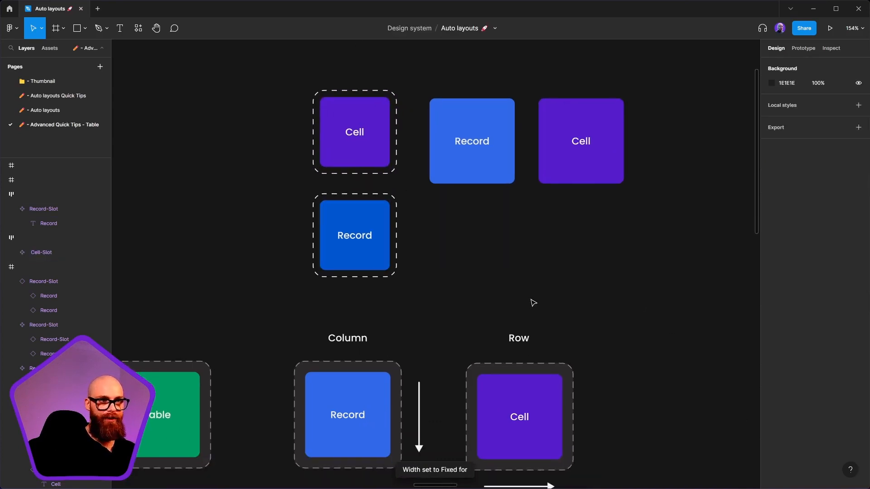
{"action": "left_click_drag", "start_coordinate": [532, 308], "coordinate": [552, 211]}
{"action": "scroll", "coordinate": [431, 369], "scroll_direction": "down", "scroll_amount": 2}
{"action": "left_click_drag", "start_coordinate": [358, 346], "coordinate": [477, 113]}
{"action": "left_click", "coordinate": [395, 227], "text": "ctrl"}
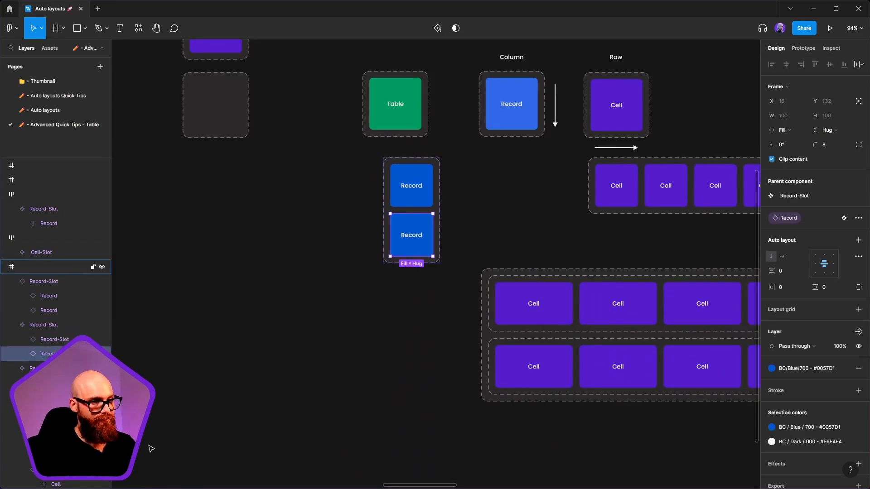
{"action": "key", "text": "ctrl+d"}
{"action": "scroll", "coordinate": [364, 336], "scroll_direction": "right", "scroll_amount": 5}
{"action": "scroll", "coordinate": [365, 335], "scroll_direction": "down", "scroll_amount": 2}
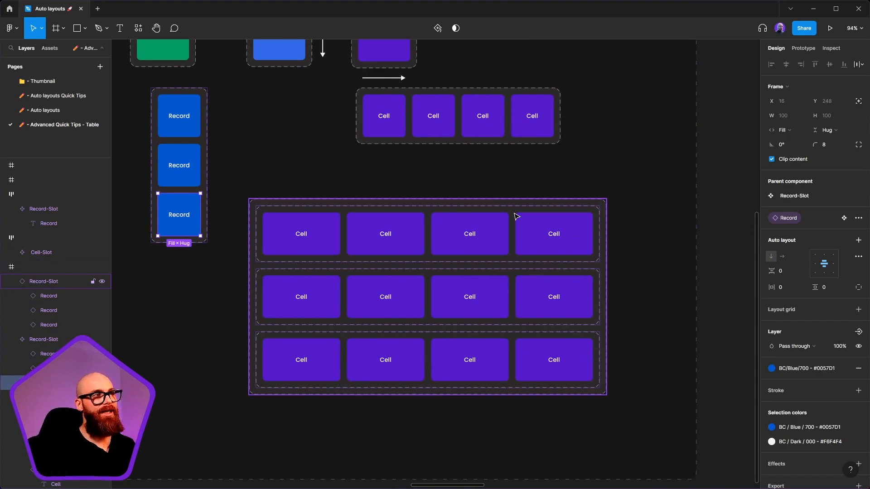
- Move the four-cell row component slightly down and wrap it in an auto layout frame
{"action": "left_click", "coordinate": [510, 119]}
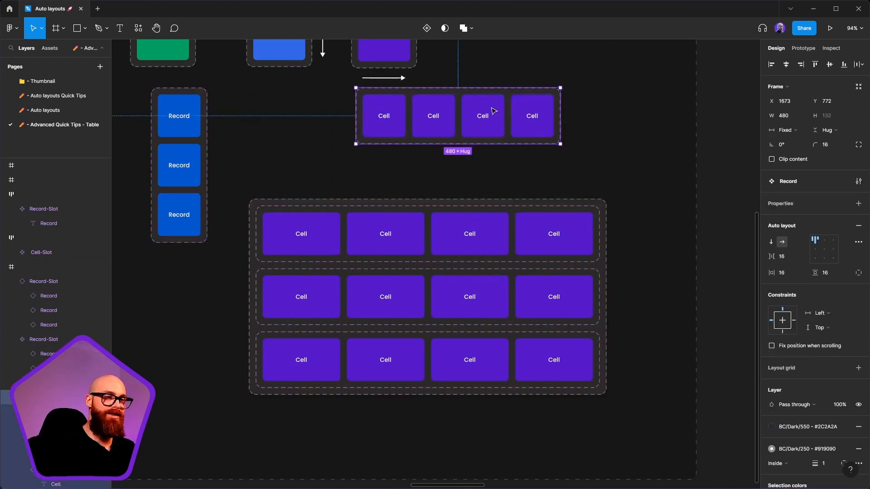
{"action": "left_click_drag", "start_coordinate": [484, 108], "coordinate": [487, 126]}
{"action": "key", "text": "shift+a"}
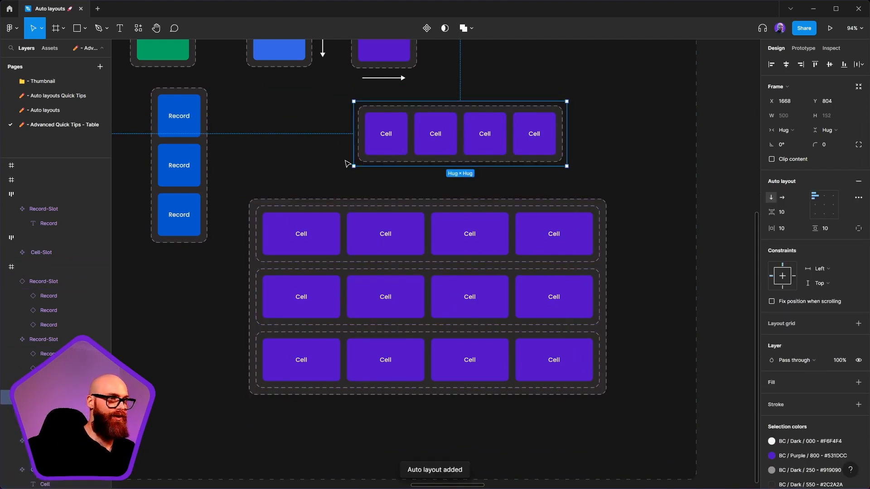
- Set the width of the four-cell row component to Fill container inside its new frame
{"action": "double_click", "coordinate": [396, 127]}
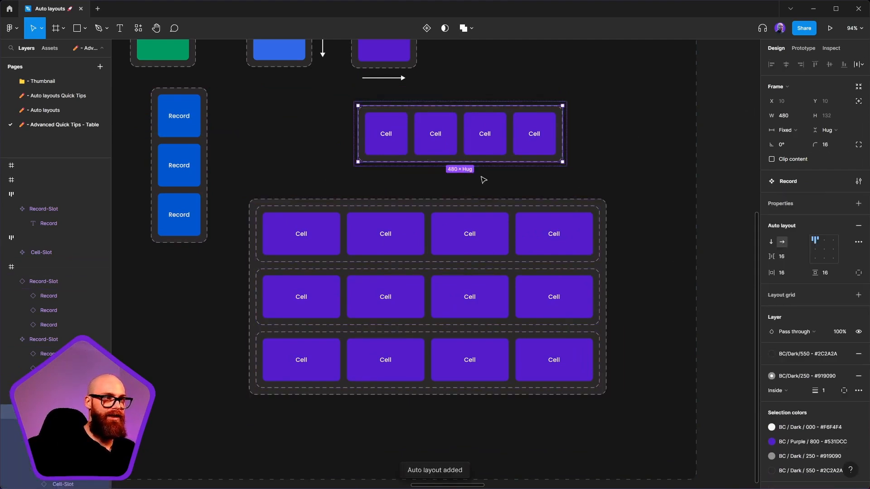
{"action": "left_click", "coordinate": [780, 131]}
{"action": "left_click", "coordinate": [791, 156]}
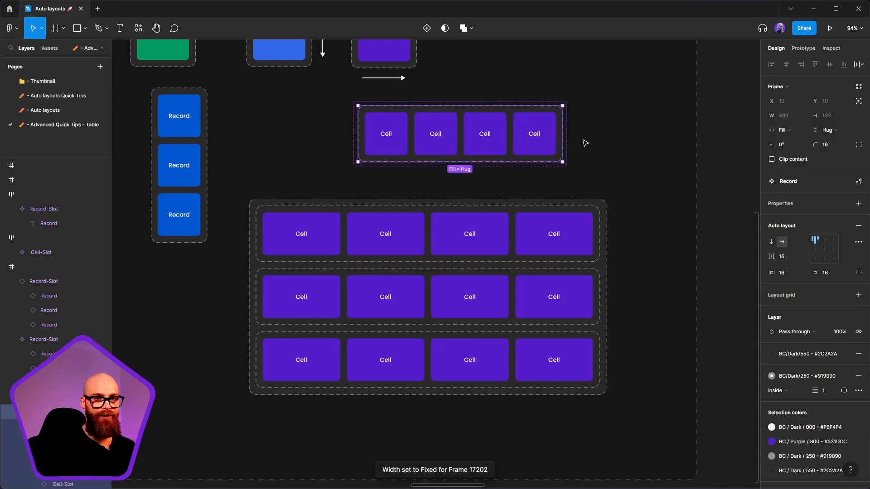
{"action": "scroll", "coordinate": [417, 145], "scroll_direction": "up", "scroll_amount": 2}
{"action": "scroll", "coordinate": [417, 145], "scroll_direction": "left", "scroll_amount": 1}
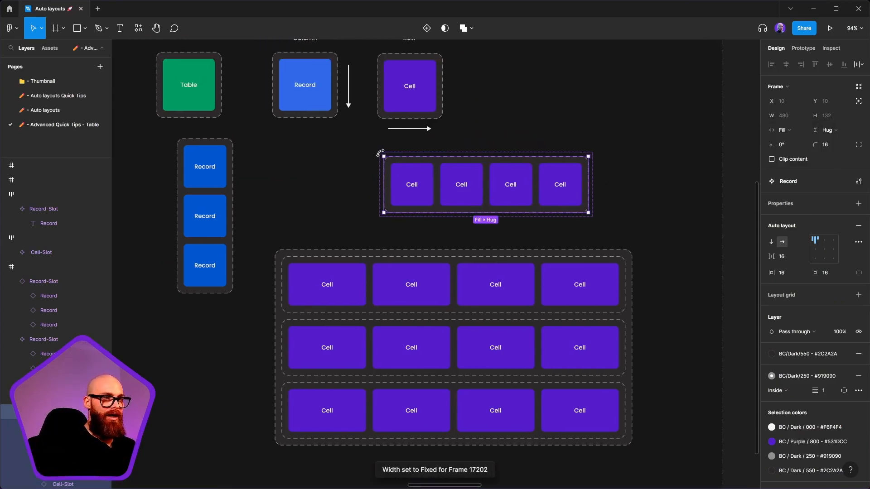
{"action": "key", "text": "Escape"}
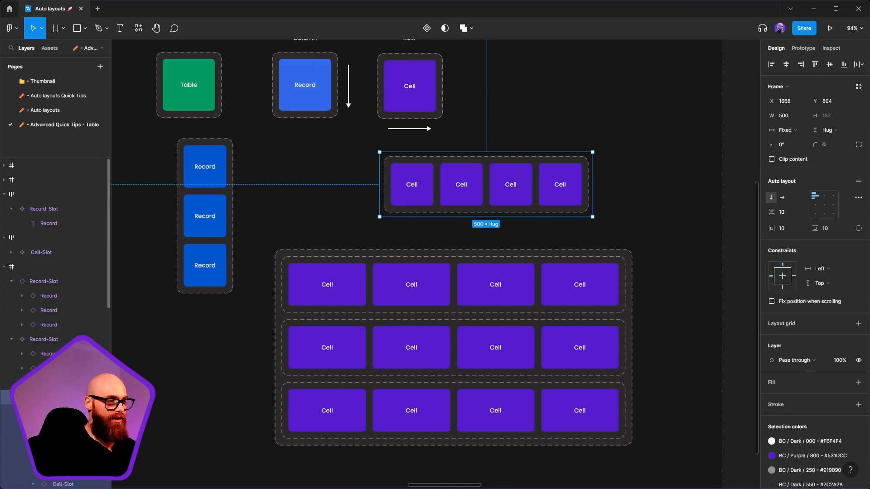
{"action": "right_click", "coordinate": [64, 396]}
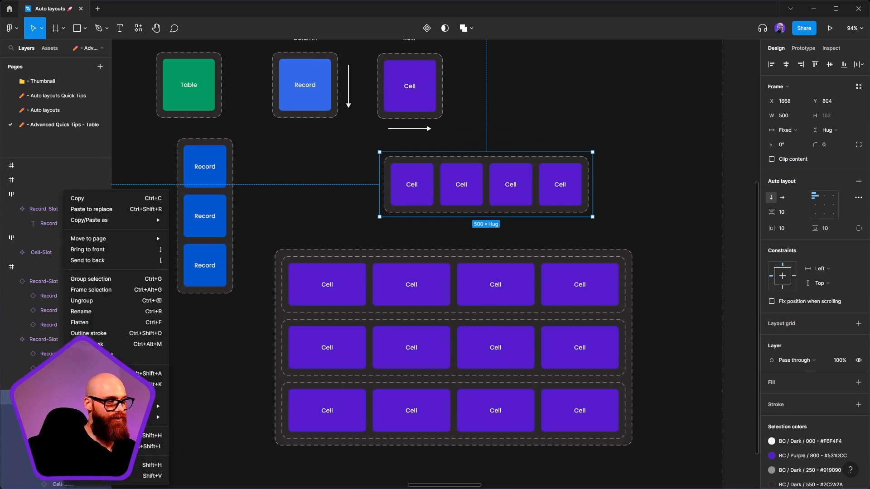
{"action": "mouse_move", "coordinate": [141, 220]}
{"action": "left_click", "coordinate": [204, 284]}
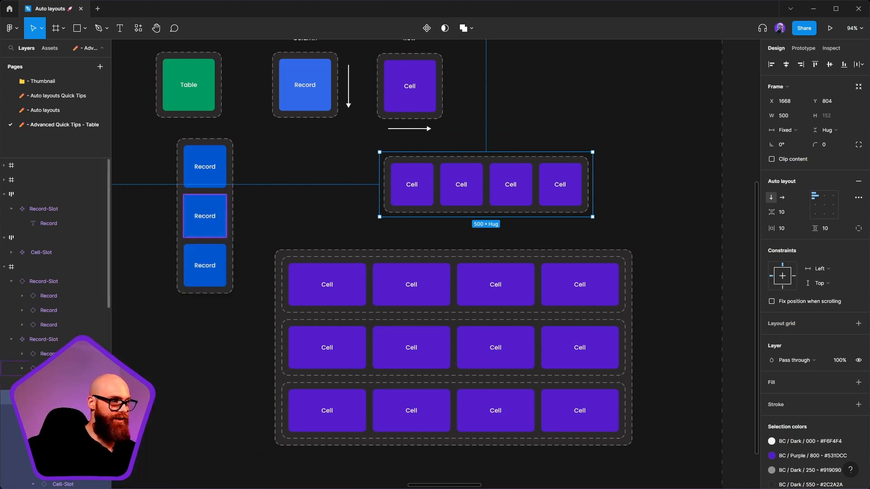
{"action": "left_click", "coordinate": [327, 194]}
- Copy the properties of the dashed frame around the Record slot and paste them onto the frame wrapping the four-cell row
{"action": "scroll", "coordinate": [217, 159], "scroll_direction": "up", "scroll_amount": 3}
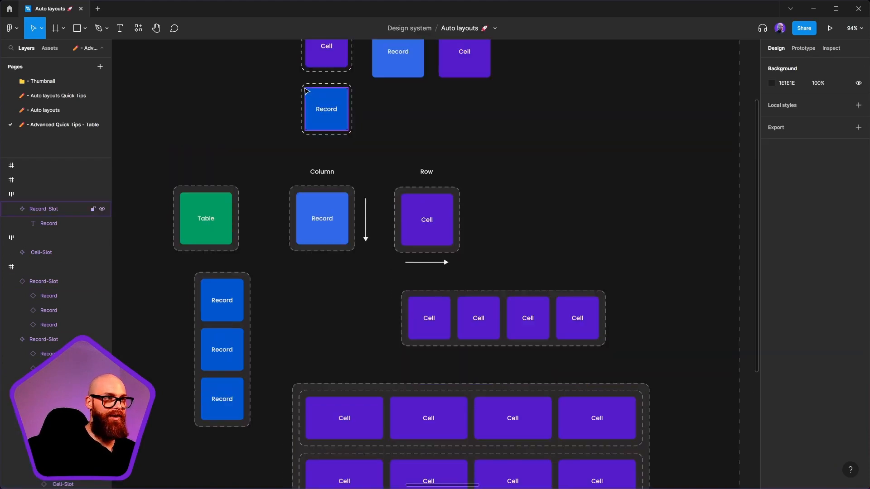
{"action": "left_click", "coordinate": [306, 91]}
{"action": "right_click", "coordinate": [299, 81]}
{"action": "mouse_move", "coordinate": [336, 121]}
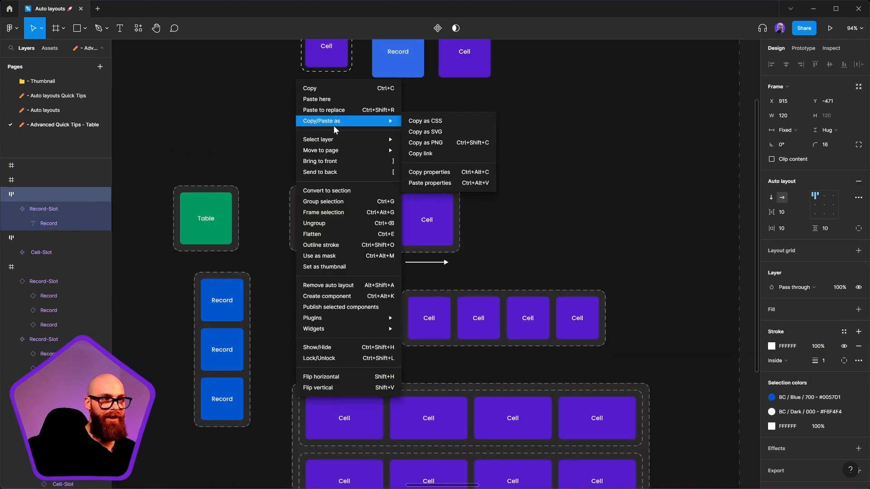
{"action": "left_click", "coordinate": [443, 176]}
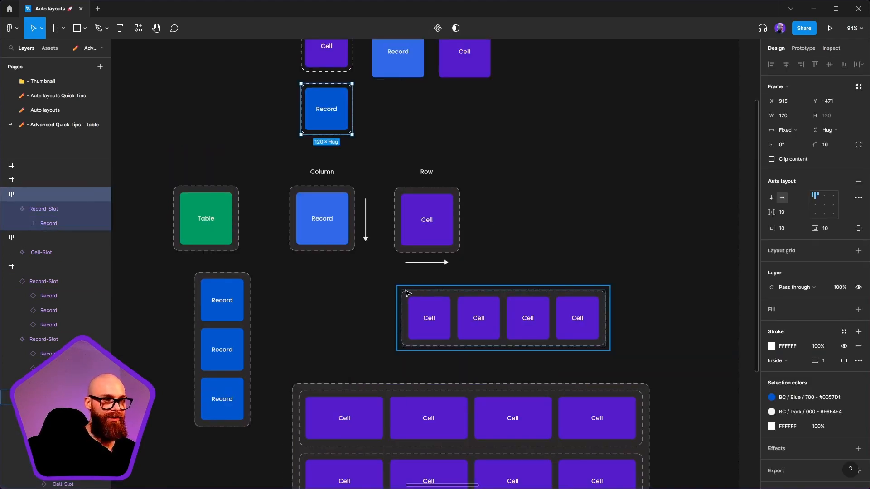
{"action": "left_click", "coordinate": [414, 288]}
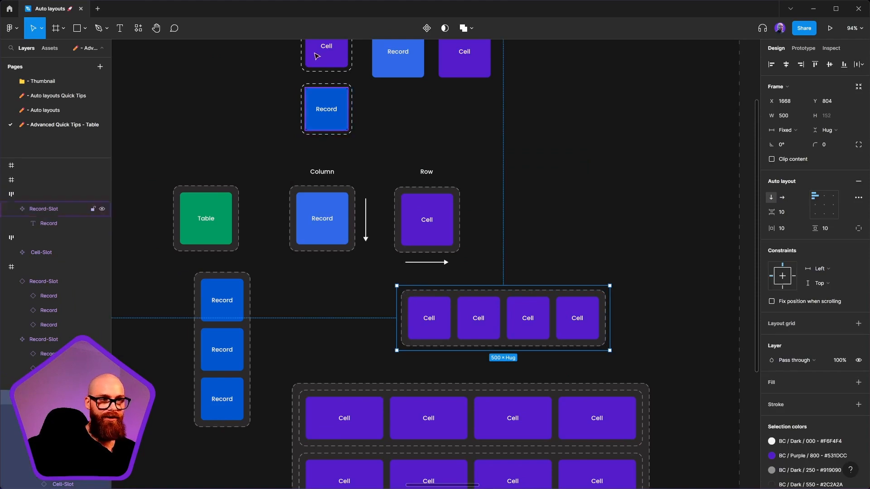
{"action": "right_click", "coordinate": [403, 285]}
{"action": "mouse_move", "coordinate": [450, 232]}
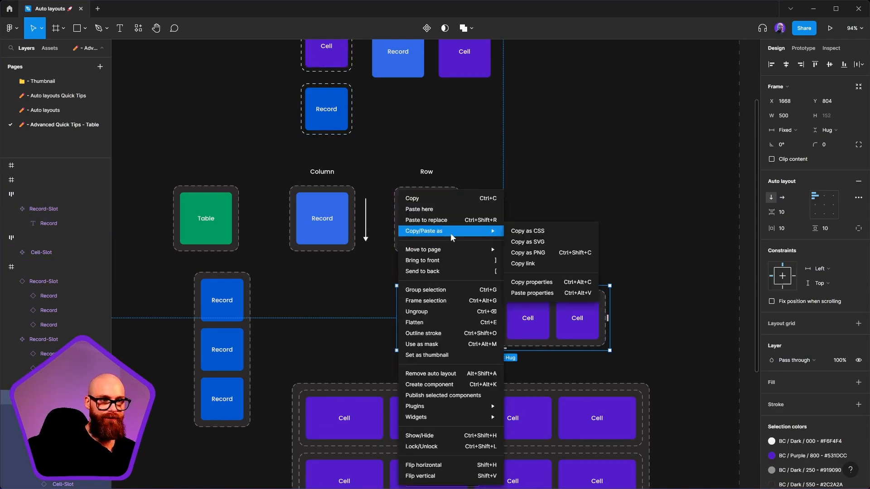
{"action": "left_click", "coordinate": [553, 293]}
{"action": "key", "text": "Escape"}
{"action": "left_click", "coordinate": [403, 297]}
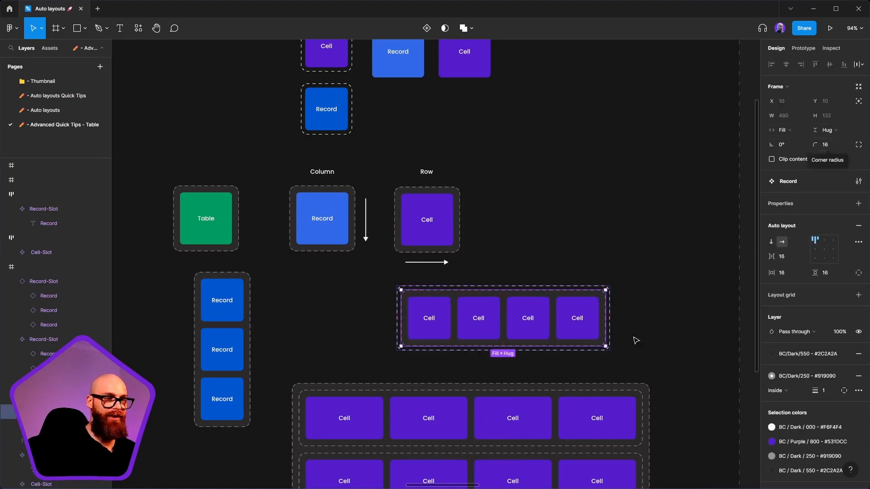
{"action": "left_click", "coordinate": [683, 253]}
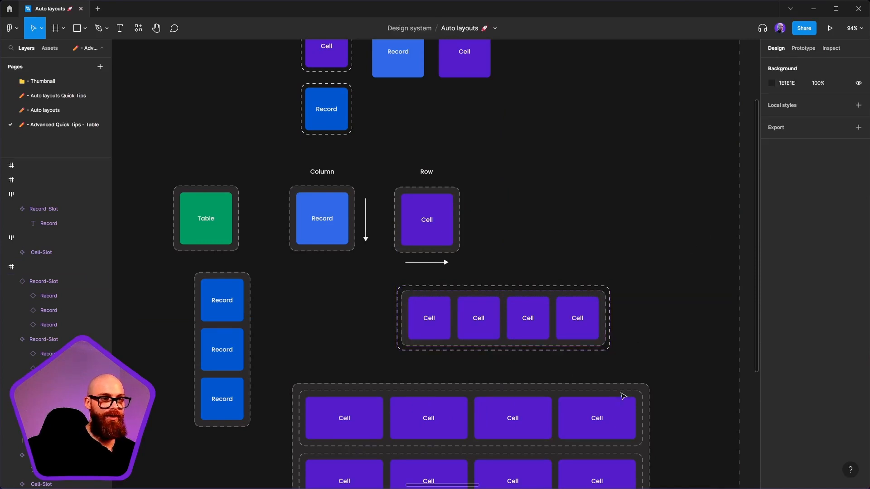
- Move the framed four-cell row to the empty area beside the Row column's Cell slot
{"action": "scroll", "coordinate": [690, 223], "scroll_direction": "down", "scroll_amount": 3}
{"action": "left_click_drag", "start_coordinate": [562, 196], "coordinate": [580, 343]}
{"action": "left_click_drag", "start_coordinate": [445, 337], "coordinate": [278, 185]}
{"action": "scroll", "coordinate": [486, 385], "scroll_direction": "down", "scroll_amount": 2}
{"action": "left_click_drag", "start_coordinate": [515, 376], "coordinate": [469, 164]}
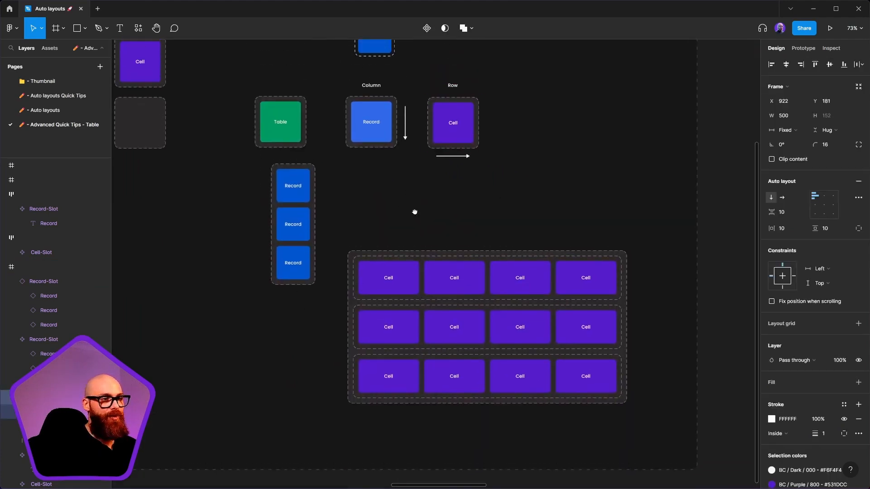
{"action": "left_click_drag", "start_coordinate": [414, 212], "coordinate": [408, 377]}
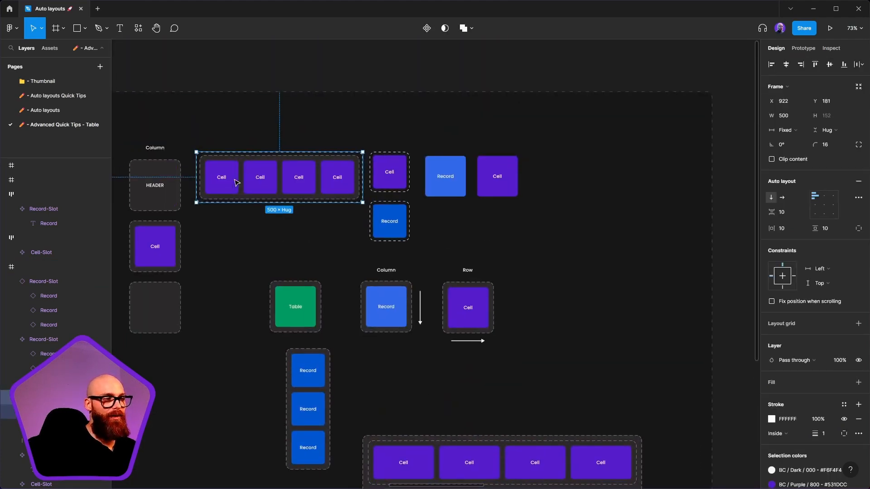
{"action": "left_click_drag", "start_coordinate": [232, 180], "coordinate": [554, 283]}
- Try resizing the large three-row Record-Slot table, and undo the resize
{"action": "left_click_drag", "start_coordinate": [452, 478], "coordinate": [384, 236]}
{"action": "left_click", "coordinate": [385, 238]}
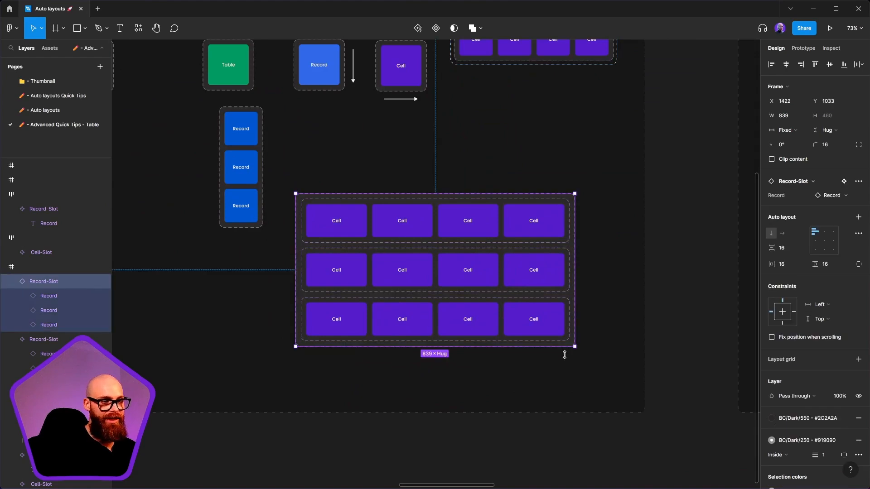
{"action": "left_click_drag", "start_coordinate": [570, 348], "coordinate": [590, 378]}
{"action": "key", "text": "ctrl+z"}
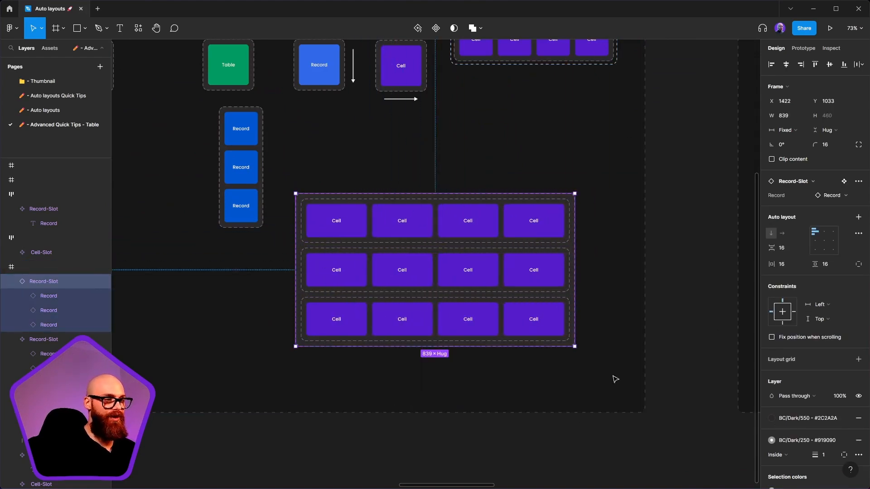
{"action": "mouse_move", "coordinate": [455, 347]}
{"action": "left_mouse_down"}
{"action": "mouse_move", "coordinate": [450, 455]}
{"action": "mouse_move", "coordinate": [455, 249]}
{"action": "mouse_move", "coordinate": [457, 415]}
{"action": "mouse_move", "coordinate": [455, 308]}
{"action": "mouse_move", "coordinate": [455, 347]}
{"action": "left_mouse_up"}
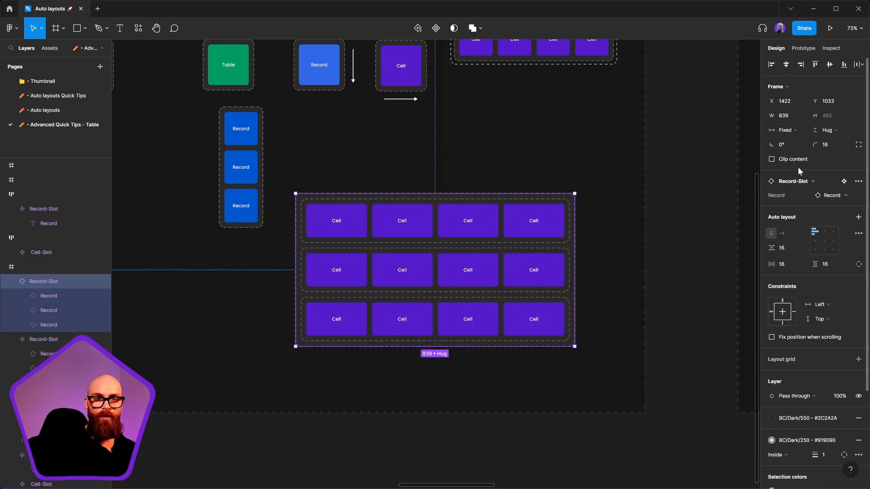
- Enable Clip content on the large Record-Slot table, then try a fixed height of 530 and undo it
{"action": "left_click", "coordinate": [783, 161]}
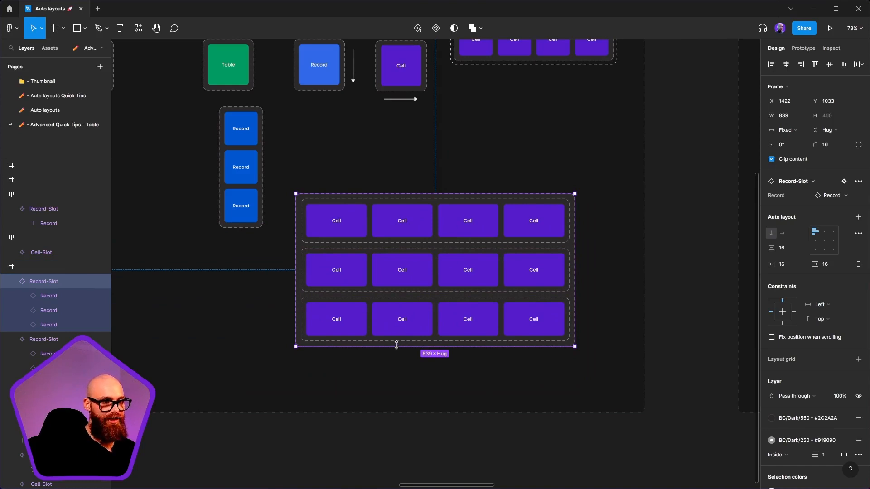
{"action": "left_click_drag", "start_coordinate": [397, 347], "coordinate": [397, 372]}
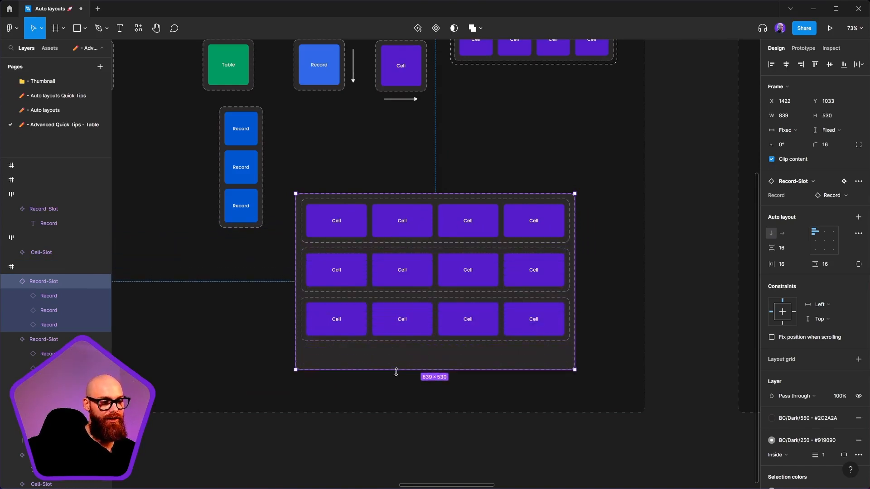
{"action": "key", "text": "Delete"}
{"action": "key", "text": "ctrl+z"}
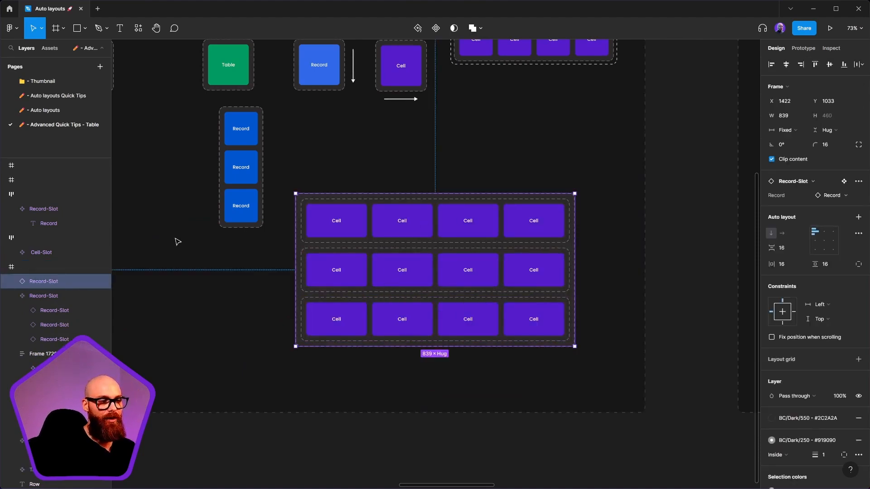
- Examine the finished data table and the row-and-column cell grid in the neighbouring frames
{"action": "scroll", "coordinate": [482, 300], "scroll_direction": "down", "scroll_amount": 10}
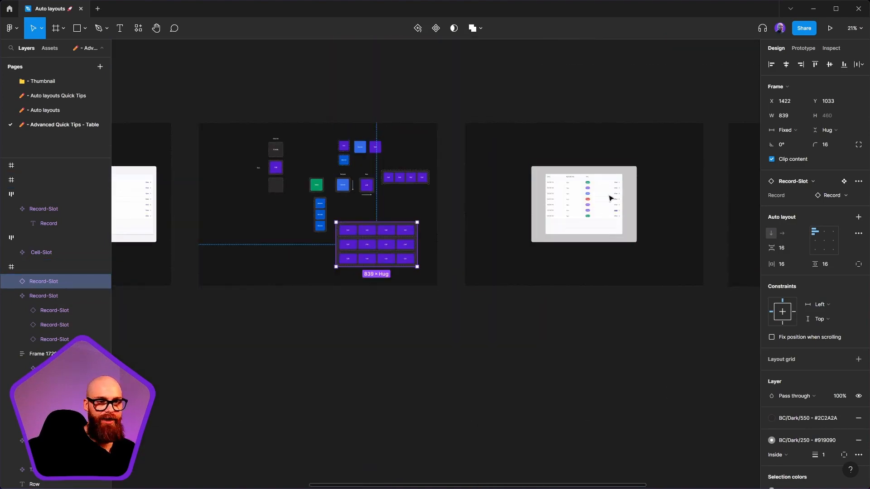
{"action": "scroll", "coordinate": [608, 196], "scroll_direction": "up", "scroll_amount": 8}
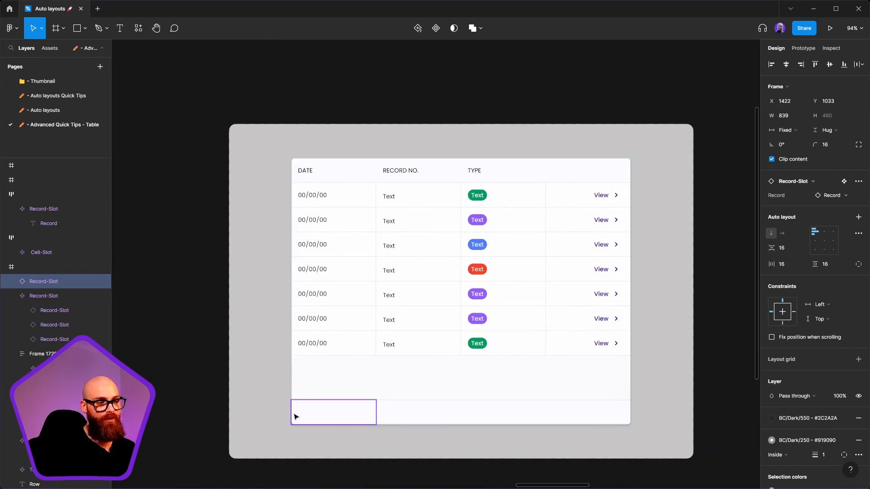
{"action": "scroll", "coordinate": [607, 423], "scroll_direction": "down", "scroll_amount": 5}
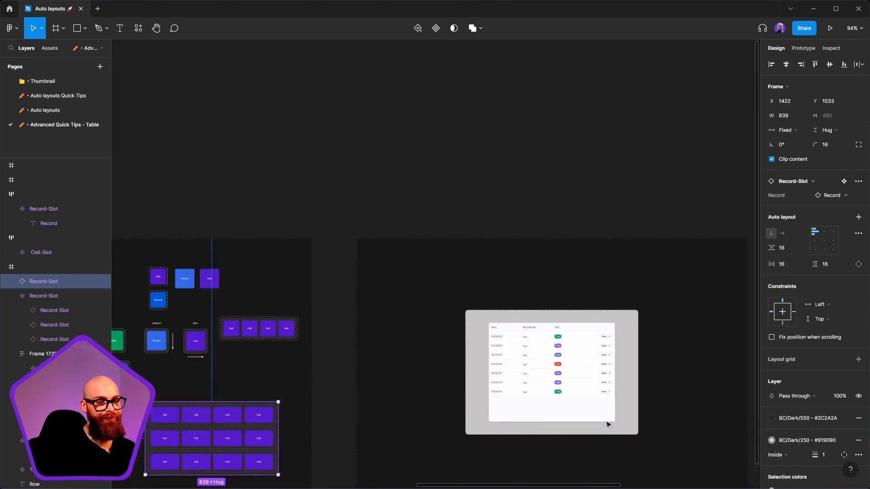
{"action": "scroll", "coordinate": [628, 302], "scroll_direction": "left", "scroll_amount": 6}
{"action": "scroll", "coordinate": [499, 317], "scroll_direction": "down", "scroll_amount": 1}
{"action": "scroll", "coordinate": [271, 322], "scroll_direction": "left", "scroll_amount": 10}
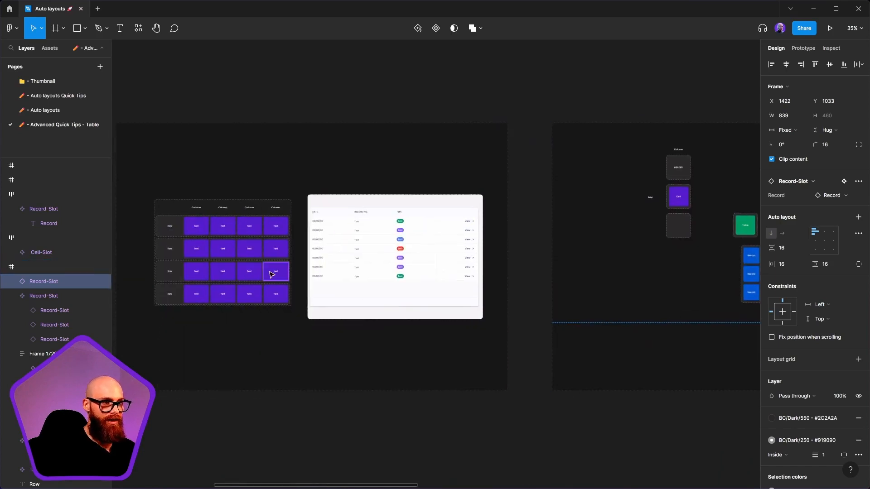
{"action": "scroll", "coordinate": [171, 247], "scroll_direction": "up", "scroll_amount": 5}
{"action": "scroll", "coordinate": [466, 219], "scroll_direction": "down", "scroll_amount": 4}
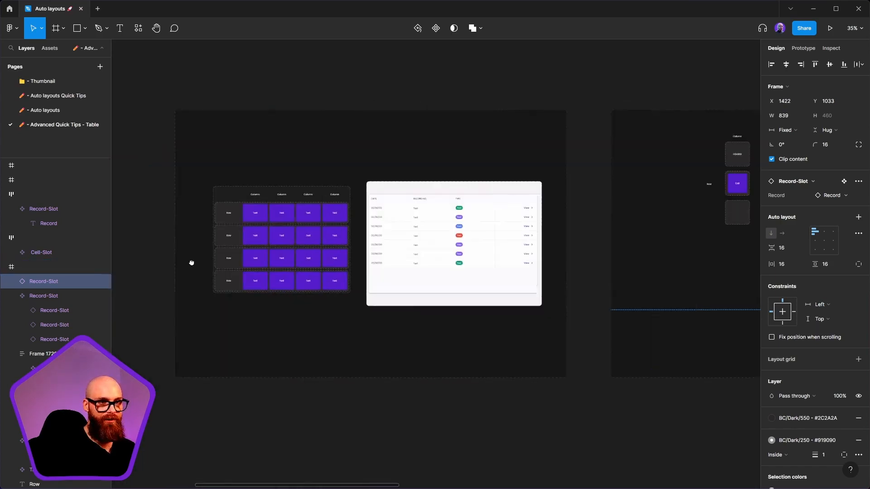
{"action": "scroll", "coordinate": [190, 262], "scroll_direction": "right", "scroll_amount": 8}
{"action": "scroll", "coordinate": [317, 231], "scroll_direction": "up", "scroll_amount": 8}
{"action": "scroll", "coordinate": [592, 398], "scroll_direction": "right", "scroll_amount": 6}
{"action": "scroll", "coordinate": [343, 335], "scroll_direction": "down", "scroll_amount": 3}
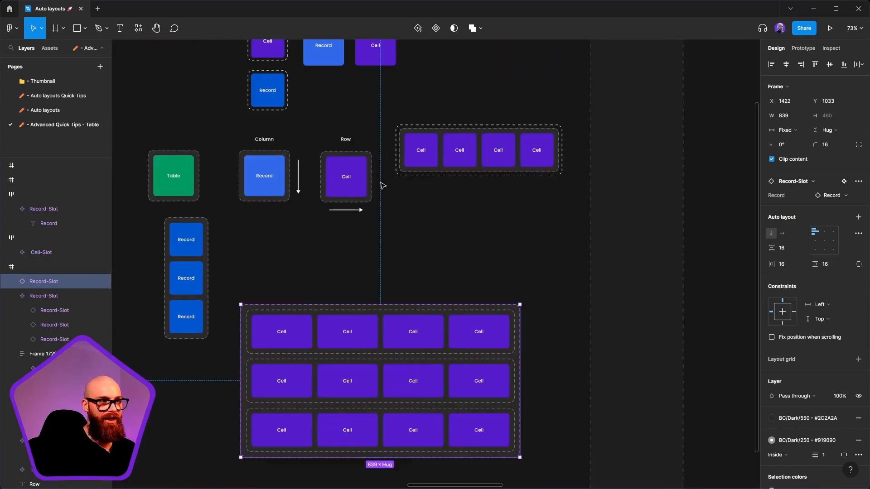
- Inspect the four-cell Record component's nested Cell-Slot layers and compare it with the base Cell slot and the large table
{"action": "left_click", "coordinate": [408, 135]}
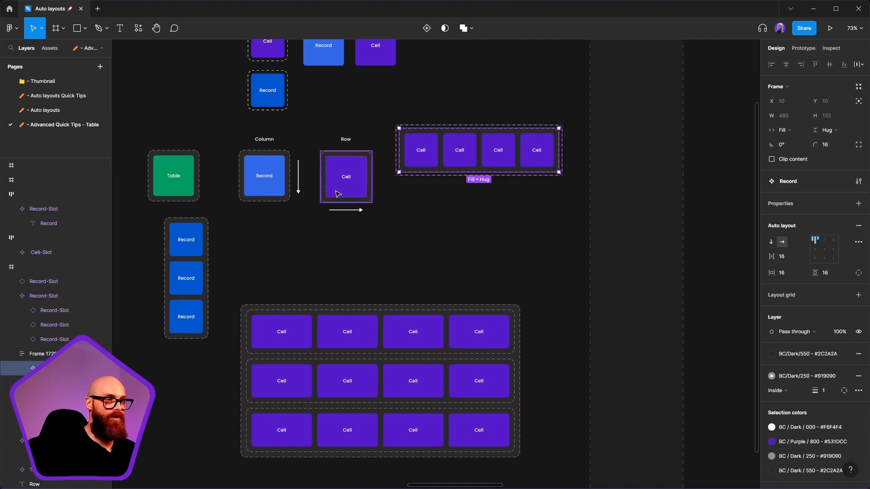
{"action": "left_click", "coordinate": [341, 188]}
{"action": "left_click", "coordinate": [452, 143]}
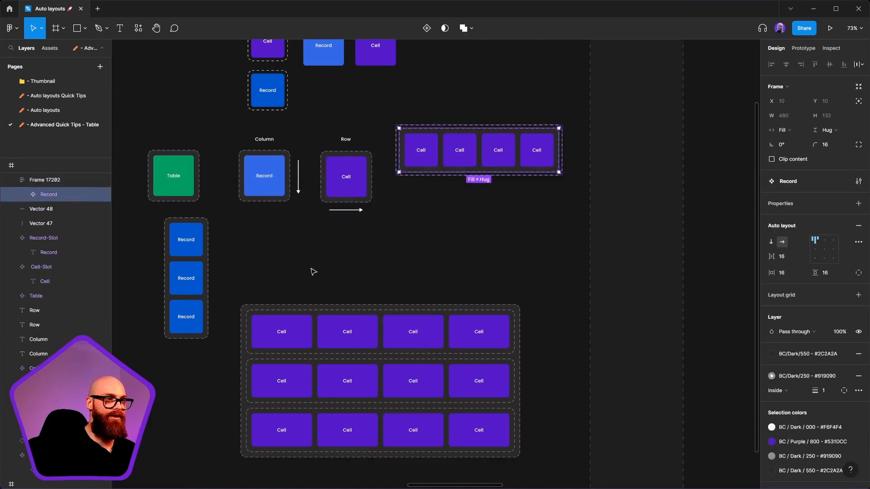
{"action": "left_click", "coordinate": [22, 194]}
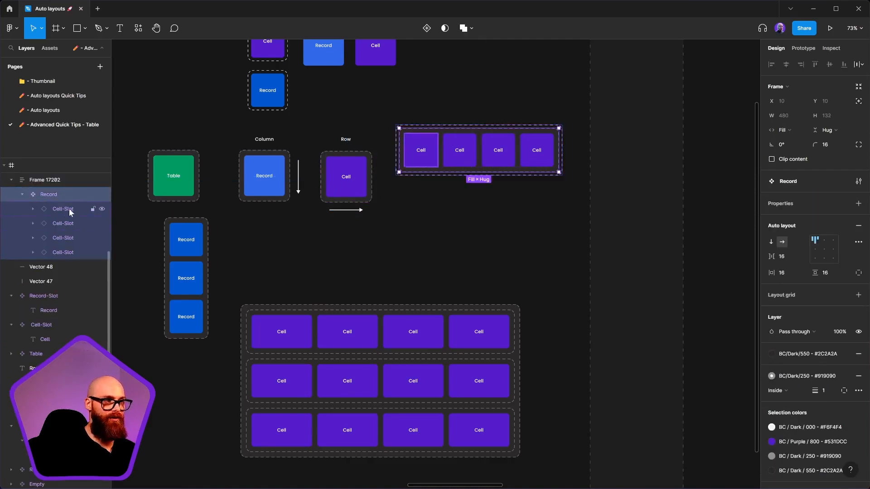
{"action": "scroll", "coordinate": [449, 293], "scroll_direction": "up", "scroll_amount": 2}
{"action": "left_click", "coordinate": [448, 293]}
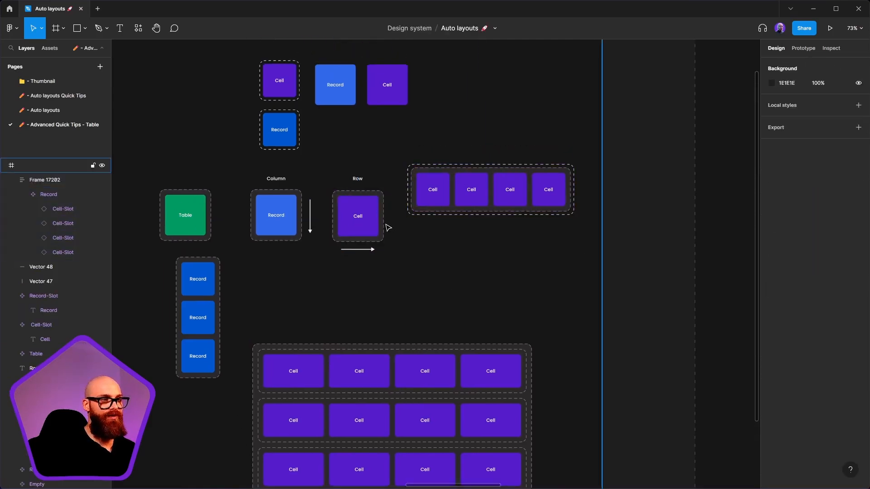
{"action": "scroll", "coordinate": [385, 227], "scroll_direction": "up", "scroll_amount": 5}
{"action": "scroll", "coordinate": [404, 229], "scroll_direction": "down", "scroll_amount": 4}
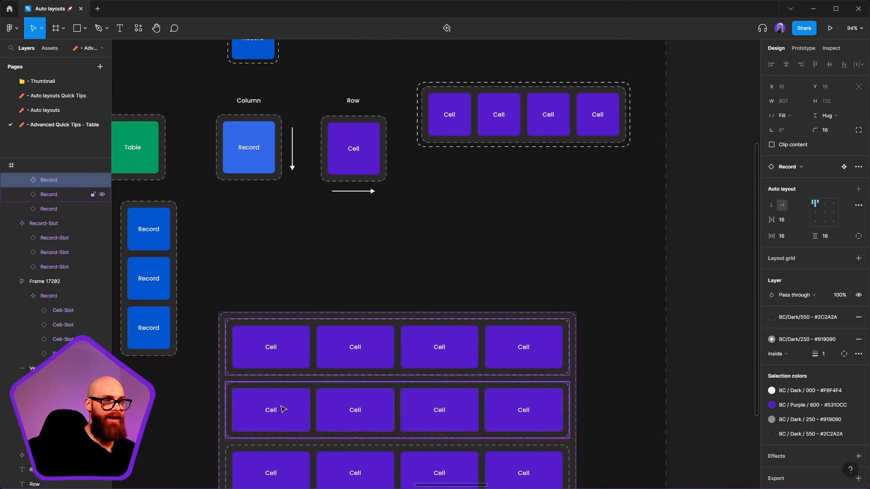
- Place a duplicate of the four-cell Record directly below its dashed frame and turn that instance into a new component
{"action": "left_click", "coordinate": [493, 121]}
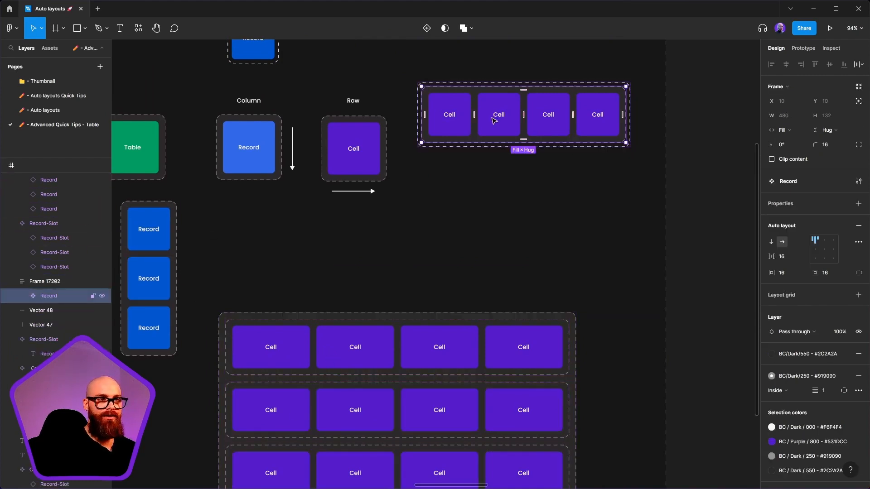
{"action": "left_click_drag", "start_coordinate": [497, 118], "coordinate": [501, 202]}
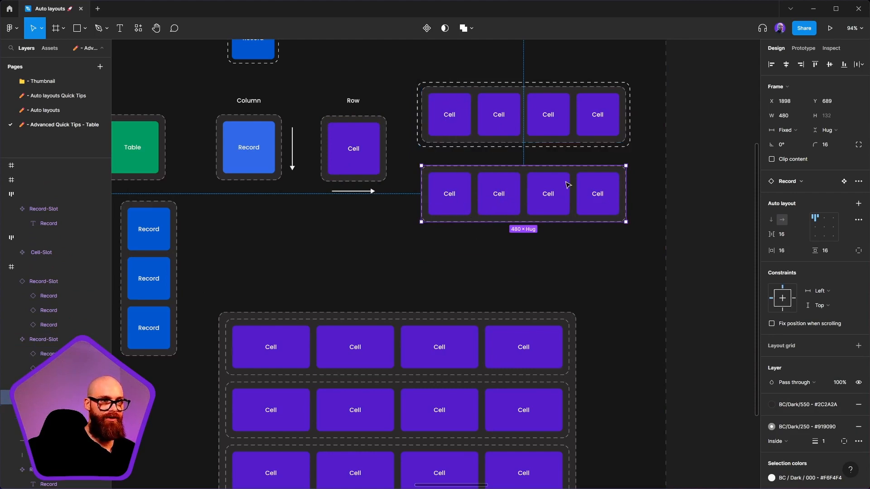
{"action": "right_click", "coordinate": [516, 200]}
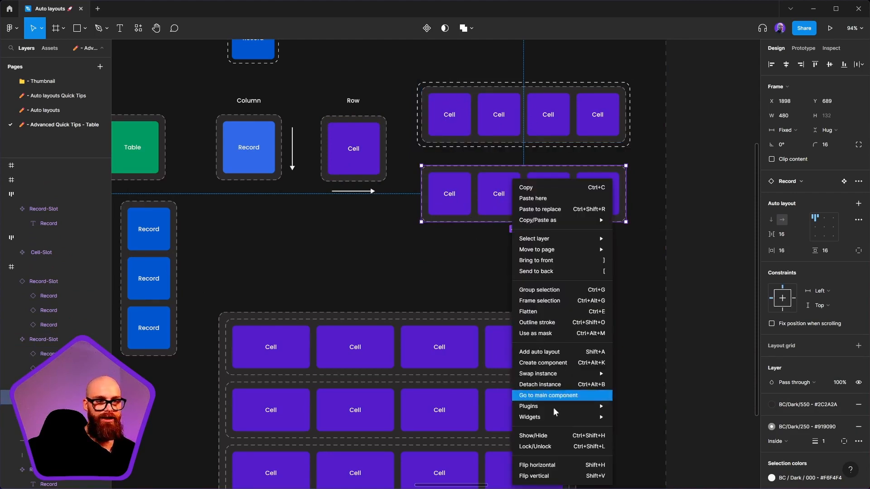
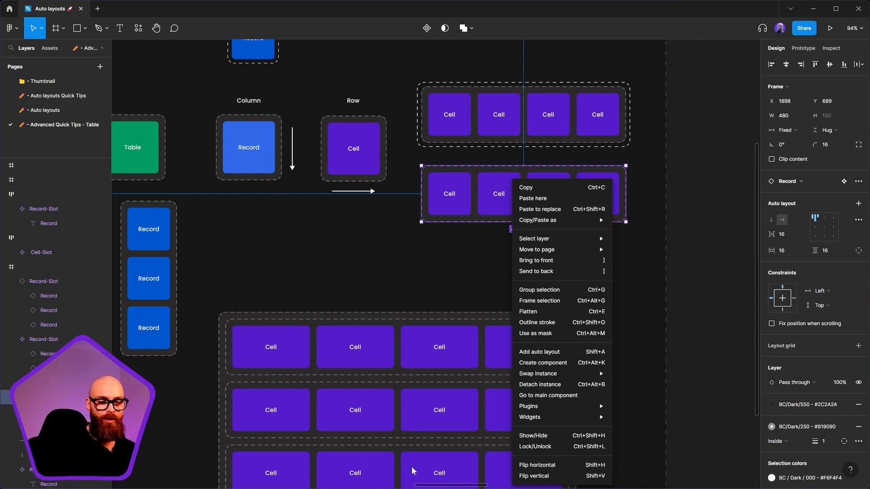
{"action": "left_click", "coordinate": [518, 366]}
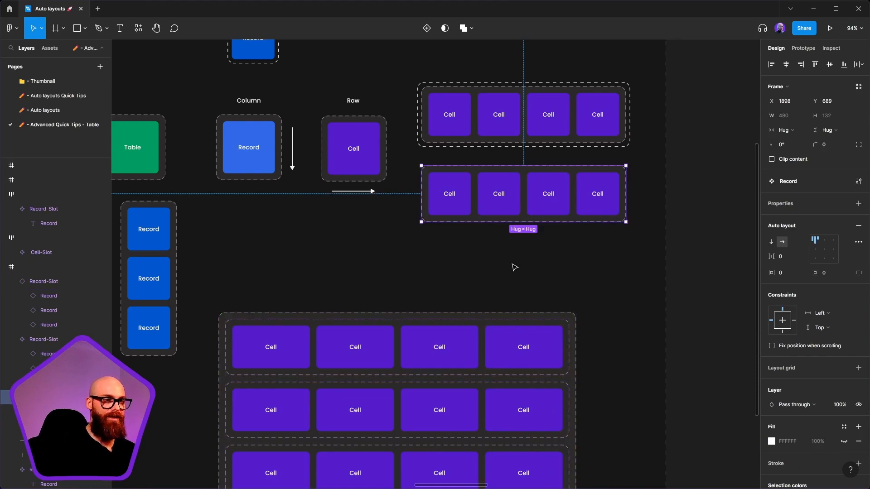
{"action": "scroll", "coordinate": [501, 318], "scroll_direction": "down", "scroll_amount": 3}
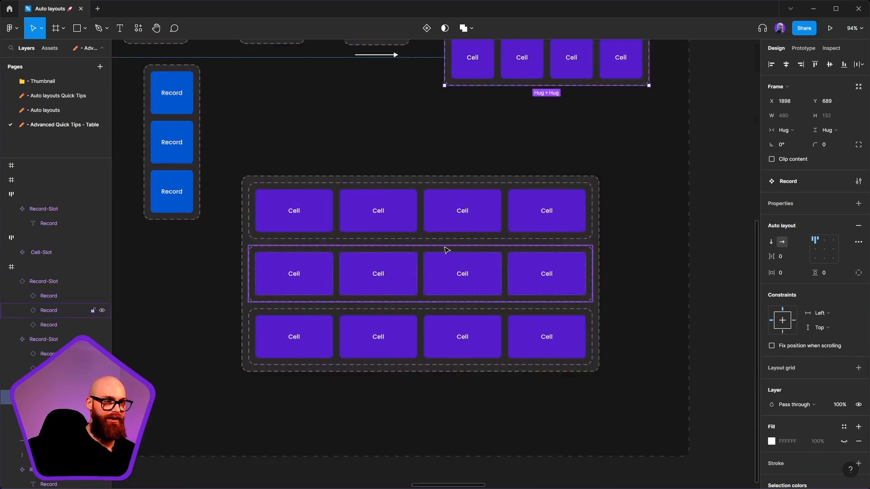
- Move the large Record-Slot table to X -41, Y 1040, clear of the component area, and the four-cell Record component to X 1716, Y 904
{"action": "scroll", "coordinate": [446, 250], "scroll_direction": "down", "scroll_amount": 5}
{"action": "left_click_drag", "start_coordinate": [476, 268], "coordinate": [182, 270]}
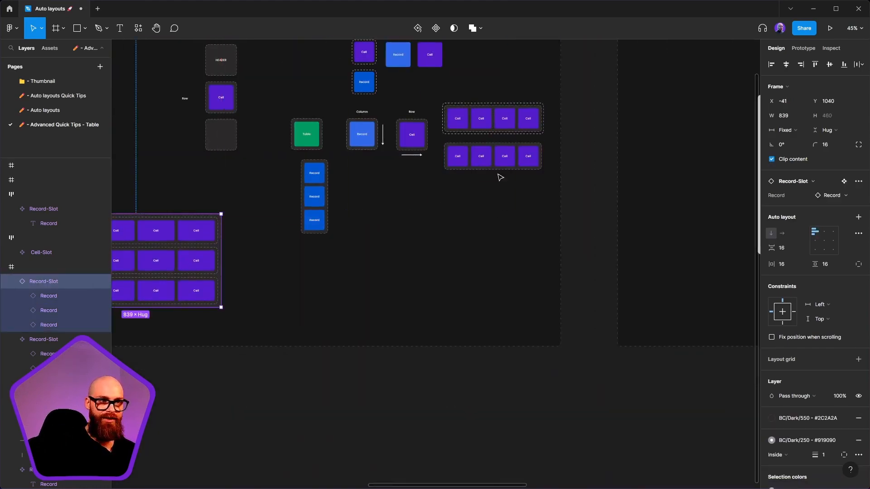
{"action": "left_click", "coordinate": [499, 156]}
{"action": "left_click_drag", "start_coordinate": [498, 156], "coordinate": [462, 176]}
{"action": "scroll", "coordinate": [458, 168], "scroll_direction": "up", "scroll_amount": 5}
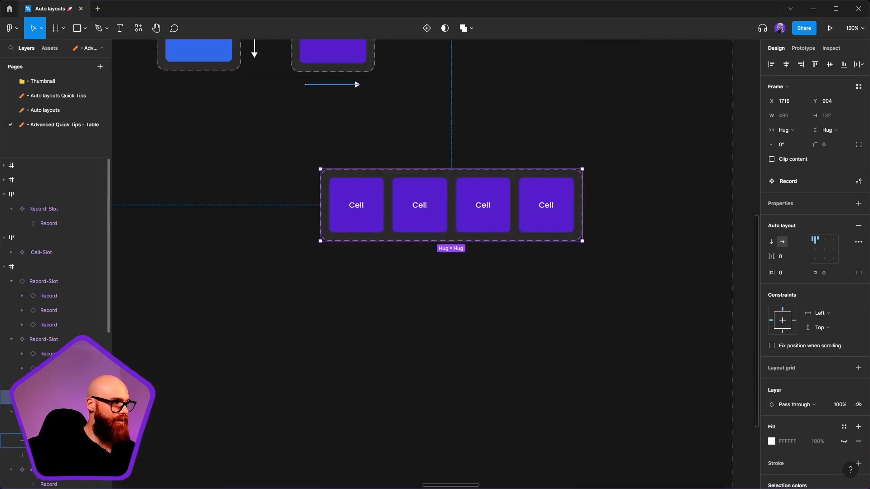
{"action": "left_click", "coordinate": [12, 398]}
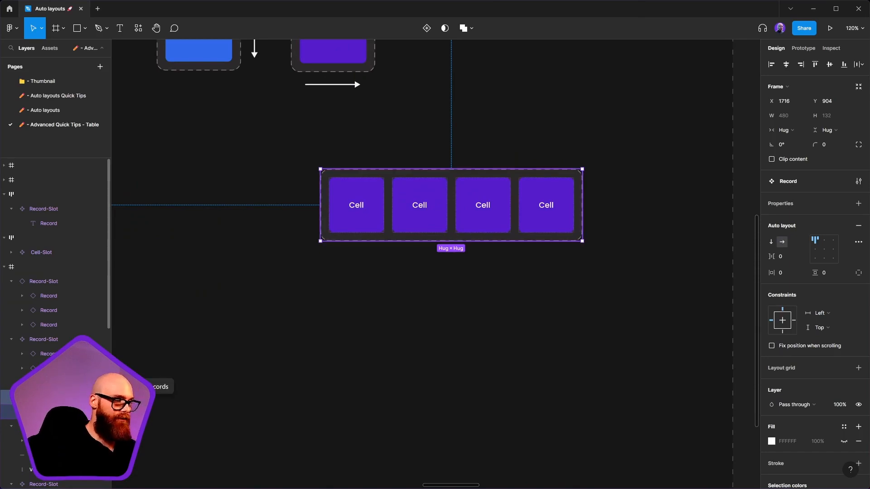
{"action": "left_click", "coordinate": [507, 365]}
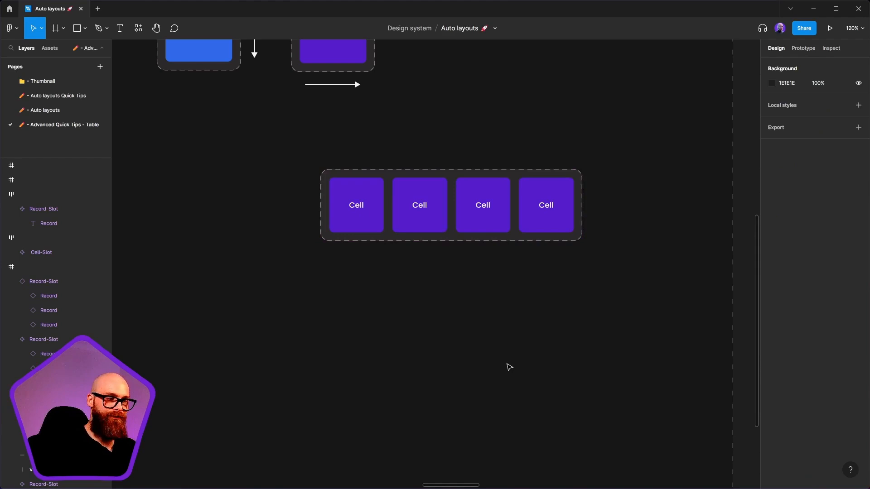
- Duplicate the four-cell component directly below itself at Y 1103, detach the copy from its main component and create a new component from it
{"action": "left_click", "coordinate": [420, 186]}
{"action": "left_click_drag", "start_coordinate": [395, 213], "coordinate": [383, 321]}
{"action": "right_click", "coordinate": [380, 321]}
{"action": "left_click", "coordinate": [407, 384]}
{"action": "right_click", "coordinate": [401, 316]}
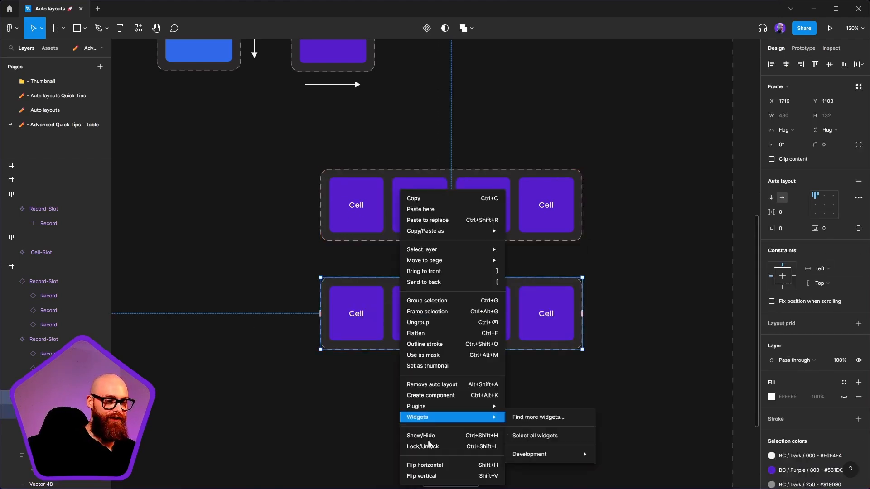
{"action": "left_click", "coordinate": [426, 396]}
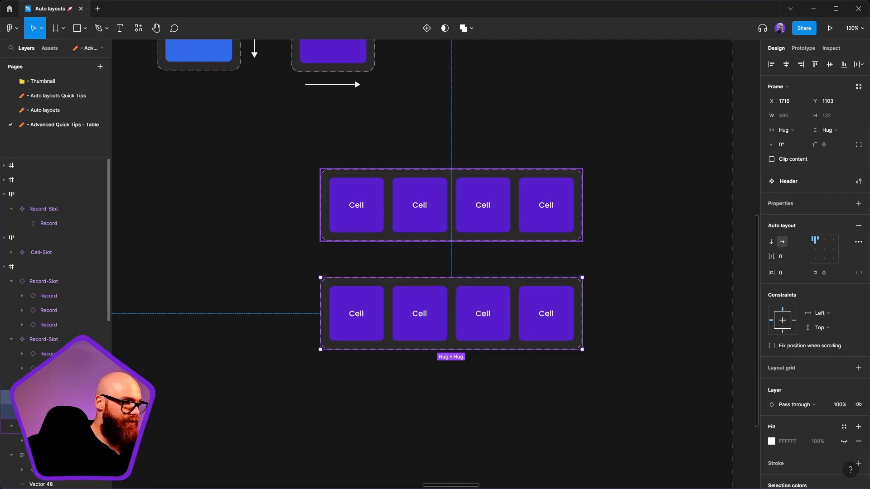
- Rename the new lower four-cell component Record-Item and place an instance of it directly below at Y 1278
{"action": "key", "text": "Return"}
{"action": "left_click_drag", "start_coordinate": [495, 336], "coordinate": [508, 291]}
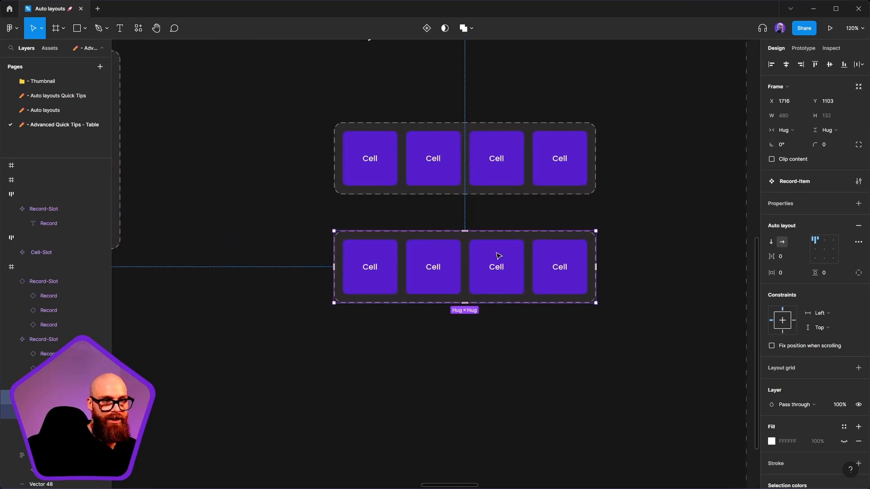
{"action": "left_click_drag", "start_coordinate": [496, 253], "coordinate": [499, 357]}
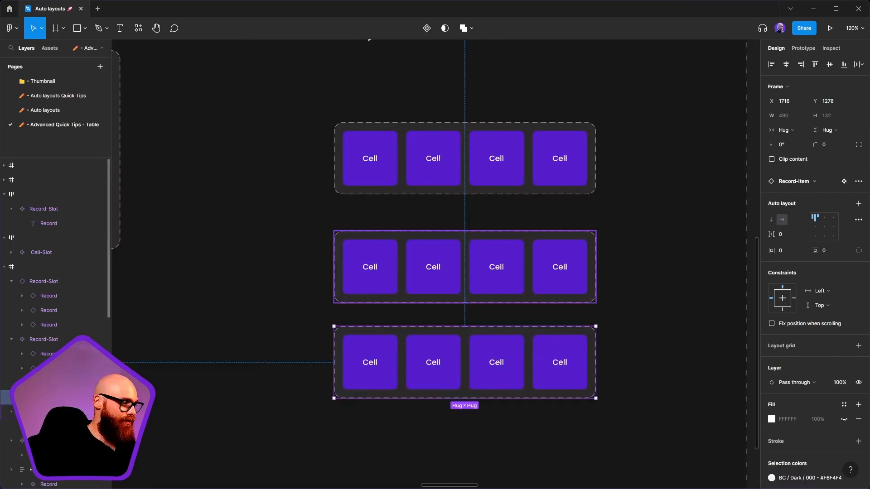
- Detach the bottom row of cells from its Record-Item component and turn it into a separate component named Empty
{"action": "right_click", "coordinate": [508, 367]}
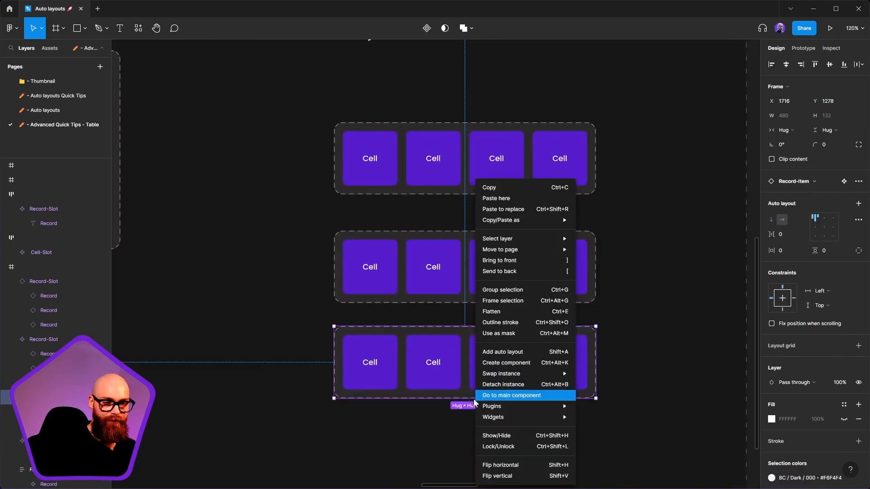
{"action": "left_click", "coordinate": [481, 381]}
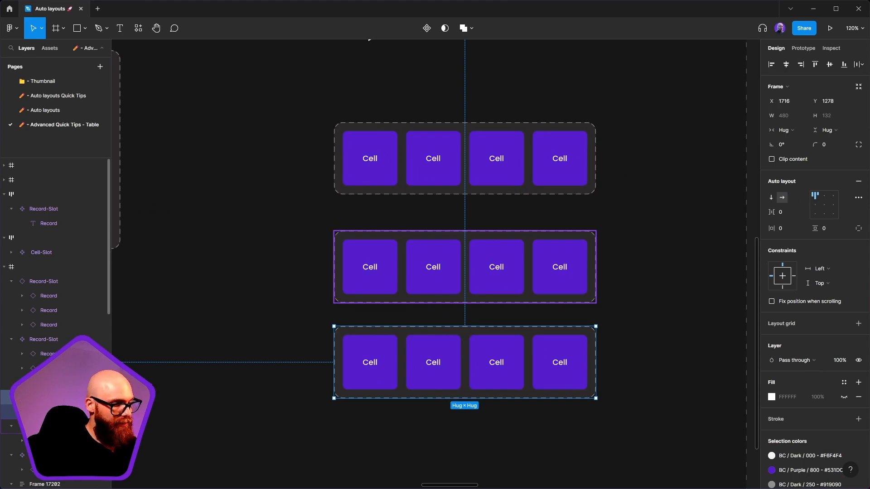
{"action": "key", "text": "super+h"}
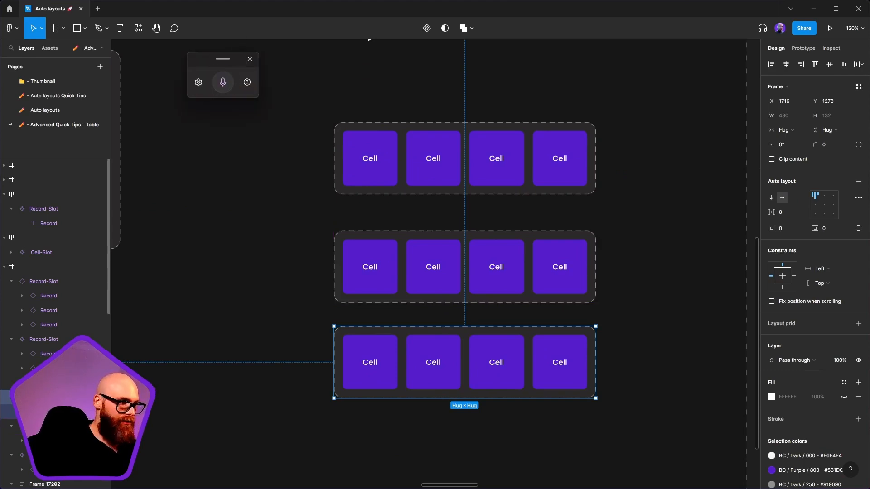
{"action": "right_click", "coordinate": [74, 396]}
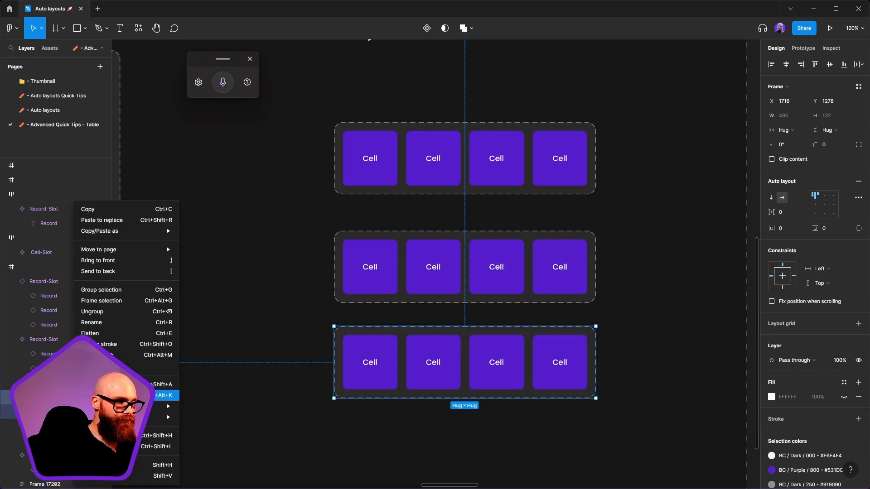
{"action": "left_click", "coordinate": [113, 395]}
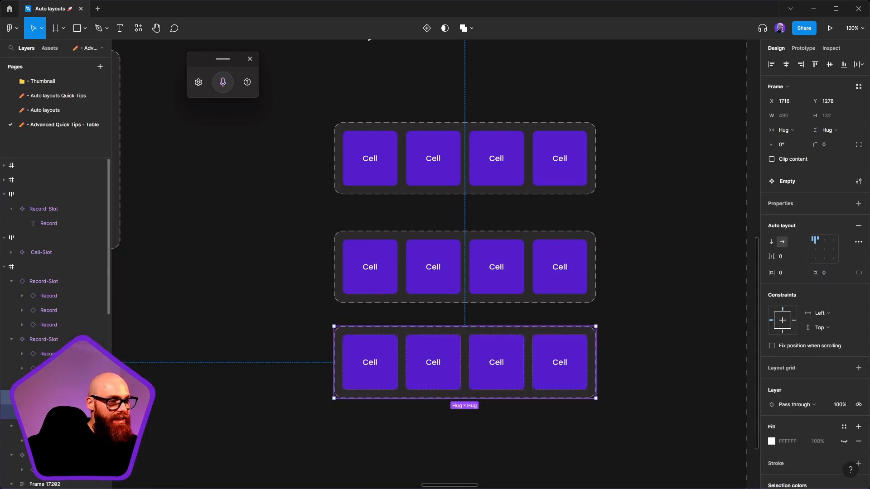
- Rename the four-cell Record component inside the dashed Frame 17202 to Row
{"action": "left_click", "coordinate": [393, 156]}
{"action": "scroll", "coordinate": [386, 235], "scroll_direction": "down", "scroll_amount": 5}
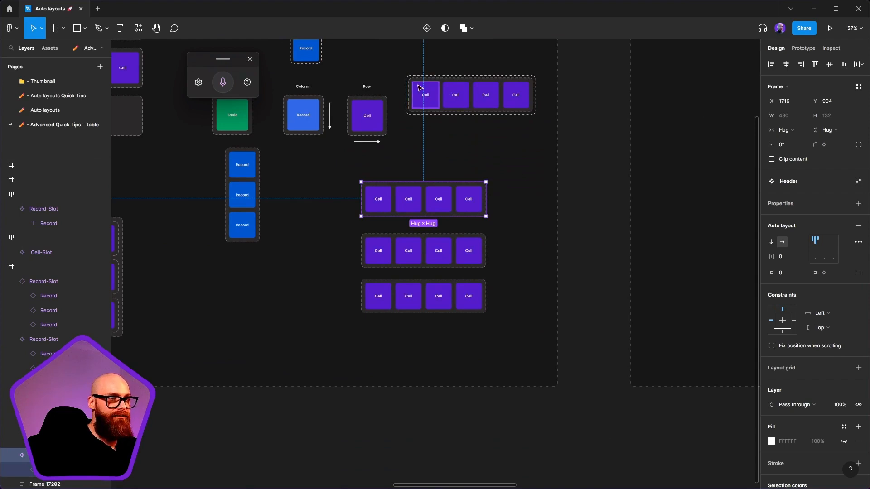
{"action": "scroll", "coordinate": [442, 95], "scroll_direction": "up", "scroll_amount": 8}
{"action": "double_click", "coordinate": [303, 99]}
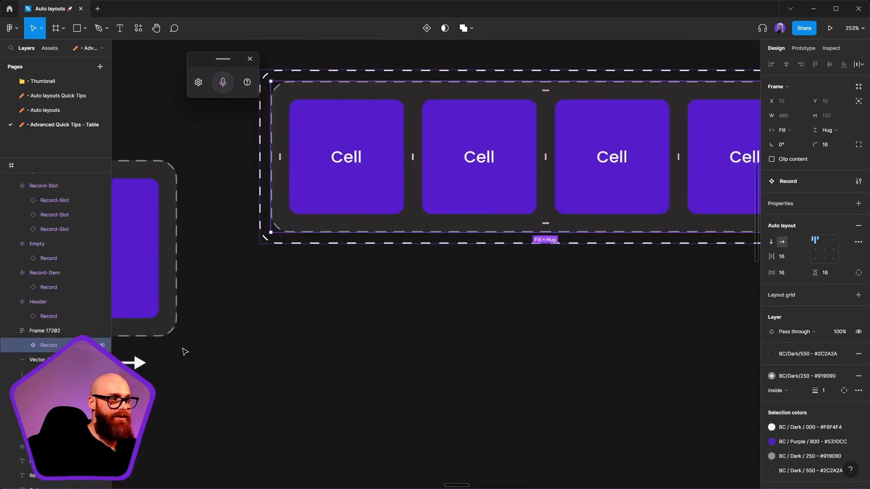
{"action": "scroll", "coordinate": [386, 155], "scroll_direction": "down", "scroll_amount": 6}
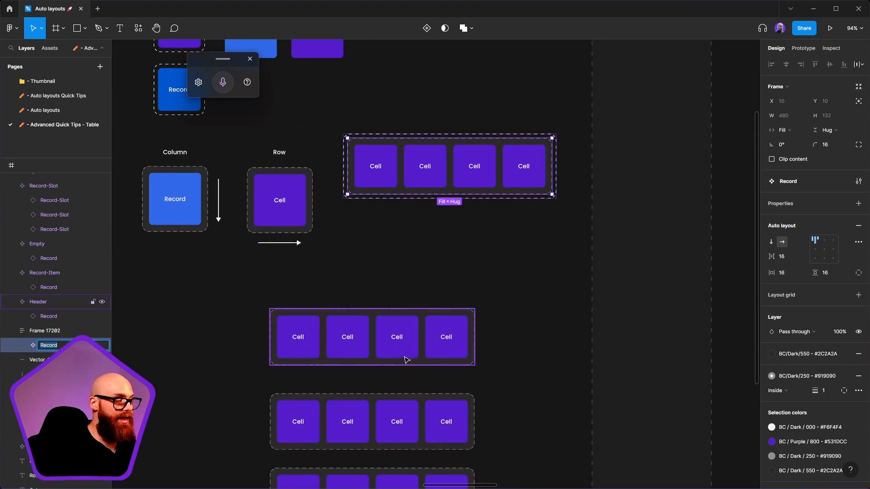
{"action": "type", "text": "Roe"}
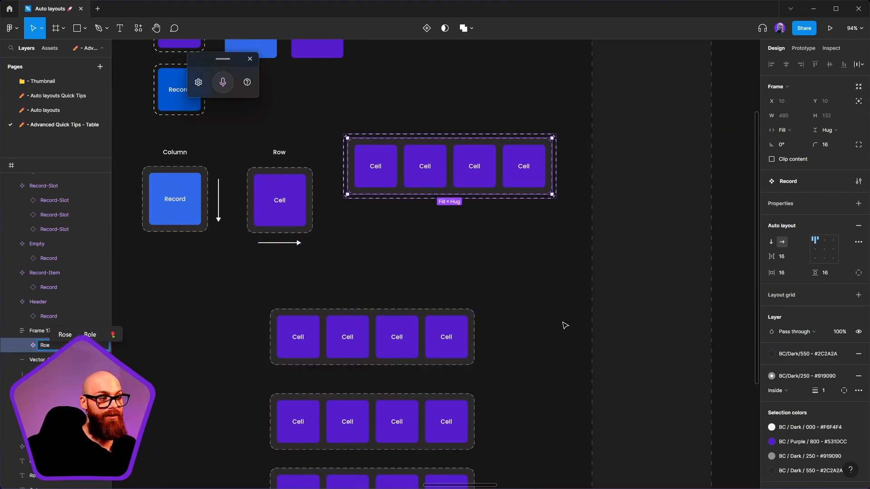
{"action": "key", "text": "BackSpace"}
{"action": "type", "text": "w"}
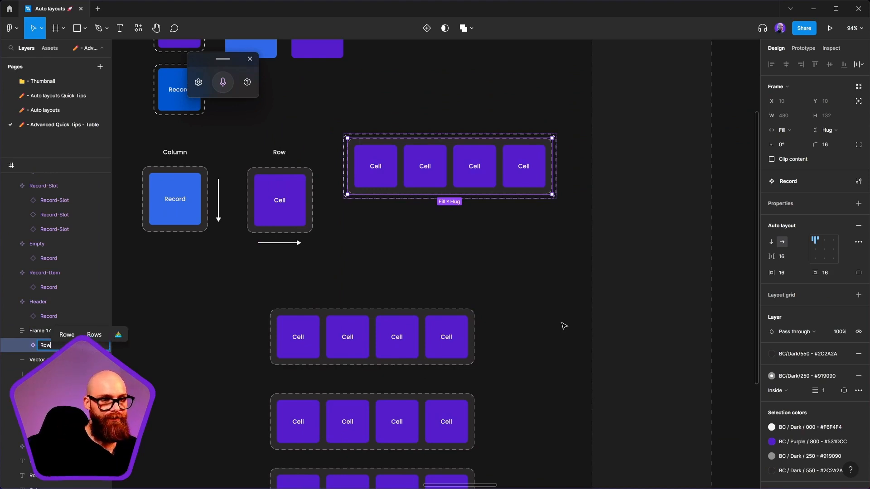
{"action": "left_click", "coordinate": [563, 325]}
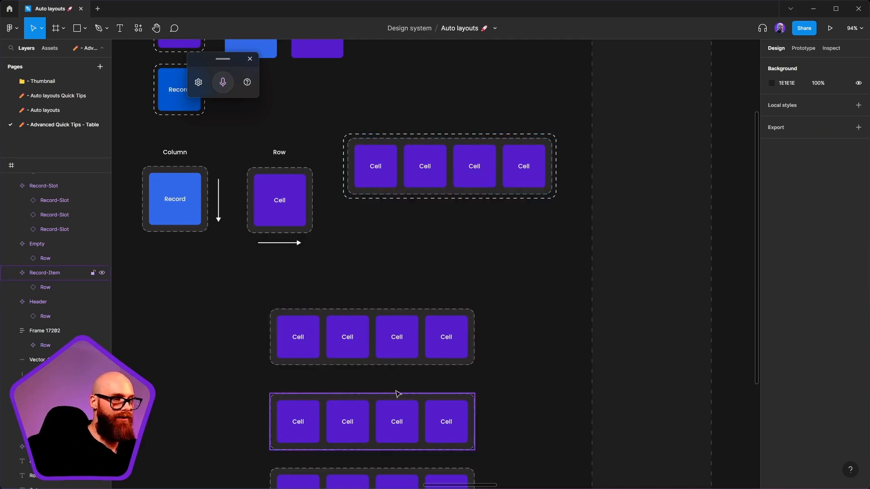
- Examine the four cells inside the Header component and the Cell-Slot component beside the Record square
{"action": "scroll", "coordinate": [399, 394], "scroll_direction": "down", "scroll_amount": 3}
{"action": "scroll", "coordinate": [398, 394], "scroll_direction": "left", "scroll_amount": 1}
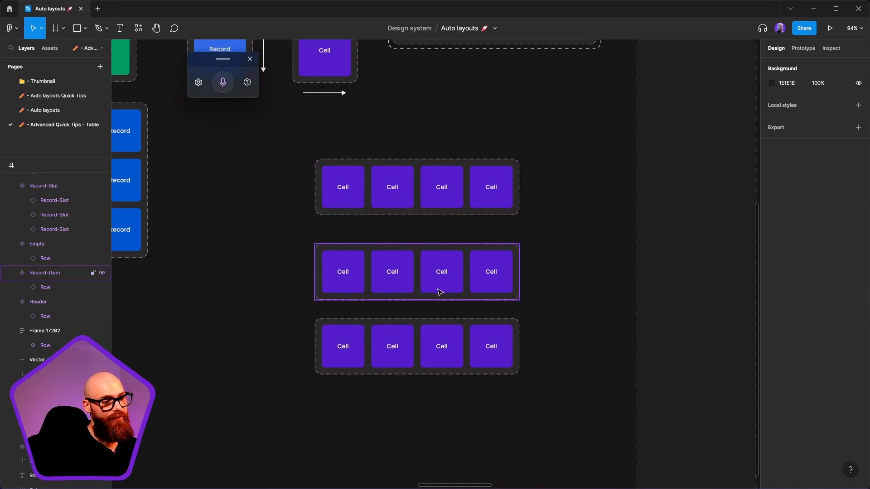
{"action": "left_click", "coordinate": [457, 191]}
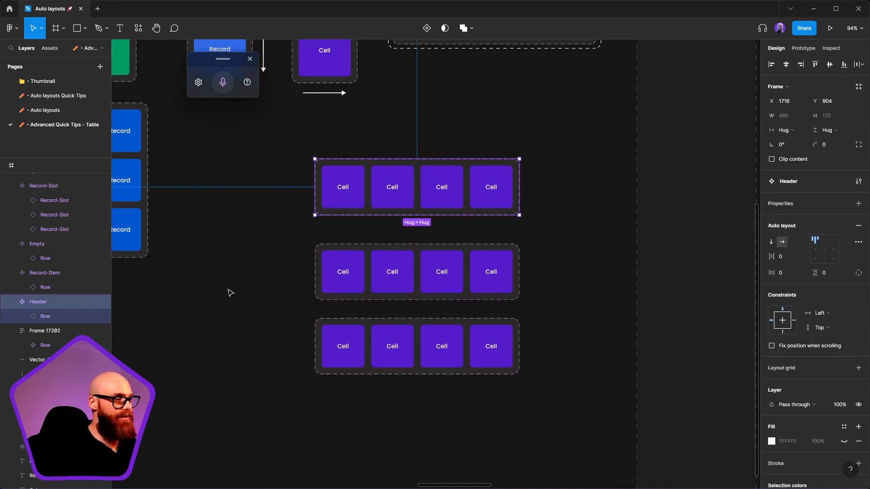
{"action": "left_click", "coordinate": [343, 188]}
{"action": "left_click", "coordinate": [390, 202], "text": "shift"}
{"action": "left_click", "coordinate": [441, 205], "text": "shift"}
{"action": "left_click", "coordinate": [490, 203], "text": "shift"}
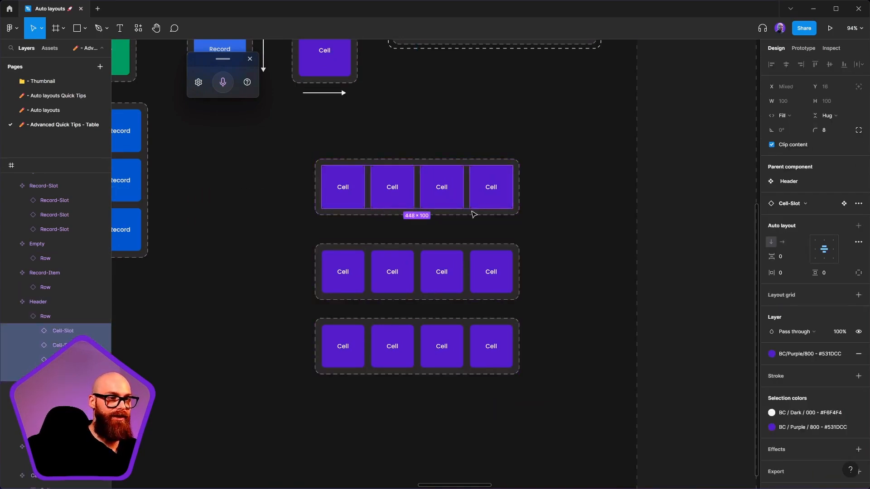
{"action": "scroll", "coordinate": [356, 241], "scroll_direction": "up", "scroll_amount": 5}
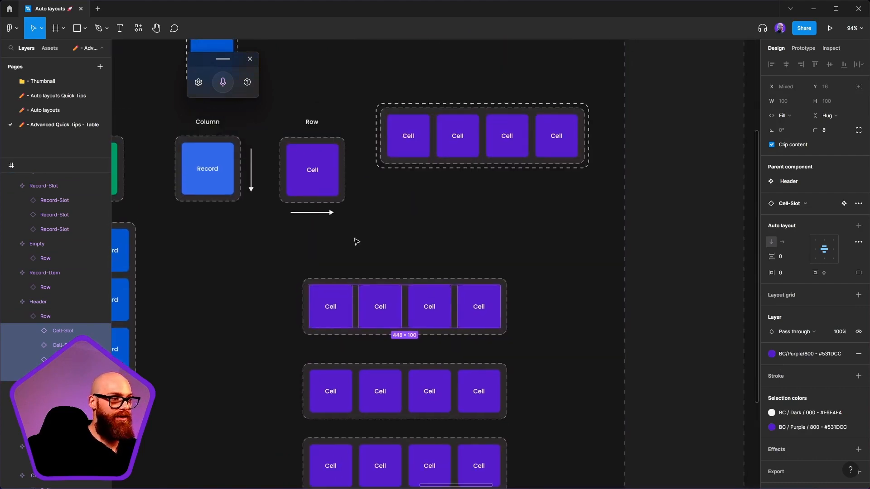
{"action": "scroll", "coordinate": [375, 224], "scroll_direction": "down", "scroll_amount": 5}
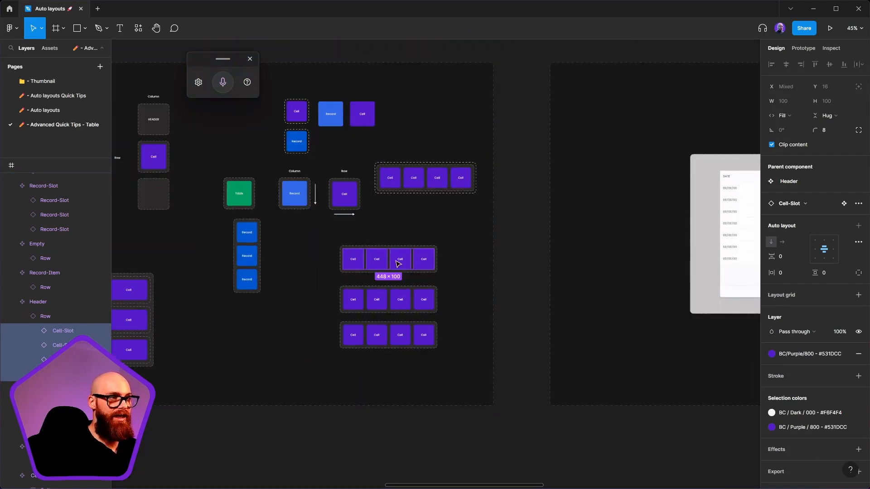
{"action": "left_click", "coordinate": [362, 114]}
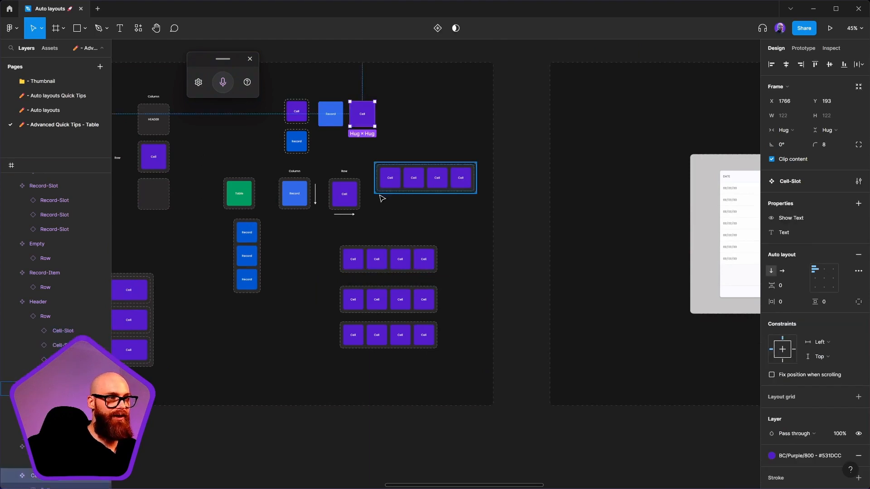
{"action": "left_click", "coordinate": [428, 228]}
- Move the dashed frame holding the small Cell-Slot component away from the Record slot into empty canvas space
{"action": "scroll", "coordinate": [361, 178], "scroll_direction": "up", "scroll_amount": 5}
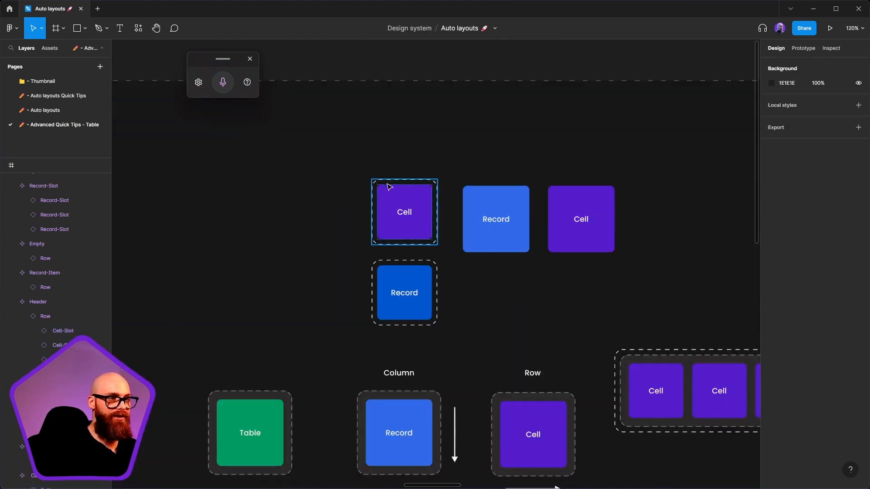
{"action": "left_click", "coordinate": [403, 195]}
{"action": "left_click_drag", "start_coordinate": [413, 202], "coordinate": [226, 201]}
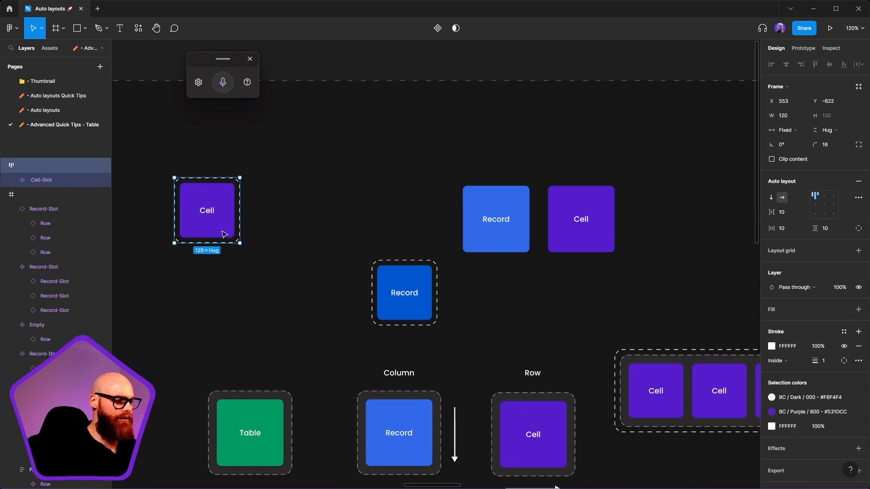
- Duplicate the cell twice inside its dashed auto layout frame and widen the frame to about 314
{"action": "left_click", "coordinate": [223, 195]}
{"action": "key", "text": "ctrl+d"}
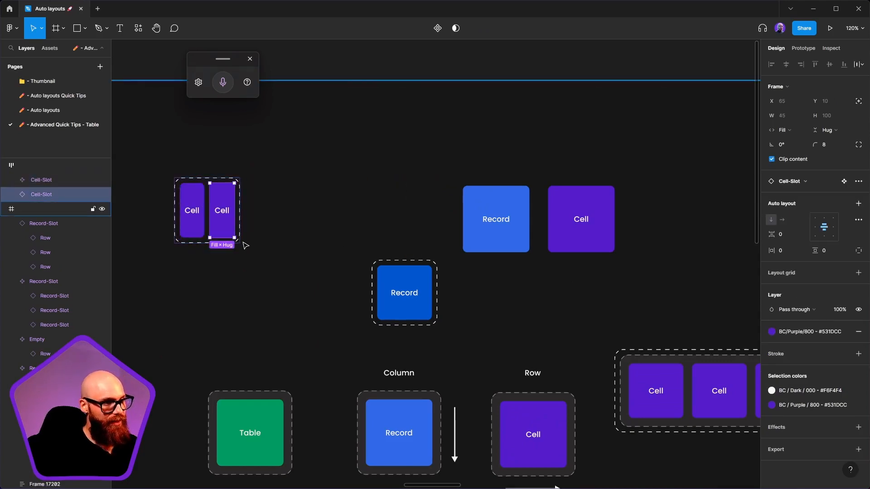
{"action": "key", "text": "ctrl+d"}
{"action": "left_click", "coordinate": [249, 199]}
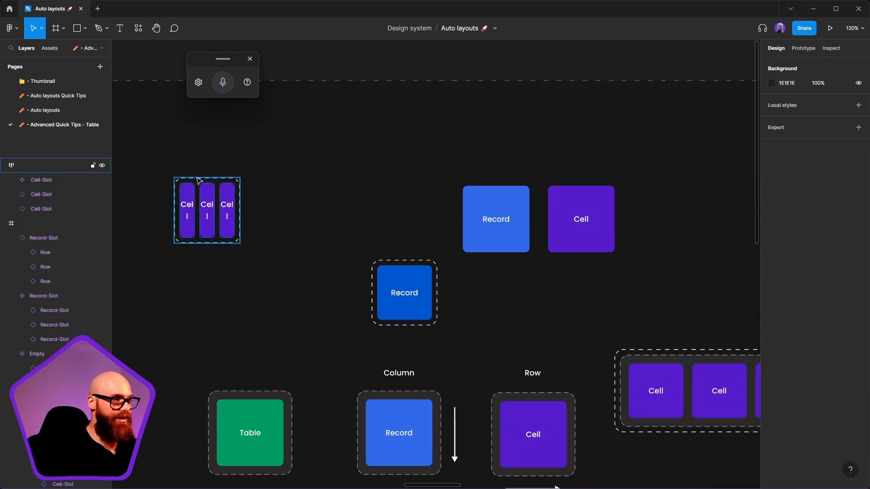
{"action": "left_click", "coordinate": [242, 197]}
{"action": "left_click_drag", "start_coordinate": [242, 197], "coordinate": [346, 199]}
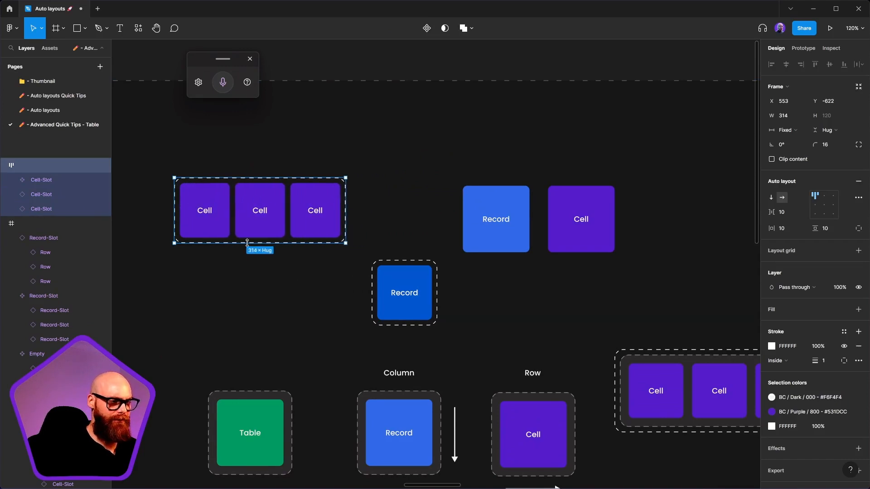
- Detach the second and third Cell-Slot instances in the dashed frame from their main component
{"action": "left_click", "coordinate": [220, 236]}
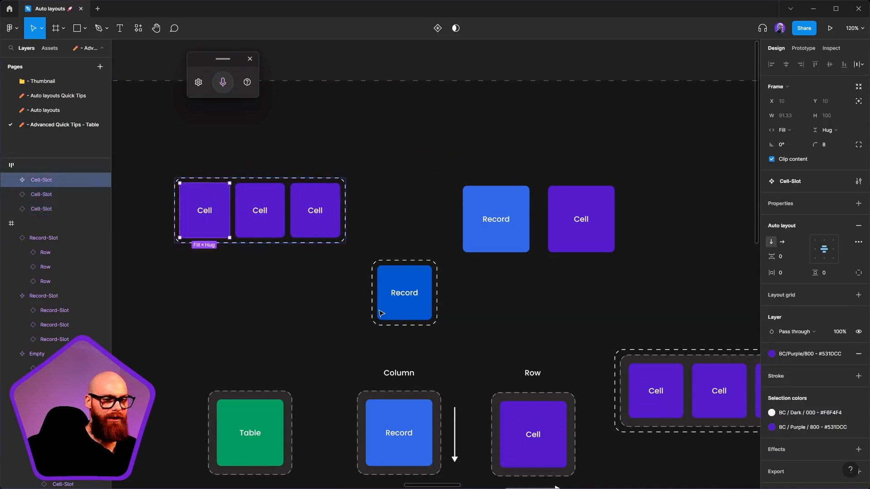
{"action": "left_click", "coordinate": [48, 195]}
{"action": "right_click", "coordinate": [46, 194]}
{"action": "left_click", "coordinate": [25, 199]}
{"action": "left_click", "coordinate": [31, 210], "text": "shift"}
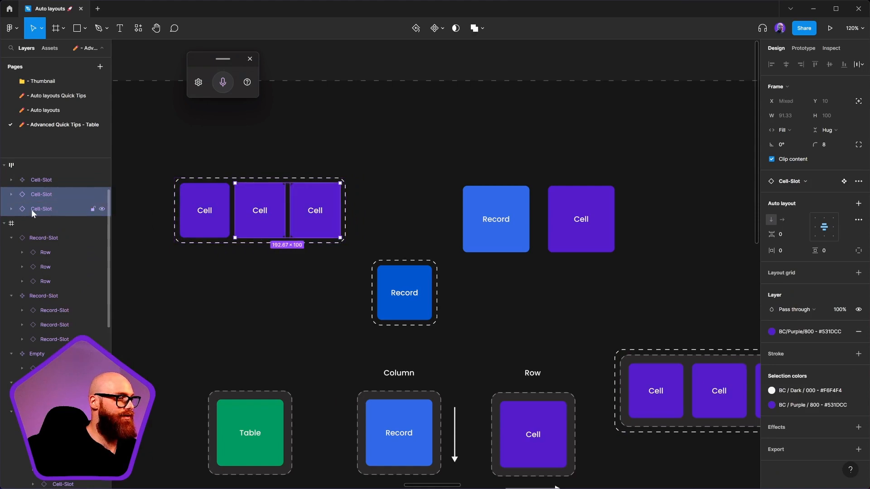
{"action": "key", "text": "ctrl+alt+b"}
- Turn the detached middle cell of the dashed frame into its own component
{"action": "left_click", "coordinate": [44, 194]}
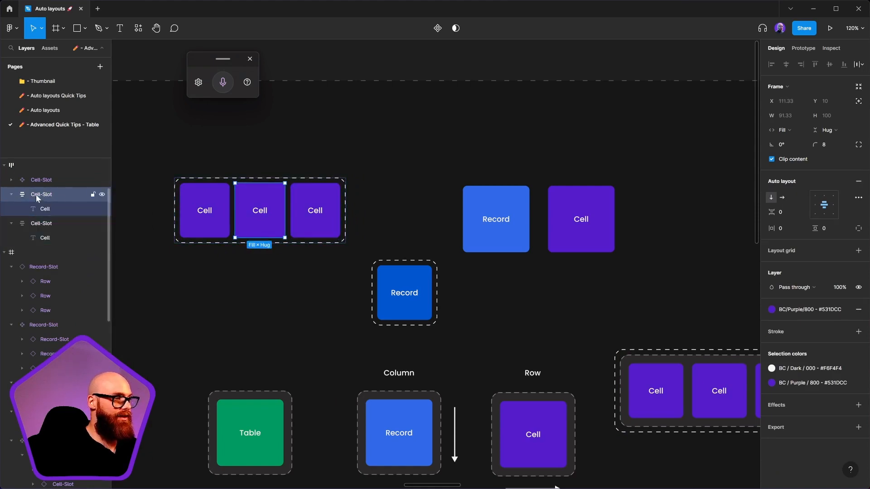
{"action": "left_click", "coordinate": [45, 182]}
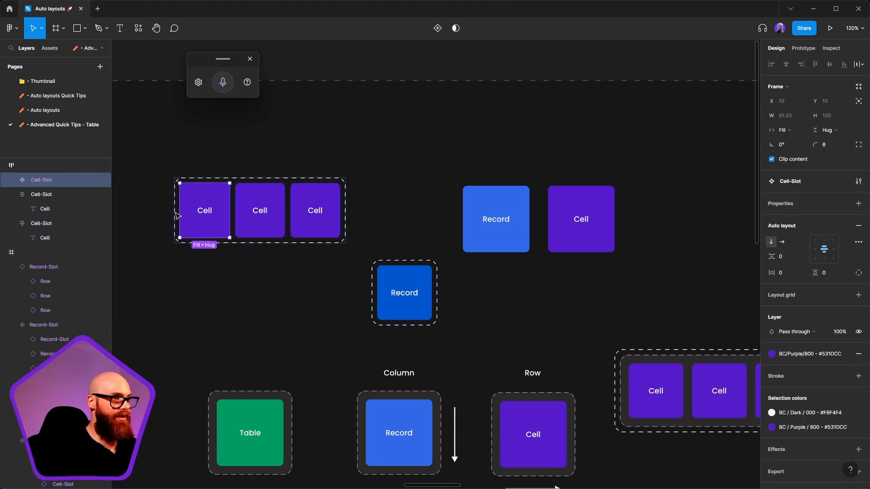
{"action": "left_click", "coordinate": [44, 196]}
{"action": "right_click", "coordinate": [46, 195]}
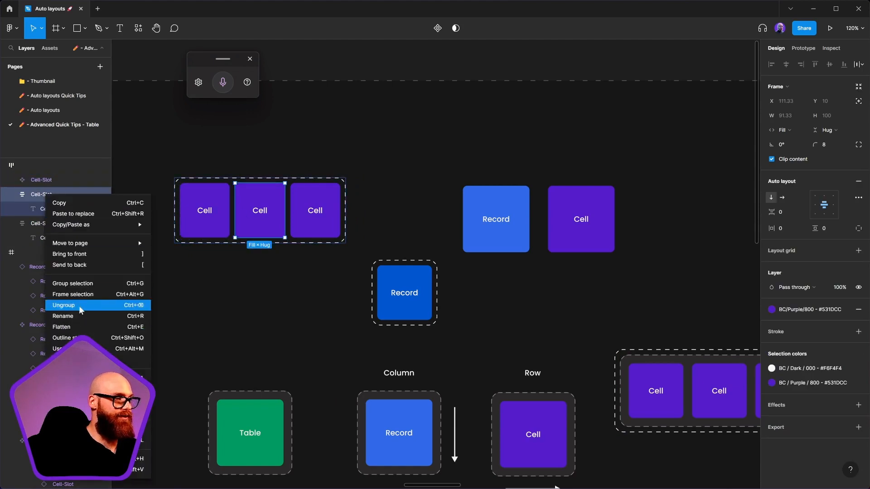
{"action": "left_click", "coordinate": [77, 378]}
- Rename the middle cell's component to Header-Cell
{"action": "double_click", "coordinate": [45, 194]}
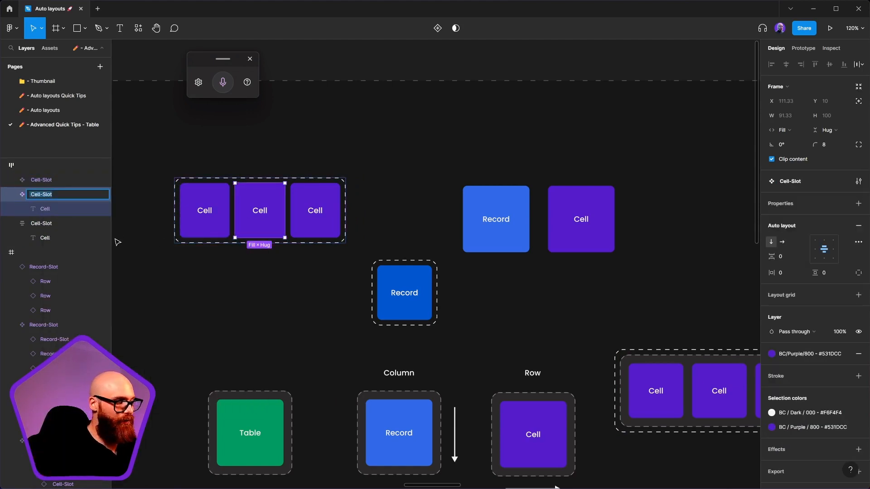
{"action": "key", "text": "BackSpace"}
{"action": "type", "text": "Header"}
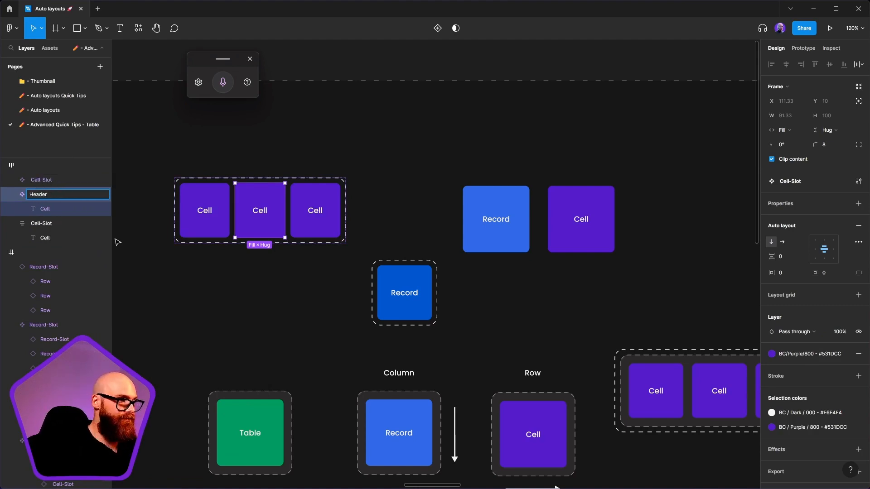
{"action": "type", "text": "-Cel"}
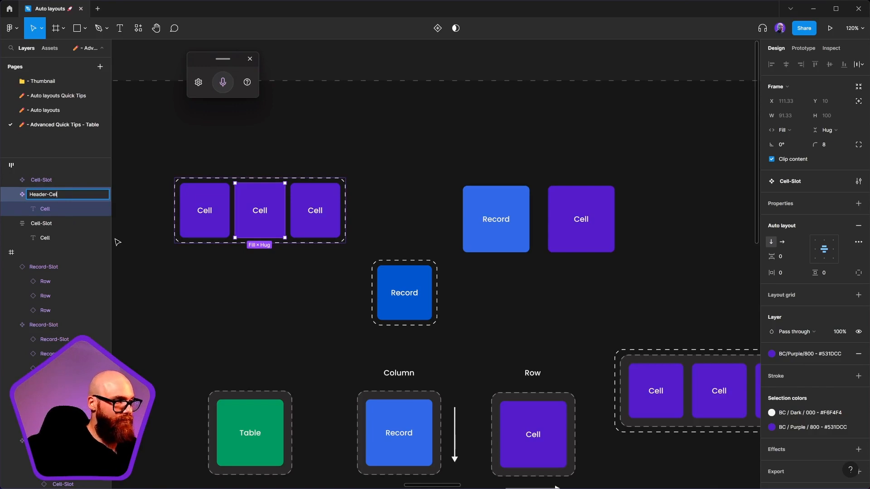
{"action": "type", "text": "l"}
{"action": "key", "text": "Return"}
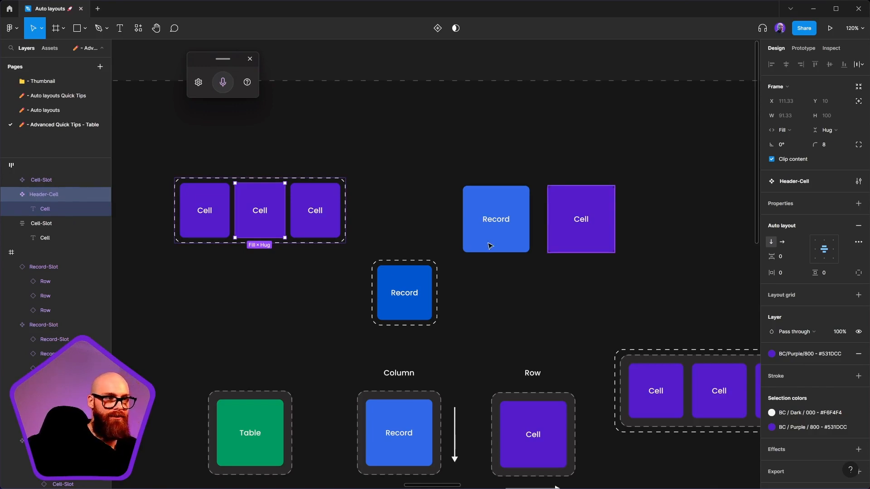
- Remove the Header-Cell's purple fill and set its label text to uppercase
{"action": "left_click", "coordinate": [859, 354]}
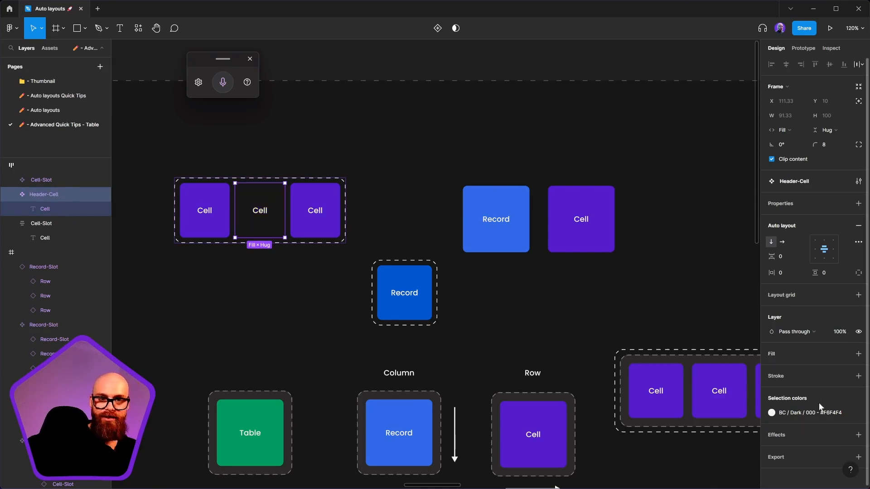
{"action": "left_click", "coordinate": [259, 210]}
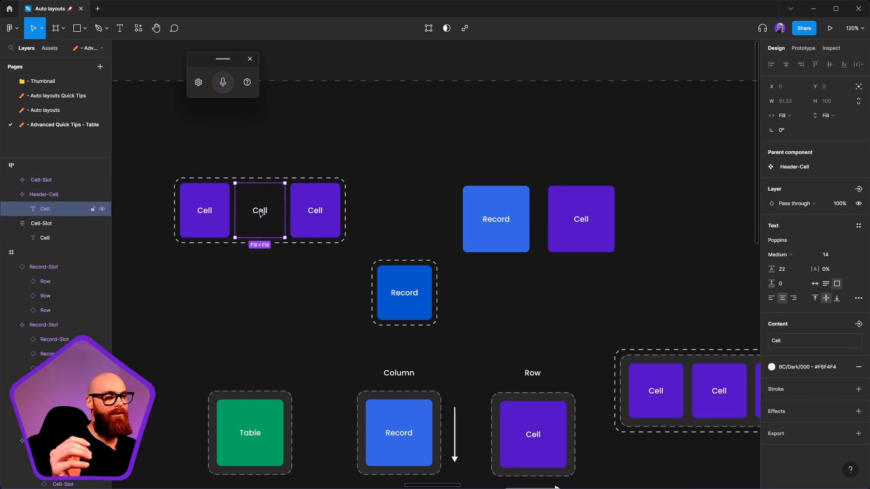
{"action": "left_click", "coordinate": [859, 298]}
{"action": "left_click", "coordinate": [718, 438]}
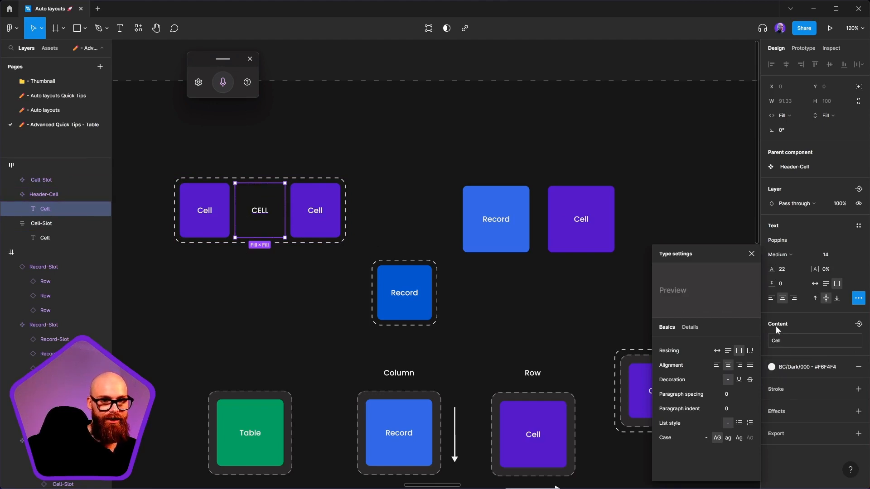
- Create a text component property named Header with the value Header for the Header-Cell's label, and collapse the Header-Cell layer
{"action": "left_click", "coordinate": [858, 324]}
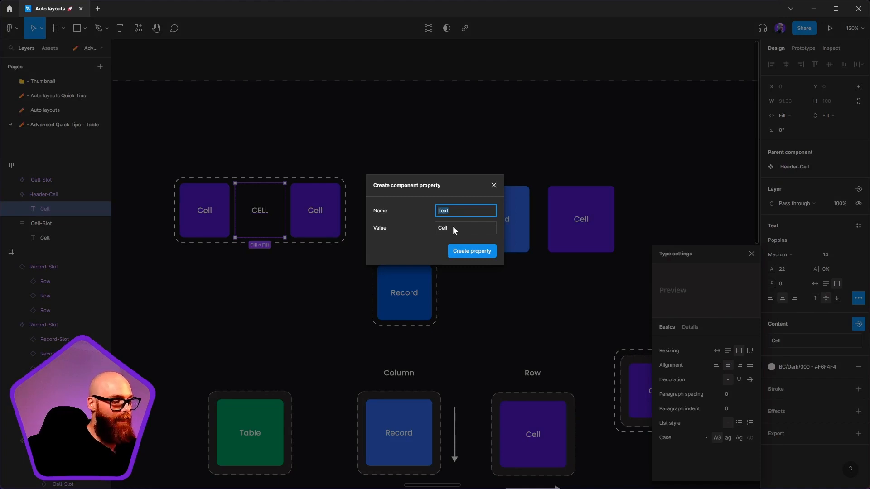
{"action": "type", "text": "Header"}
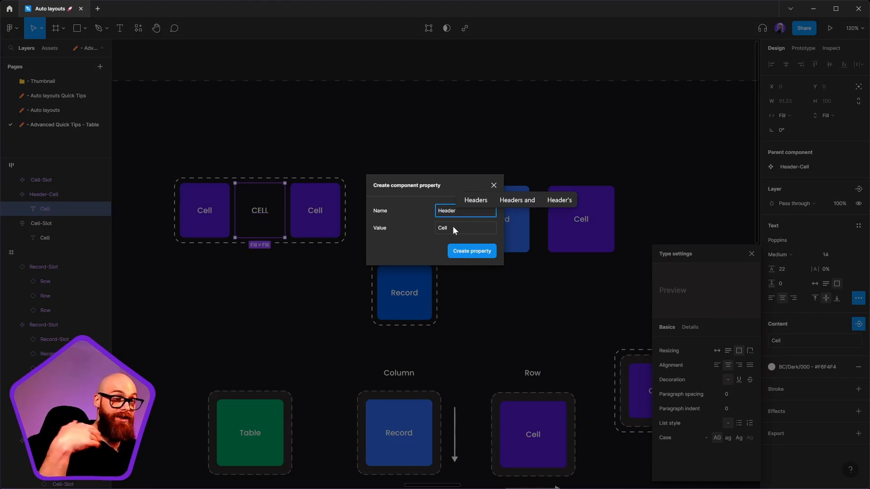
{"action": "key", "text": "Tab"}
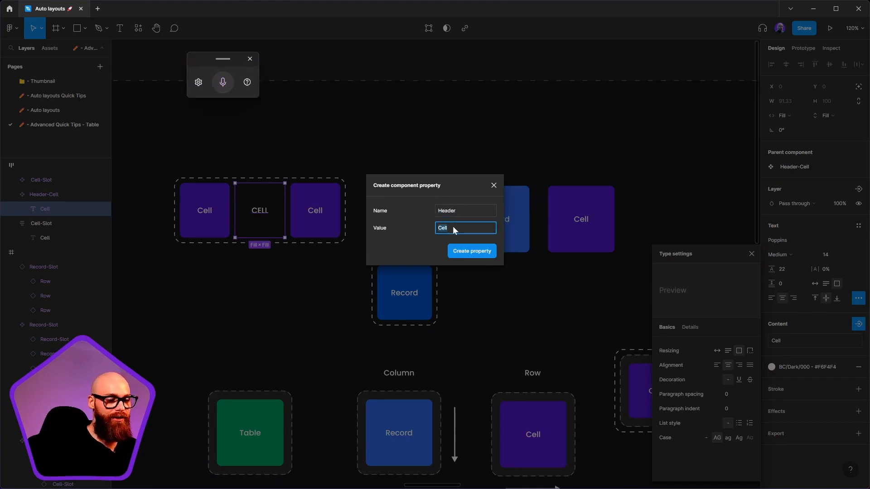
{"action": "key", "text": "BackSpace"}
{"action": "type", "text": "Header"}
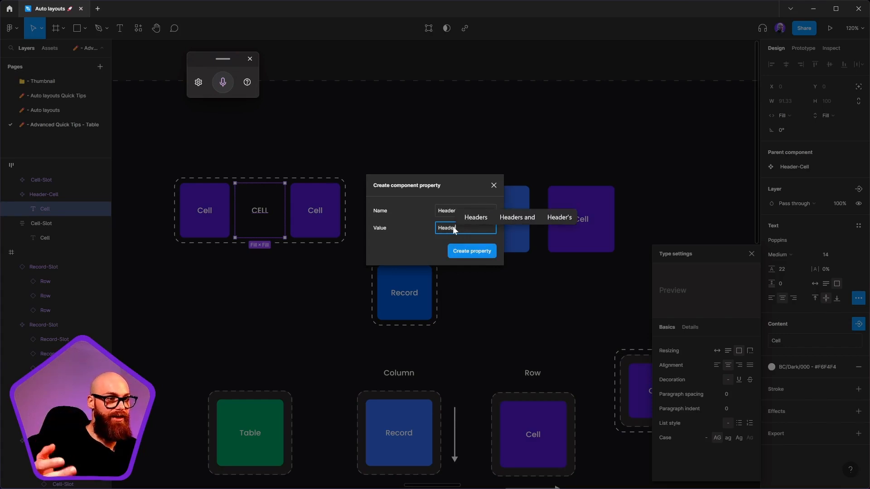
{"action": "left_click", "coordinate": [467, 252]}
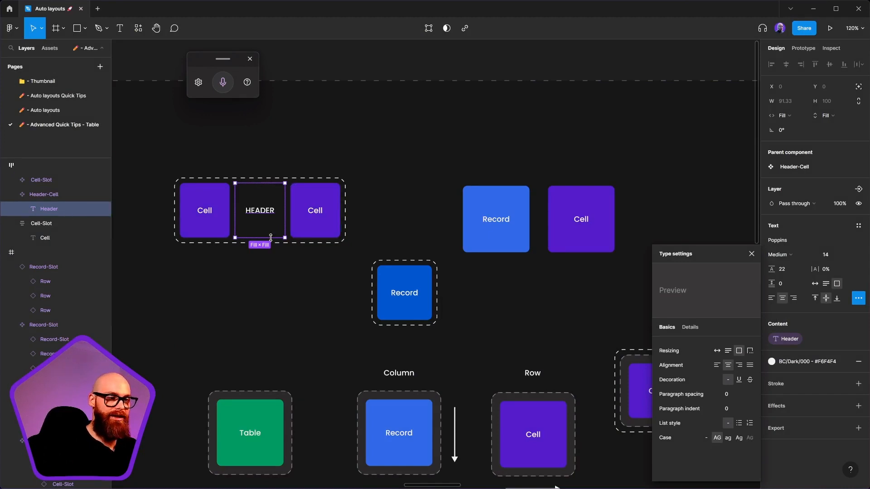
{"action": "left_click", "coordinate": [42, 196]}
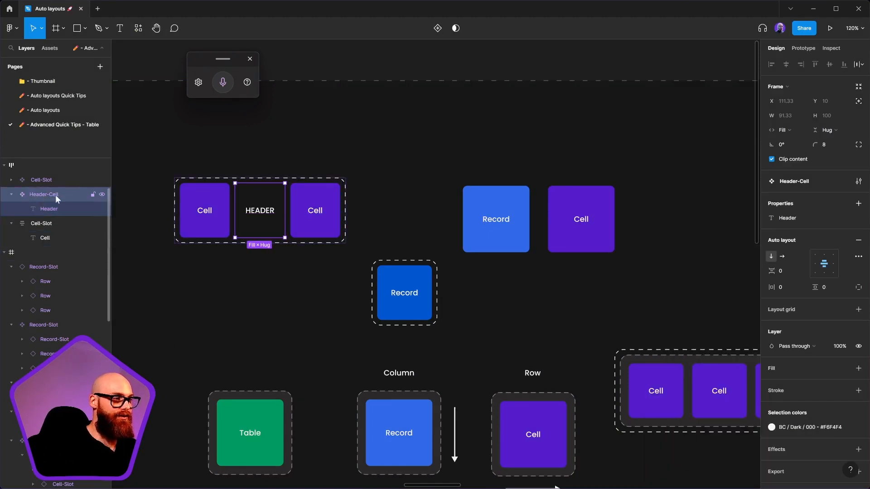
{"action": "left_click", "coordinate": [11, 195]}
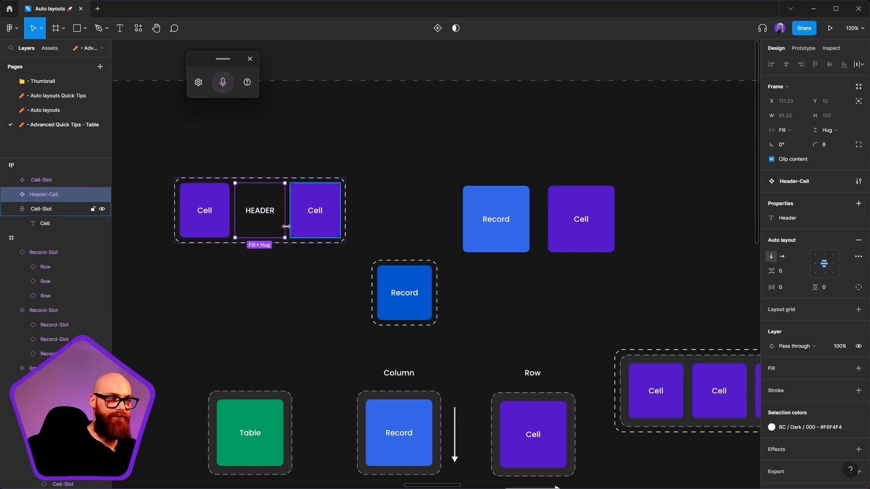
- Remove the purple fill from the third cell in the dashed frame and delete its Cell label
{"action": "left_click", "coordinate": [310, 228]}
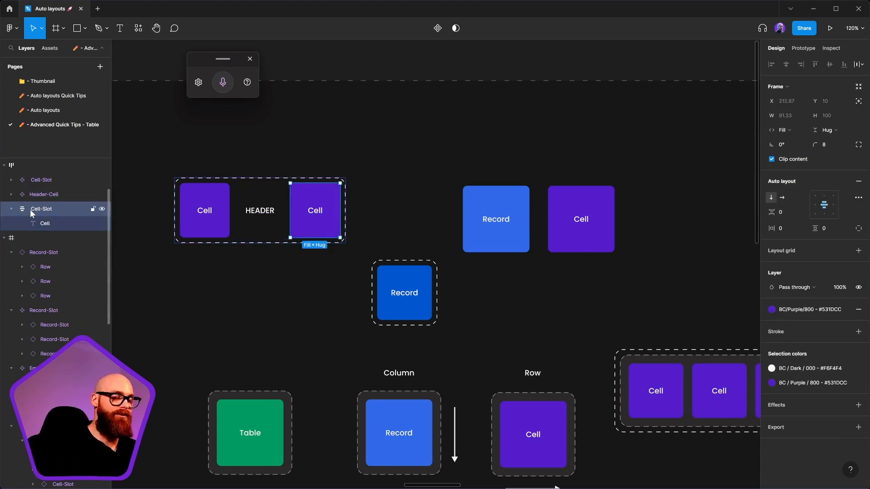
{"action": "left_click", "coordinate": [859, 310]}
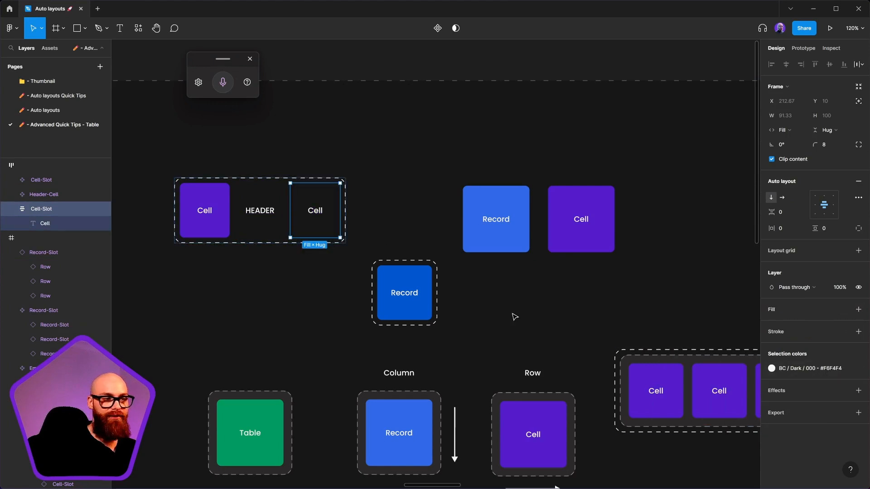
{"action": "double_click", "coordinate": [317, 214]}
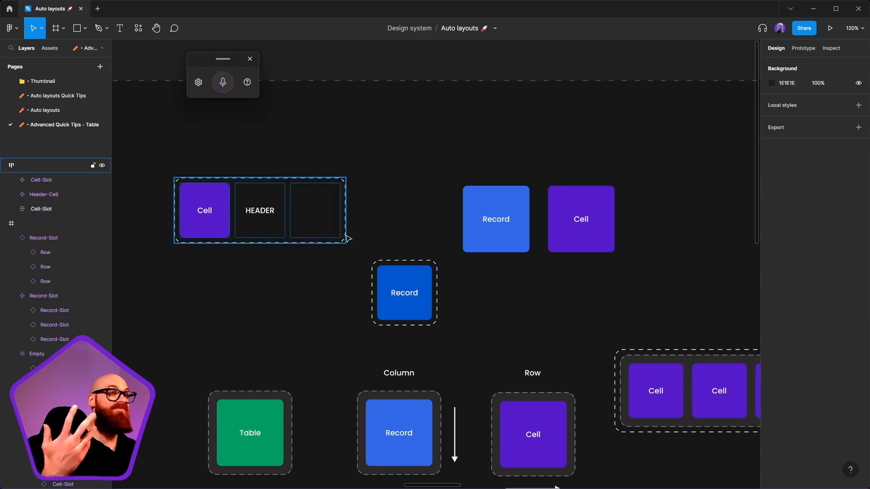
- Rename the emptied third cell to Empty-Cell and turn it into a component
{"action": "left_click", "coordinate": [327, 220]}
{"action": "left_click", "coordinate": [326, 219]}
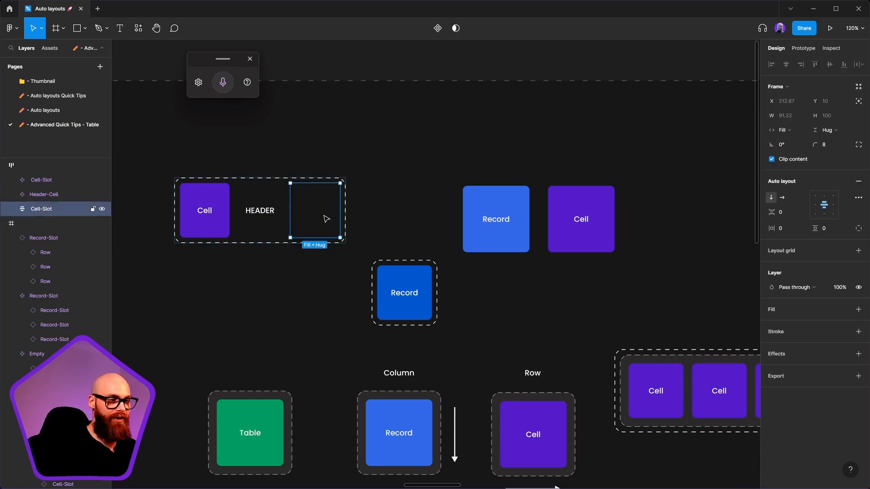
{"action": "double_click", "coordinate": [34, 210]}
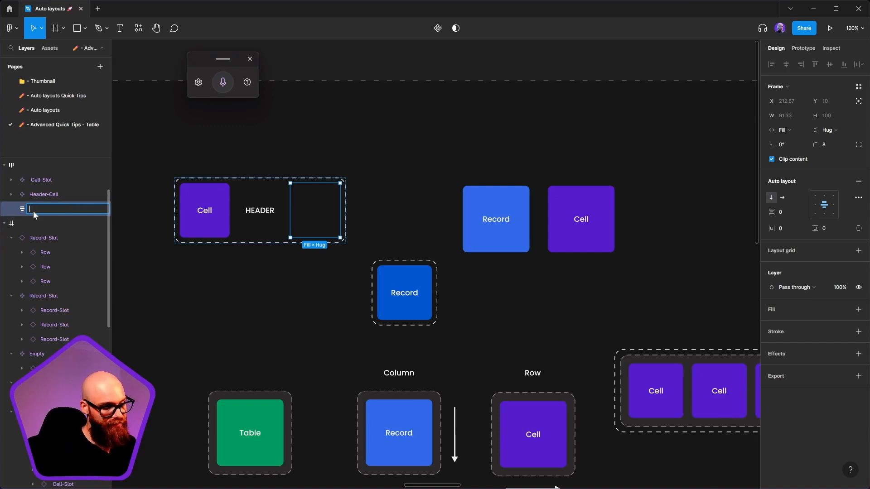
{"action": "type", "text": "Empty cell"}
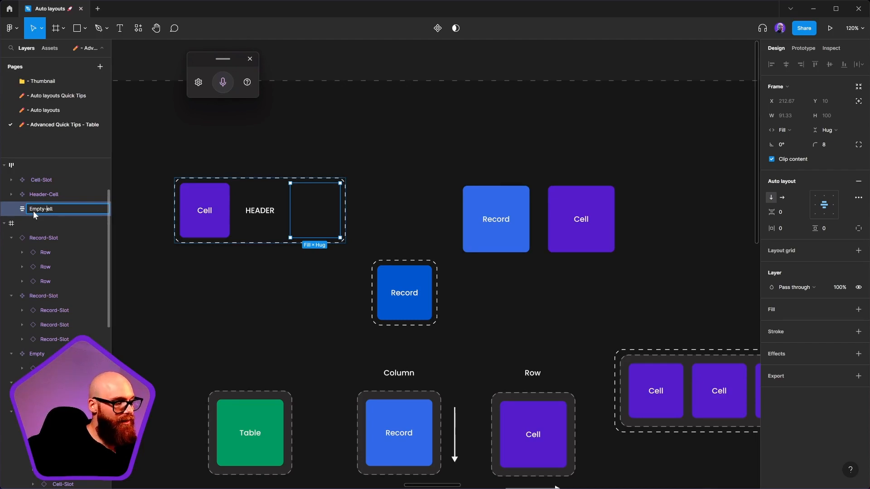
{"action": "left_click", "coordinate": [80, 192]}
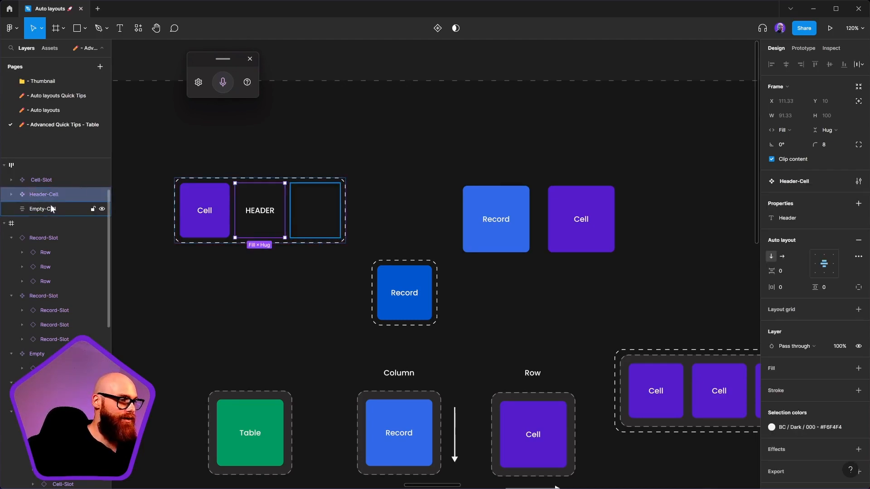
{"action": "right_click", "coordinate": [49, 208]}
{"action": "left_click", "coordinate": [83, 379]}
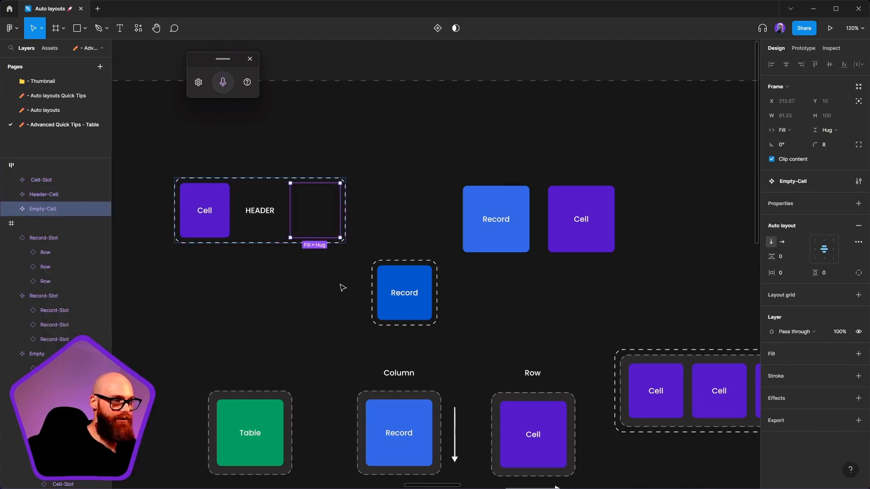
- Examine the Cell-Slot, Header-Cell and Empty-Cell components, plus the Row and Cell-Slot instances nested in the Header component
{"action": "left_click", "coordinate": [57, 183]}
{"action": "left_click", "coordinate": [57, 194]}
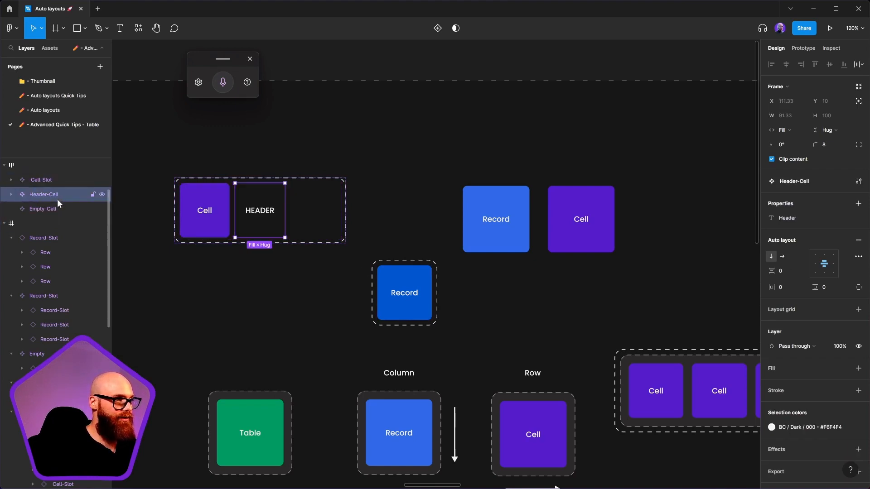
{"action": "left_click", "coordinate": [57, 210]}
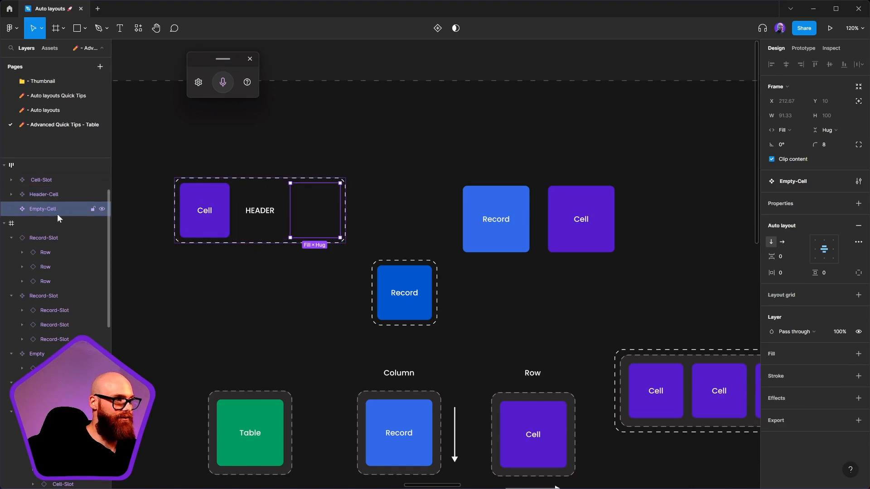
{"action": "left_click", "coordinate": [260, 305]}
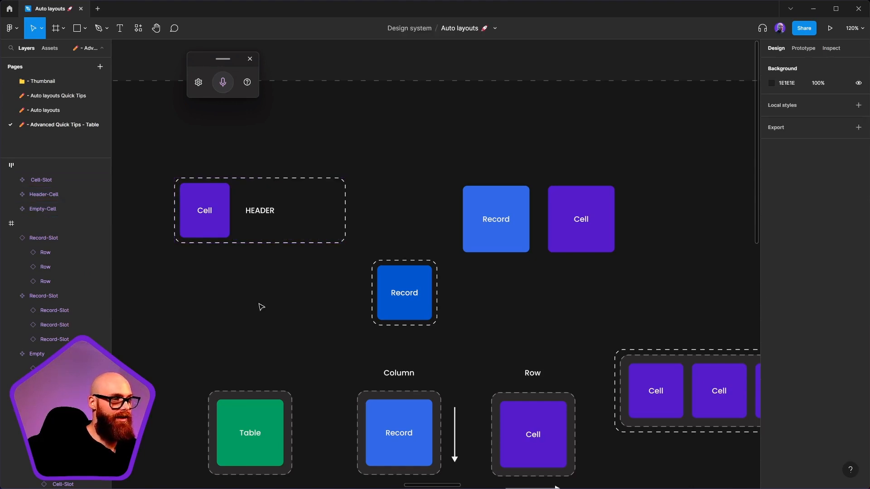
{"action": "scroll", "coordinate": [321, 218], "scroll_direction": "down", "scroll_amount": 5}
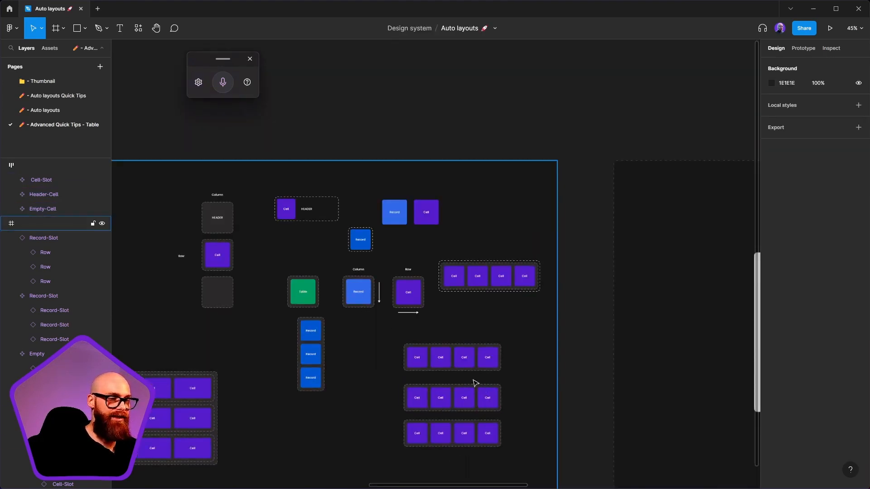
{"action": "scroll", "coordinate": [473, 379], "scroll_direction": "up", "scroll_amount": 3}
{"action": "left_click", "coordinate": [379, 351]}
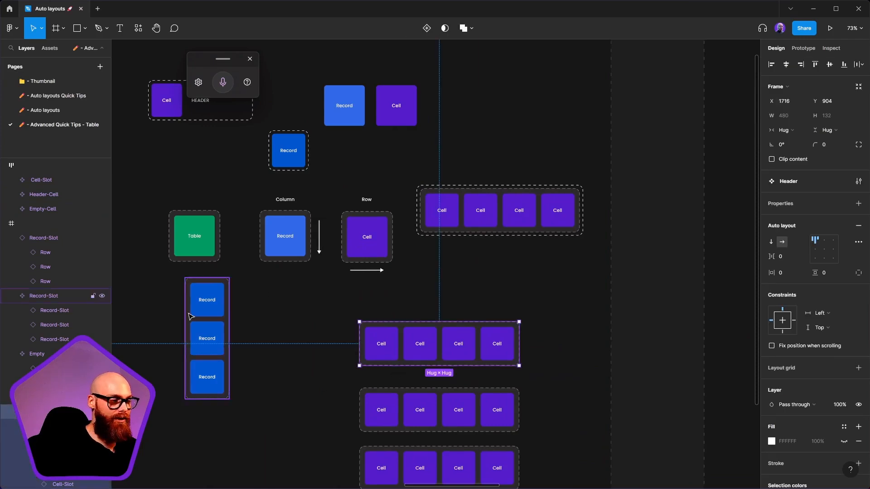
{"action": "left_click", "coordinate": [398, 357]}
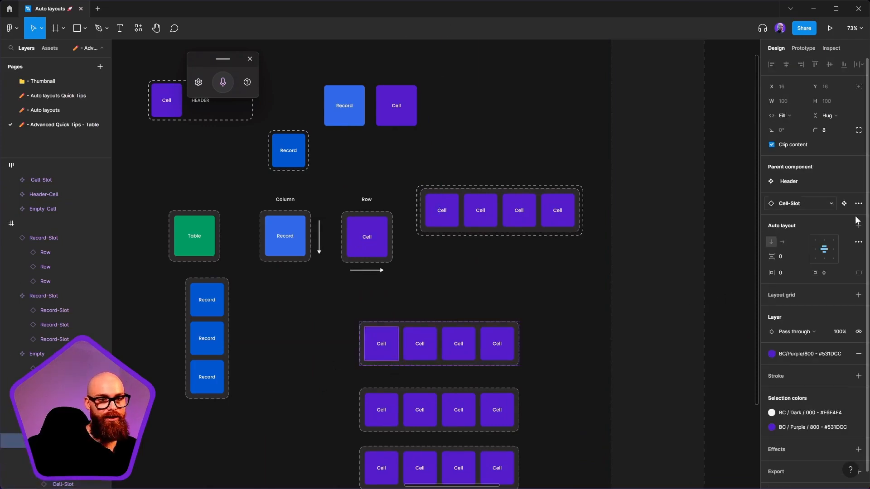
{"action": "scroll", "coordinate": [55, 435], "scroll_direction": "down", "scroll_amount": 1}
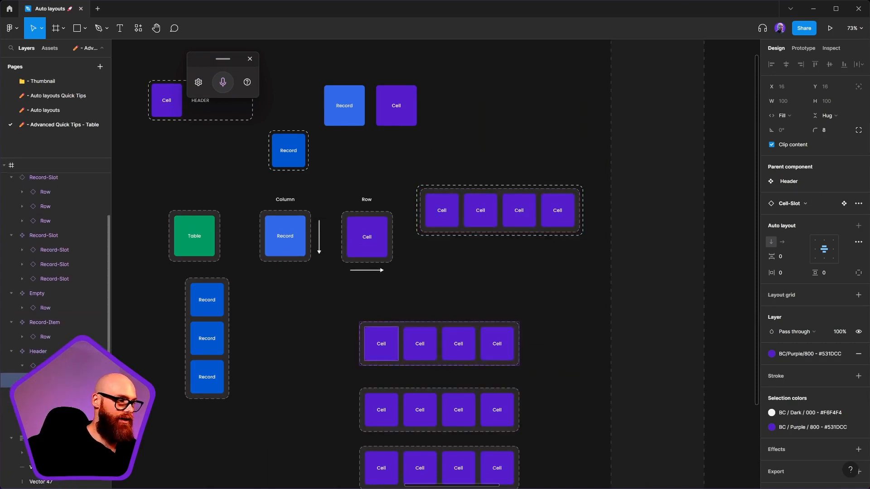
{"action": "left_click", "coordinate": [40, 352]}
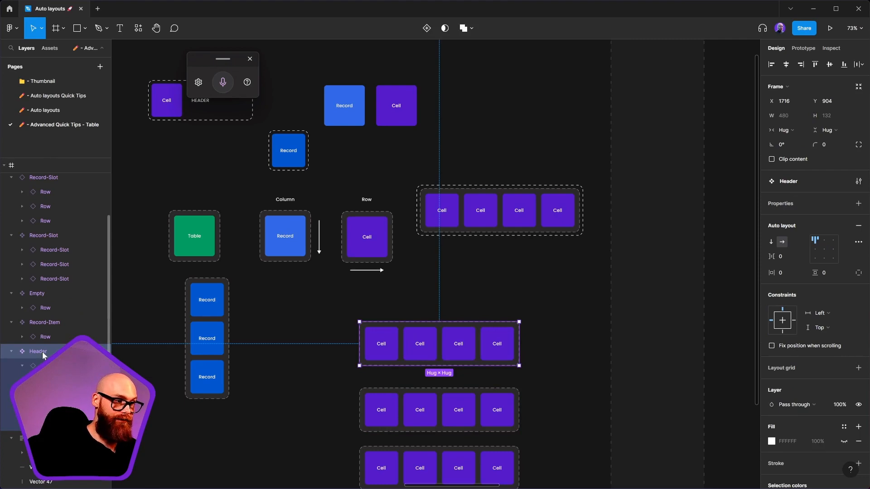
{"action": "left_click", "coordinate": [44, 366]}
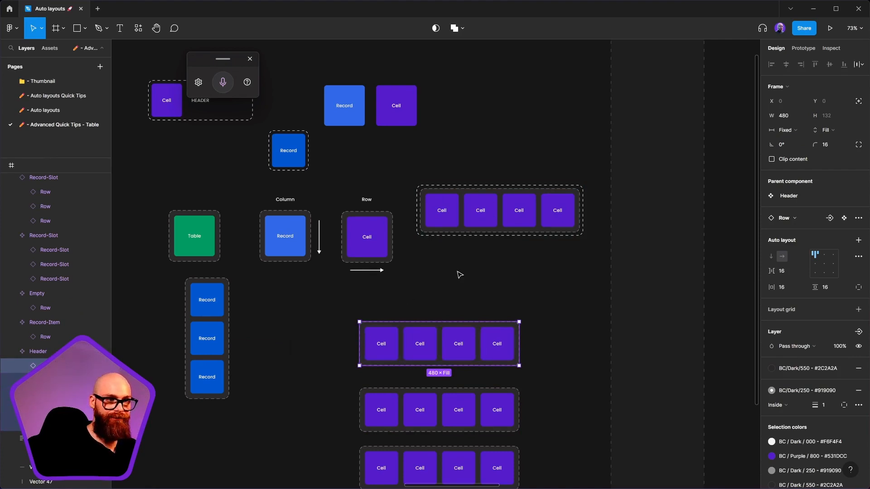
- Duplicate the first Cell-Slot in the main Row component four times
{"action": "left_click", "coordinate": [446, 219]}
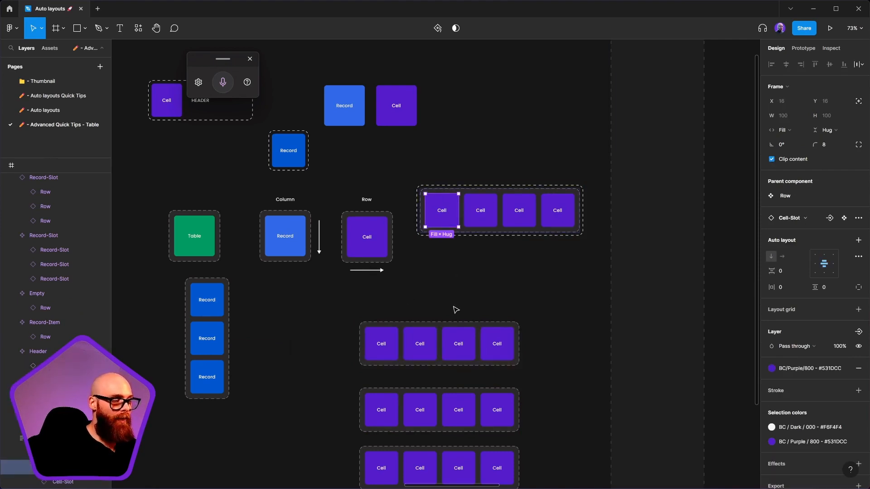
{"action": "key", "text": "ctrl+d"}
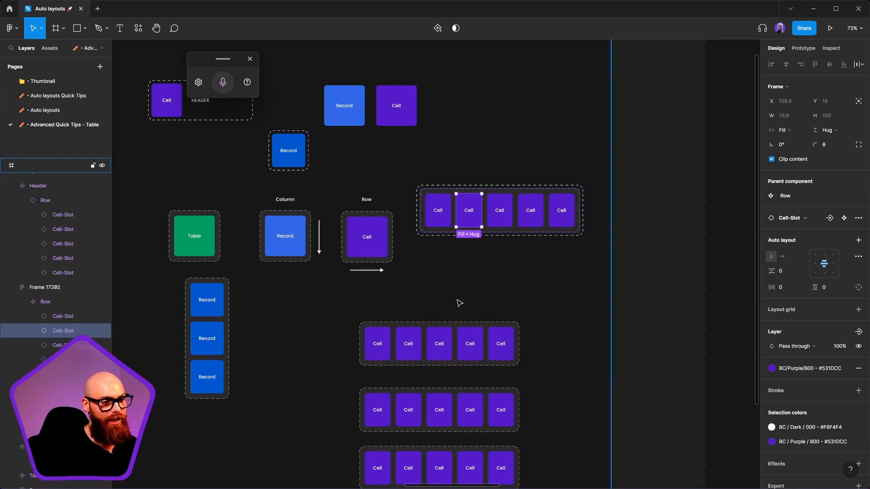
{"action": "key", "text": "ctrl+d"}
{"action": "key", "text": "ctrl+d"}
{"action": "key", "text": "ctrl+d"}
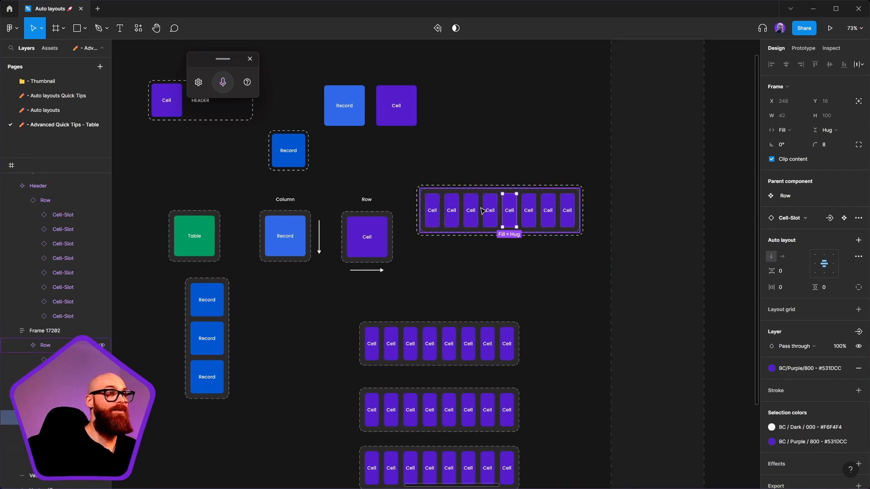
- Delete the four duplicated Cell-Slots from the main Row component and select the Record-Item component
{"action": "key", "text": "Delete"}
{"action": "key", "text": "Delete"}
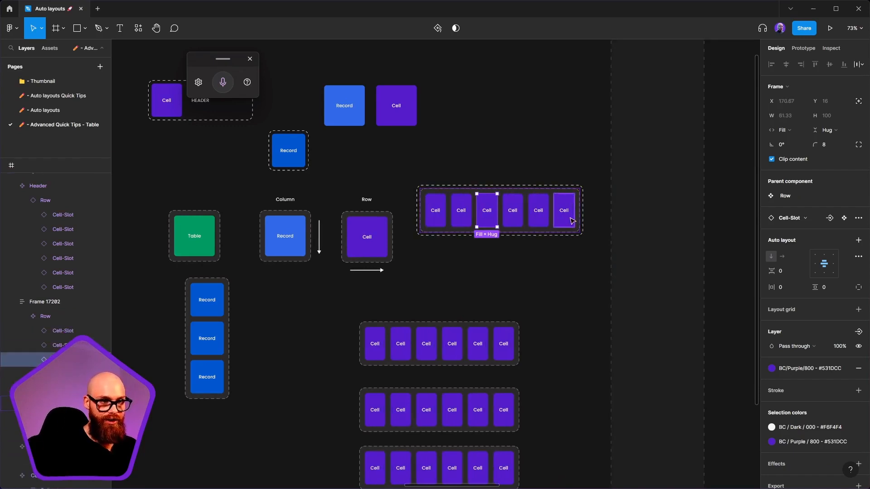
{"action": "key", "text": "Delete"}
{"action": "key", "text": "Delete"}
{"action": "scroll", "coordinate": [467, 326], "scroll_direction": "down", "scroll_amount": 3}
{"action": "scroll", "coordinate": [466, 327], "scroll_direction": "left", "scroll_amount": 1}
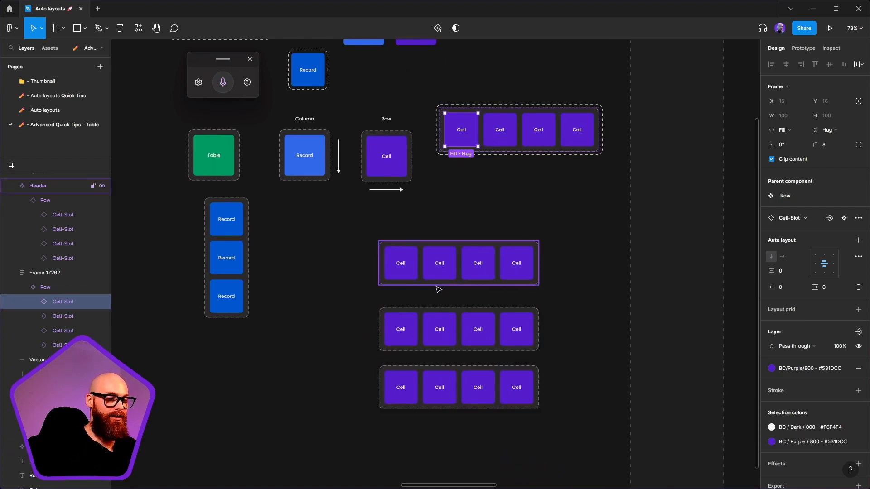
{"action": "left_click", "coordinate": [444, 346]}
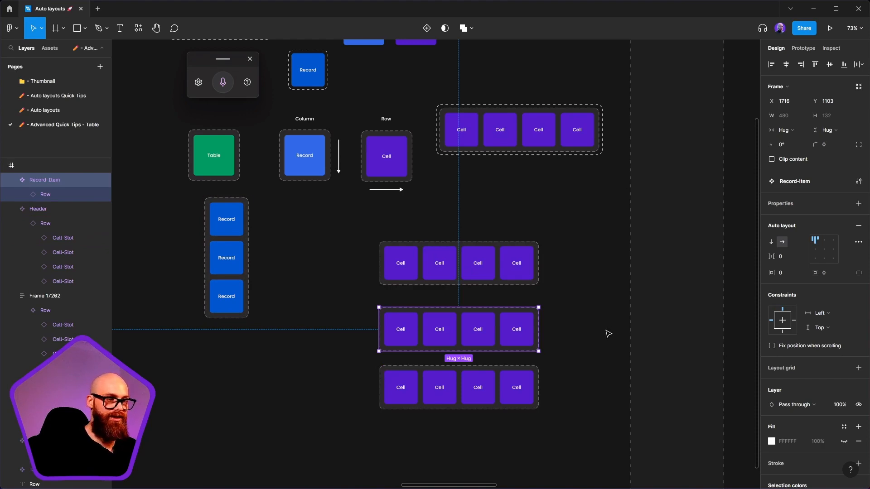
{"action": "left_click", "coordinate": [471, 136]}
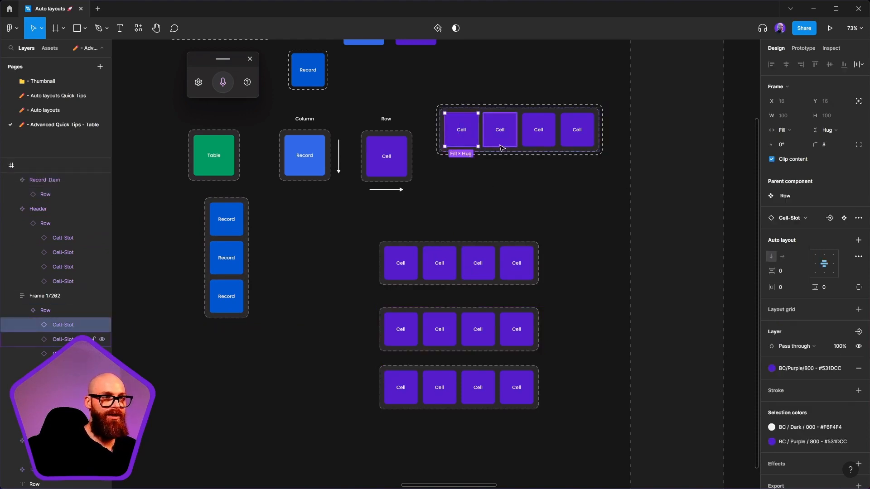
{"action": "left_click", "coordinate": [500, 133], "text": "shift"}
{"action": "left_click", "coordinate": [538, 133], "text": "shift"}
{"action": "scroll", "coordinate": [287, 221], "scroll_direction": "up", "scroll_amount": 5}
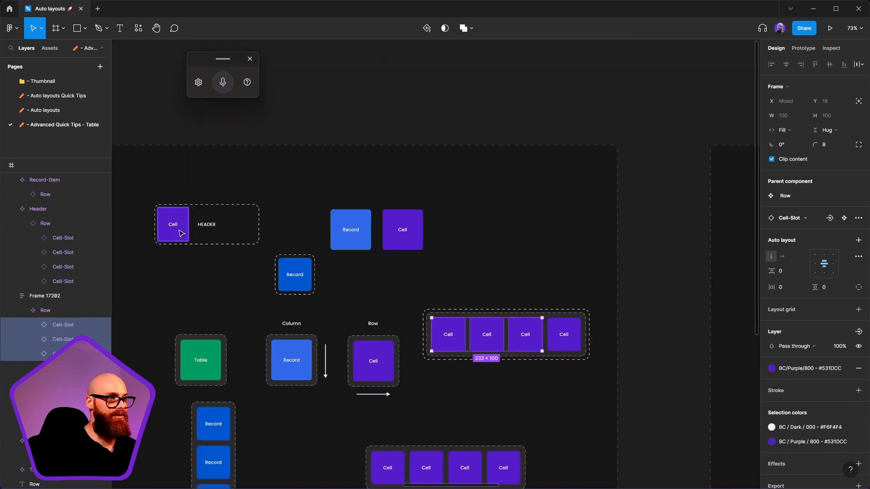
{"action": "left_click", "coordinate": [560, 389]}
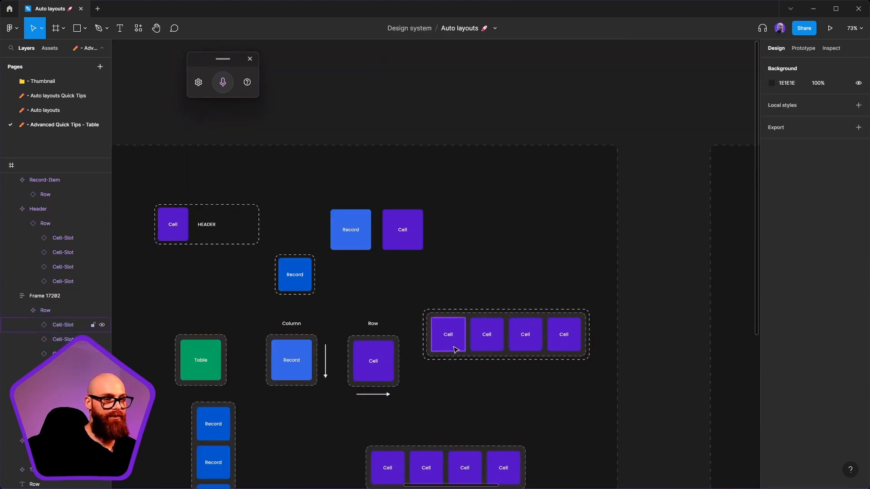
{"action": "scroll", "coordinate": [446, 334], "scroll_direction": "up", "scroll_amount": 3}
{"action": "left_click", "coordinate": [463, 343]}
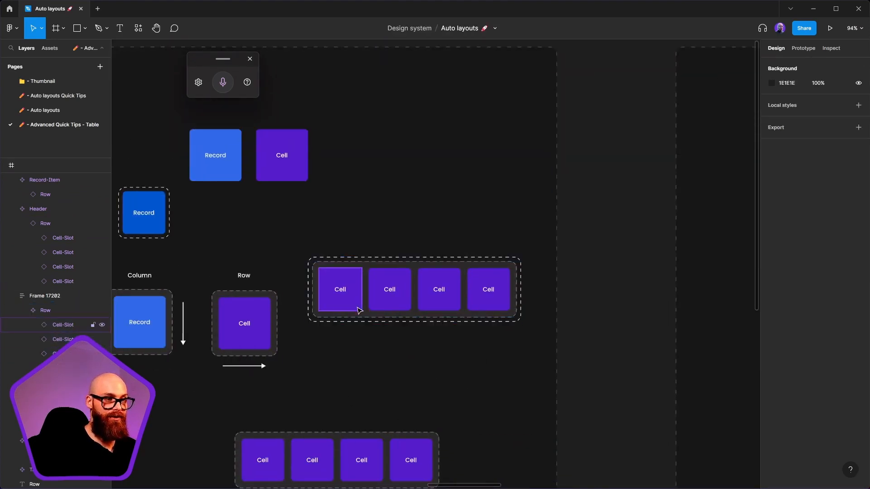
{"action": "left_click", "coordinate": [405, 308], "text": "shift"}
{"action": "left_click", "coordinate": [438, 301], "text": "shift"}
{"action": "left_click", "coordinate": [499, 302], "text": "shift"}
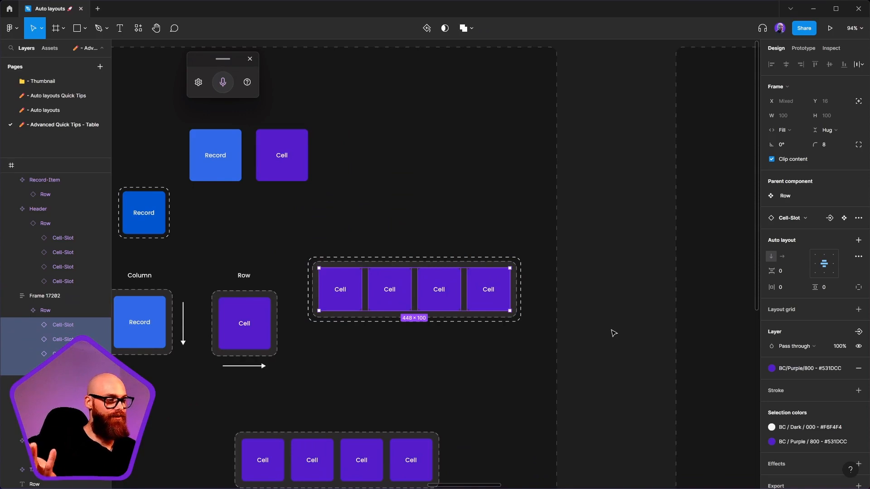
{"action": "left_click", "coordinate": [829, 219]}
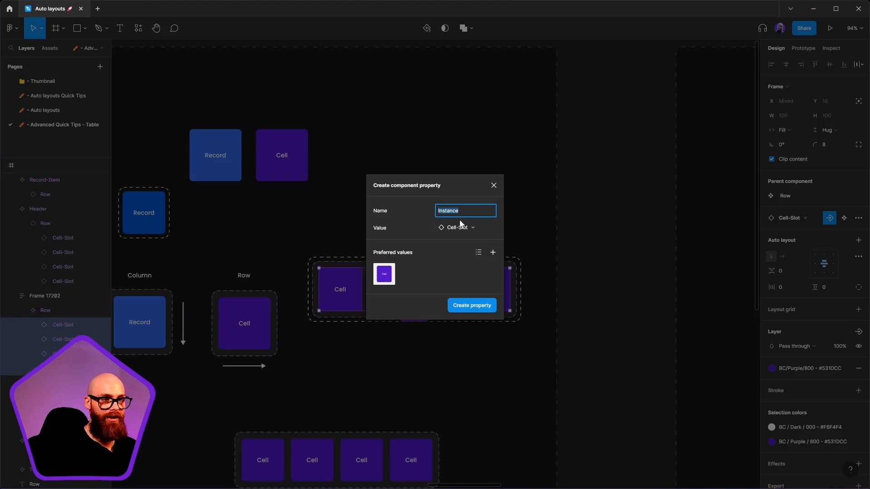
{"action": "key", "text": "BackSpace"}
{"action": "type", "text": "C"}
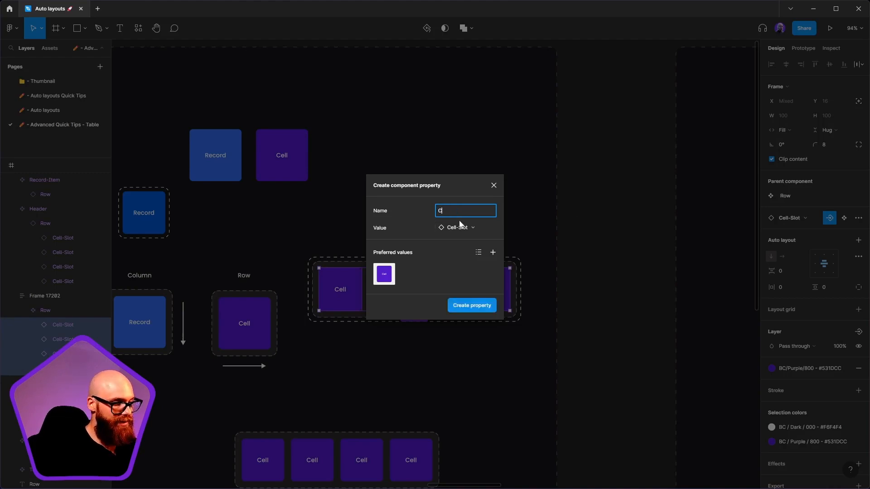
{"action": "type", "text": "ells"}
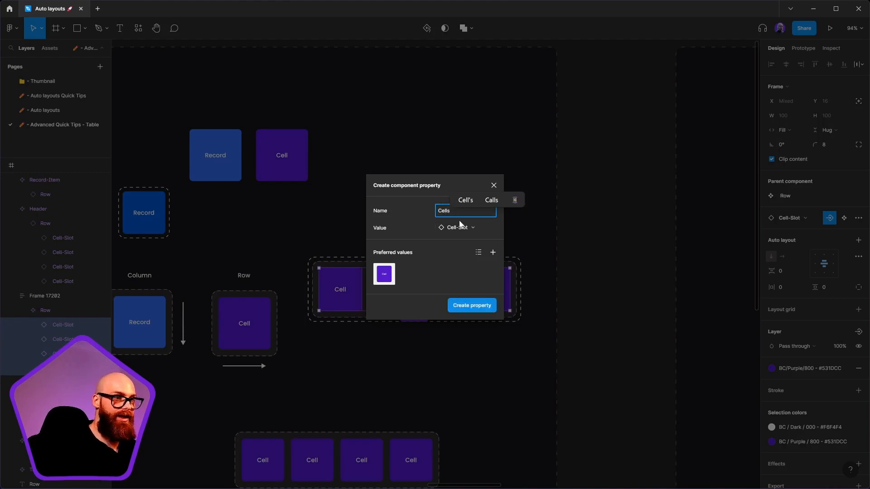
{"action": "left_click", "coordinate": [450, 270]}
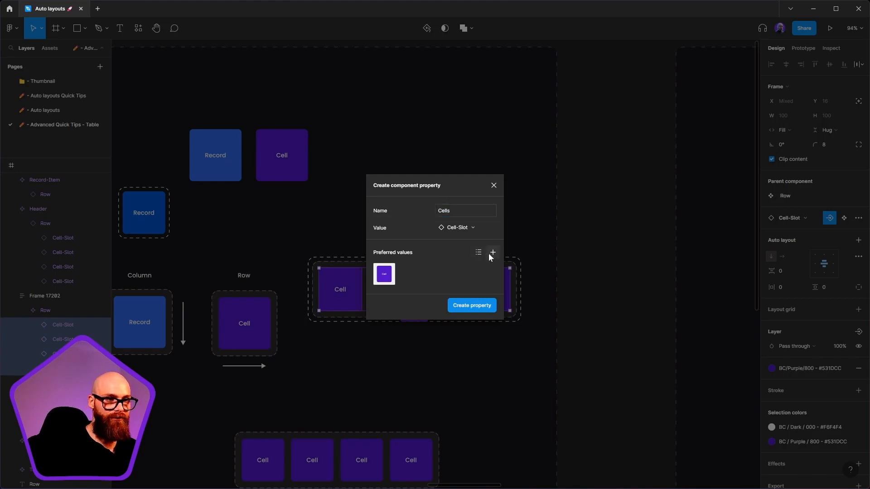
{"action": "left_click", "coordinate": [492, 252]}
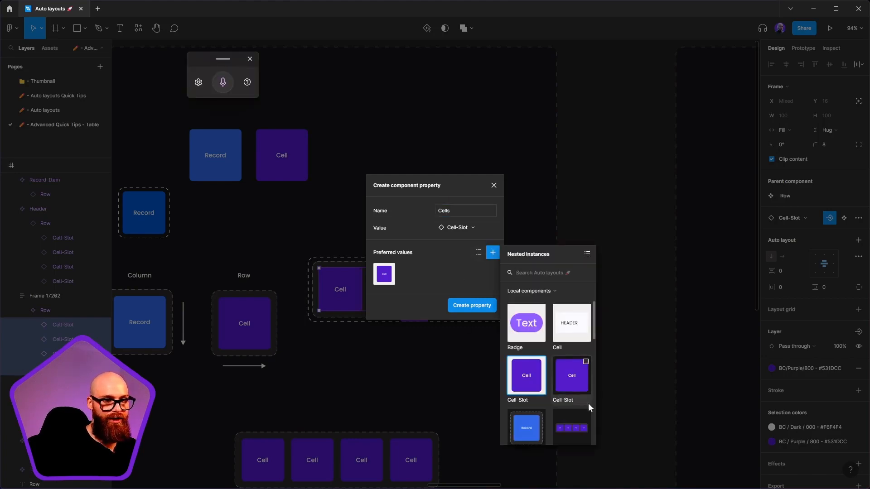
{"action": "scroll", "coordinate": [562, 371], "scroll_direction": "down", "scroll_amount": 5}
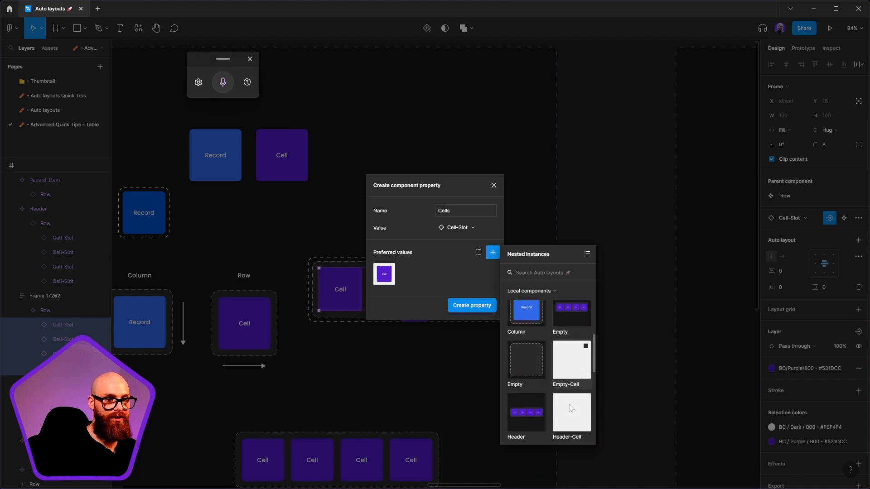
{"action": "scroll", "coordinate": [545, 375], "scroll_direction": "up", "scroll_amount": 5}
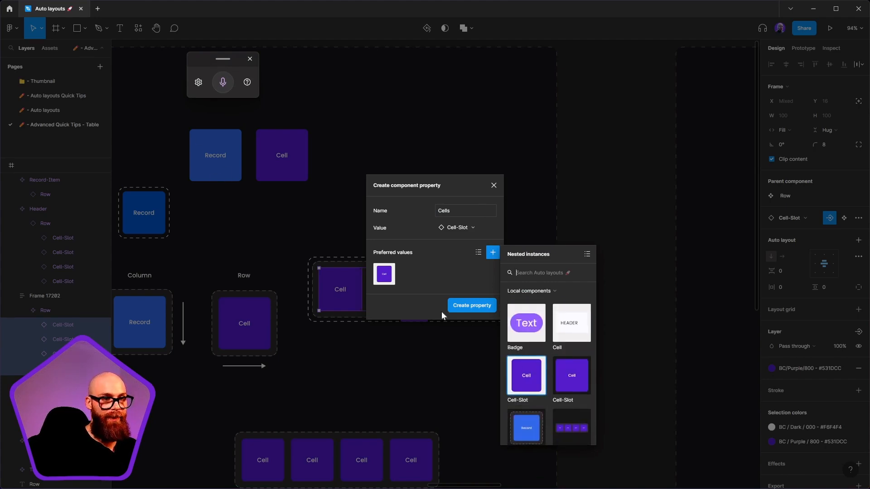
{"action": "left_click", "coordinate": [494, 186]}
- Rename the auto layout frame holding the Cell-Slot, Header-Cell and Empty-Cell components to Cell elements
{"action": "left_click_drag", "start_coordinate": [141, 200], "coordinate": [360, 284]}
{"action": "left_click", "coordinate": [243, 209]}
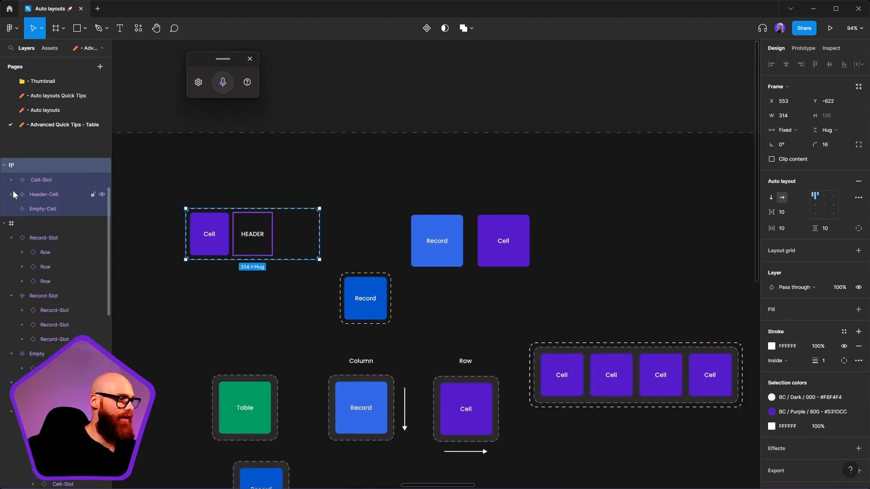
{"action": "key", "text": "shift+2"}
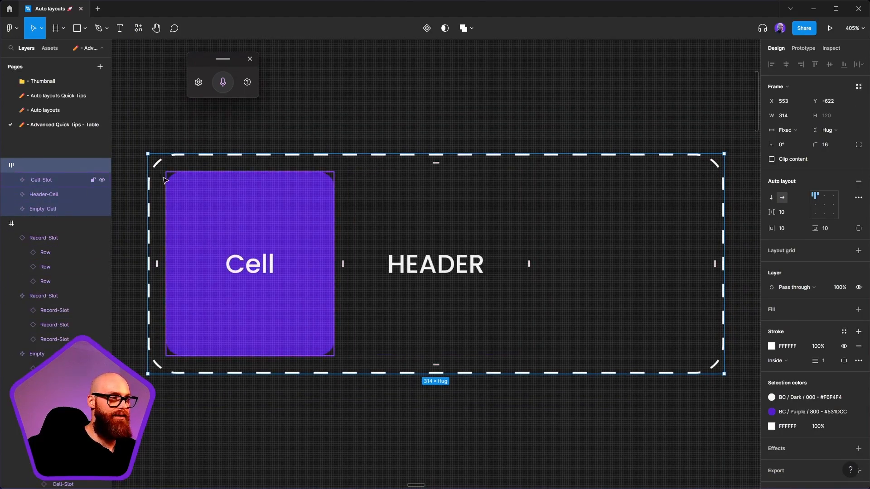
{"action": "double_click", "coordinate": [26, 166]}
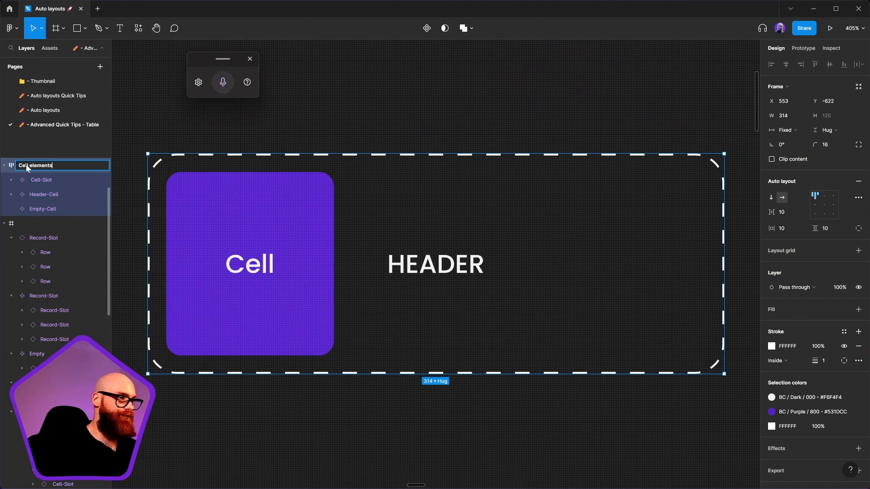
{"action": "key", "text": "Return"}
- Delete the last three Cell-Slots from the main Row component, keeping only the first one
{"action": "scroll", "coordinate": [323, 214], "scroll_direction": "down", "scroll_amount": 5}
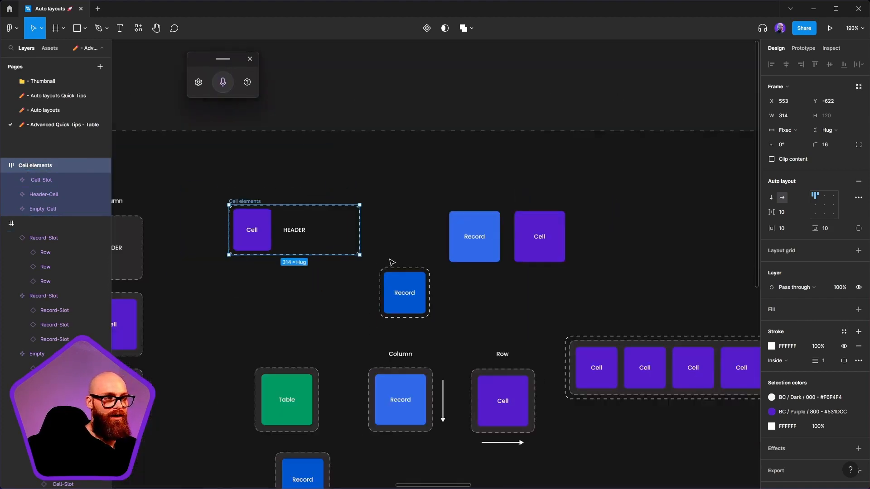
{"action": "scroll", "coordinate": [484, 296], "scroll_direction": "right", "scroll_amount": 5}
{"action": "scroll", "coordinate": [485, 296], "scroll_direction": "down", "scroll_amount": 2}
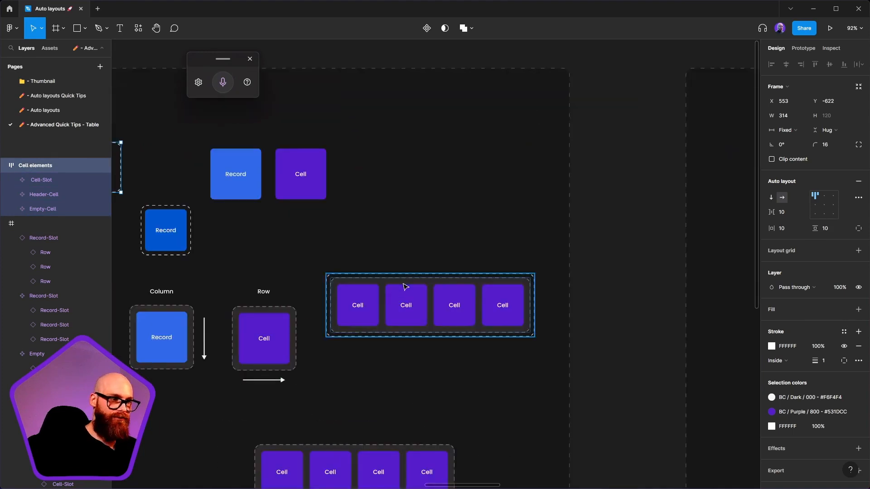
{"action": "left_click", "coordinate": [461, 324]}
{"action": "scroll", "coordinate": [206, 179], "scroll_direction": "left", "scroll_amount": 5}
{"action": "scroll", "coordinate": [207, 179], "scroll_direction": "up", "scroll_amount": 1}
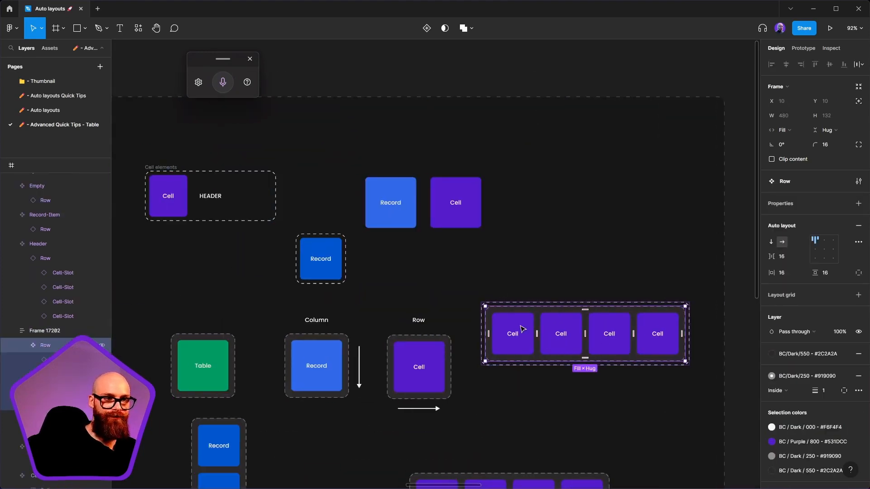
{"action": "left_click", "coordinate": [63, 359]}
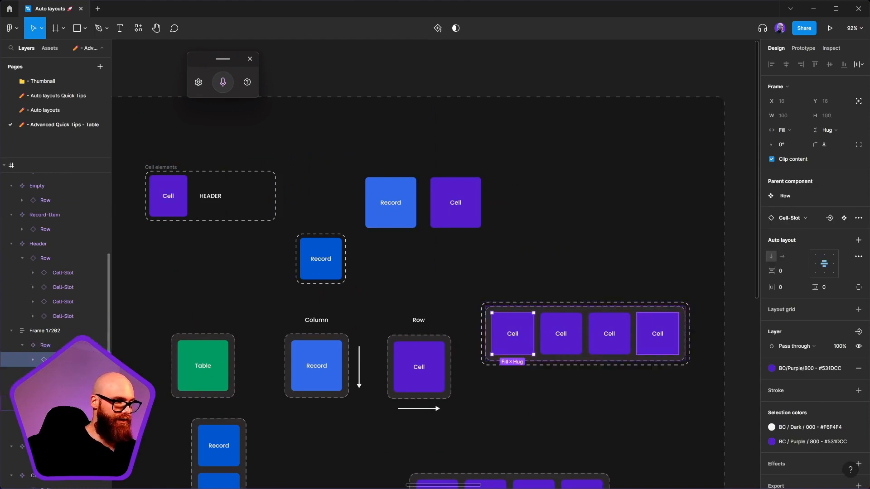
{"action": "left_click", "coordinate": [64, 404], "text": "shift"}
{"action": "left_click", "coordinate": [64, 374]}
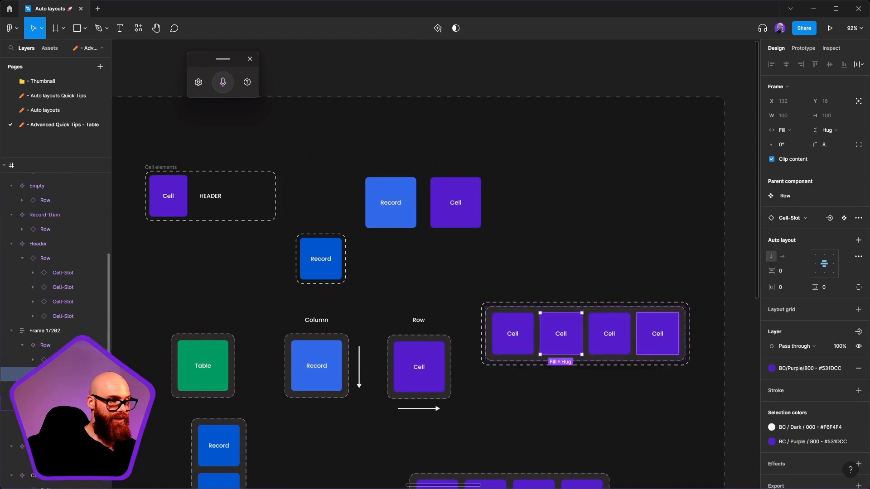
{"action": "left_click", "coordinate": [64, 404], "text": "shift"}
{"action": "key", "text": "Delete"}
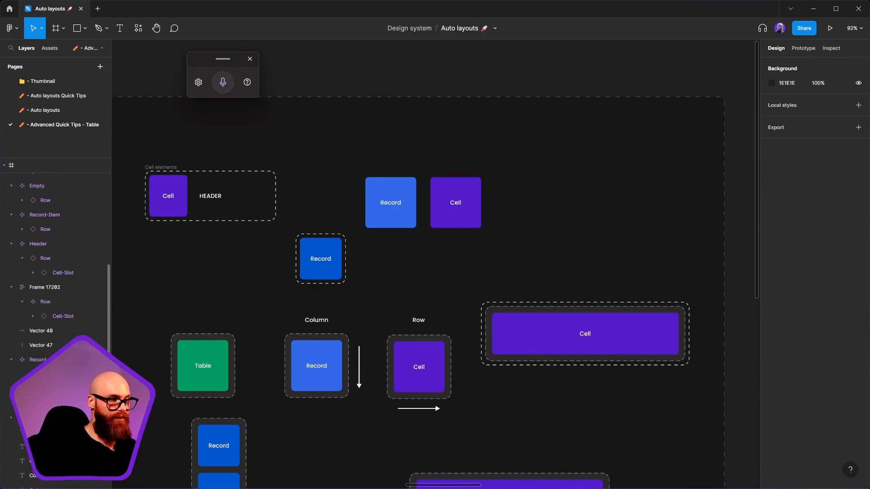
- Begin an instance swap property for the main Row's remaining Cell-Slot and name it Cell elements
{"action": "left_click", "coordinate": [390, 203]}
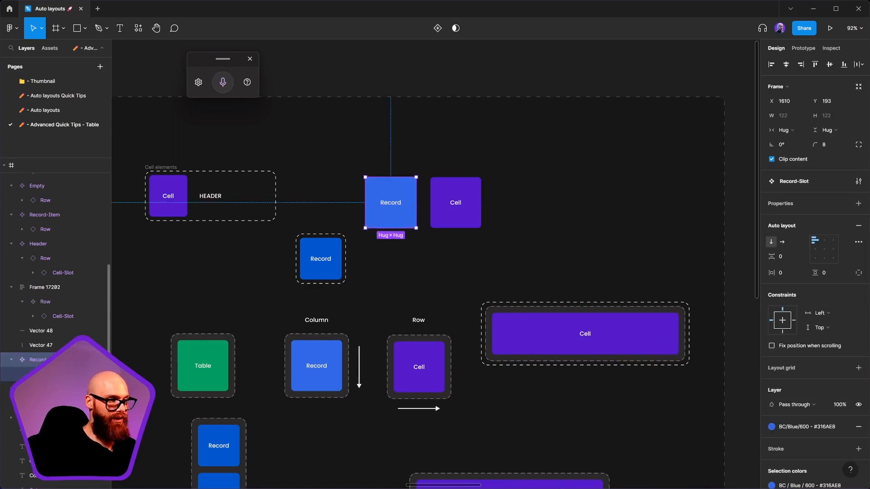
{"action": "left_click", "coordinate": [543, 336]}
{"action": "double_click", "coordinate": [543, 335]}
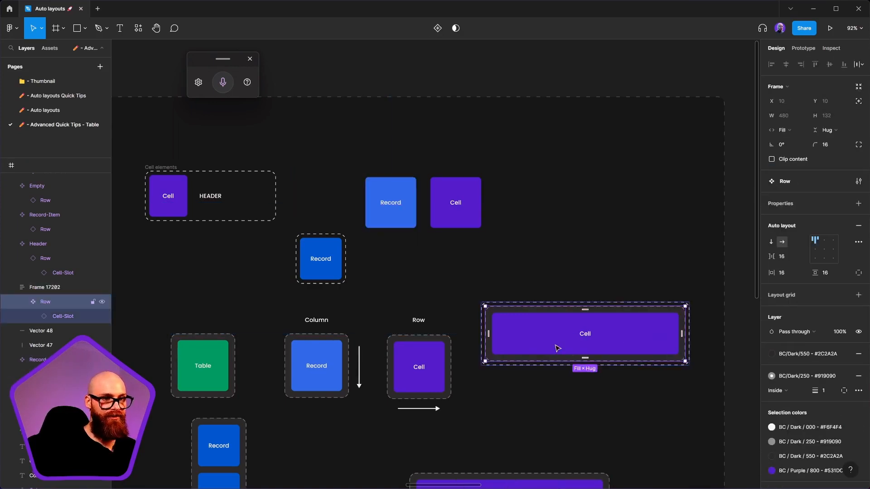
{"action": "double_click", "coordinate": [543, 335]}
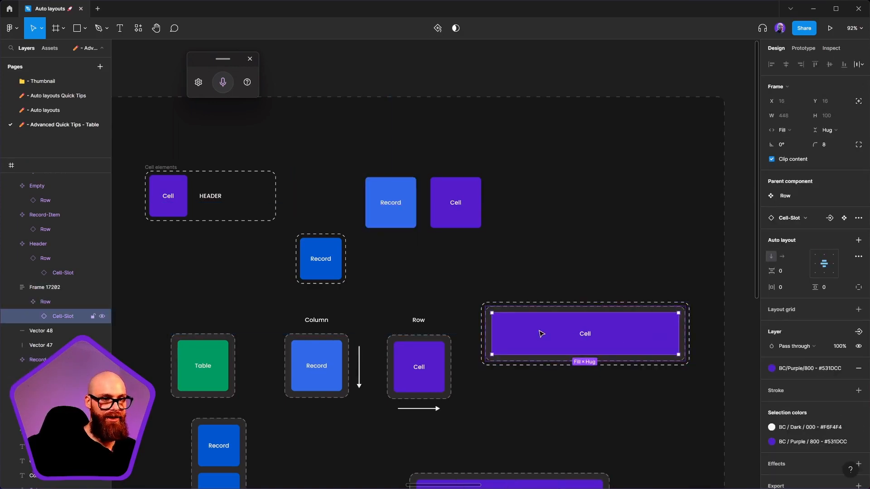
{"action": "left_click", "coordinate": [799, 217]}
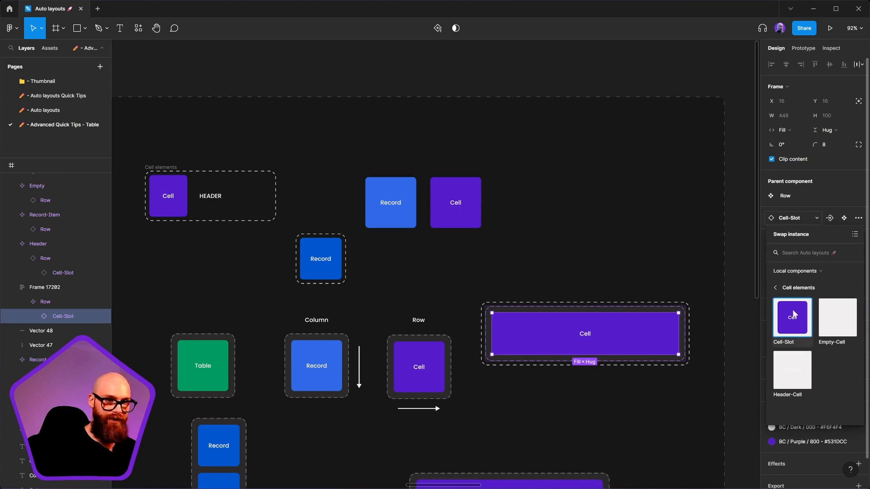
{"action": "left_click", "coordinate": [828, 218]}
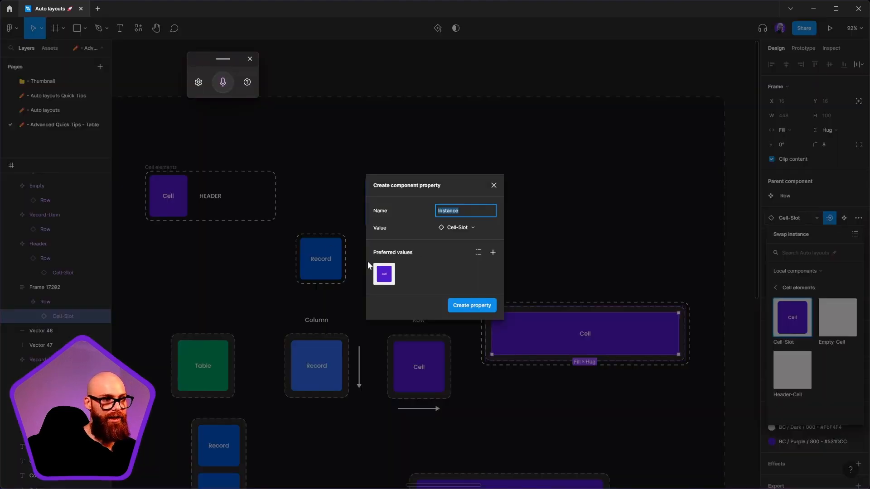
{"action": "left_click", "coordinate": [496, 254]}
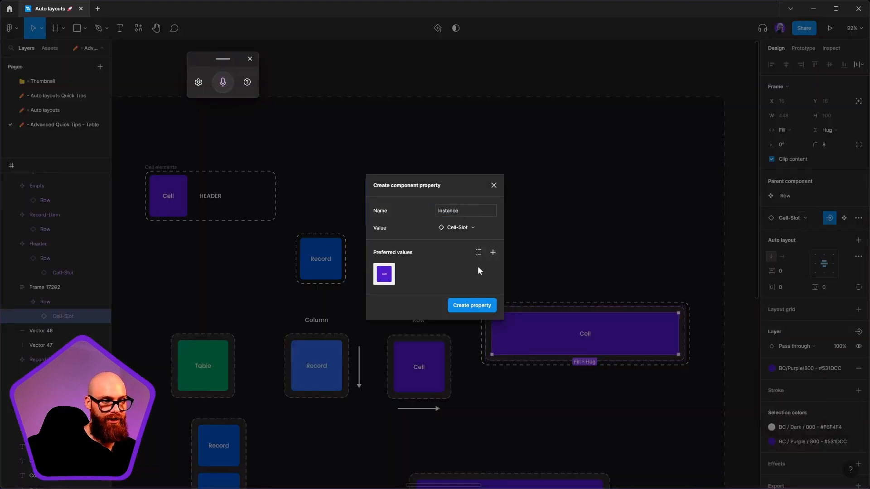
{"action": "key", "text": "super+h"}
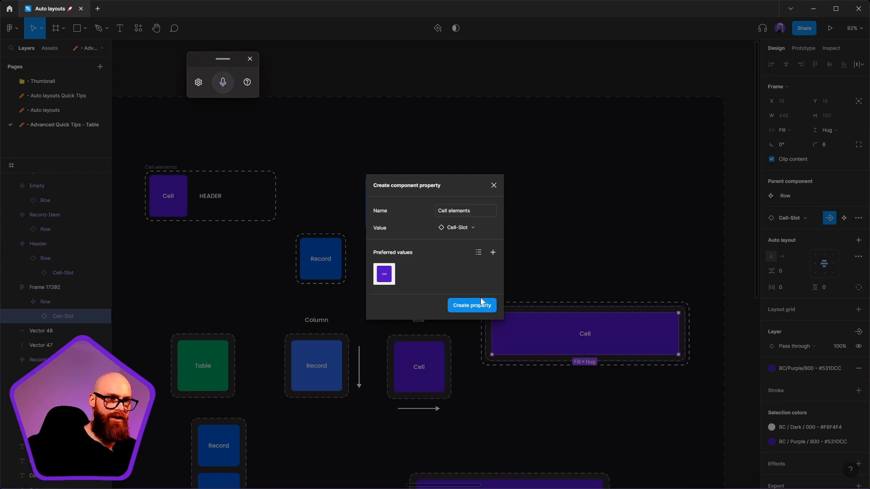
- Add Empty-Cell and Header-Cell to the property's preferred values and create the property
{"action": "left_click", "coordinate": [493, 253]}
{"action": "left_click", "coordinate": [570, 342]}
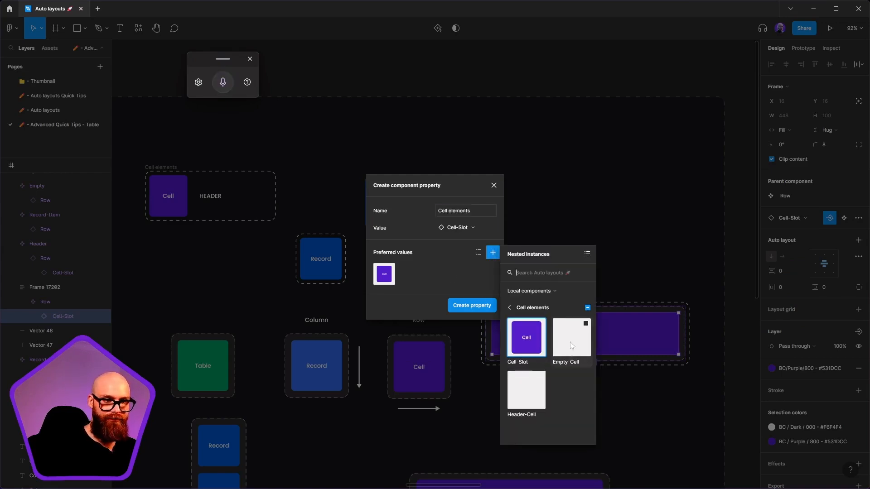
{"action": "left_click", "coordinate": [515, 384]}
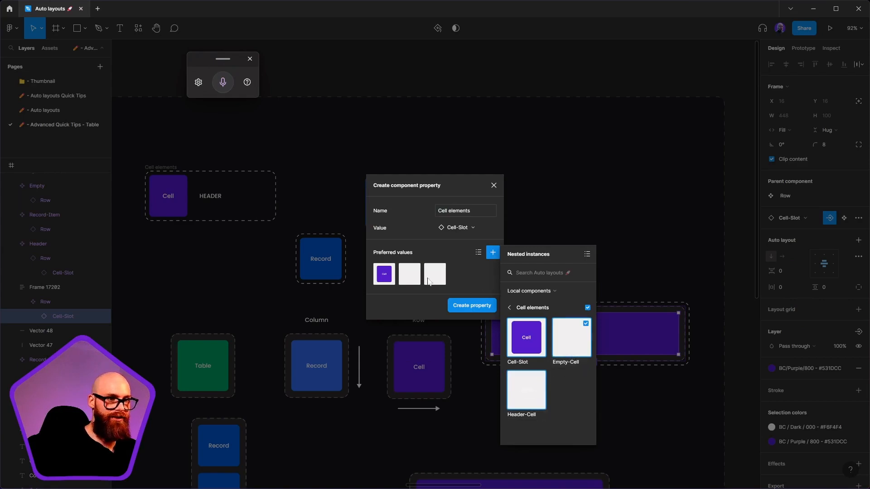
{"action": "left_click", "coordinate": [470, 309]}
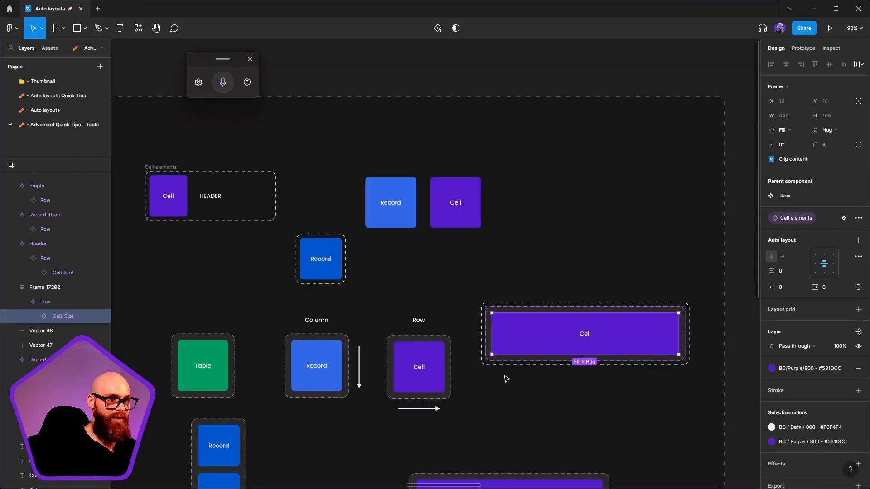
- Give the Cell elements frame a solid dark grey fill of 252525
{"action": "left_click", "coordinate": [480, 357]}
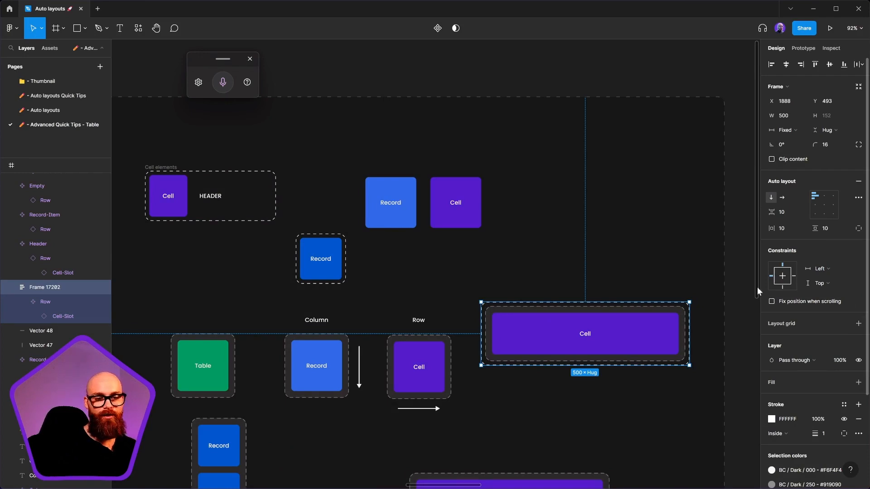
{"action": "left_click", "coordinate": [167, 173]}
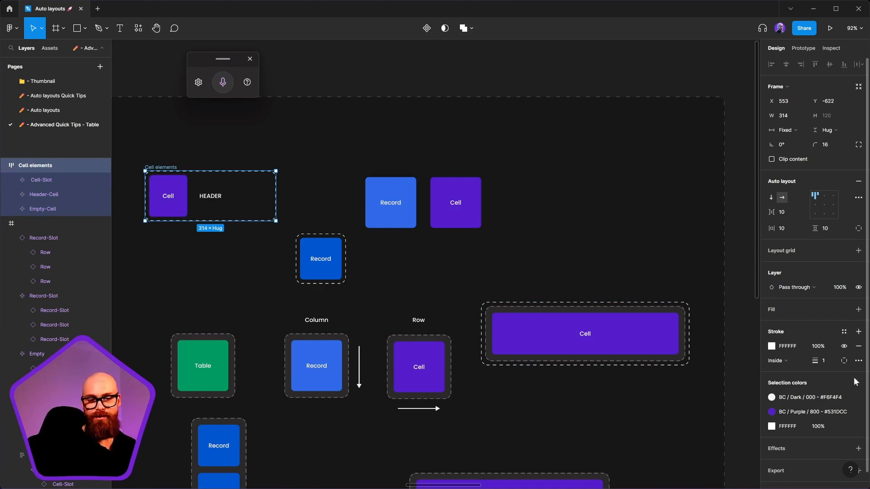
{"action": "left_click", "coordinate": [858, 310]}
{"action": "left_click", "coordinate": [774, 326]}
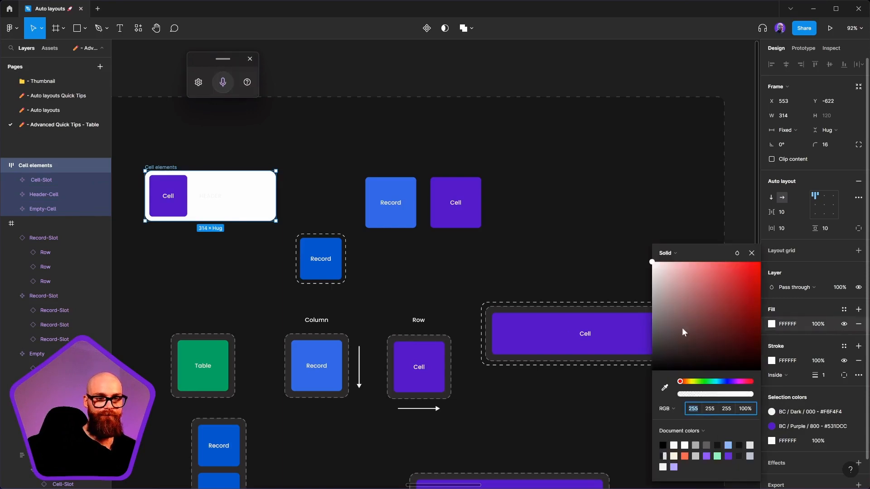
{"action": "left_click", "coordinate": [652, 359]}
{"action": "left_click", "coordinate": [665, 388]}
{"action": "left_click", "coordinate": [540, 187]}
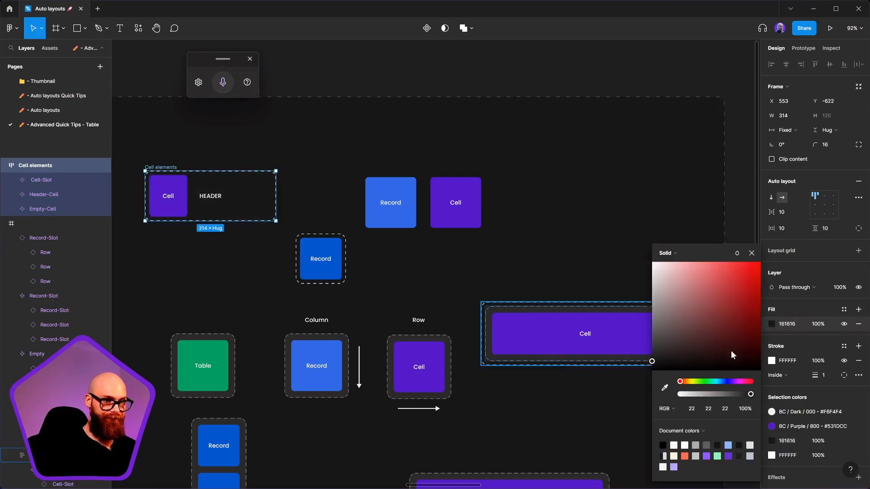
{"action": "left_click_drag", "start_coordinate": [653, 363], "coordinate": [641, 359]}
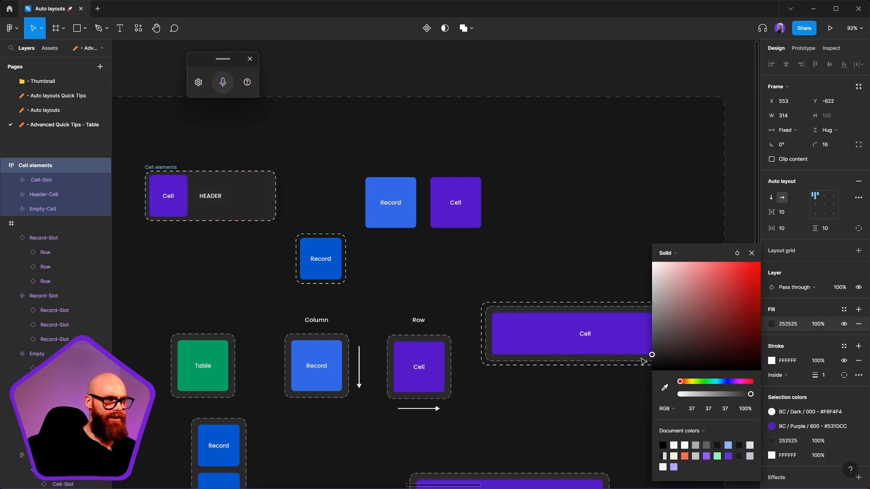
{"action": "left_click", "coordinate": [607, 195]}
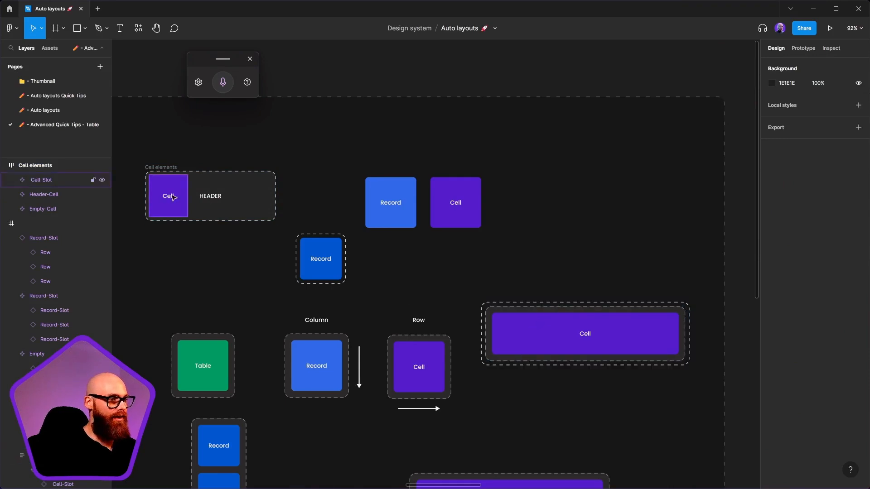
{"action": "left_click", "coordinate": [560, 343]}
{"action": "left_click", "coordinate": [584, 381]}
{"action": "left_click_drag", "start_coordinate": [550, 339], "coordinate": [472, 189]}
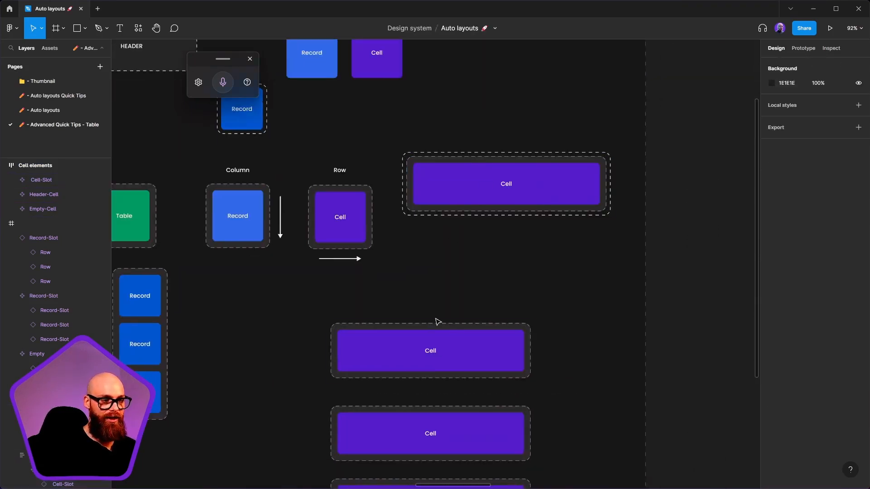
- Check the Cell elements swap options on the Row inside the Header component
{"action": "left_click", "coordinate": [433, 334]}
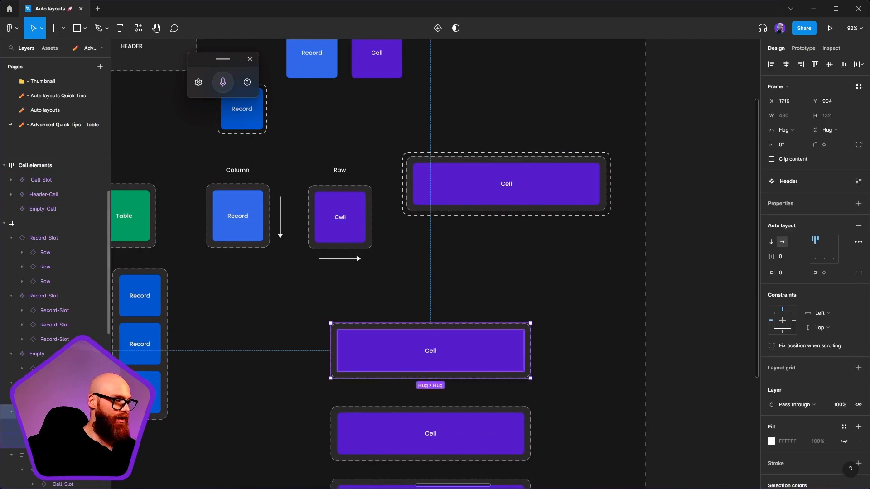
{"action": "key", "text": "Return"}
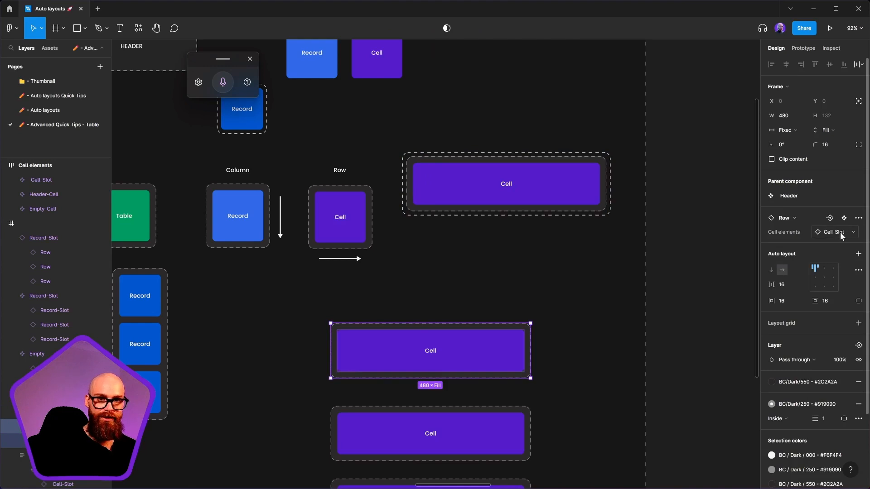
{"action": "left_click", "coordinate": [828, 232]}
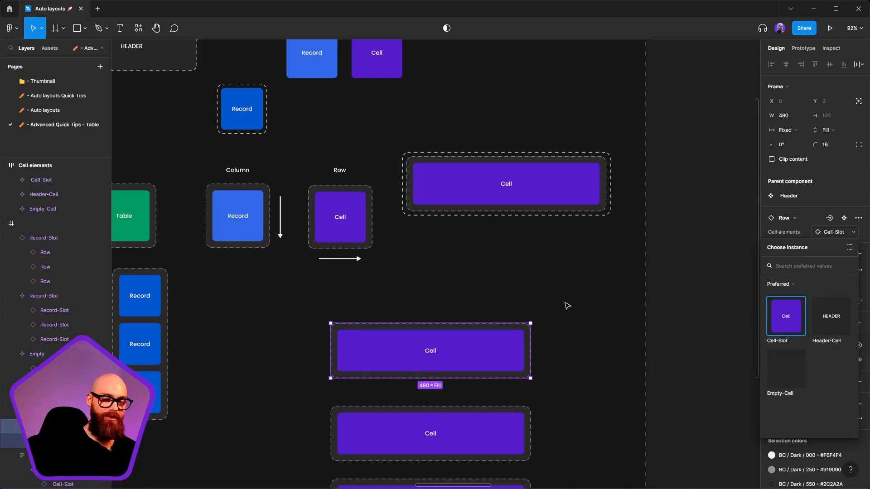
- Expose the nested Cell-Slot instance's properties on the main Row component
{"action": "left_click", "coordinate": [491, 189]}
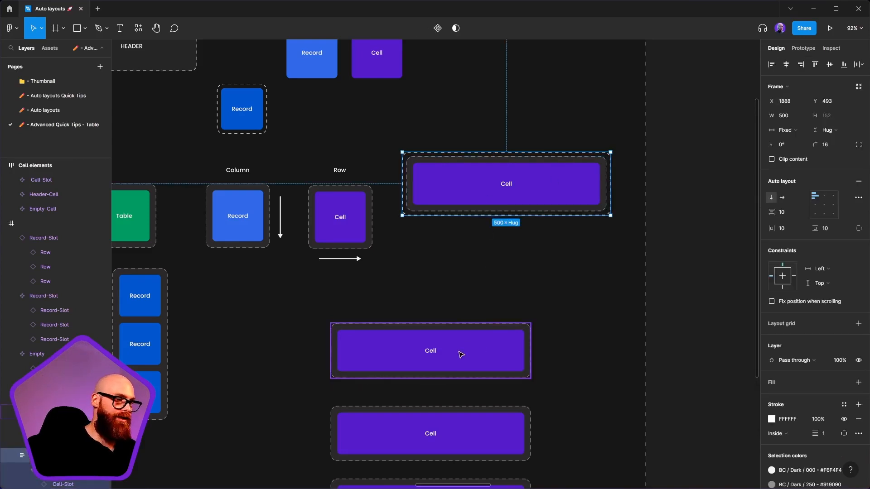
{"action": "double_click", "coordinate": [466, 176]}
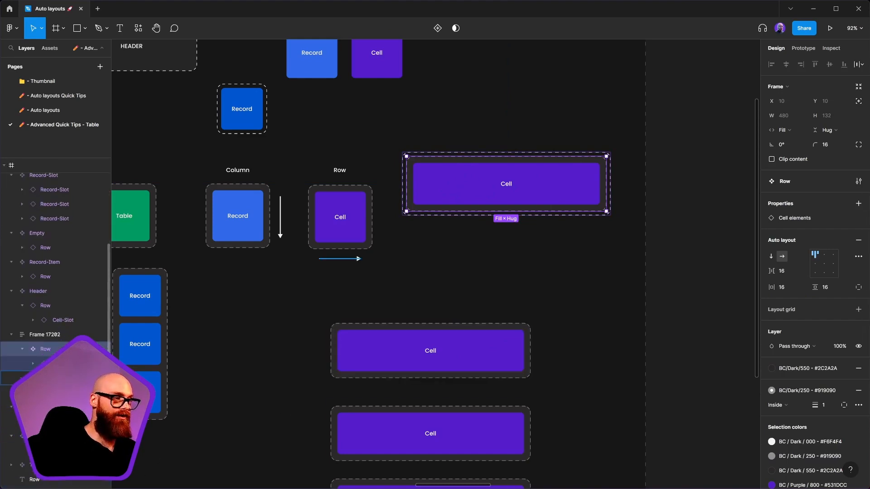
{"action": "key", "text": "Return"}
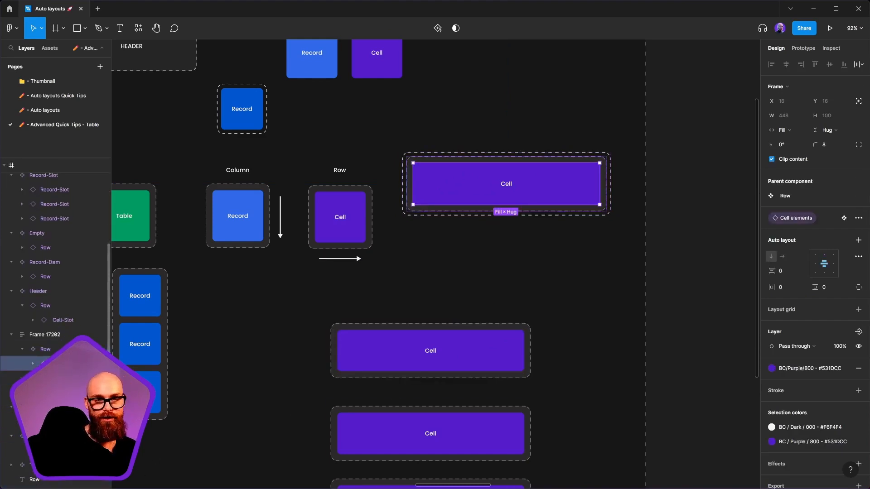
{"action": "left_click", "coordinate": [35, 354]}
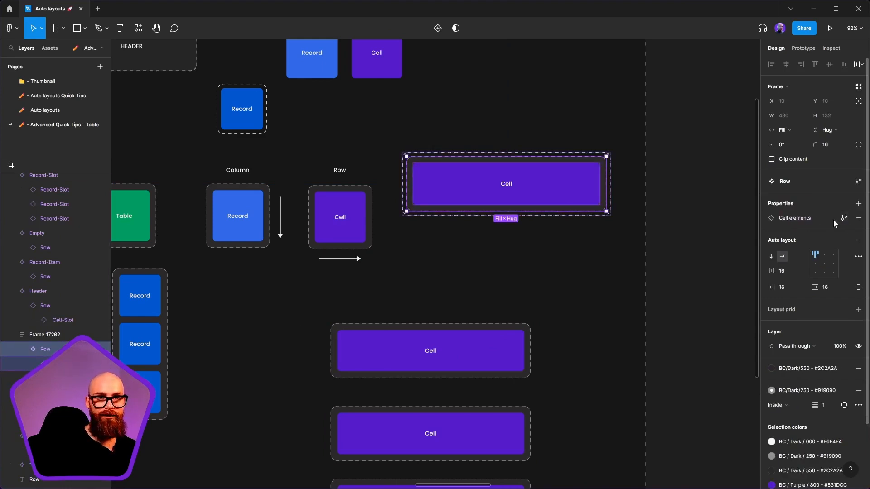
{"action": "left_click", "coordinate": [859, 204]}
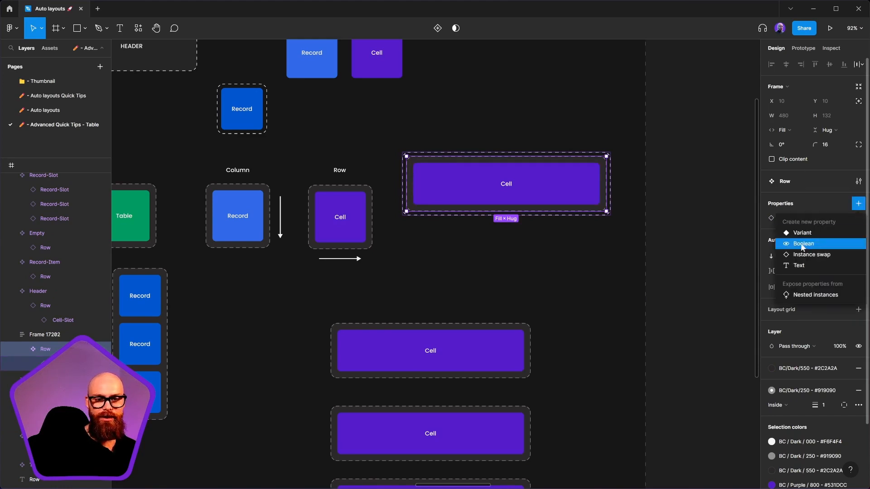
{"action": "left_click", "coordinate": [822, 295]}
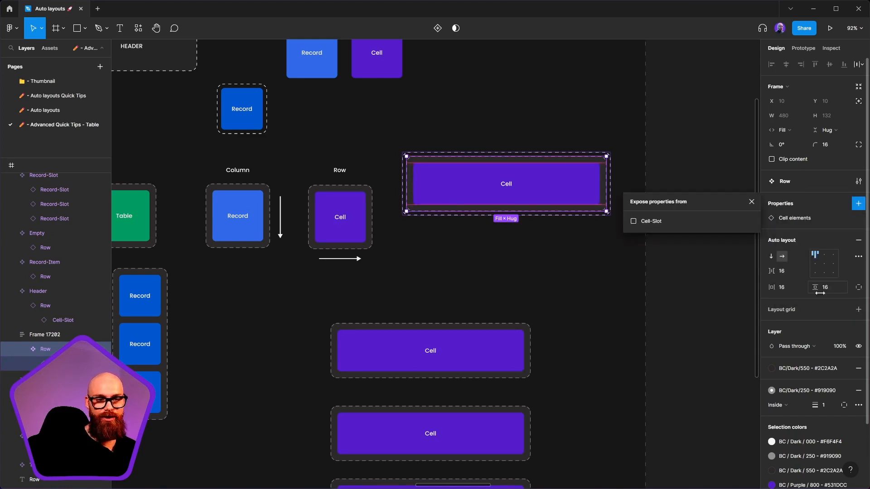
{"action": "left_click", "coordinate": [633, 221]}
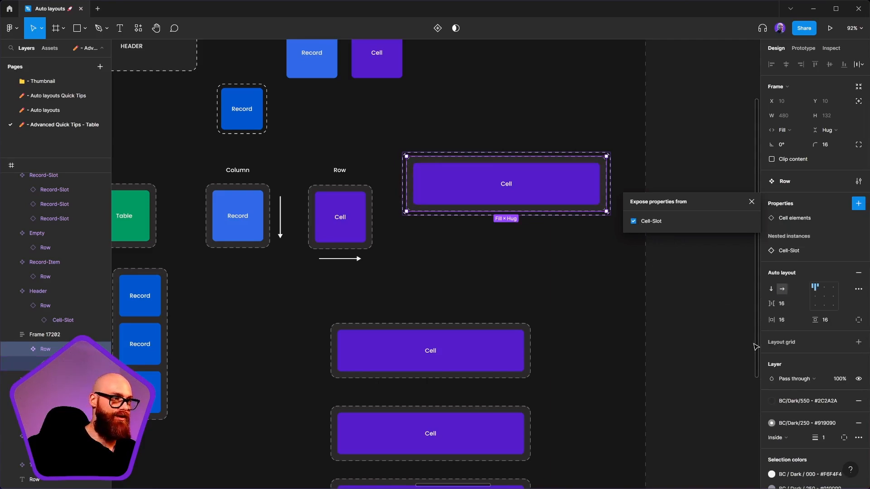
- Place a test Row instance just below the main Row and swap its Cell elements to Header-Cell
{"action": "left_click", "coordinate": [443, 357]}
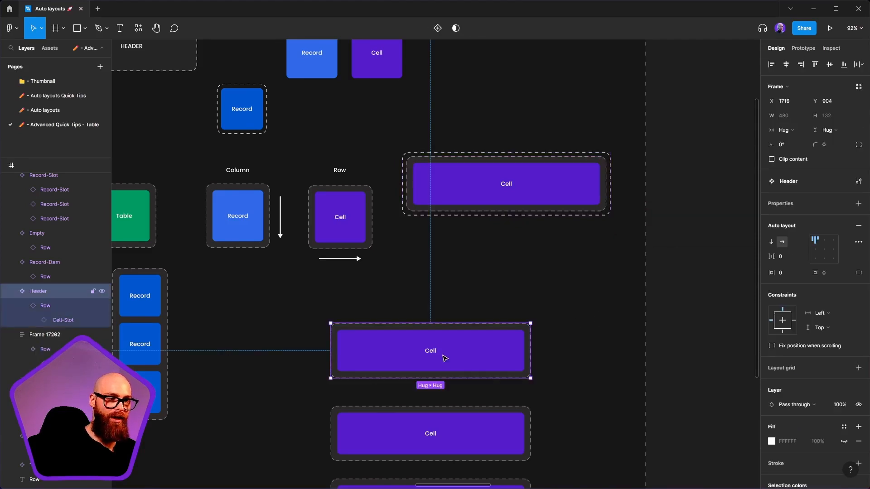
{"action": "left_click", "coordinate": [45, 306]}
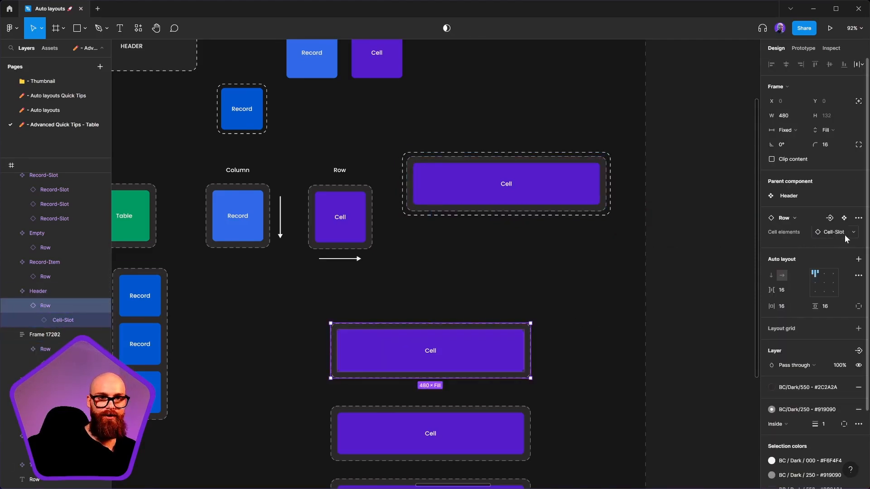
{"action": "left_click", "coordinate": [45, 349]}
{"action": "left_click_drag", "start_coordinate": [499, 184], "coordinate": [499, 257]}
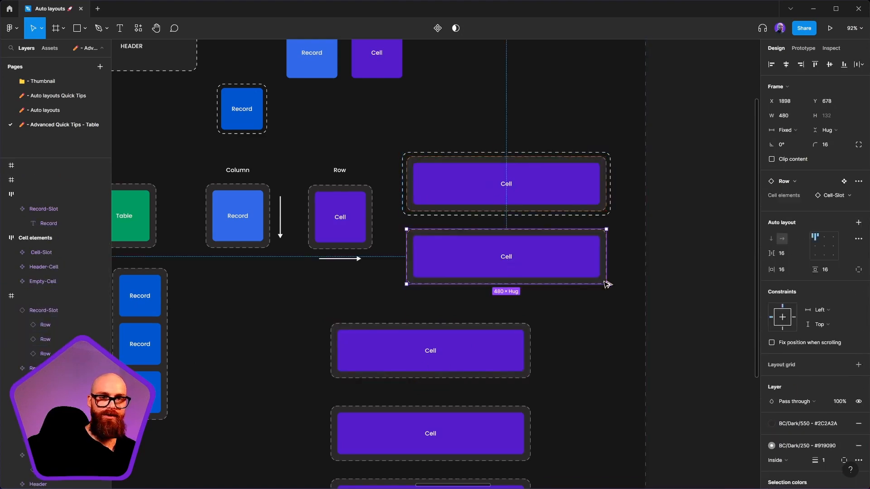
{"action": "left_click", "coordinate": [838, 196]}
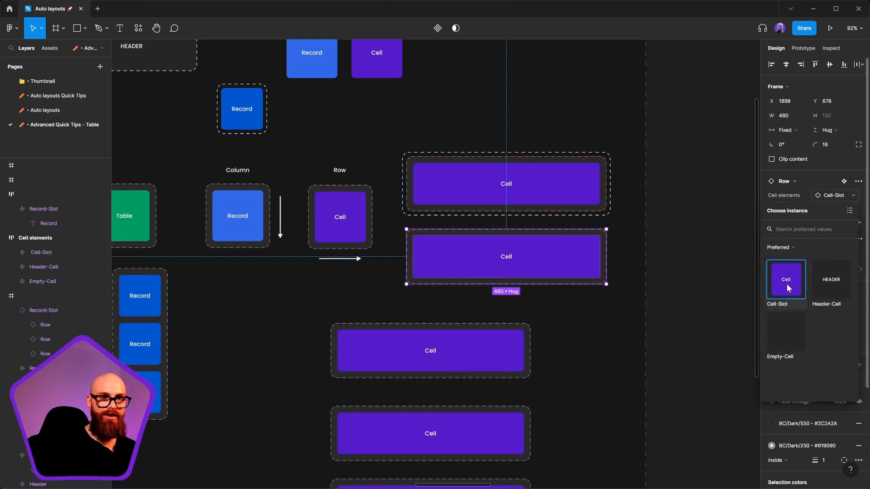
{"action": "left_click", "coordinate": [841, 282]}
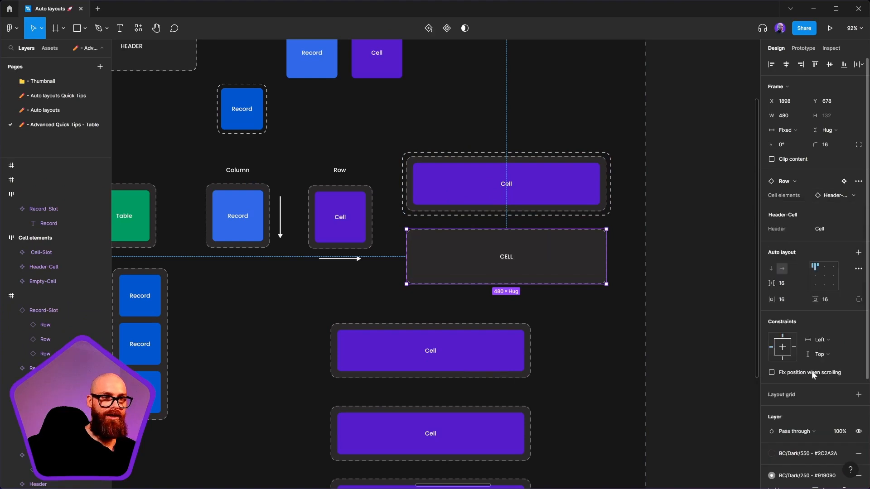
- Try to edit the Header text of the test Row instance and delete that instance
{"action": "left_click", "coordinate": [823, 228]}
{"action": "key", "text": "super+h"}
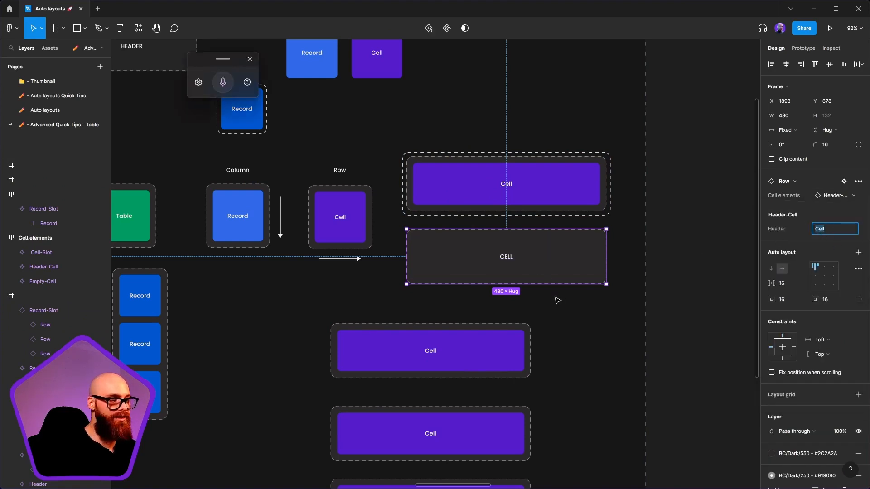
{"action": "type", "text": "He"}
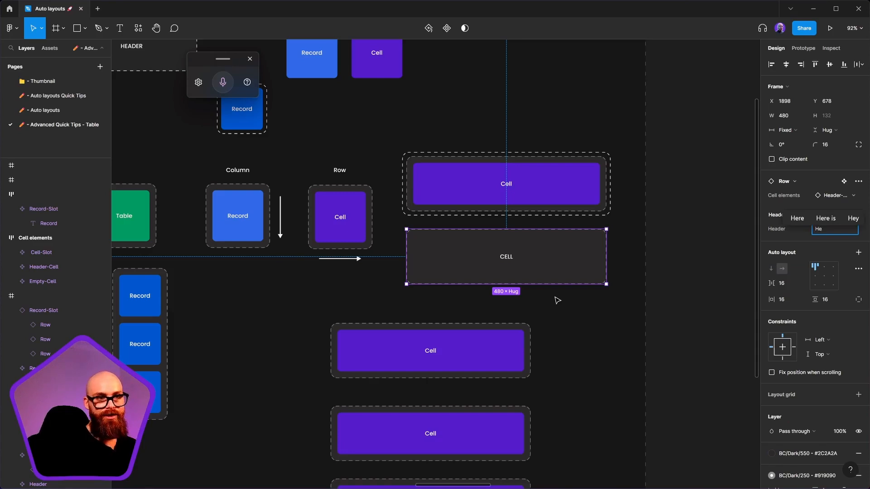
{"action": "key", "text": "BackSpace"}
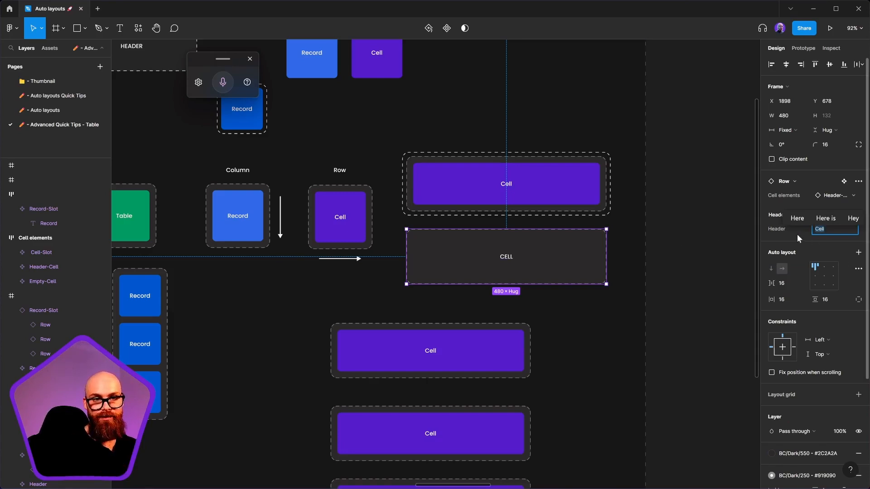
{"action": "left_click", "coordinate": [620, 333]}
{"action": "left_click", "coordinate": [503, 270]}
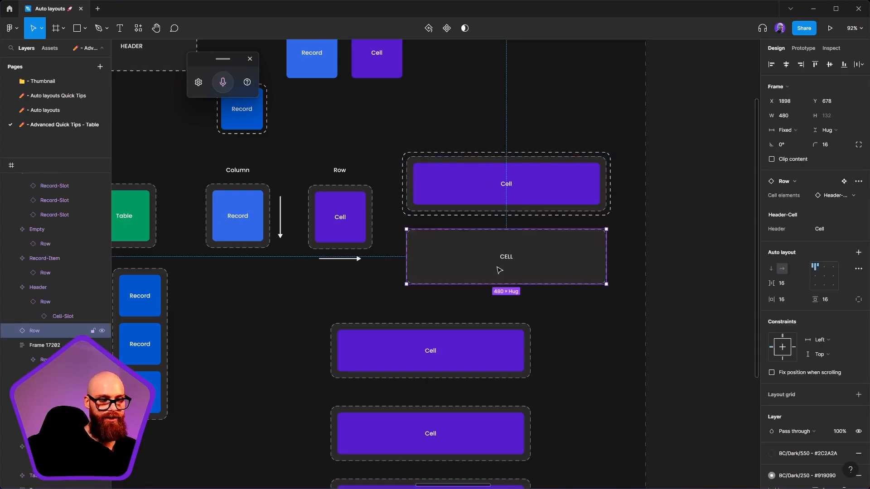
{"action": "key", "text": "Delete"}
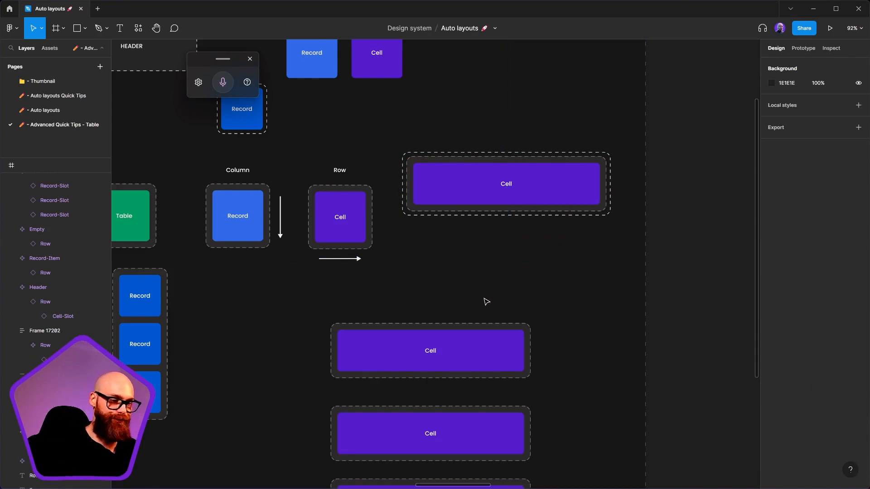
- Expose the nested Row instance's properties on the Header component
{"action": "scroll", "coordinate": [486, 302], "scroll_direction": "down", "scroll_amount": 3}
{"action": "left_click", "coordinate": [449, 244]}
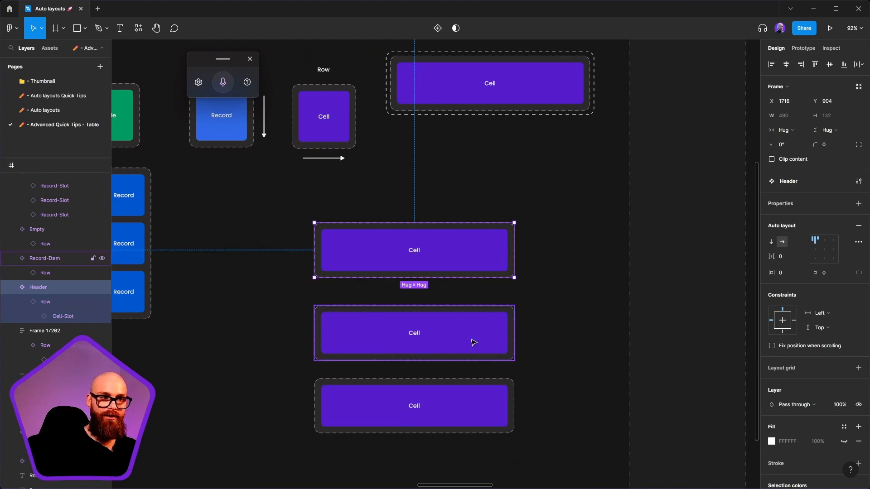
{"action": "left_click", "coordinate": [470, 341], "text": "shift"}
{"action": "left_click", "coordinate": [443, 251]}
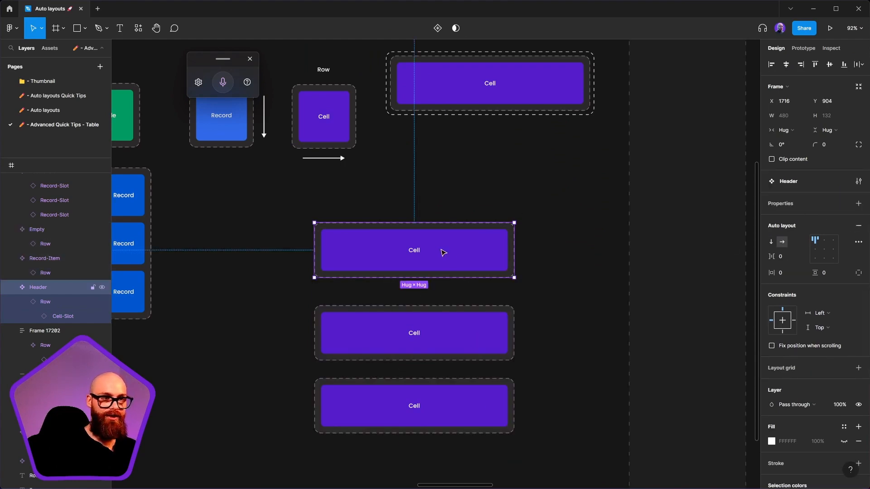
{"action": "left_click", "coordinate": [859, 203]}
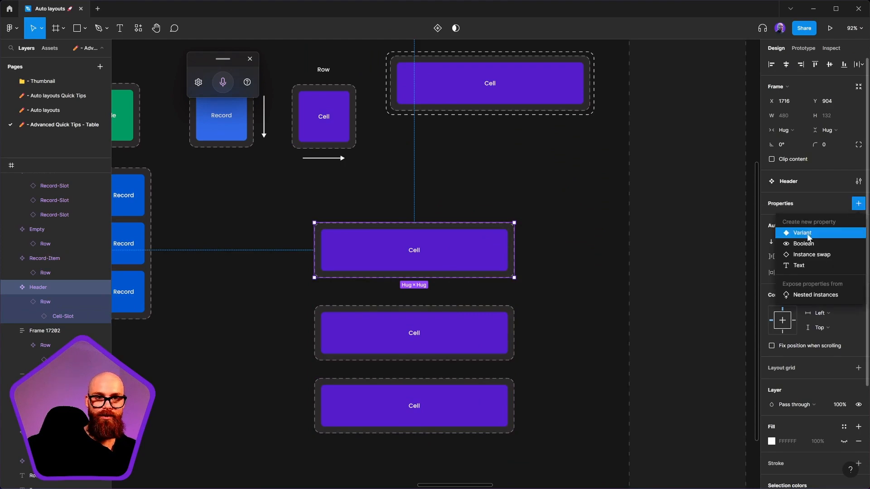
{"action": "left_click", "coordinate": [811, 300]}
{"action": "left_click", "coordinate": [634, 221]}
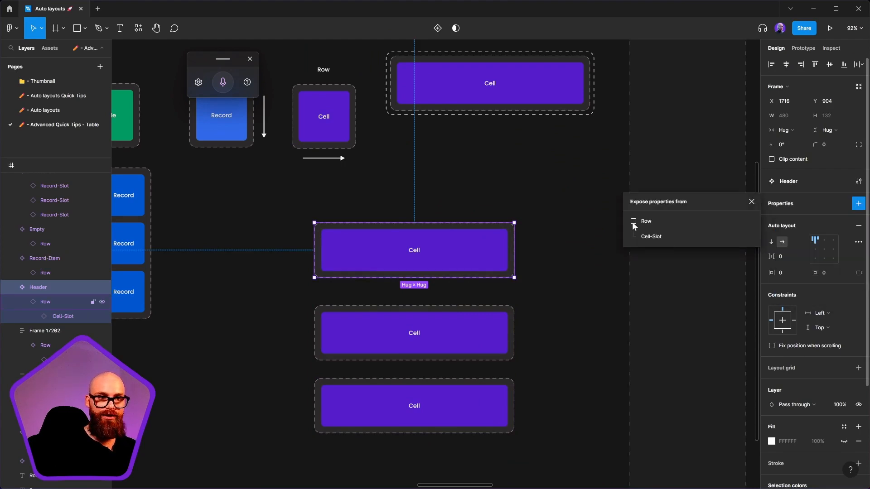
- Expose the nested Row instance's properties on the Empty component
{"action": "left_click", "coordinate": [479, 342]}
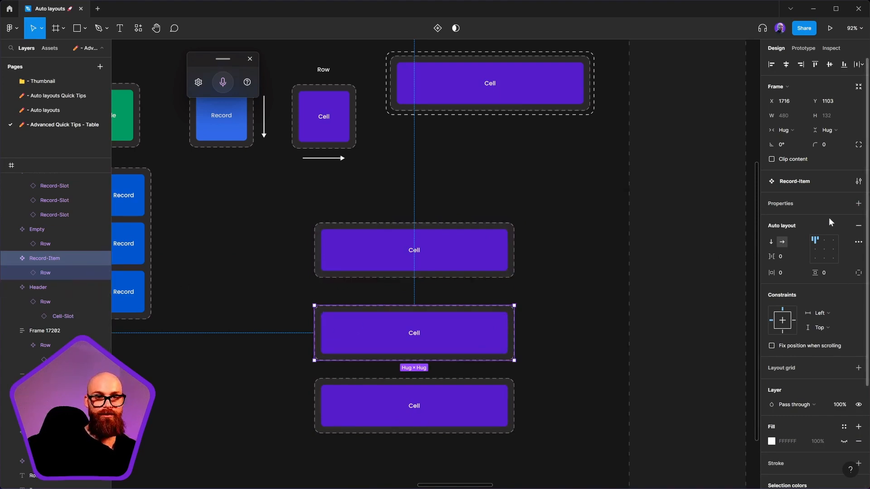
{"action": "left_click", "coordinate": [589, 291]}
{"action": "left_click", "coordinate": [476, 408]}
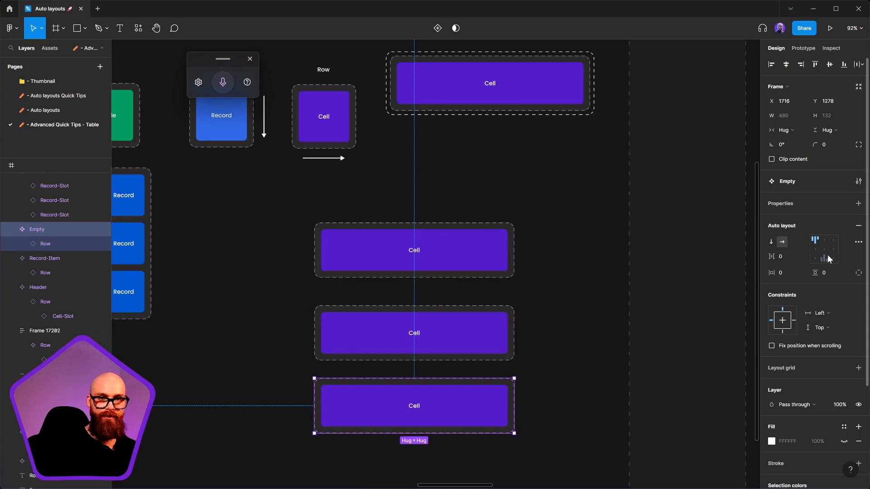
{"action": "left_click", "coordinate": [859, 204]}
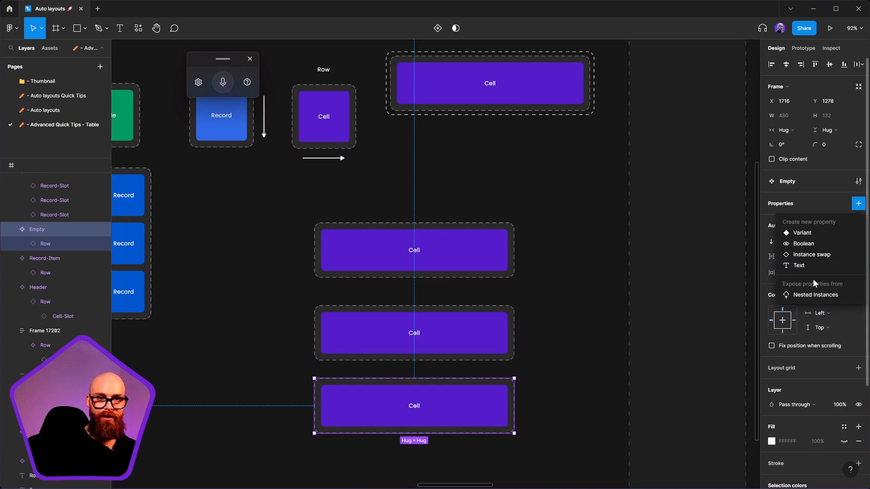
{"action": "left_click", "coordinate": [813, 295]}
{"action": "left_click", "coordinate": [634, 221]}
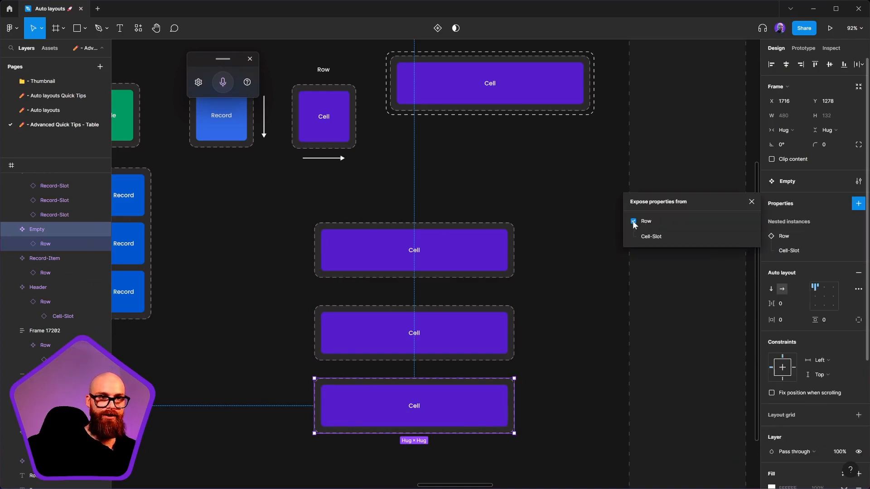
{"action": "left_click", "coordinate": [656, 326]}
- Check the Cell elements swap options on a temporary Header instance below the main Row and delete the instance
{"action": "left_click", "coordinate": [401, 264]}
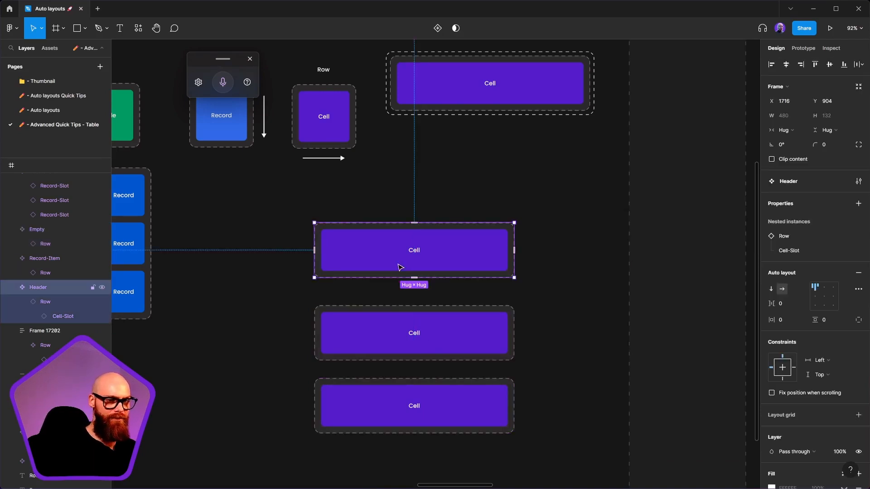
{"action": "left_click_drag", "start_coordinate": [398, 264], "coordinate": [390, 347]}
{"action": "left_click_drag", "start_coordinate": [388, 334], "coordinate": [451, 264]}
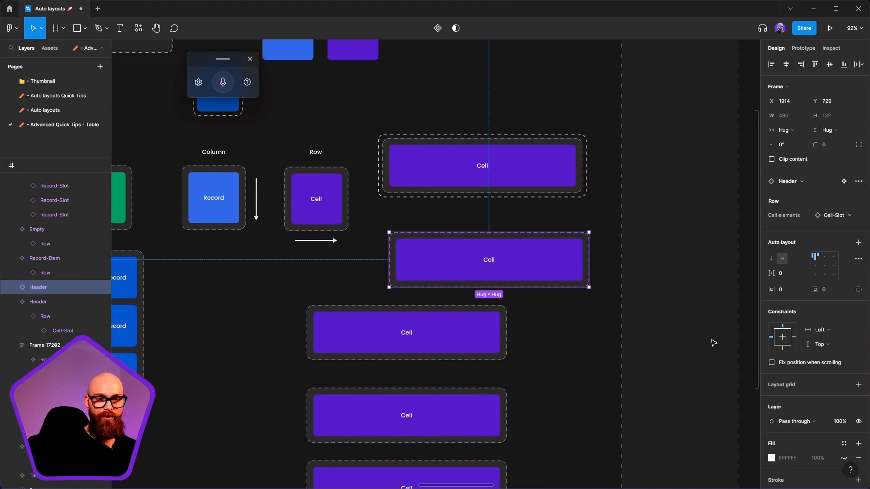
{"action": "left_click", "coordinate": [831, 216]}
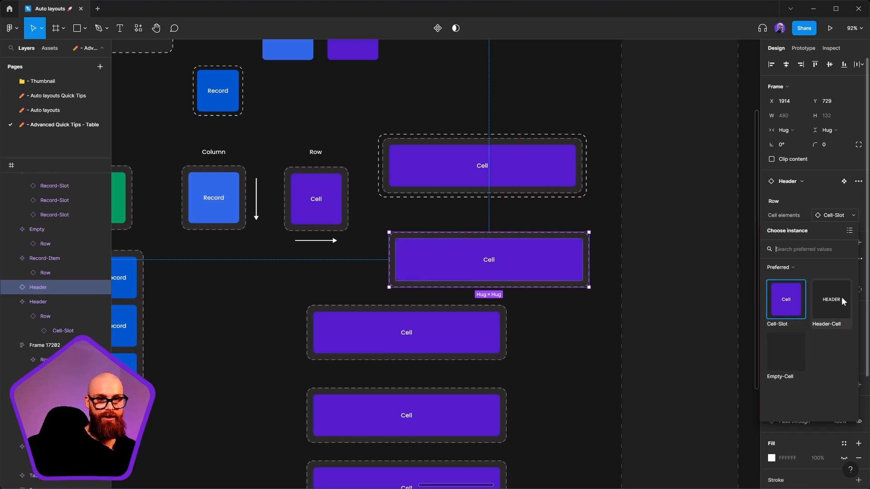
{"action": "left_click", "coordinate": [535, 261]}
{"action": "key", "text": "Delete"}
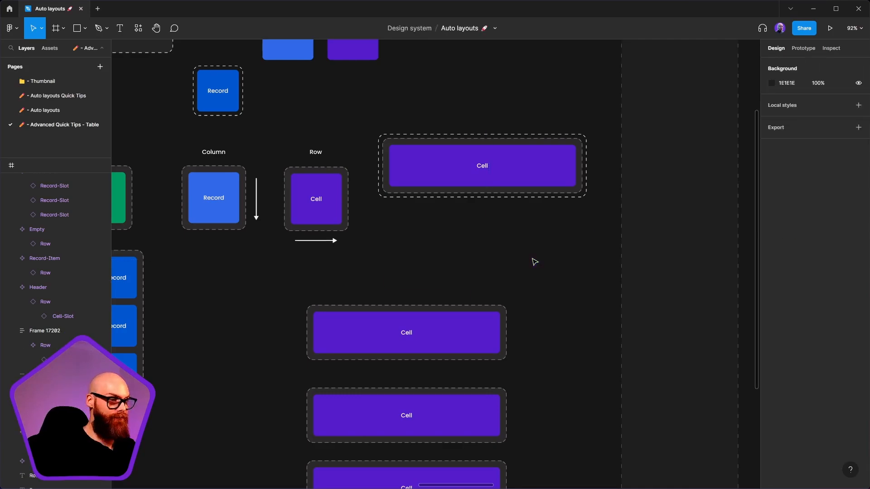
- Wrap the Header, Record-Item and Empty components together in a vertical auto layout frame
{"action": "scroll", "coordinate": [444, 310], "scroll_direction": "down", "scroll_amount": 3}
{"action": "scroll", "coordinate": [544, 290], "scroll_direction": "left", "scroll_amount": 3}
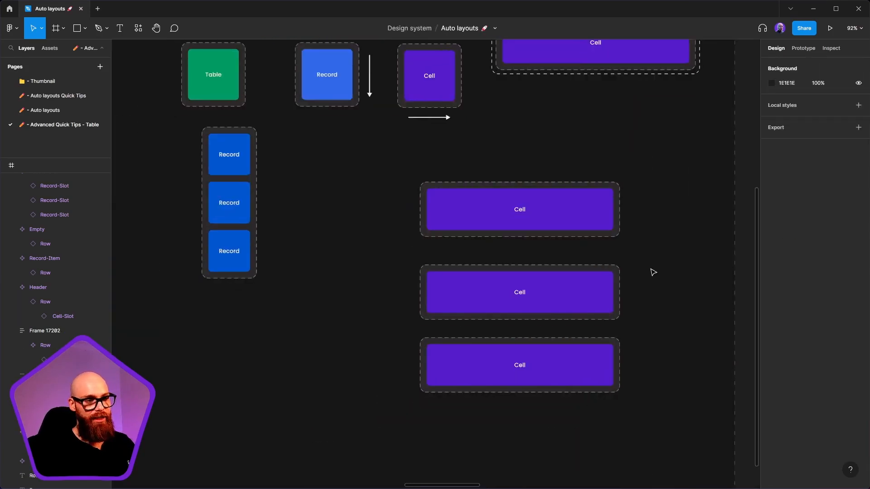
{"action": "left_click", "coordinate": [446, 196]}
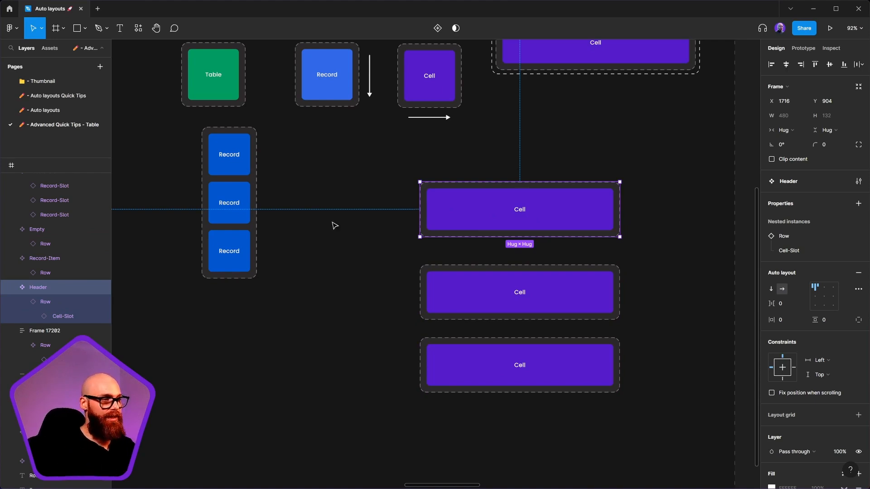
{"action": "left_click", "coordinate": [404, 277]}
{"action": "left_click_drag", "start_coordinate": [388, 168], "coordinate": [674, 423]}
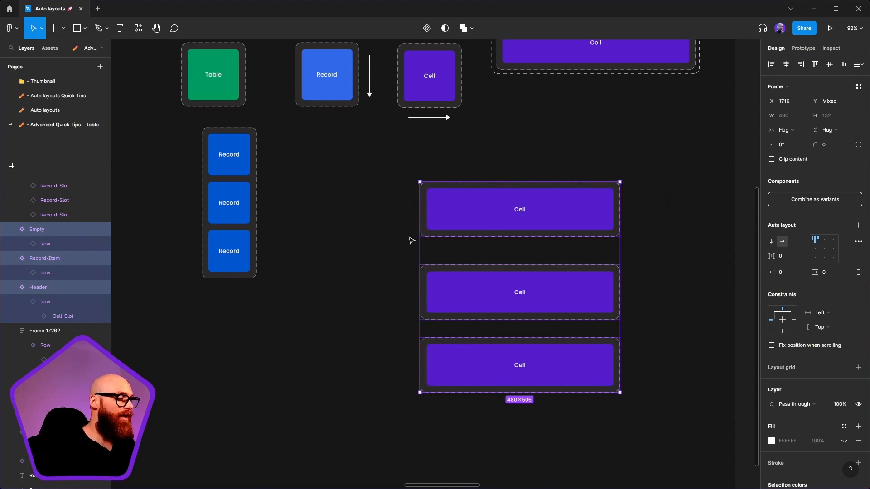
{"action": "key", "text": "shift+a"}
- Copy the properties of the Cell elements frame
{"action": "scroll", "coordinate": [352, 258], "scroll_direction": "up", "scroll_amount": 7}
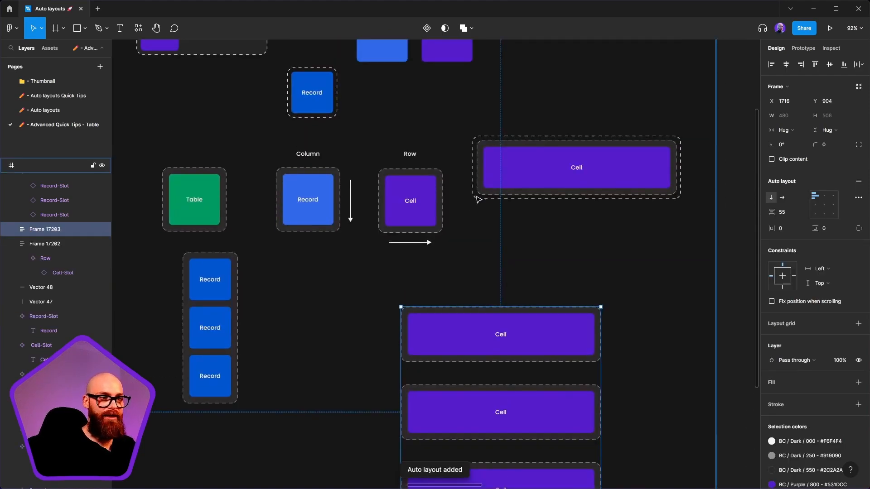
{"action": "scroll", "coordinate": [444, 213], "scroll_direction": "left", "scroll_amount": 4}
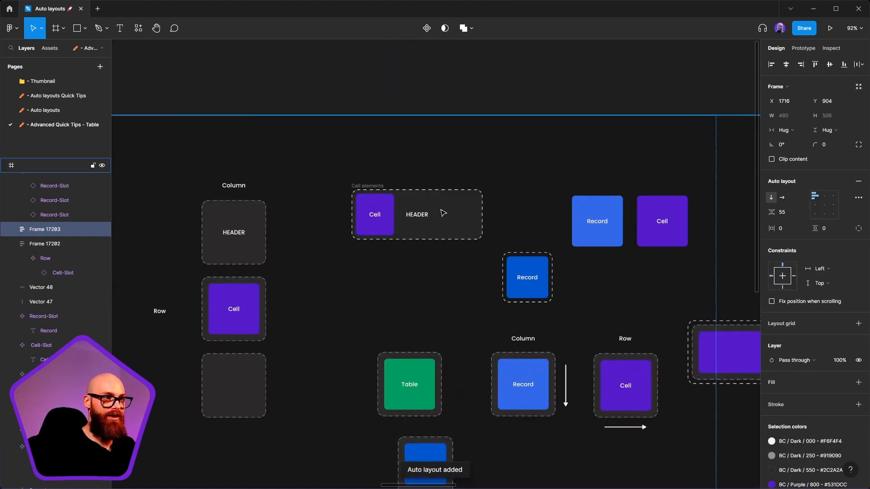
{"action": "left_click", "coordinate": [362, 189]}
{"action": "right_click", "coordinate": [366, 183]}
{"action": "mouse_move", "coordinate": [421, 220]}
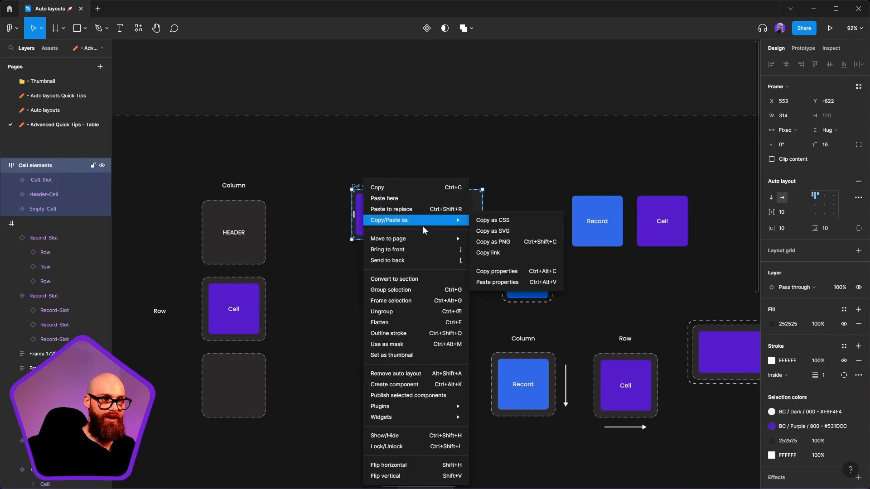
{"action": "left_click", "coordinate": [504, 272]}
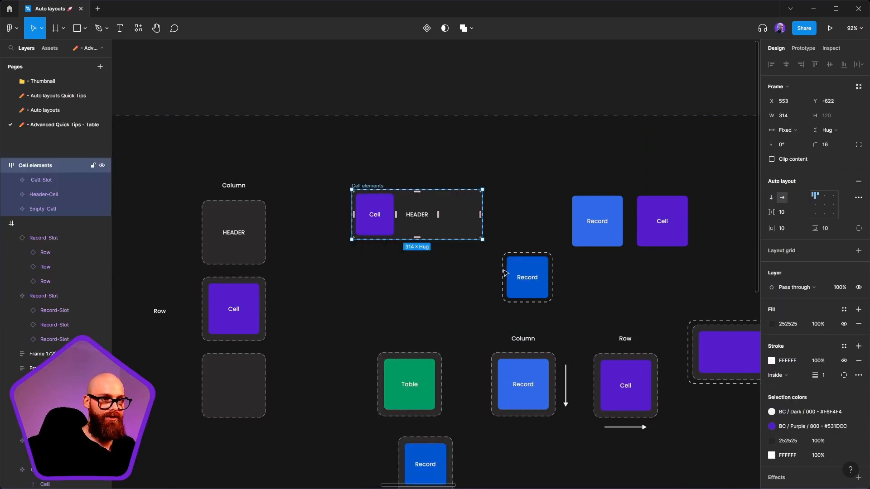
{"action": "scroll", "coordinate": [504, 272], "scroll_direction": "down", "scroll_amount": 5}
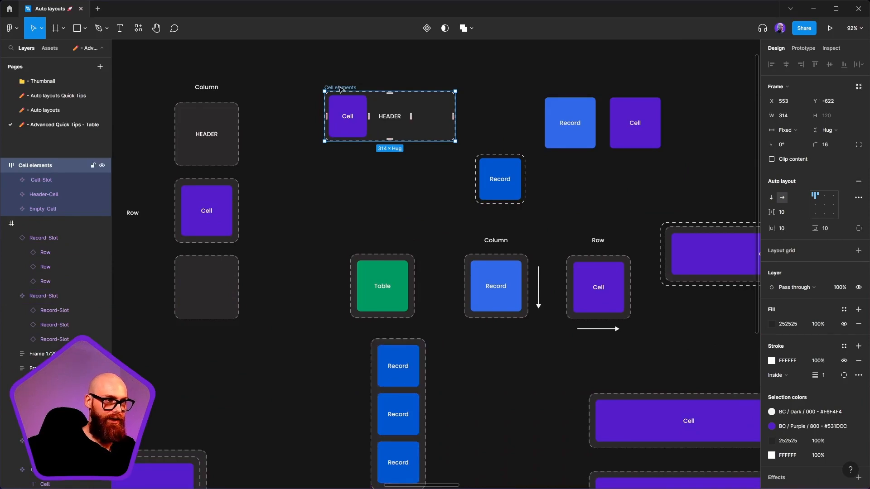
{"action": "right_click", "coordinate": [340, 88]}
{"action": "left_click", "coordinate": [482, 176]}
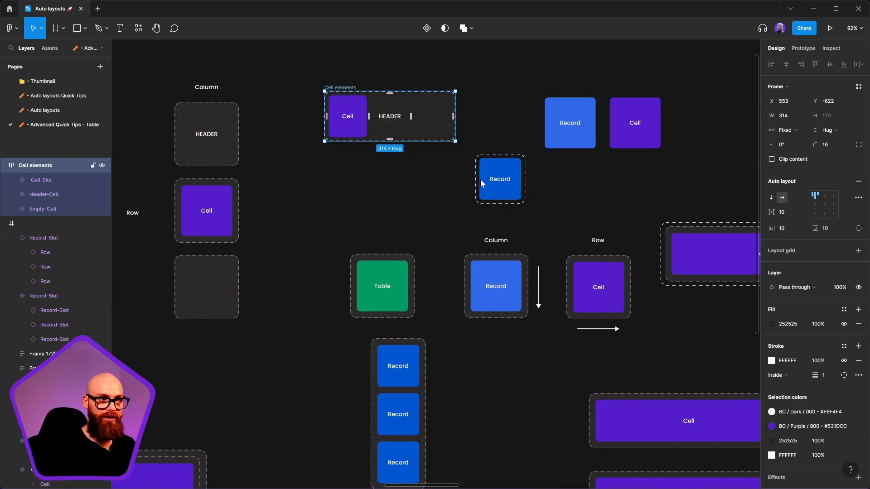
- Paste the copied frame properties onto the auto layout frame around the three row components
{"action": "scroll", "coordinate": [499, 344], "scroll_direction": "down", "scroll_amount": 10}
{"action": "scroll", "coordinate": [499, 344], "scroll_direction": "right", "scroll_amount": 15}
{"action": "left_click", "coordinate": [344, 245]}
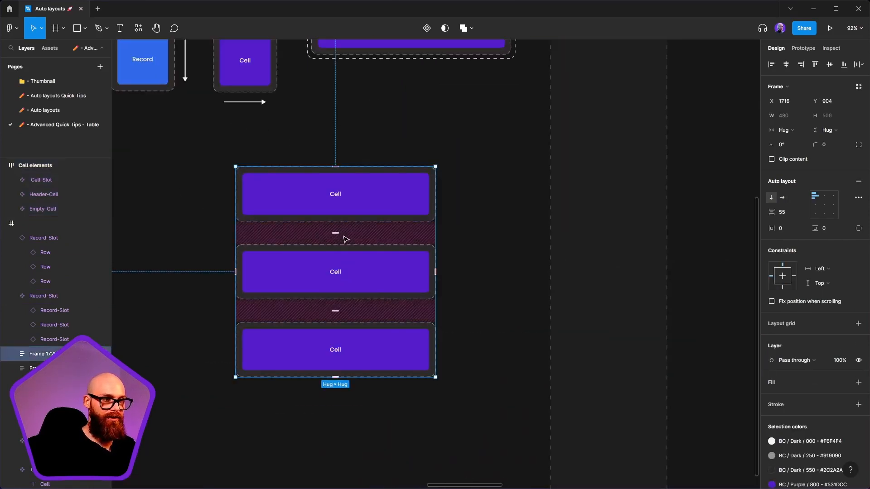
{"action": "right_click", "coordinate": [338, 235]}
{"action": "mouse_move", "coordinate": [385, 220]}
{"action": "left_click", "coordinate": [472, 283]}
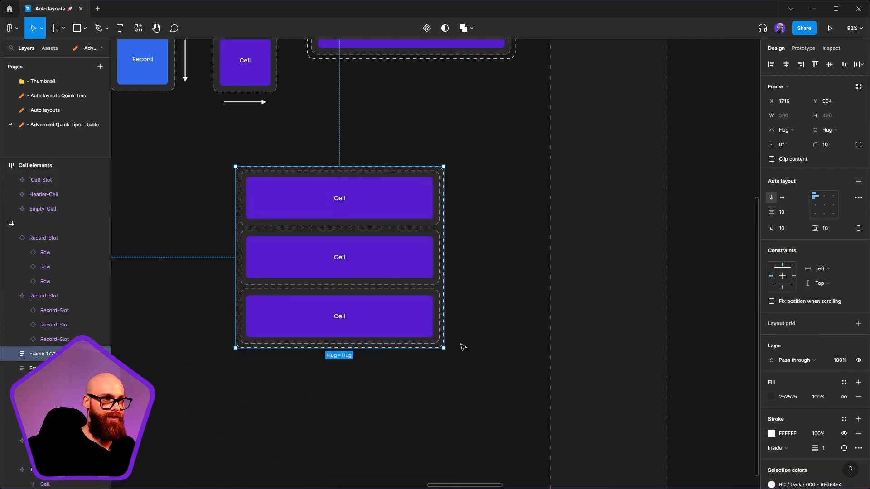
{"action": "left_click", "coordinate": [387, 385]}
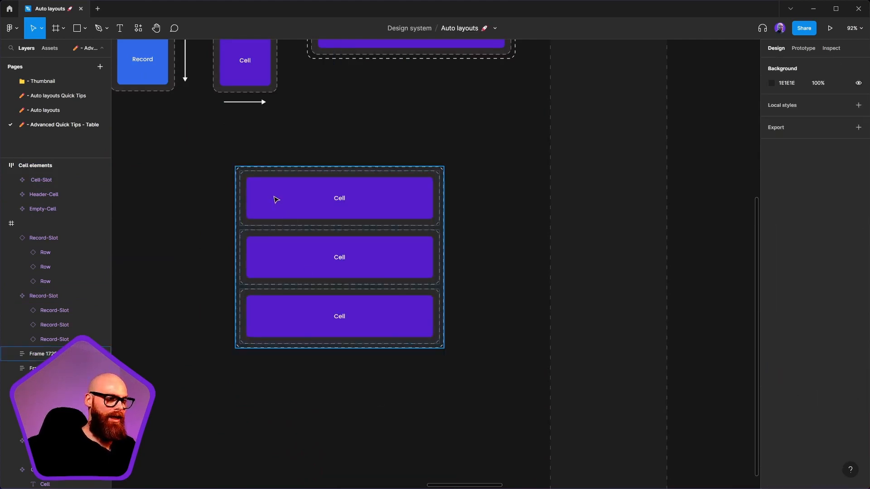
- Rename the frame around the three row components as Table Row
{"action": "left_click", "coordinate": [261, 183]}
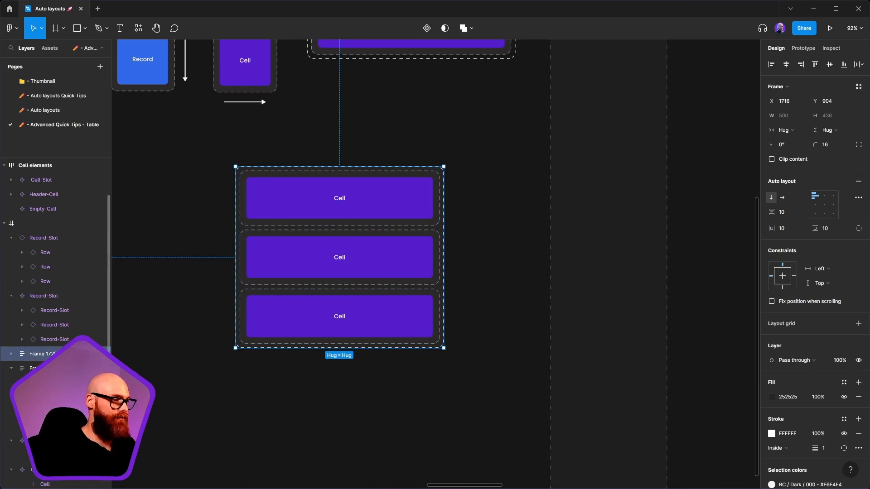
{"action": "double_click", "coordinate": [48, 357]}
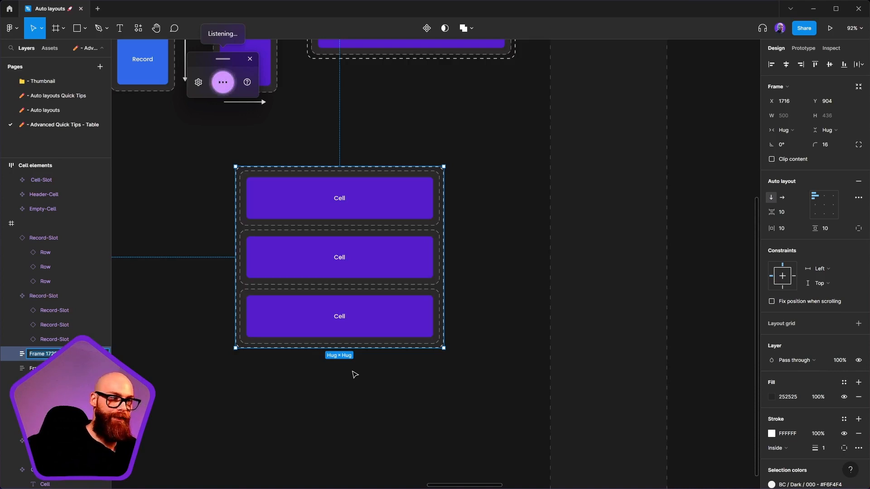
{"action": "type", "text": "Tableros"}
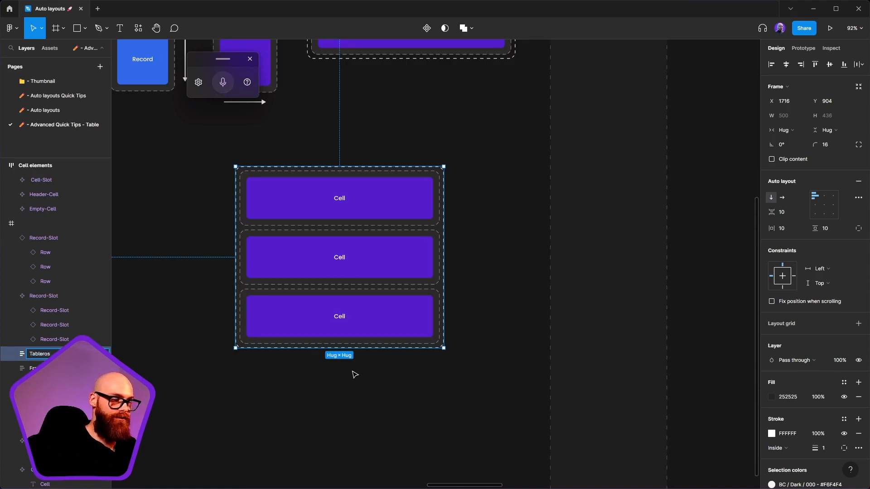
{"action": "key", "text": "BackSpace"}
{"action": "key", "text": "BackSpace"}
{"action": "key", "text": "BackSpace"}
{"action": "key", "text": "BackSpace"}
{"action": "key", "text": "BackSpace"}
{"action": "key", "text": "BackSpace"}
{"action": "key", "text": "BackSpace"}
{"action": "key", "text": "super+h"}
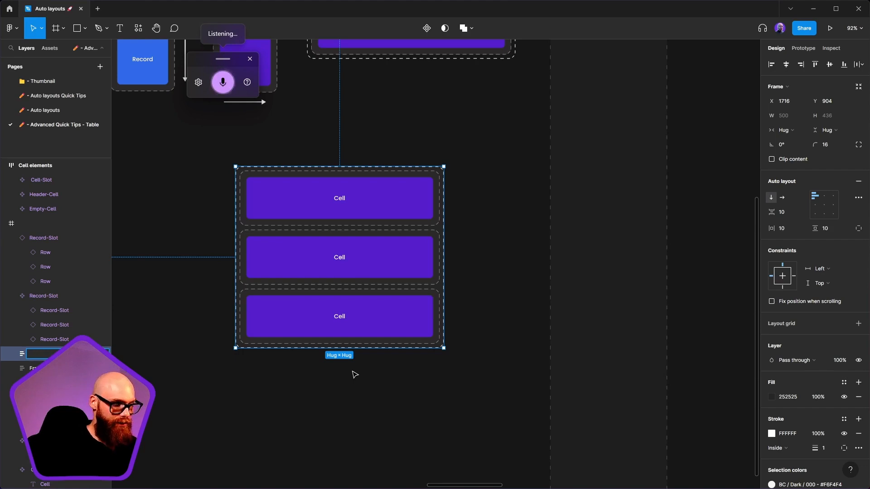
{"action": "key", "text": "super"}
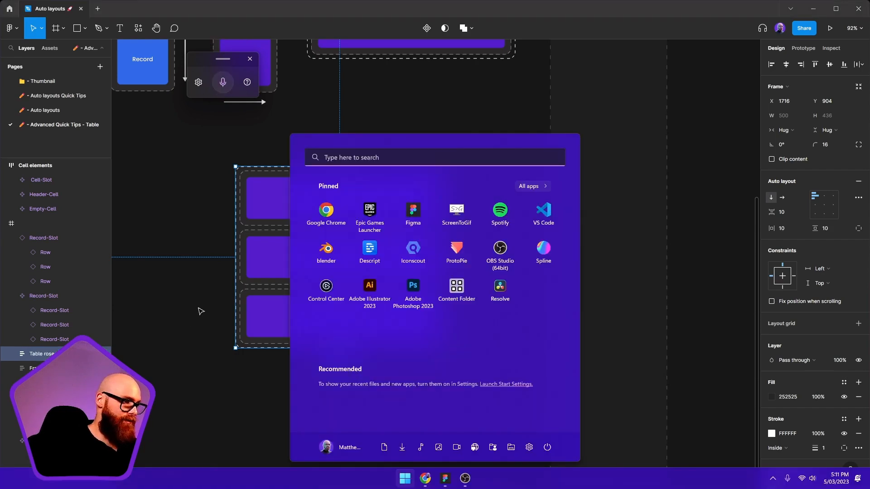
{"action": "left_click", "coordinate": [60, 354]}
{"action": "double_click", "coordinate": [60, 354]}
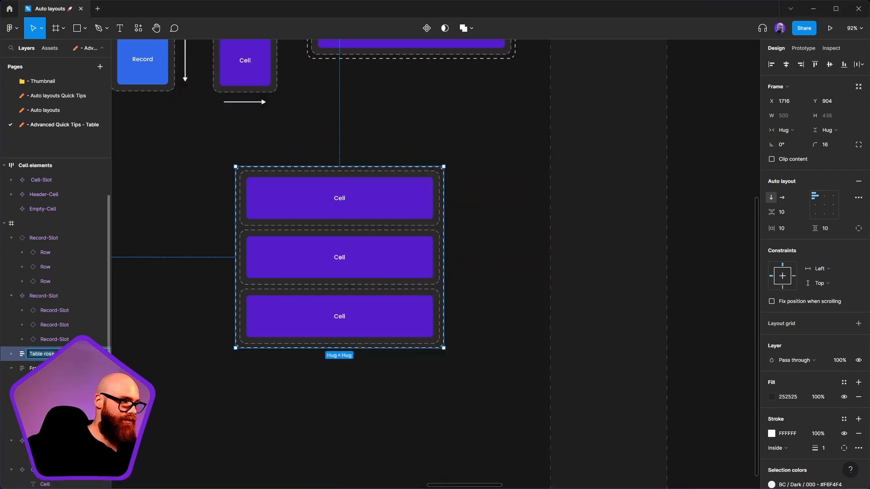
{"action": "left_click", "coordinate": [56, 354]}
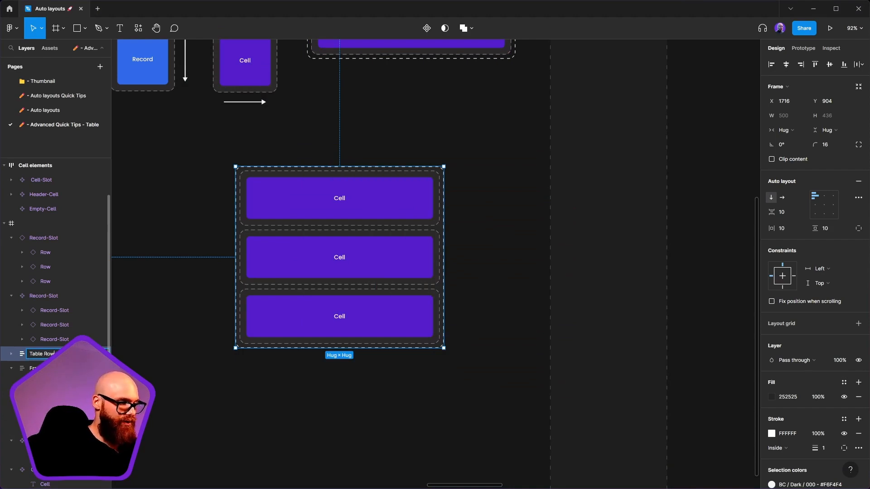
{"action": "left_click", "coordinate": [208, 241]}
- Swap the Header component's cell slot to Header-Cell and set its text to HEADER
{"action": "scroll", "coordinate": [227, 247], "scroll_direction": "down", "scroll_amount": 5}
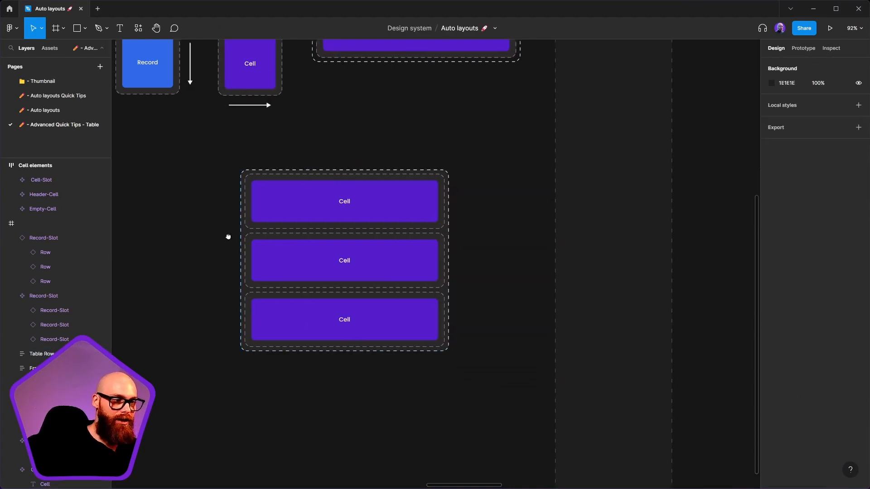
{"action": "scroll", "coordinate": [272, 260], "scroll_direction": "left", "scroll_amount": 5}
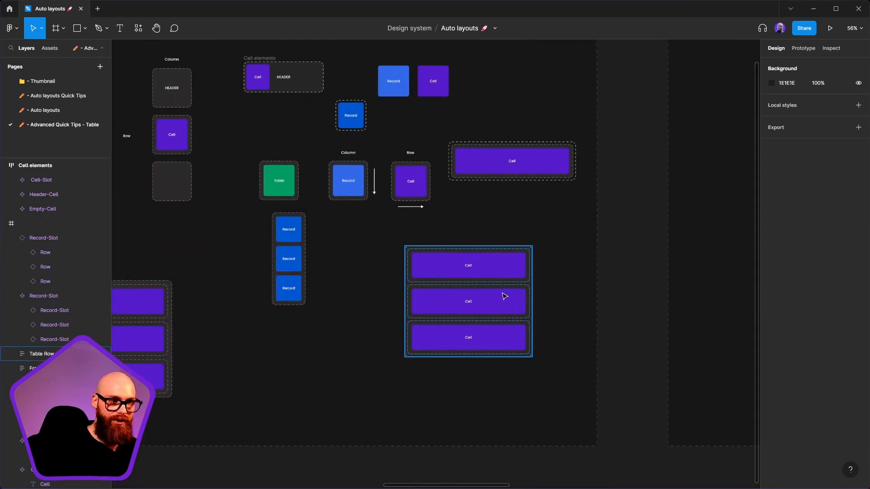
{"action": "scroll", "coordinate": [492, 295], "scroll_direction": "up", "scroll_amount": 1}
{"action": "left_click", "coordinate": [482, 297]}
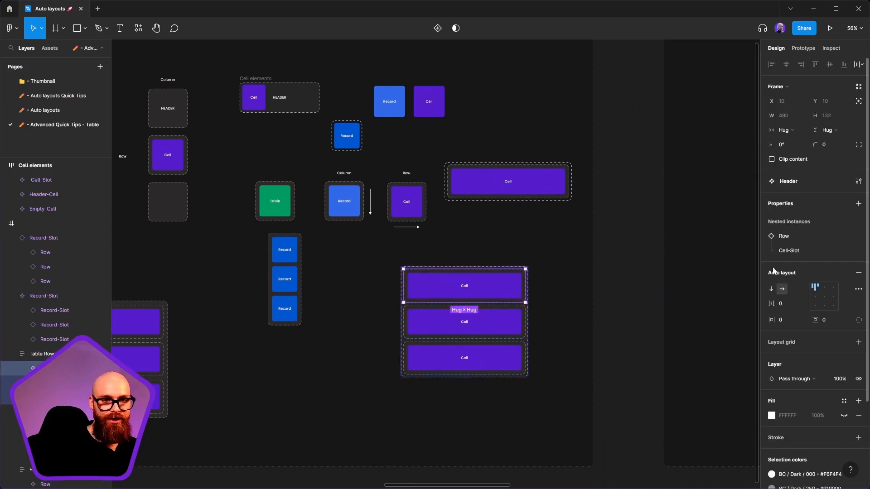
{"action": "double_click", "coordinate": [505, 297]}
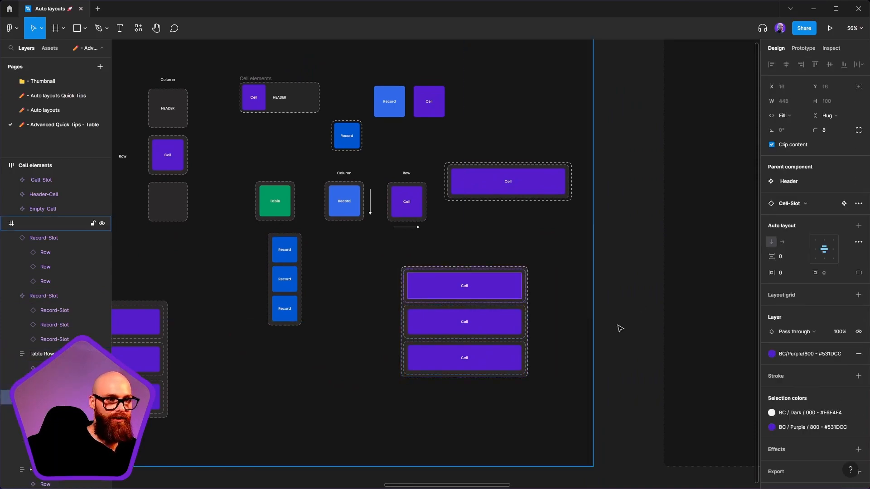
{"action": "left_click", "coordinate": [808, 205]}
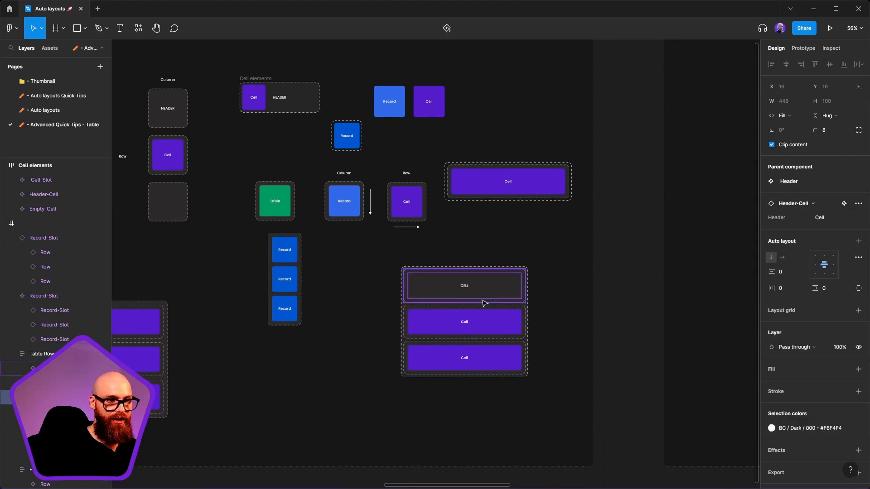
{"action": "double_click", "coordinate": [464, 286]}
{"action": "type", "text": "HEADER"}
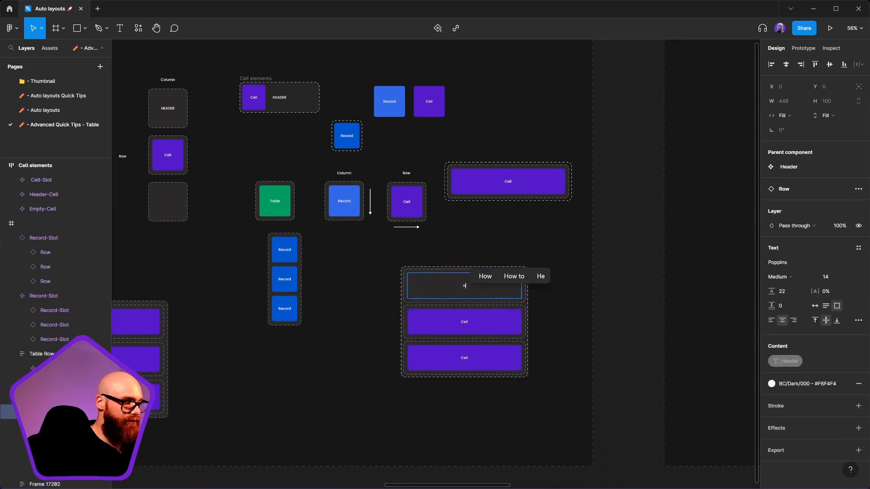
{"action": "key", "text": "Escape"}
- Swap the cell slot inside the Empty component to Empty-Cell
{"action": "left_click", "coordinate": [484, 360], "text": "ctrl"}
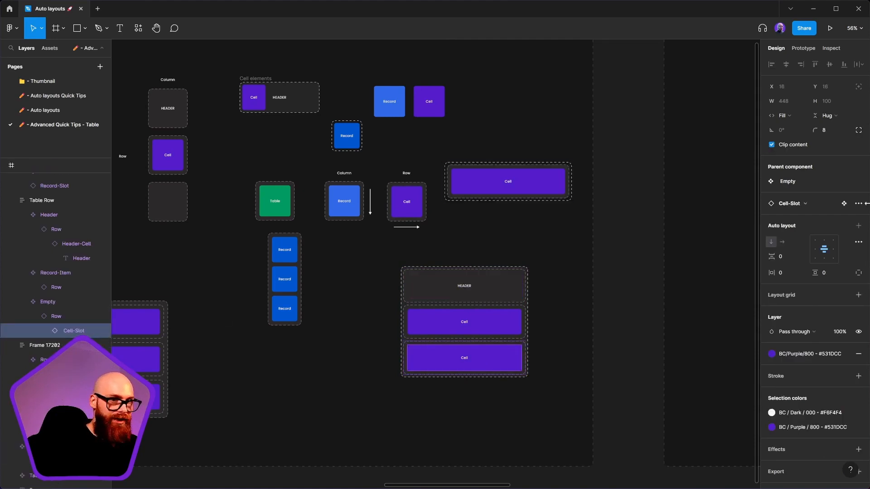
{"action": "left_click", "coordinate": [805, 204]}
{"action": "left_click", "coordinate": [791, 346]}
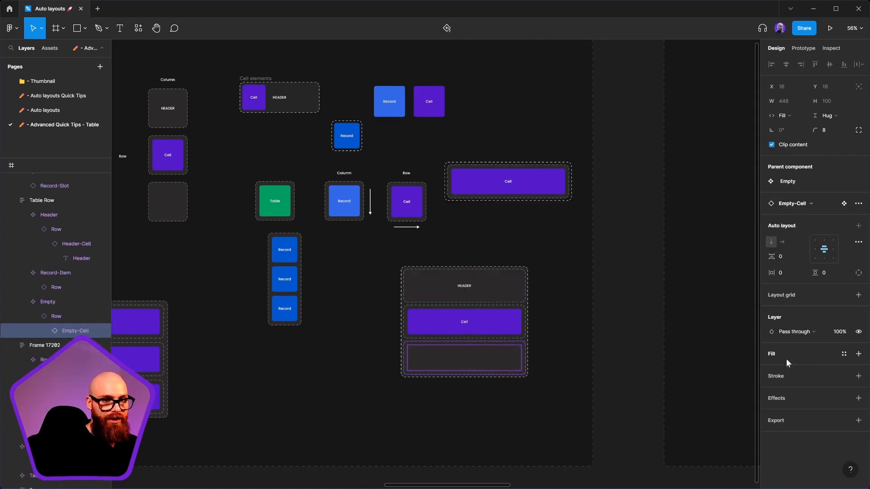
{"action": "key", "text": "Escape"}
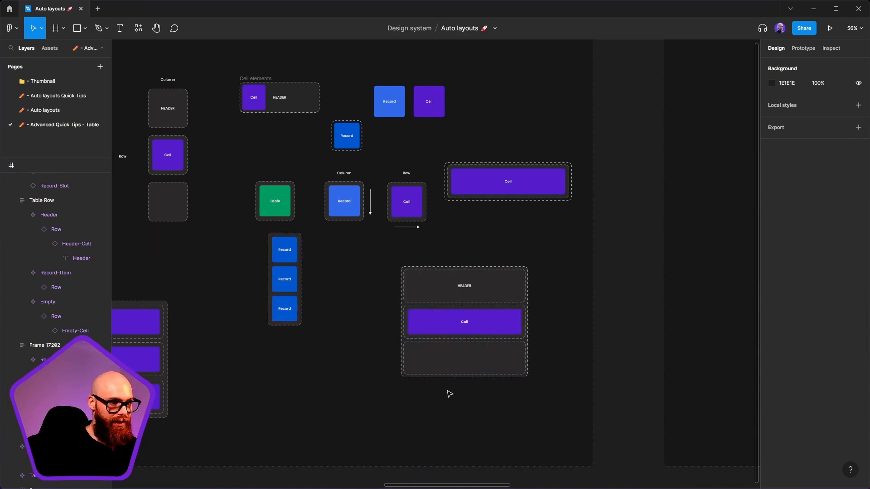
- Detach the Record instance swap property from the first slot of the three-record Record-Slot component
{"action": "double_click", "coordinate": [286, 248]}
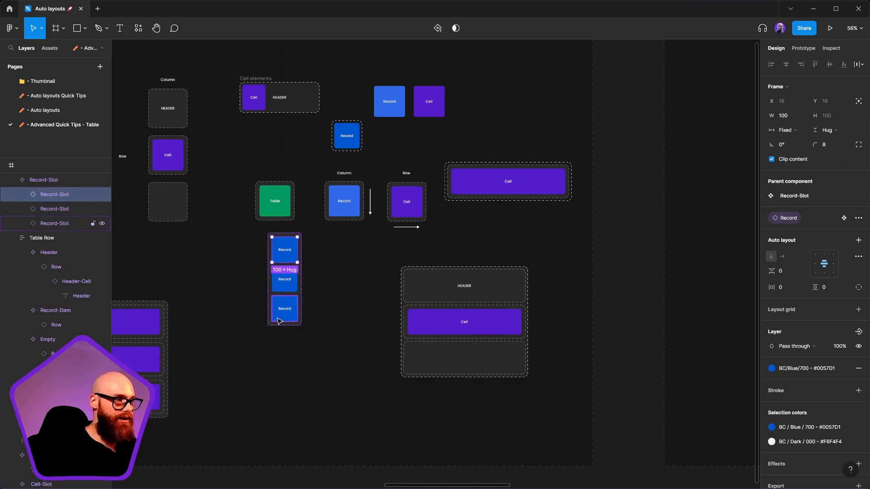
{"action": "left_click", "coordinate": [284, 282]}
{"action": "left_click", "coordinate": [284, 311], "text": "shift"}
{"action": "left_click", "coordinate": [284, 250]}
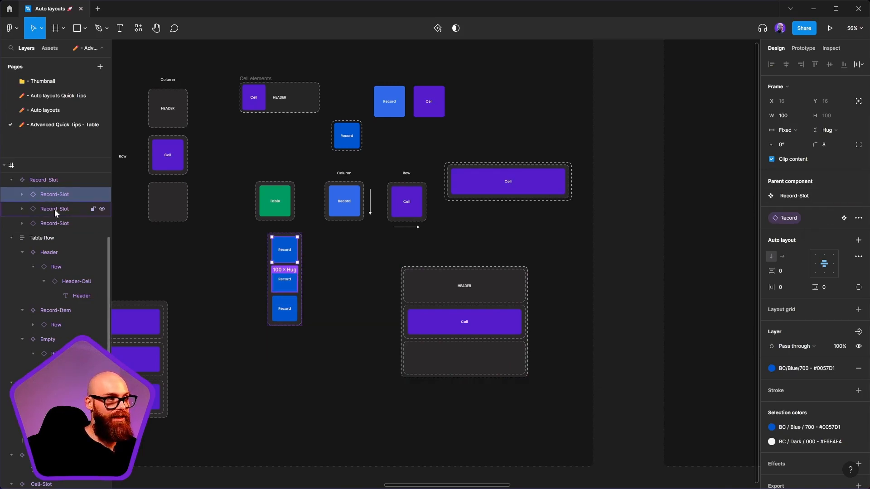
{"action": "left_click", "coordinate": [830, 220]}
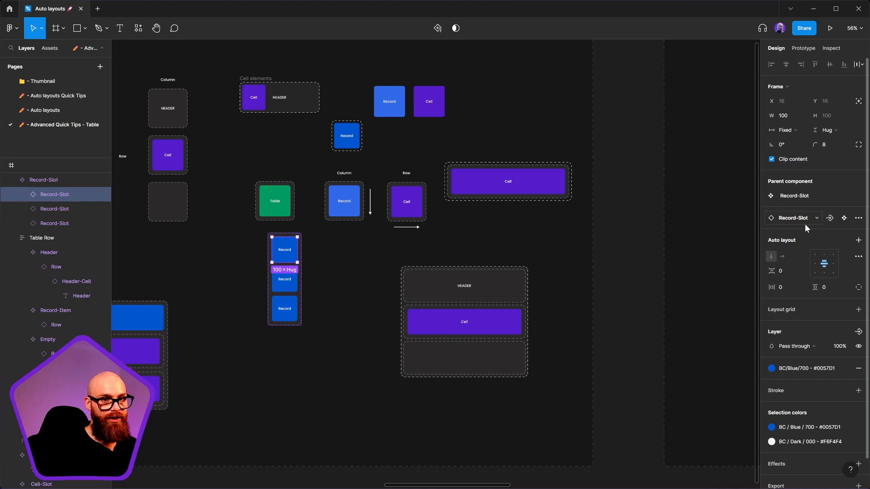
- Create an instance swap property named Header on the first Record-Slot slot, with the Header component as an added preferred value
{"action": "left_click", "coordinate": [831, 220]}
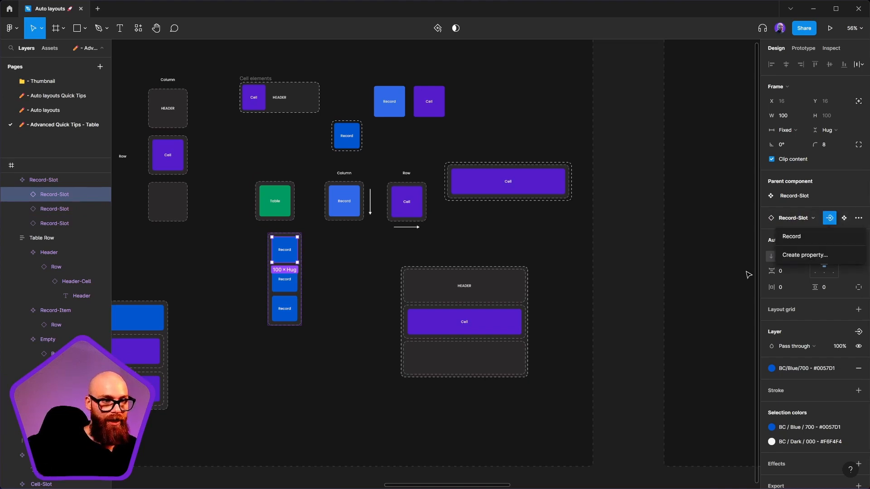
{"action": "left_click", "coordinate": [813, 257]}
{"action": "type", "text": "Header"}
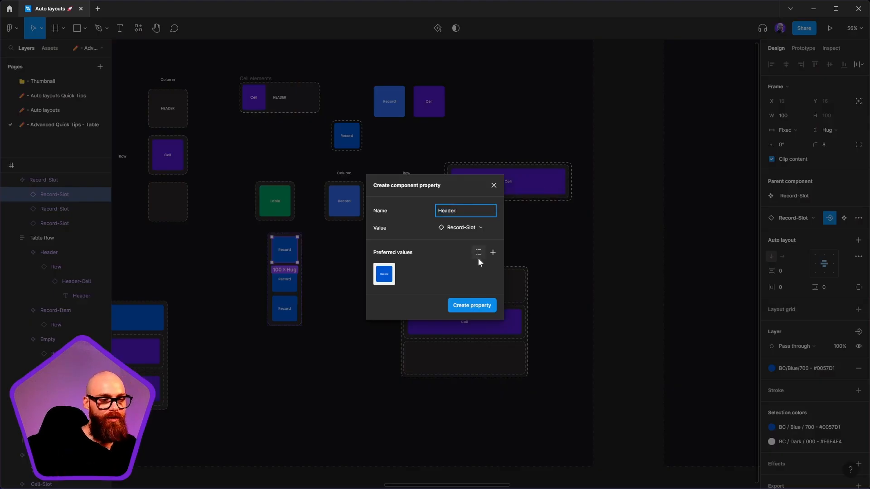
{"action": "left_click", "coordinate": [493, 252]}
{"action": "scroll", "coordinate": [553, 358], "scroll_direction": "down", "scroll_amount": 2}
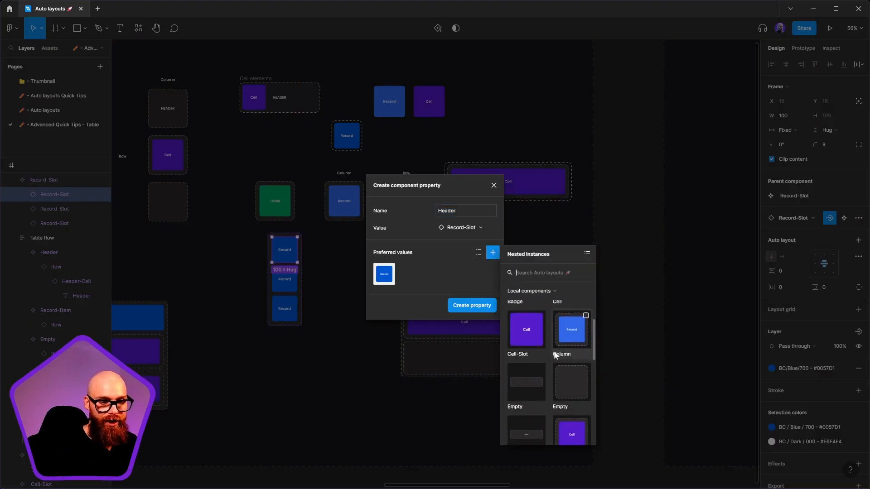
{"action": "scroll", "coordinate": [567, 374], "scroll_direction": "down", "scroll_amount": 2}
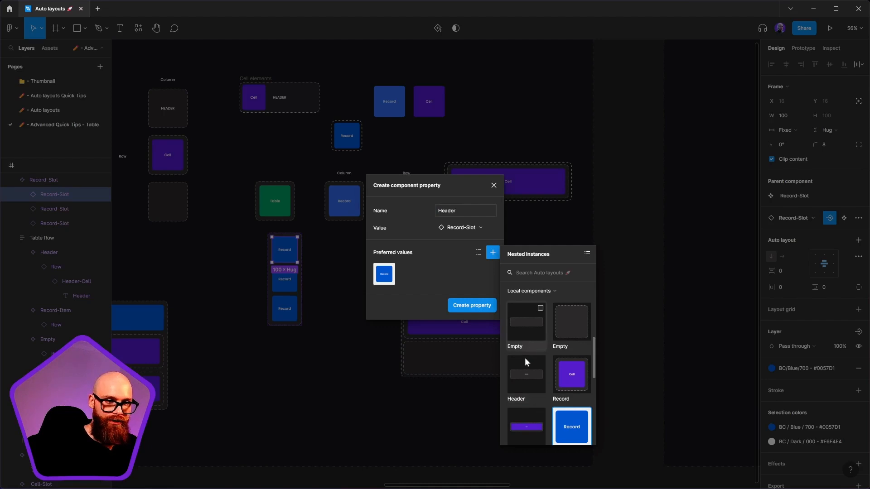
{"action": "left_click", "coordinate": [536, 385]}
{"action": "left_click", "coordinate": [472, 305]}
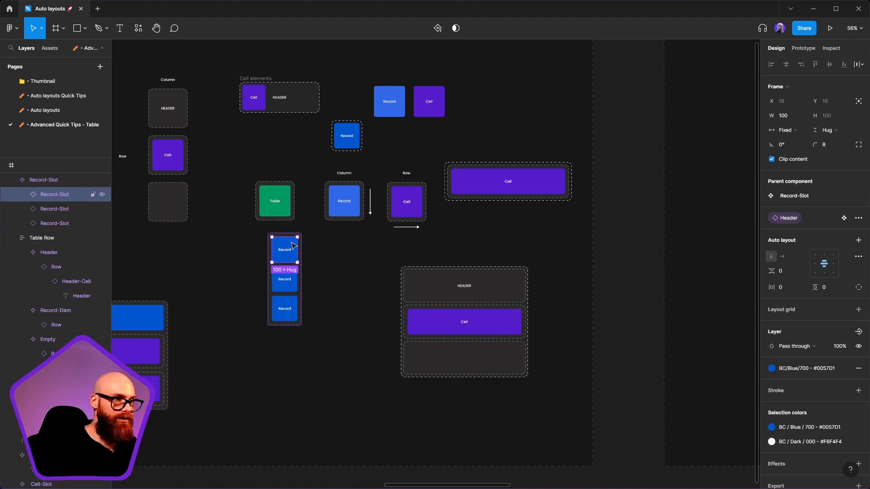
{"action": "scroll", "coordinate": [272, 258], "scroll_direction": "up", "scroll_amount": 3}
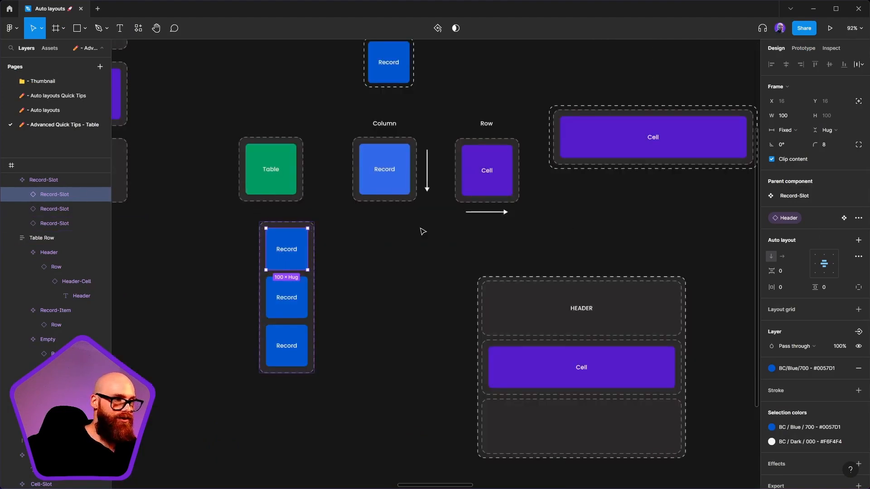
{"action": "key", "text": "shift+Return"}
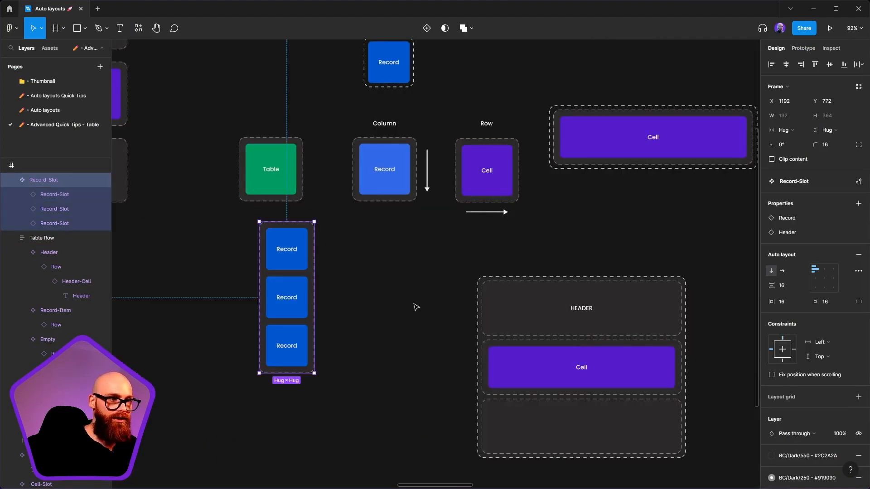
- Detach the Header property from the first slot of the Record-Slot component and swap that slot to the Header component
{"action": "left_click", "coordinate": [63, 194]}
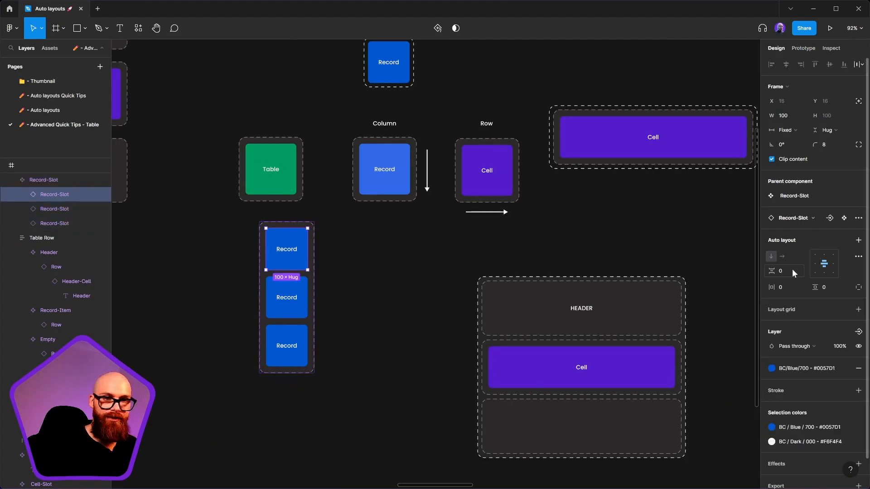
{"action": "left_click", "coordinate": [817, 218]}
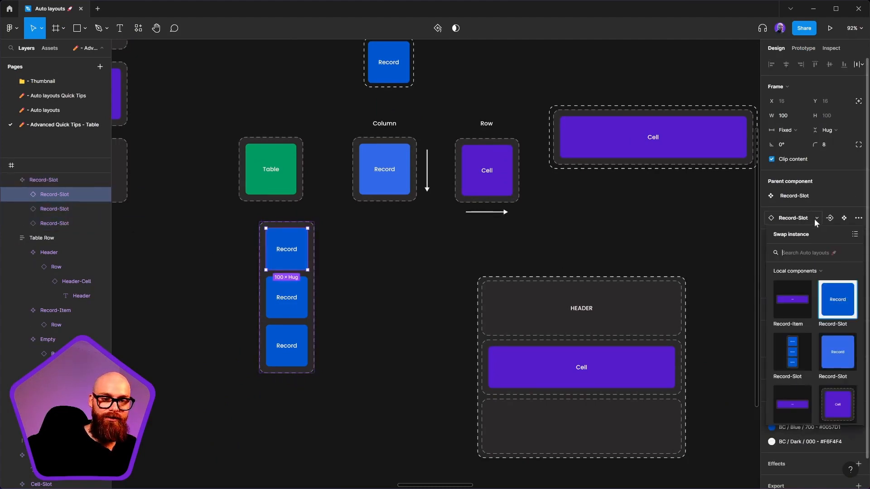
{"action": "left_click", "coordinate": [815, 219]}
{"action": "left_click", "coordinate": [814, 216]}
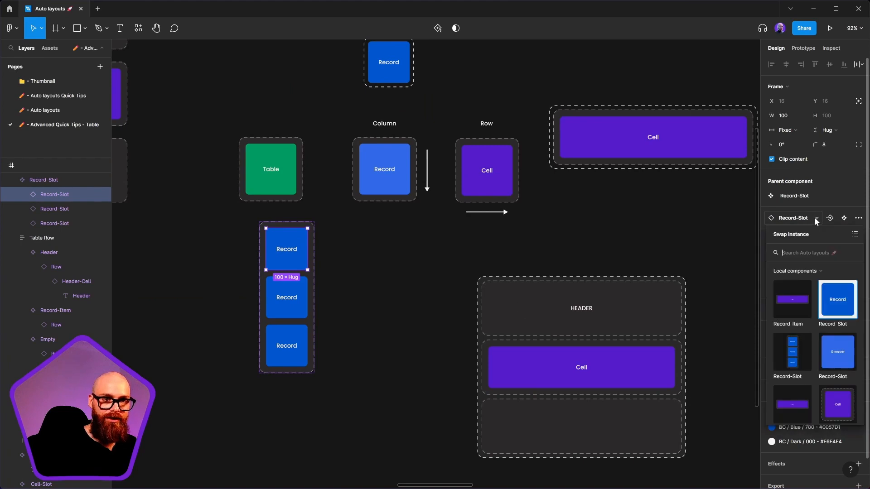
{"action": "left_click", "coordinate": [812, 401]}
- Move the Record-Slot component clear of the Table Row frame, then detach its last slot's property and swap the slot to Empty
{"action": "left_click", "coordinate": [412, 367]}
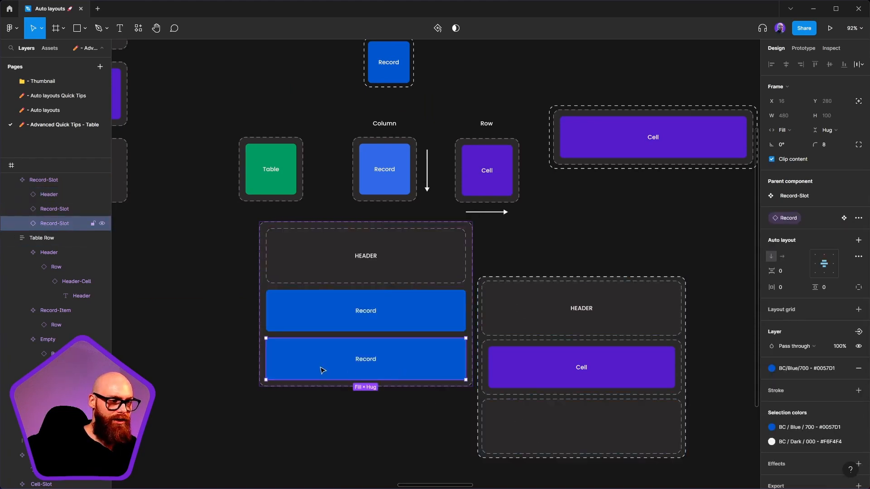
{"action": "left_click_drag", "start_coordinate": [274, 226], "coordinate": [197, 262]}
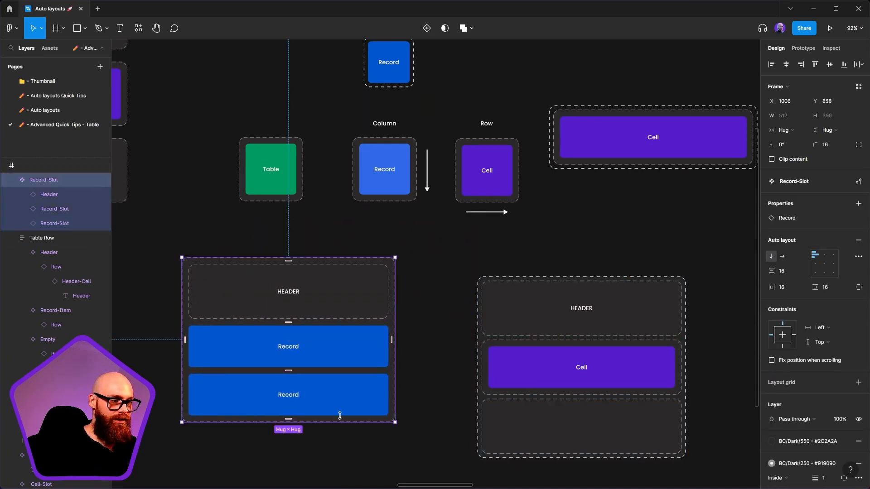
{"action": "left_click", "coordinate": [338, 402]}
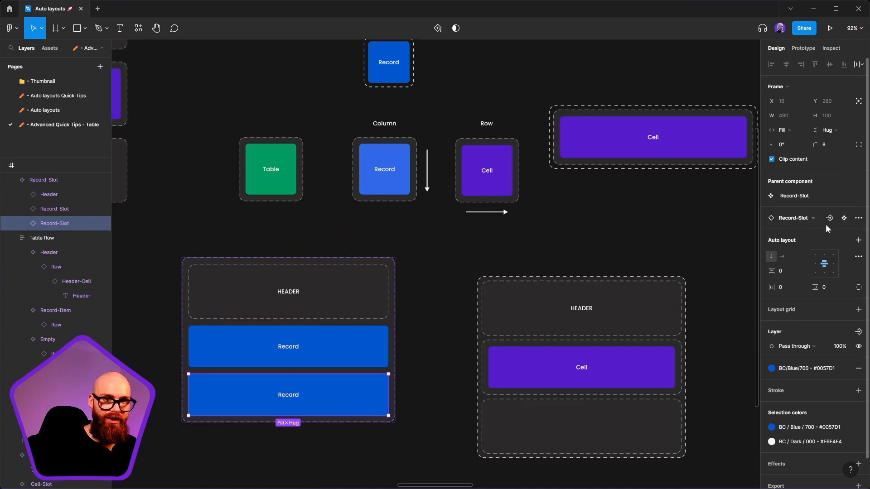
{"action": "left_click", "coordinate": [813, 219]}
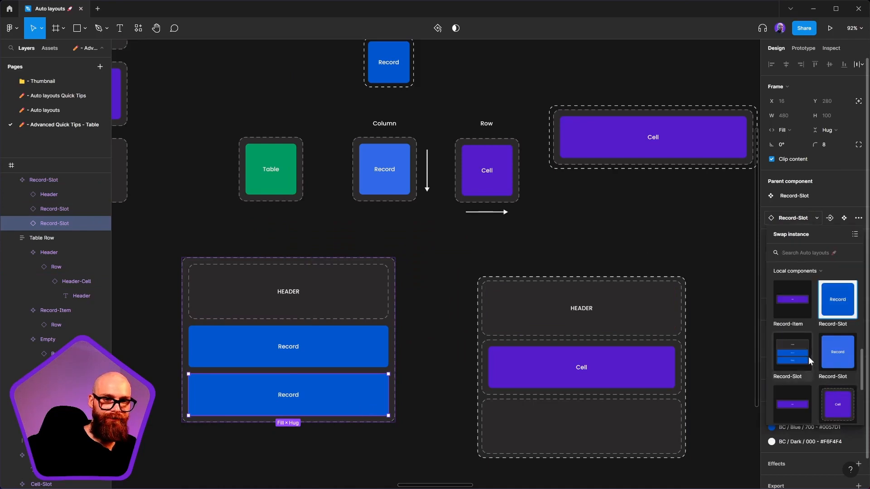
{"action": "scroll", "coordinate": [809, 357], "scroll_direction": "up", "scroll_amount": 3}
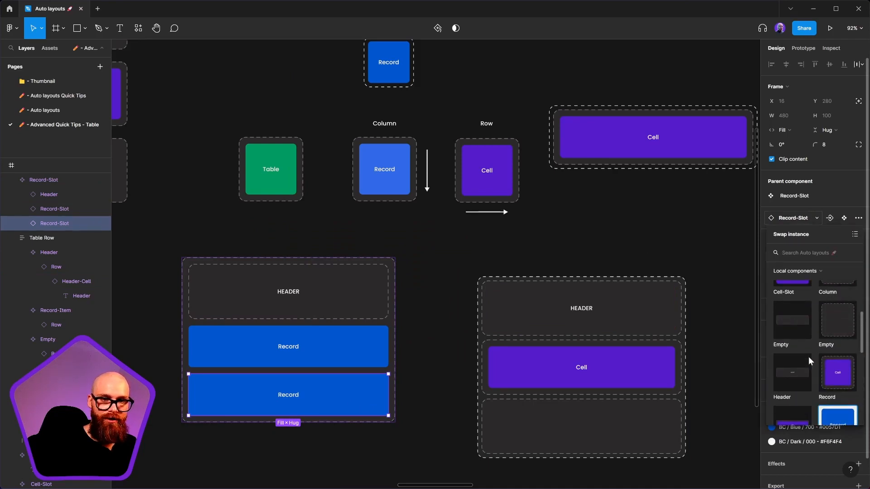
{"action": "left_click", "coordinate": [795, 333]}
- Add Record-Item to the preferred values of the Record-Slot component's Record property and remove Row from them
{"action": "left_click", "coordinate": [331, 358]}
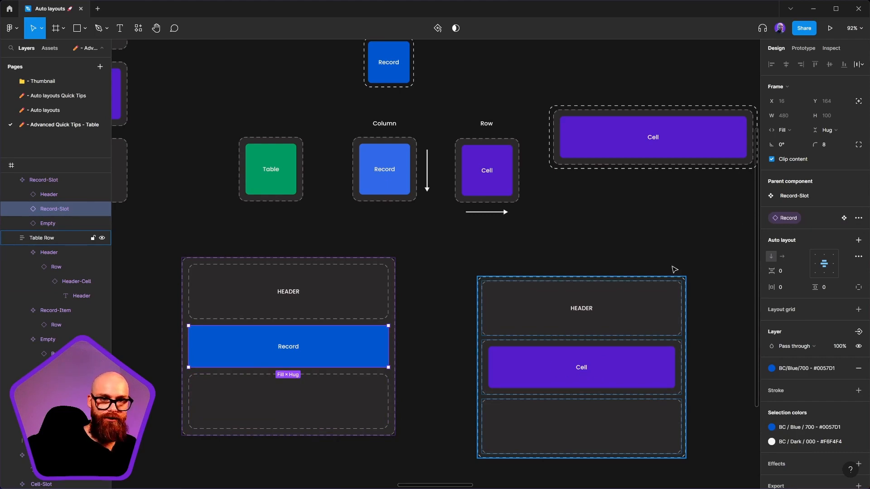
{"action": "left_click", "coordinate": [188, 259]}
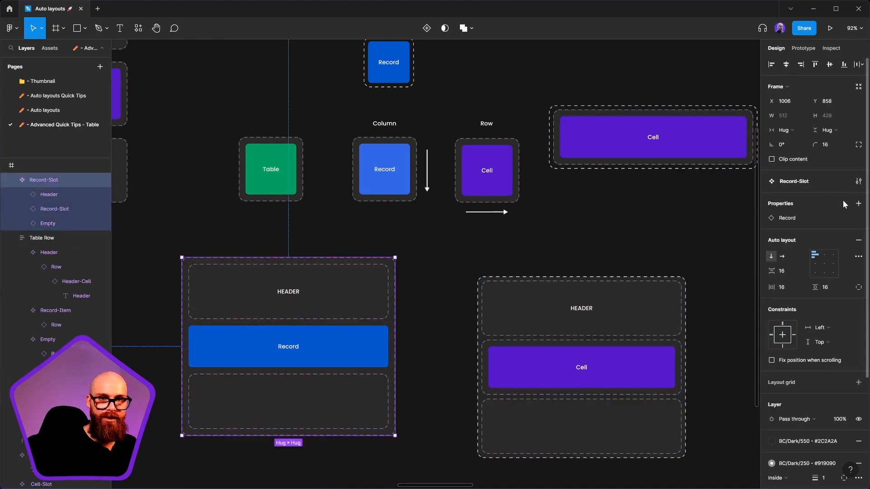
{"action": "left_click", "coordinate": [839, 219]}
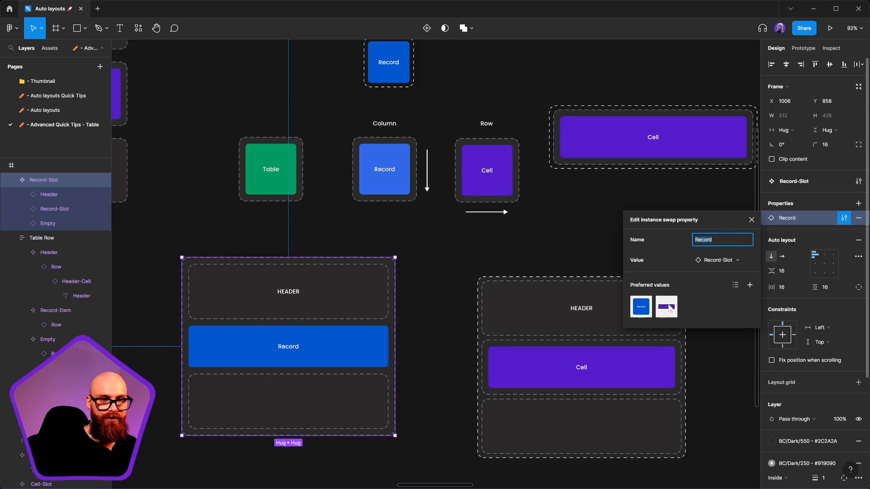
{"action": "left_click", "coordinate": [750, 286]}
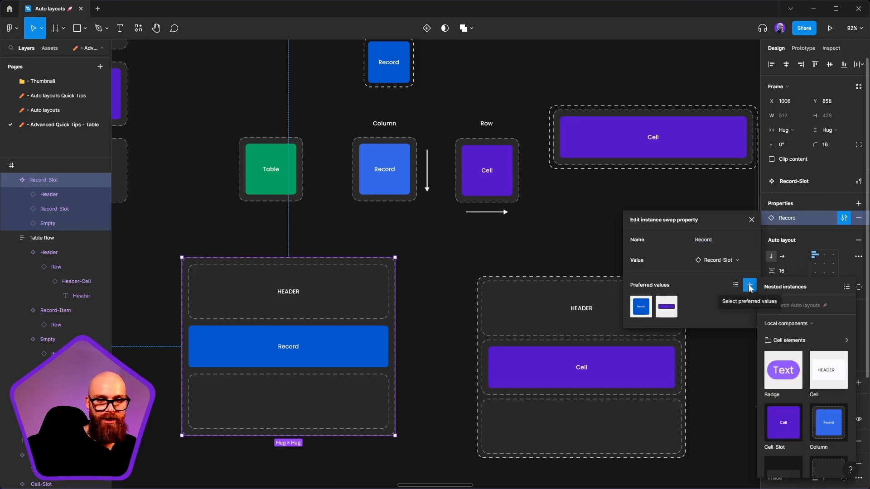
{"action": "scroll", "coordinate": [802, 425], "scroll_direction": "down", "scroll_amount": 2}
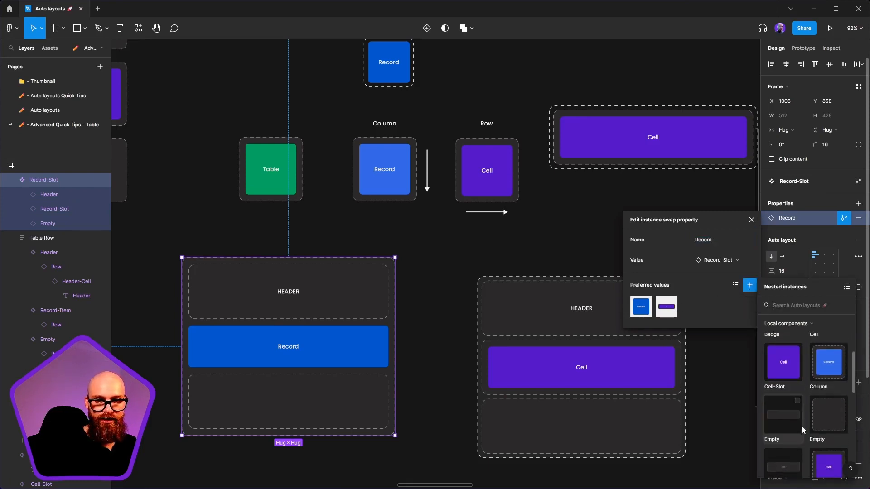
{"action": "scroll", "coordinate": [812, 406], "scroll_direction": "down", "scroll_amount": 2}
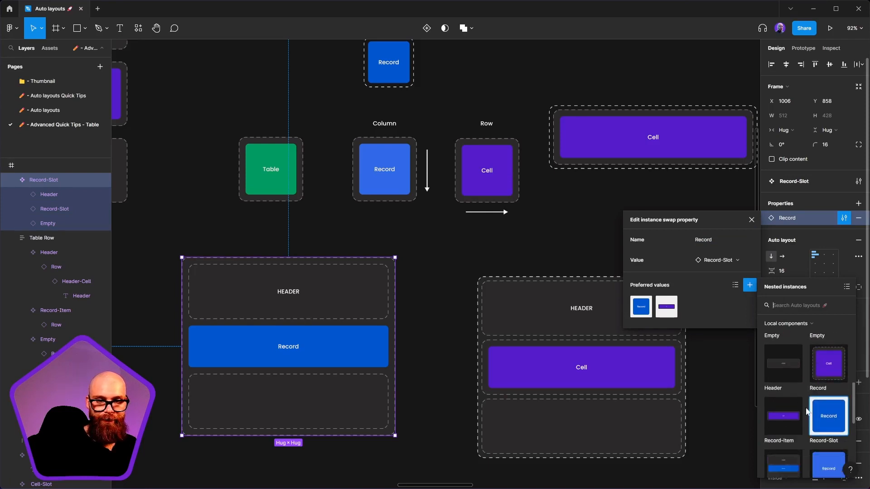
{"action": "left_click", "coordinate": [793, 405]}
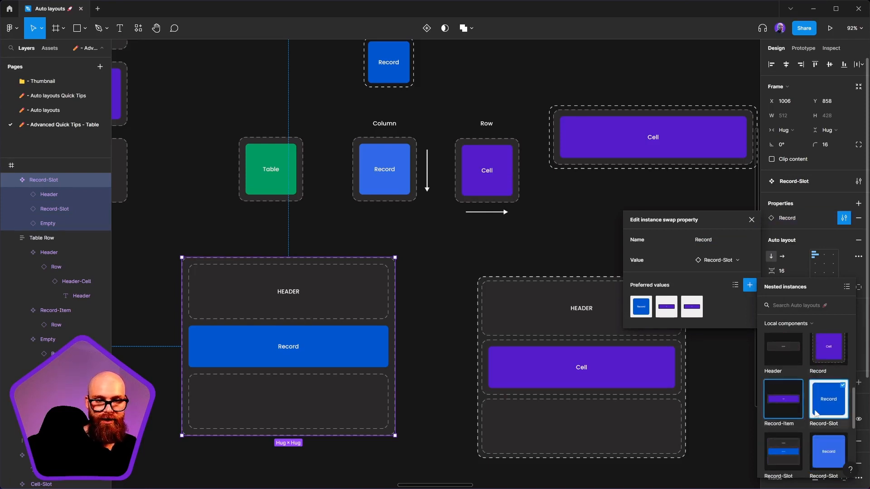
{"action": "scroll", "coordinate": [816, 413], "scroll_direction": "down", "scroll_amount": 2}
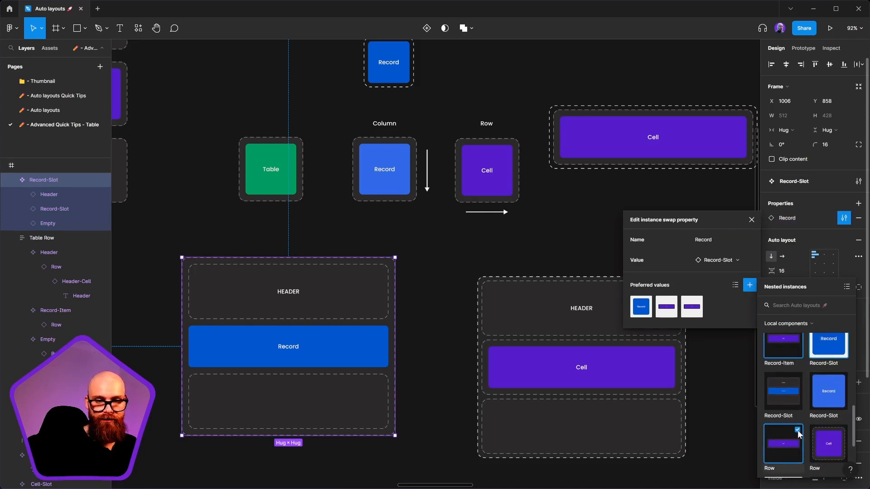
{"action": "left_click", "coordinate": [797, 431]}
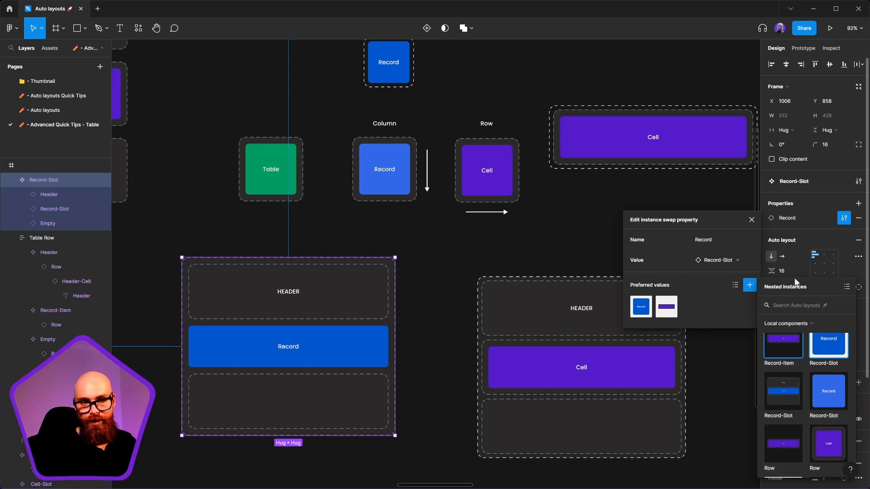
{"action": "left_click", "coordinate": [751, 221]}
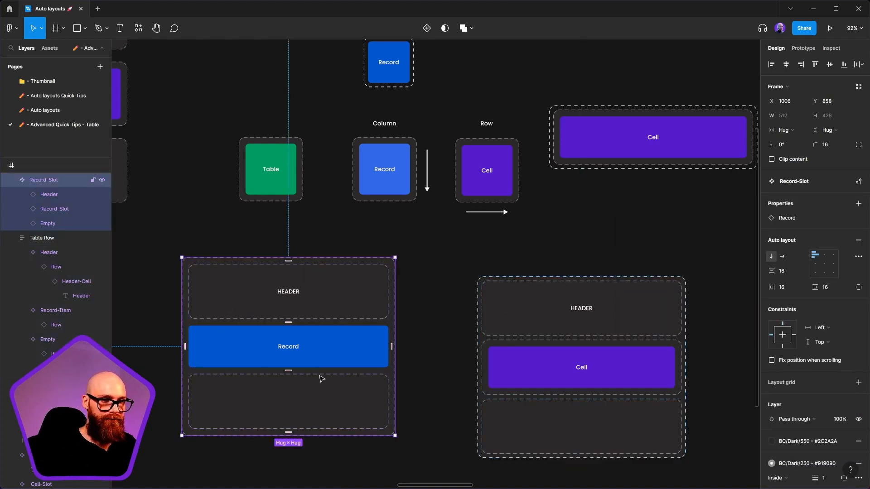
- Duplicate the middle Record slot three times inside the Record-Slot component
{"action": "left_click", "coordinate": [228, 360]}
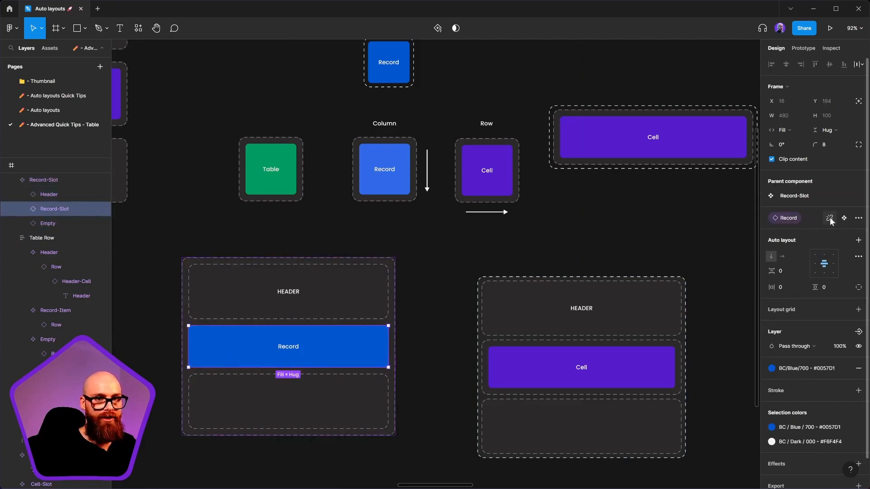
{"action": "left_click", "coordinate": [426, 346]}
{"action": "scroll", "coordinate": [395, 301], "scroll_direction": "down", "scroll_amount": 5}
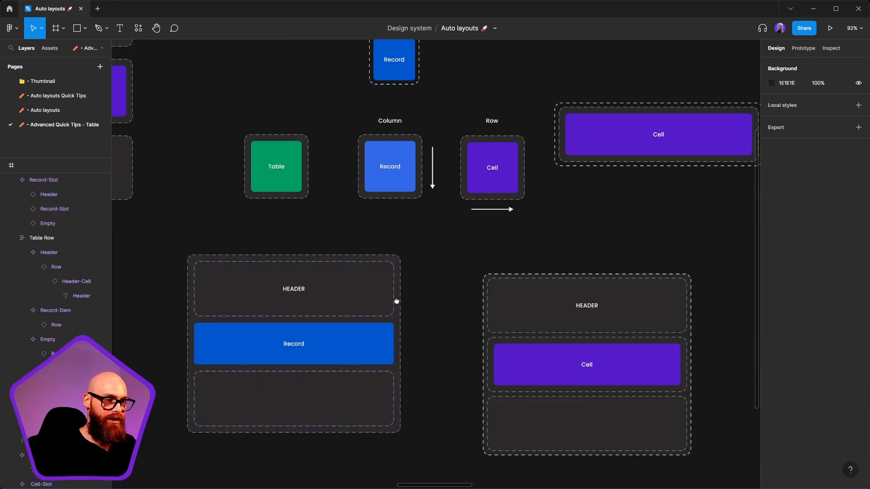
{"action": "left_click", "coordinate": [383, 299]}
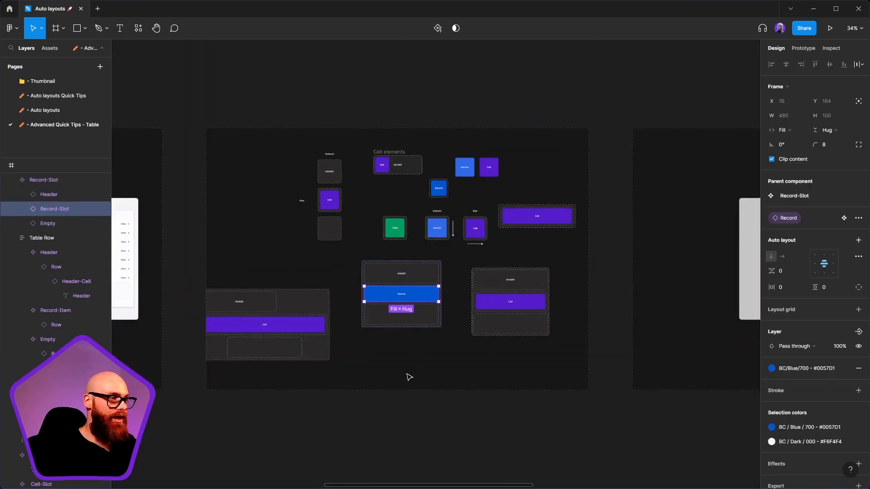
{"action": "key", "text": "ctrl+d"}
{"action": "key", "text": "ctrl+d"}
{"action": "key", "text": "ctrl+d"}
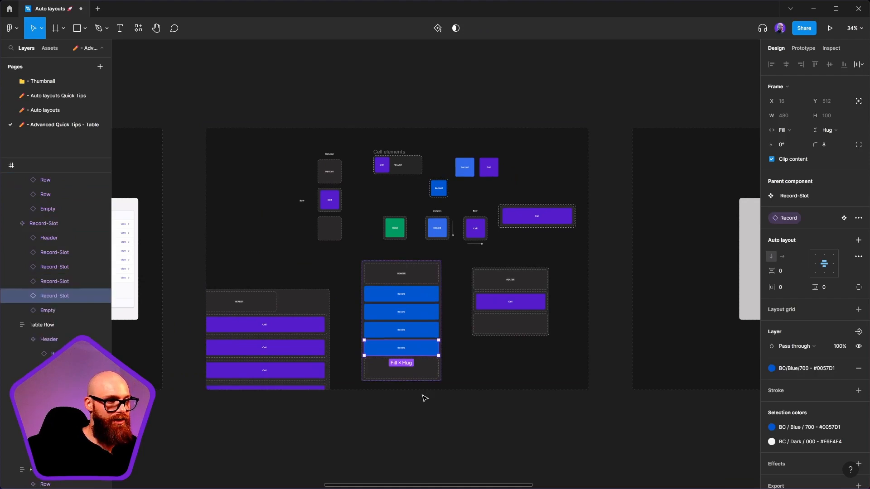
- Delete the old table with Cell rows beside the Record-Slot component
{"action": "left_click", "coordinate": [319, 306]}
{"action": "key", "text": "Delete"}
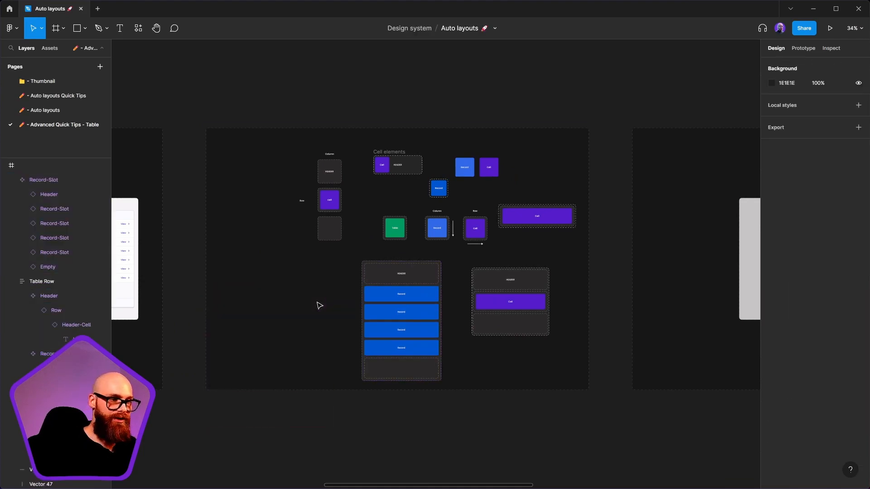
{"action": "left_click", "coordinate": [432, 284]}
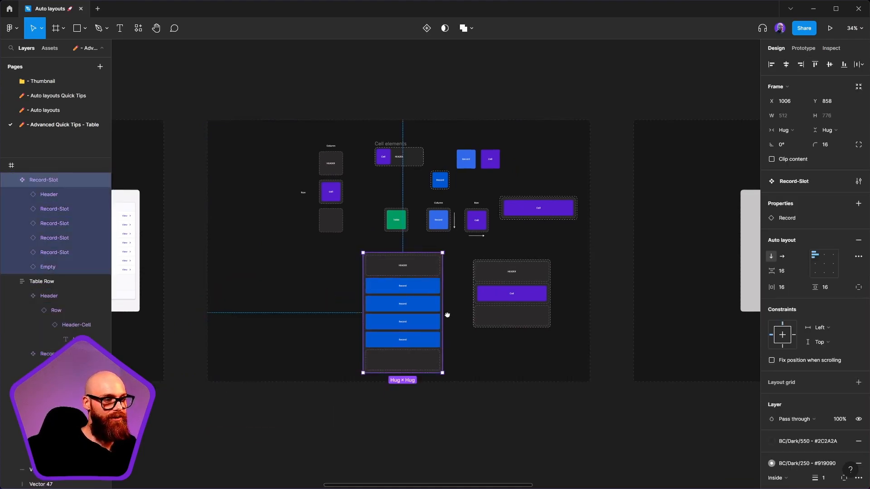
{"action": "scroll", "coordinate": [453, 249], "scroll_direction": "up", "scroll_amount": 5}
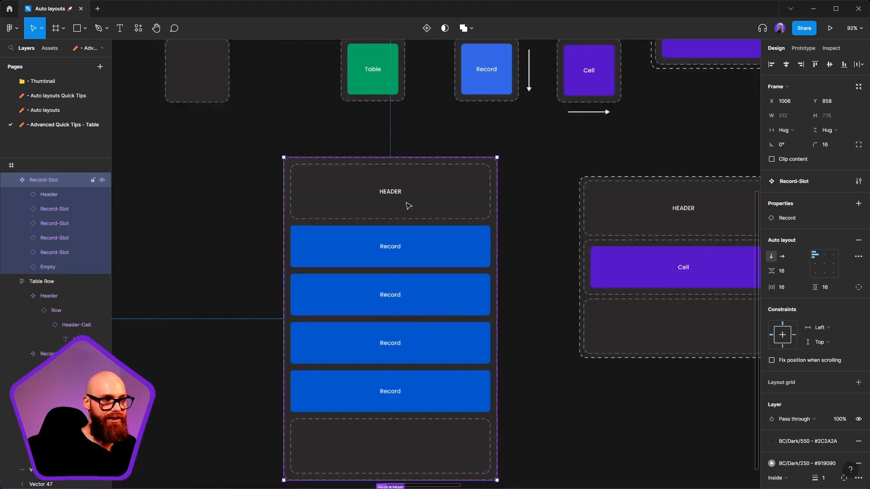
{"action": "scroll", "coordinate": [431, 355], "scroll_direction": "down", "scroll_amount": 5}
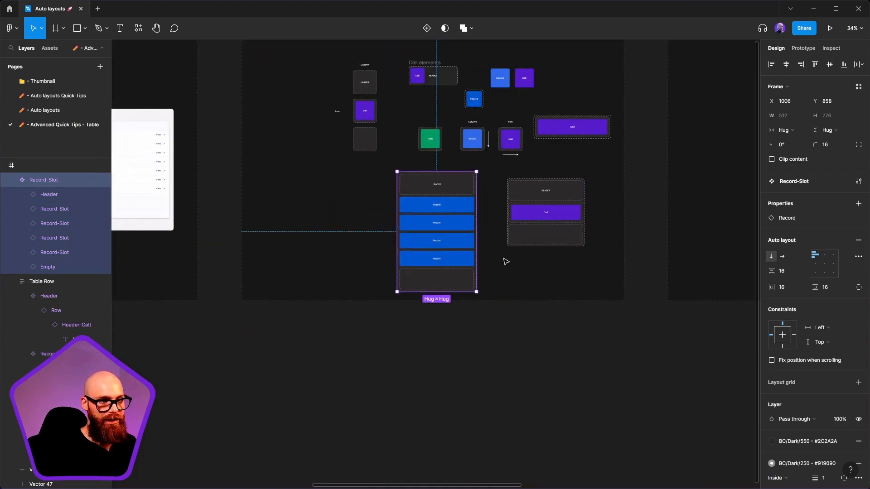
{"action": "left_click", "coordinate": [522, 359]}
{"action": "scroll", "coordinate": [559, 202], "scroll_direction": "up", "scroll_amount": 5}
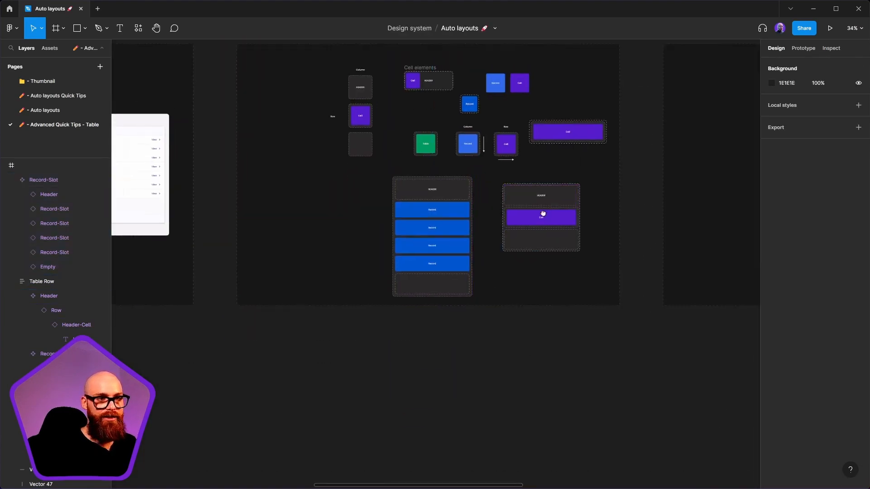
{"action": "left_click", "coordinate": [548, 157]}
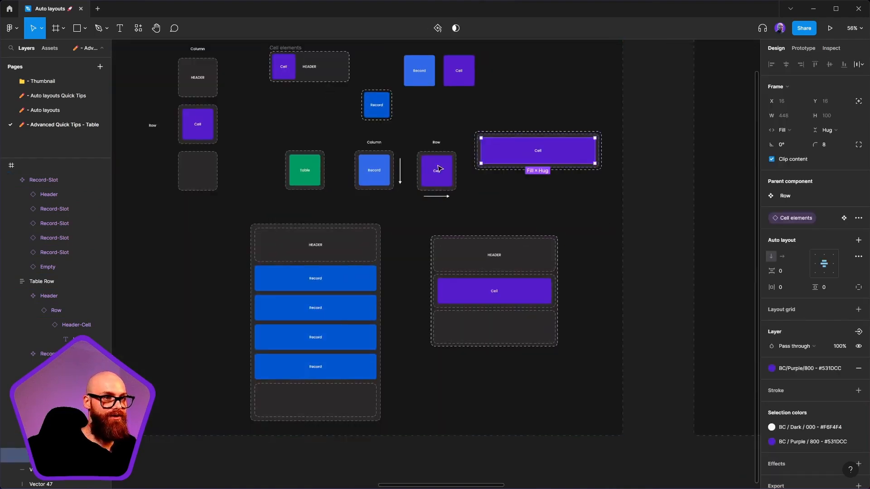
- Move the frame holding the Row component beside the single Row slot, then duplicate its Cell slot four times
{"action": "key", "text": "Escape"}
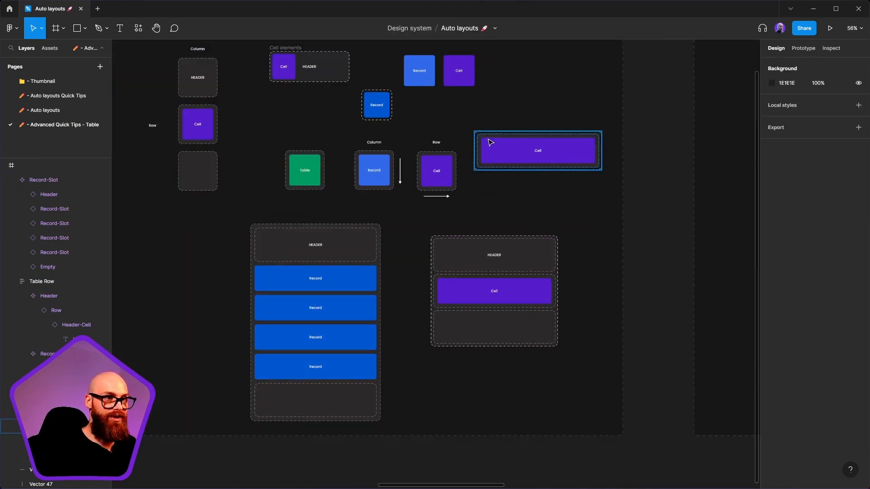
{"action": "left_click_drag", "start_coordinate": [514, 141], "coordinate": [533, 177]}
{"action": "double_click", "coordinate": [510, 176]}
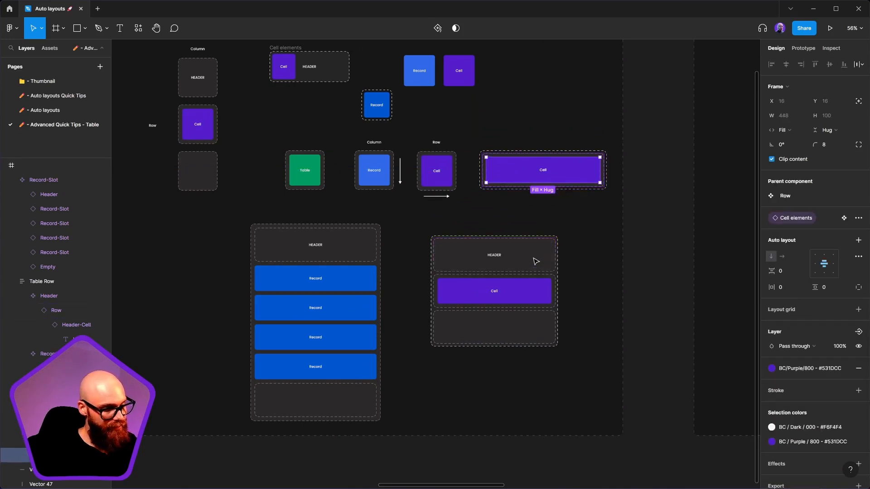
{"action": "key", "text": "ctrl+d"}
{"action": "key", "text": "ctrl+d"}
{"action": "key", "text": "ctrl+d"}
{"action": "key", "text": "ctrl+d"}
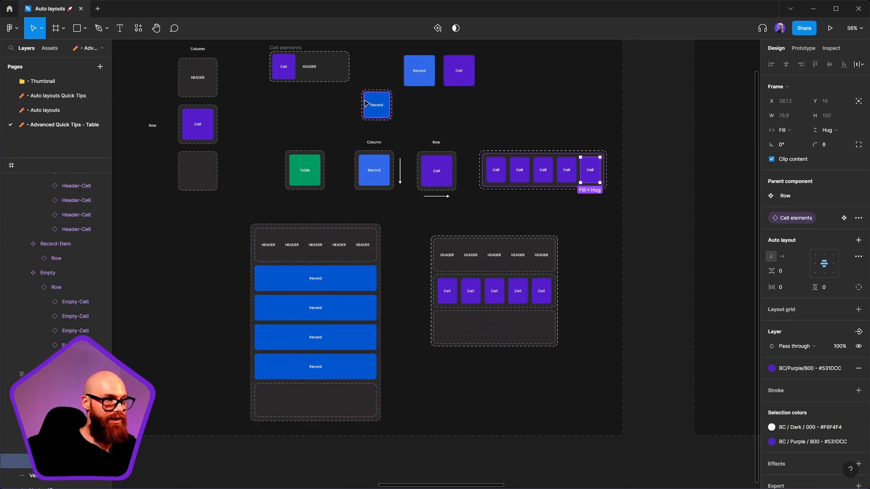
- Place an instance of the Record-Slot component below the dashed frame, at X 478, Y 1114
{"action": "left_click_drag", "start_coordinate": [333, 332], "coordinate": [455, 167]}
{"action": "scroll", "coordinate": [460, 350], "scroll_direction": "down", "scroll_amount": 3}
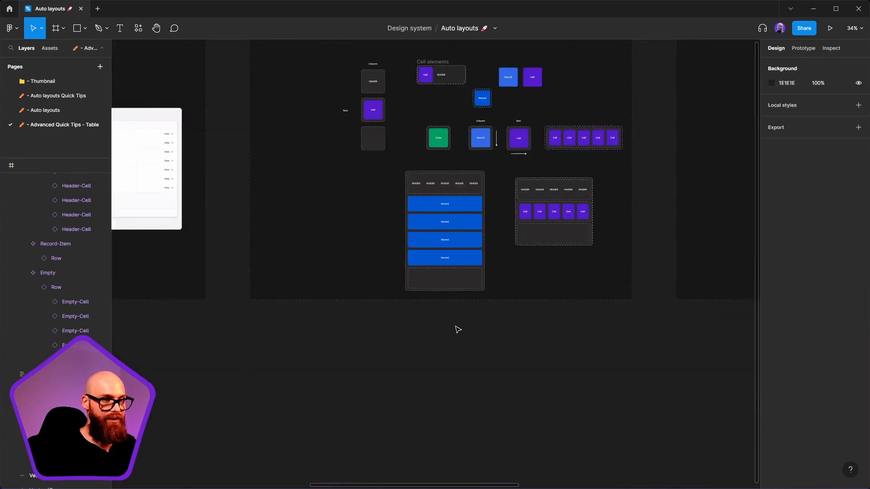
{"action": "left_click", "coordinate": [448, 204]}
{"action": "left_click_drag", "start_coordinate": [441, 370], "coordinate": [443, 372]}
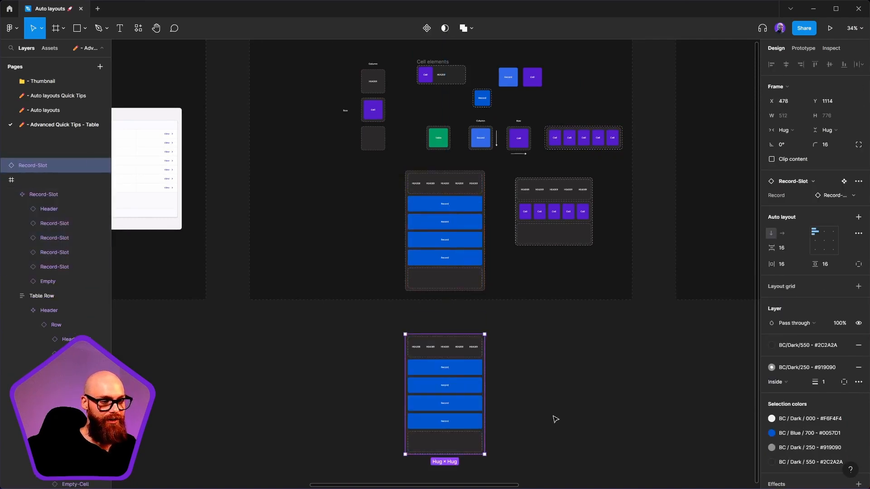
- Set the new Record-Slot instance's Record property to Record-Item
{"action": "left_click", "coordinate": [839, 196]}
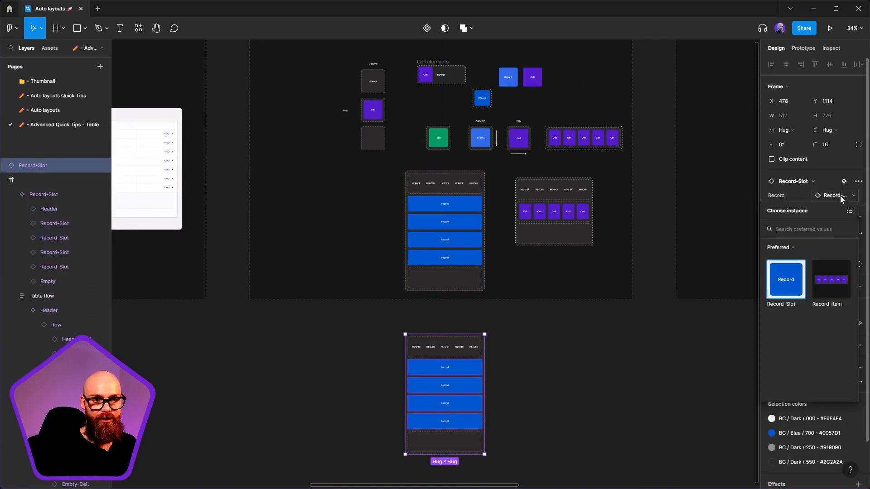
{"action": "left_click", "coordinate": [828, 285]}
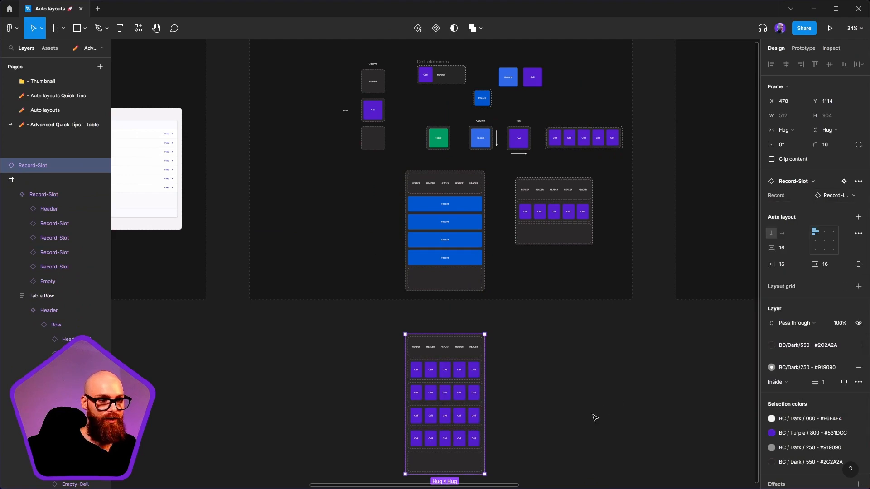
{"action": "left_click", "coordinate": [596, 418]}
- Try to widen the Record-Slot instance below the frame, then undo the resize
{"action": "left_click_drag", "start_coordinate": [549, 384], "coordinate": [530, 218]}
{"action": "left_click", "coordinate": [438, 212]}
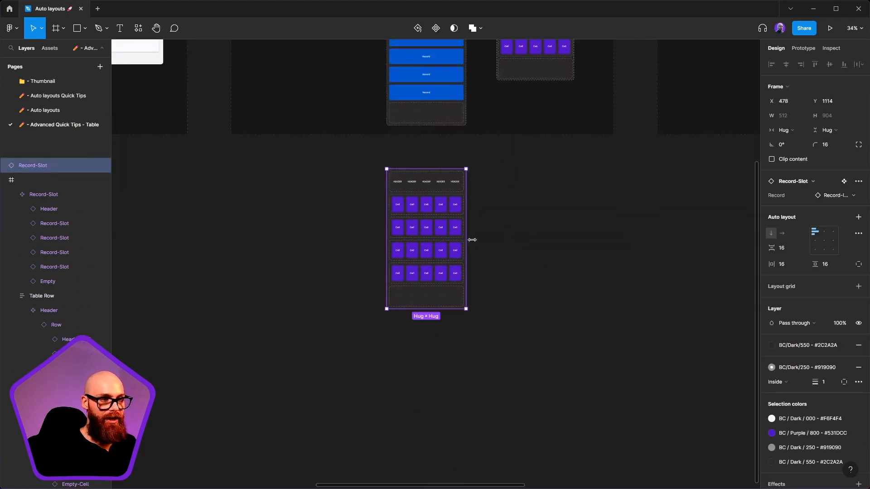
{"action": "left_click_drag", "start_coordinate": [472, 239], "coordinate": [496, 309]}
{"action": "key", "text": "ctrl+z"}
{"action": "scroll", "coordinate": [472, 228], "scroll_direction": "up", "scroll_amount": 3}
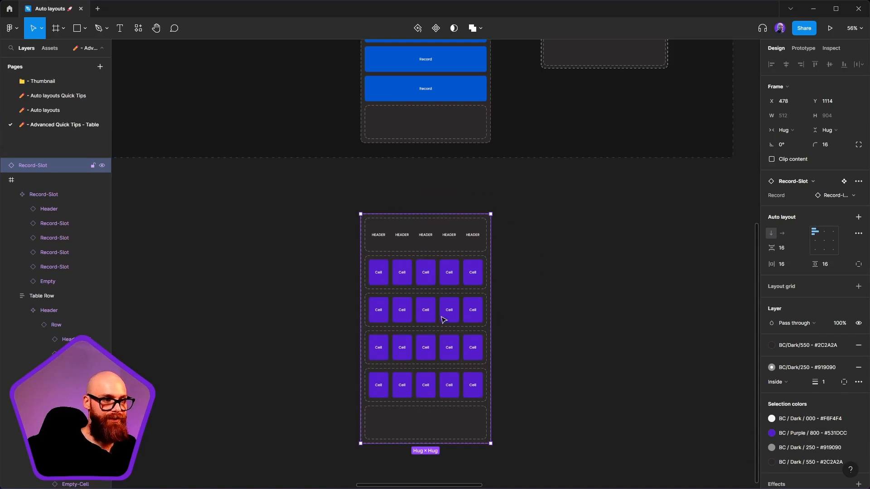
- Set the horizontal resizing of all rows directly inside the Record-Slot instance to Fill container
{"action": "key", "text": "Return"}
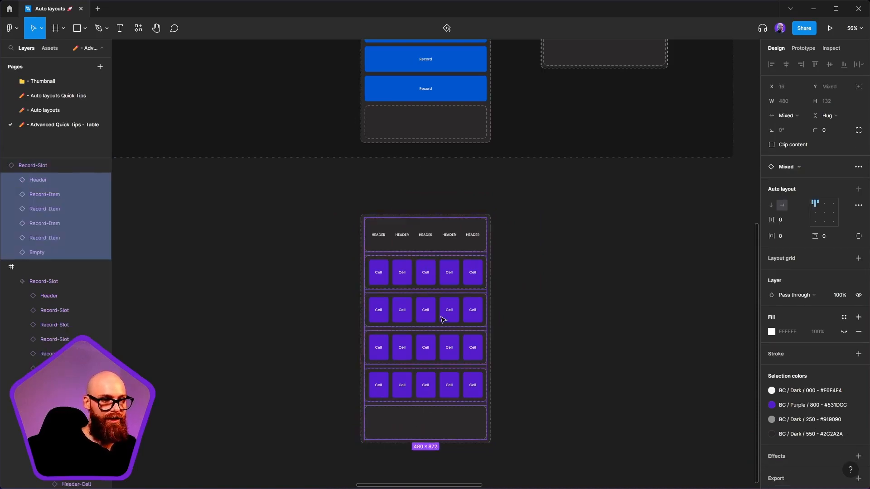
{"action": "left_click", "coordinate": [788, 115]}
{"action": "left_click", "coordinate": [796, 156]}
{"action": "left_click", "coordinate": [558, 273]}
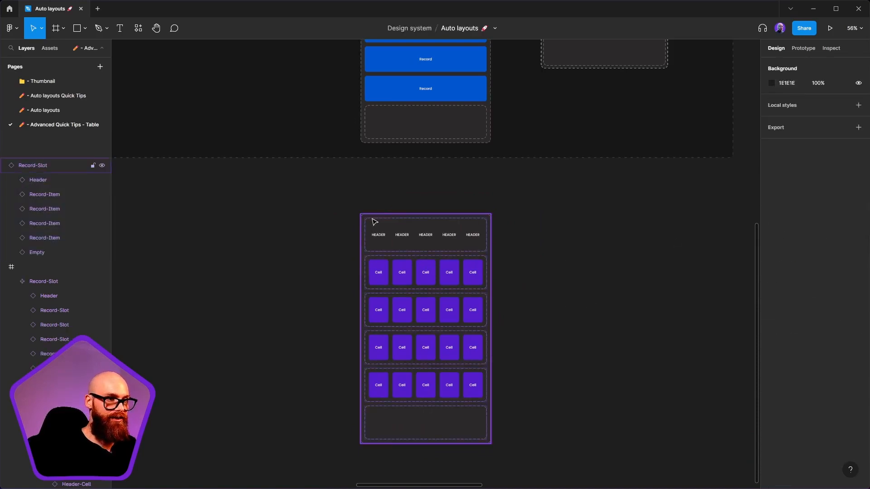
- Try stretching the Record-Slot instance wider with its rows set to Fill, then undo the stretch
{"action": "left_click", "coordinate": [373, 220]}
{"action": "left_click_drag", "start_coordinate": [491, 301], "coordinate": [613, 309]}
{"action": "double_click", "coordinate": [612, 309]}
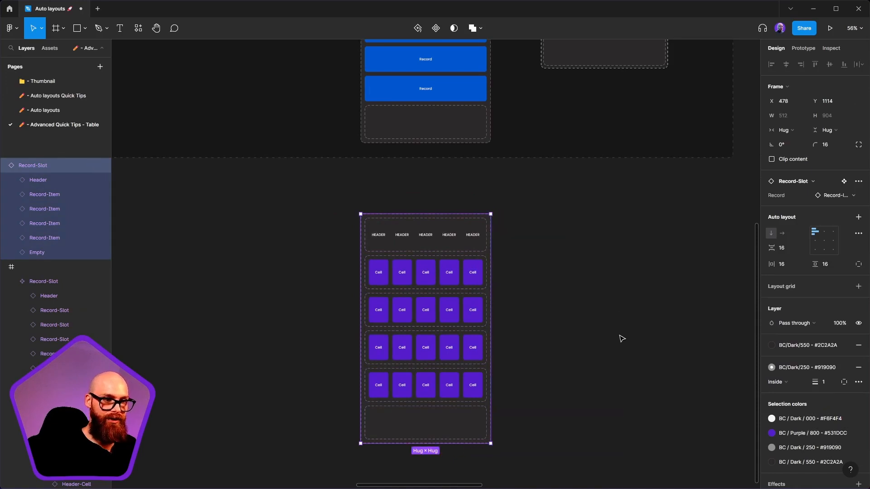
- Set the horizontal resizing of the Row nested in each of the instance's four Record-Items to Fill container
{"action": "left_click", "coordinate": [48, 195]}
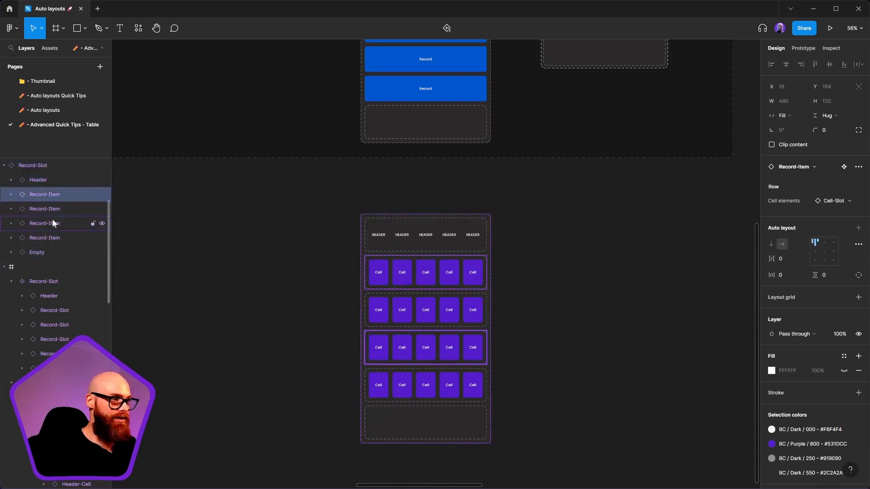
{"action": "left_click", "coordinate": [55, 239], "text": "shift"}
{"action": "key", "text": "Return"}
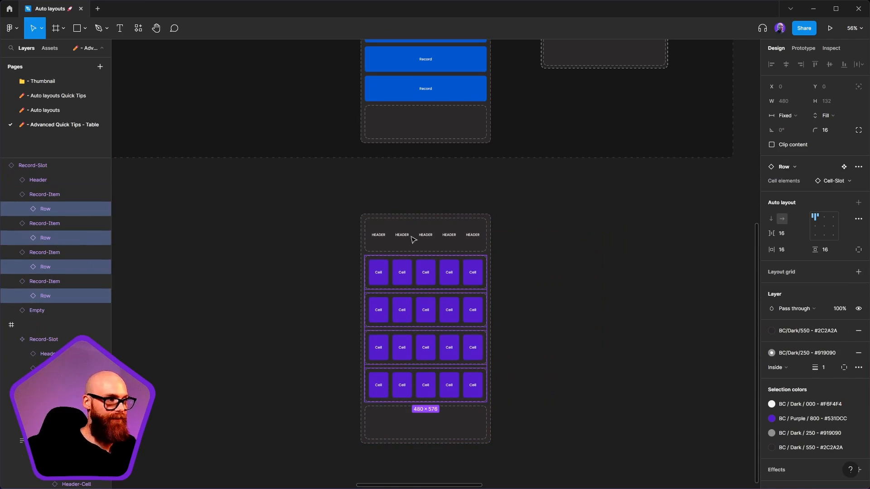
{"action": "left_click", "coordinate": [788, 119]}
{"action": "left_click", "coordinate": [787, 146]}
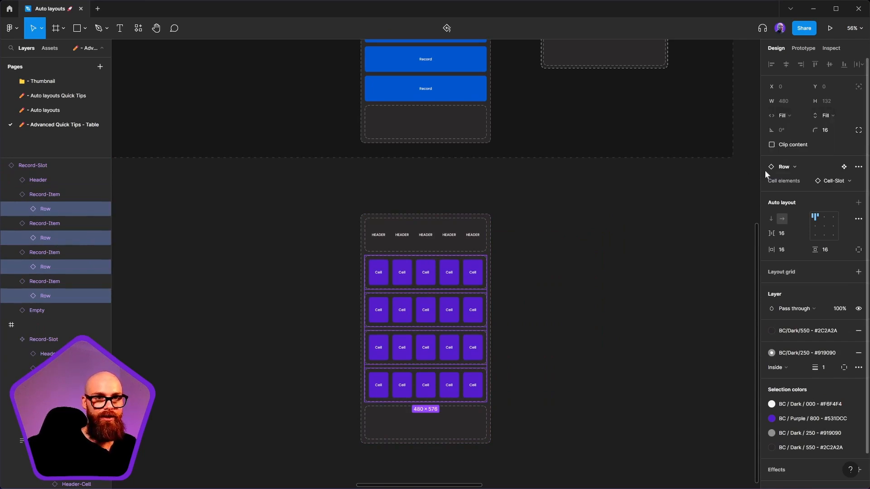
{"action": "left_click", "coordinate": [614, 329]}
- Try widening the instance once more with its nested Rows set to Fill, then undo the width change
{"action": "left_click", "coordinate": [423, 267]}
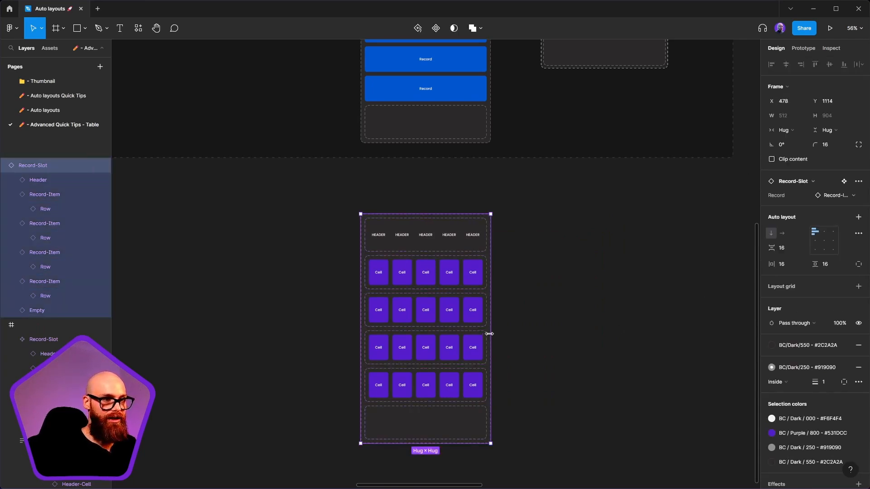
{"action": "left_click_drag", "start_coordinate": [492, 326], "coordinate": [610, 330]}
{"action": "key", "text": "ctrl+z"}
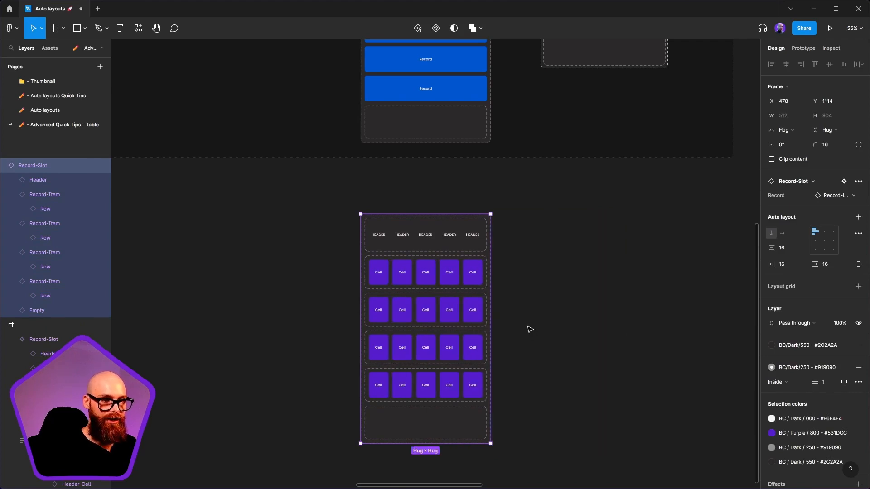
- Set the Rows nested in the main Header, Record-Item and Empty components to fill their container horizontally, then collapse their layers
{"action": "key", "text": "Return"}
{"action": "left_click_drag", "start_coordinate": [526, 148], "coordinate": [421, 383]}
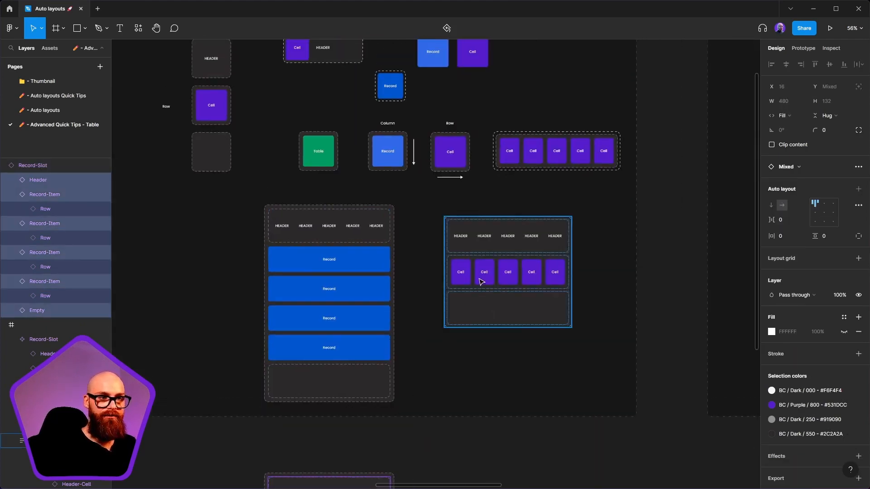
{"action": "left_click", "coordinate": [481, 249]}
{"action": "key", "text": "Return"}
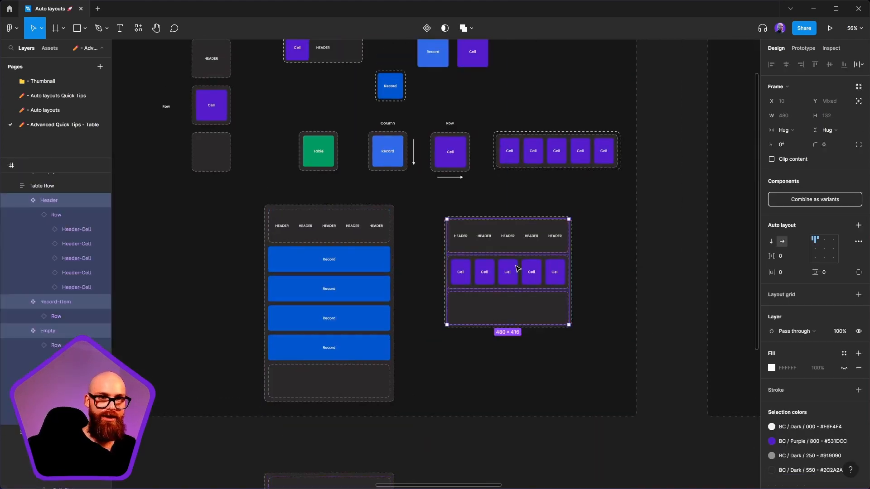
{"action": "key", "text": "Return"}
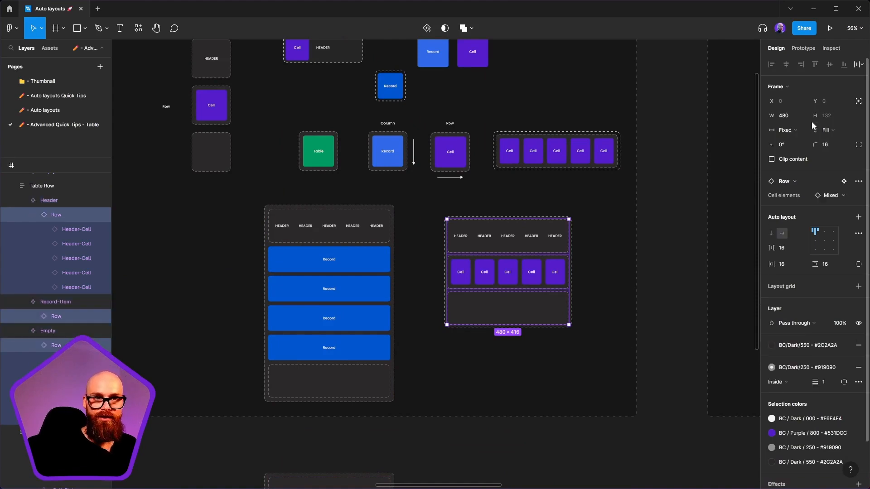
{"action": "left_click", "coordinate": [793, 131]}
{"action": "left_click", "coordinate": [806, 152]}
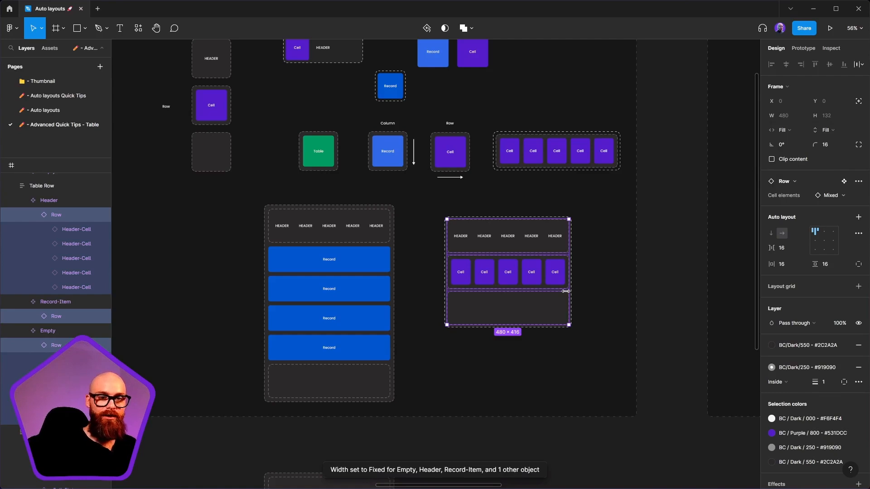
{"action": "left_click", "coordinate": [33, 215]}
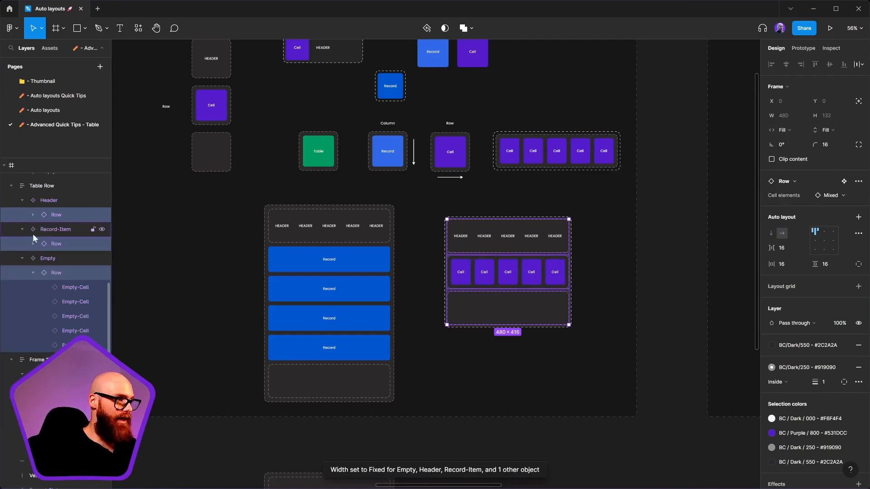
{"action": "left_click", "coordinate": [33, 273]}
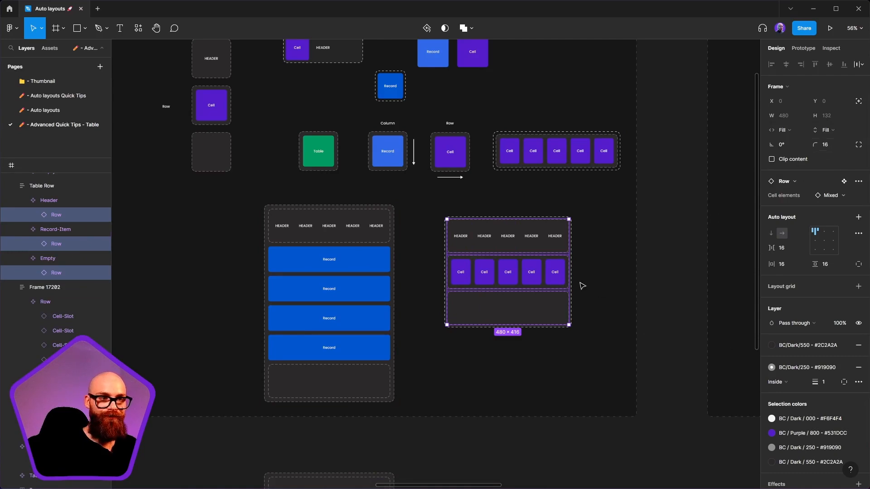
{"action": "left_click", "coordinate": [482, 439]}
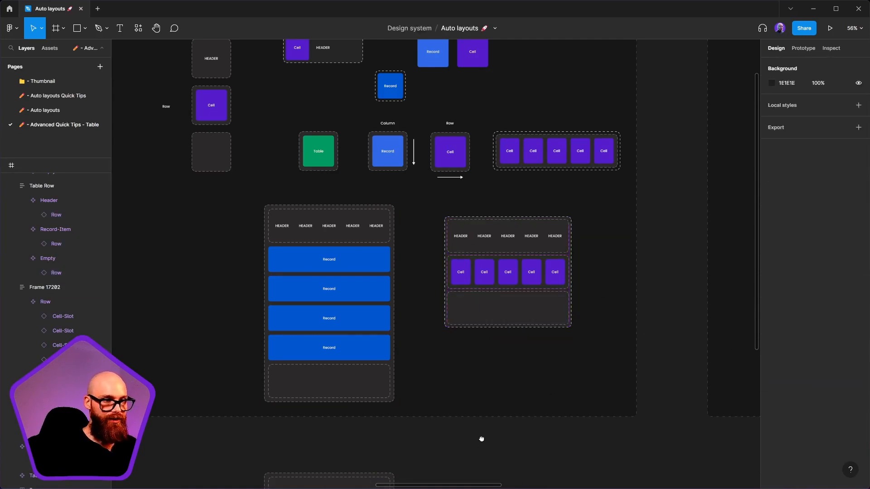
- Widen the Record-Slot instance below the frame to 1353
{"action": "scroll", "coordinate": [482, 439], "scroll_direction": "down", "scroll_amount": 6}
{"action": "left_click", "coordinate": [412, 277]}
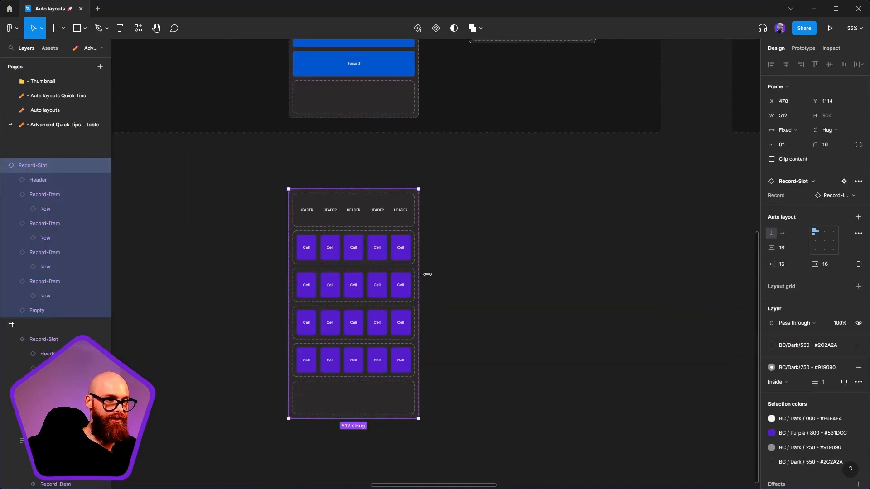
{"action": "left_click_drag", "start_coordinate": [428, 275], "coordinate": [631, 300]}
{"action": "left_click_drag", "start_coordinate": [571, 235], "coordinate": [540, 253]}
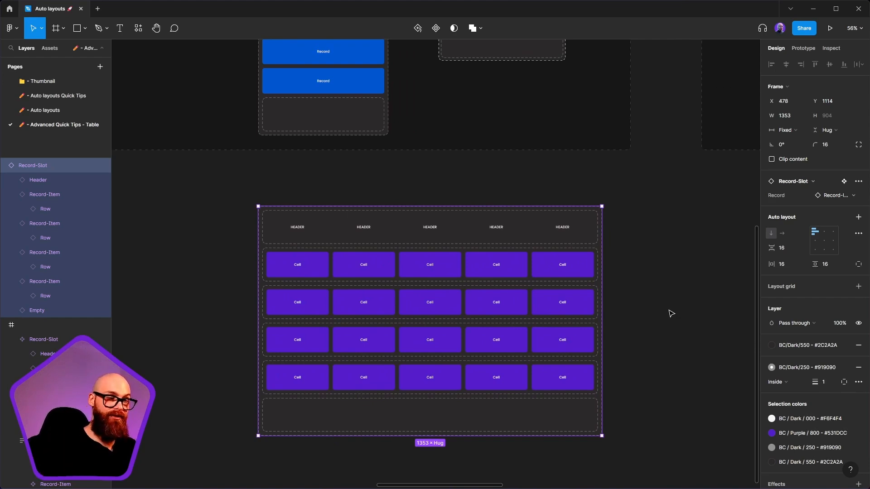
- Move the main Record-Slot component away from the Table Row frame, toward the left edge of the dashed frame
{"action": "scroll", "coordinate": [558, 246], "scroll_direction": "up", "scroll_amount": 5}
{"action": "scroll", "coordinate": [557, 247], "scroll_direction": "left", "scroll_amount": 2}
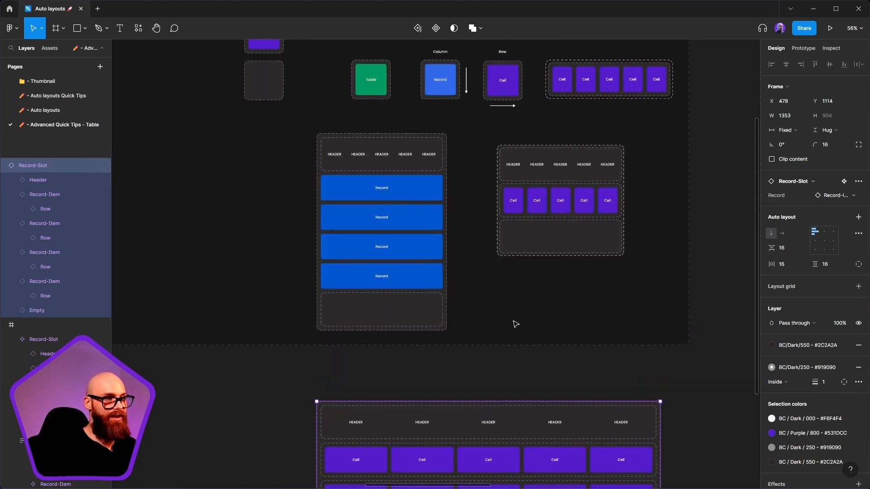
{"action": "left_click", "coordinate": [405, 271]}
{"action": "scroll", "coordinate": [453, 335], "scroll_direction": "up", "scroll_amount": 1}
{"action": "scroll", "coordinate": [453, 336], "scroll_direction": "left", "scroll_amount": 1}
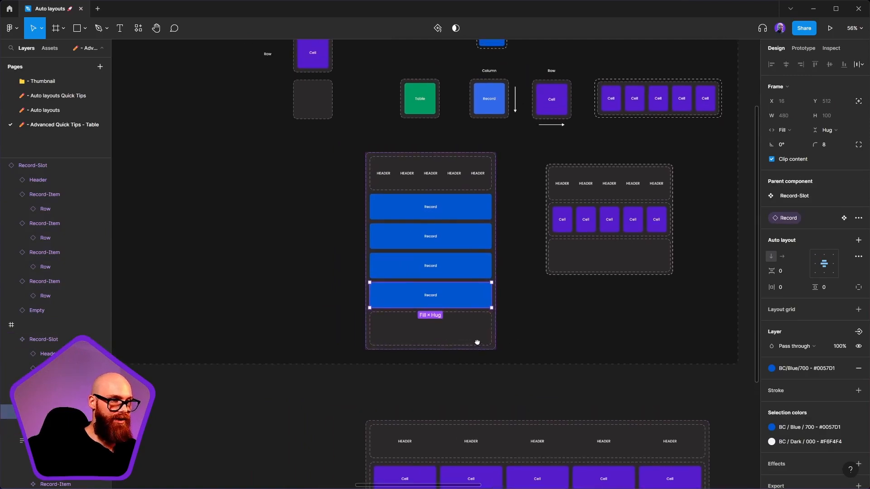
{"action": "left_click", "coordinate": [519, 244]}
{"action": "left_click_drag", "start_coordinate": [472, 246], "coordinate": [213, 224]}
{"action": "scroll", "coordinate": [499, 227], "scroll_direction": "up", "scroll_amount": 2}
{"action": "scroll", "coordinate": [498, 227], "scroll_direction": "left", "scroll_amount": 2}
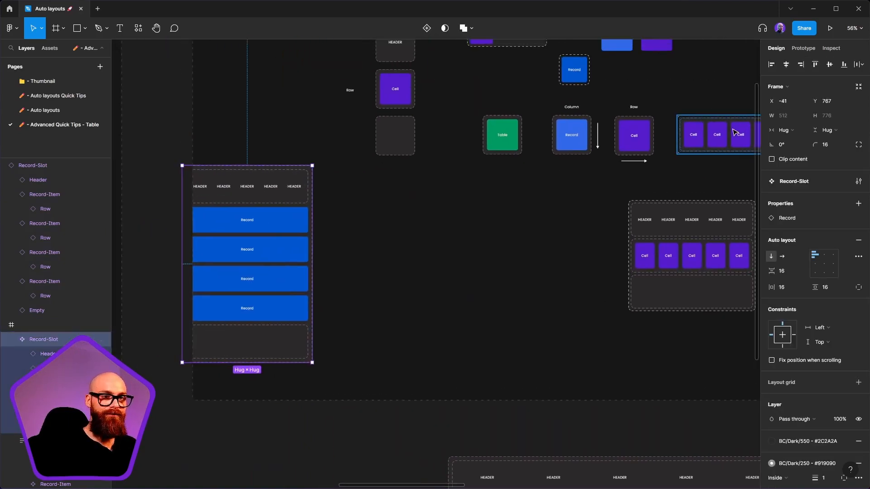
- Shift the Record-Slot component slightly right and place the five-Cell Row frame directly above it, at X 144, Y 600
{"action": "left_click_drag", "start_coordinate": [714, 125], "coordinate": [412, 236]}
{"action": "left_click_drag", "start_coordinate": [259, 266], "coordinate": [301, 276]}
{"action": "left_click_drag", "start_coordinate": [399, 241], "coordinate": [276, 149]}
{"action": "scroll", "coordinate": [379, 175], "scroll_direction": "down", "scroll_amount": 1}
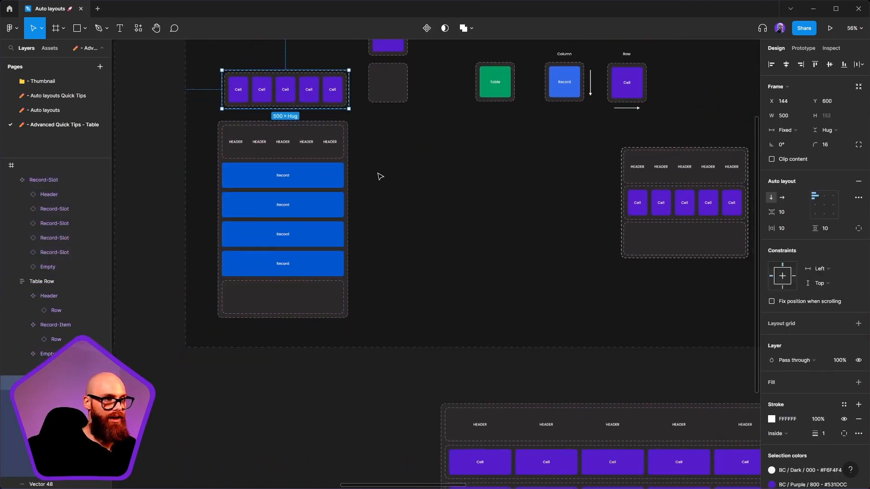
- Duplicate the first Record slot eight times inside the main Record-Slot component
{"action": "double_click", "coordinate": [316, 181]}
{"action": "scroll", "coordinate": [420, 241], "scroll_direction": "down", "scroll_amount": 3}
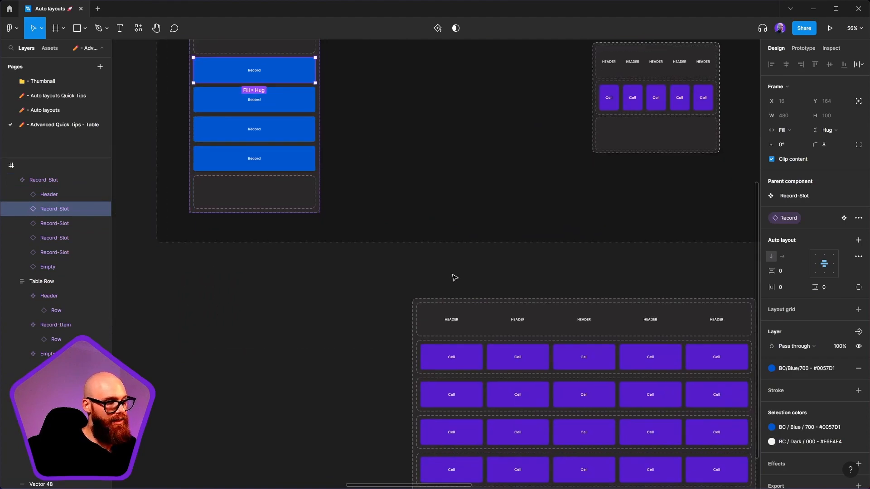
{"action": "scroll", "coordinate": [455, 229], "scroll_direction": "right", "scroll_amount": 3}
{"action": "left_click", "coordinate": [361, 240]}
{"action": "scroll", "coordinate": [358, 242], "scroll_direction": "down", "scroll_amount": 5}
- Widen the twelve-record Record-Slot instance below the frame to 2200
{"action": "scroll", "coordinate": [348, 260], "scroll_direction": "up", "scroll_amount": 2}
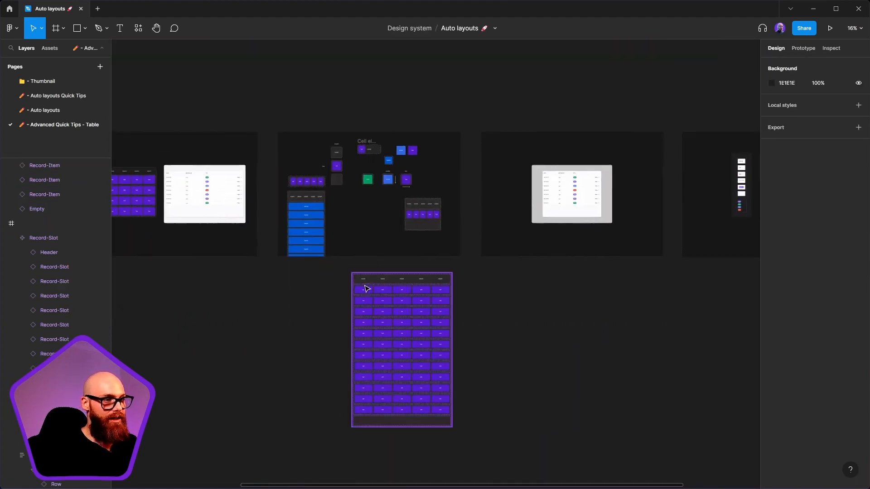
{"action": "left_click", "coordinate": [394, 319]}
{"action": "left_click_drag", "start_coordinate": [452, 323], "coordinate": [515, 323]}
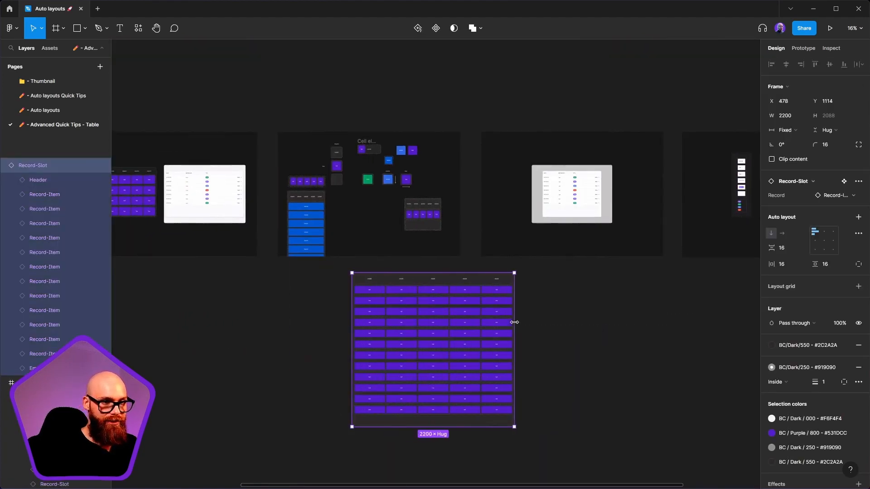
- Duplicate the second Cell slot twice inside the main Row component
{"action": "left_click", "coordinate": [307, 185]}
{"action": "scroll", "coordinate": [307, 185], "scroll_direction": "up", "scroll_amount": 5}
{"action": "left_click", "coordinate": [298, 182]}
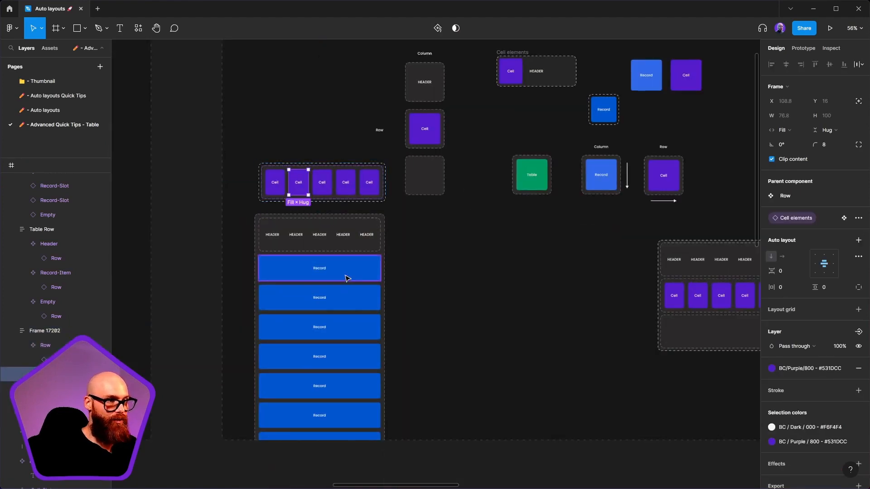
{"action": "key", "text": "ctrl+d"}
{"action": "key", "text": "ctrl+d"}
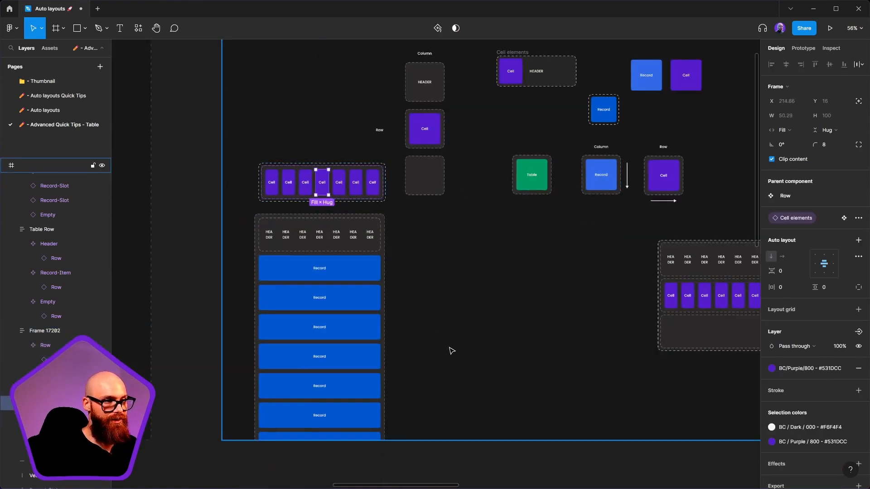
- Widen the twelve-record, seven-column Record-Slot instance below the frame to 2678
{"action": "scroll", "coordinate": [482, 321], "scroll_direction": "down", "scroll_amount": 1}
{"action": "left_click_drag", "start_coordinate": [481, 320], "coordinate": [213, 104]}
{"action": "scroll", "coordinate": [351, 265], "scroll_direction": "down", "scroll_amount": 4}
{"action": "left_click", "coordinate": [517, 312]}
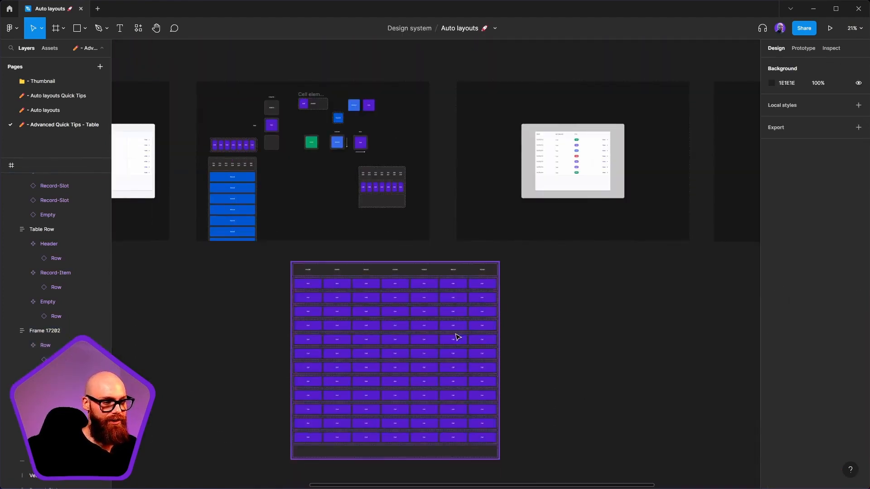
{"action": "left_click", "coordinate": [458, 337]}
{"action": "left_click_drag", "start_coordinate": [499, 344], "coordinate": [544, 344]}
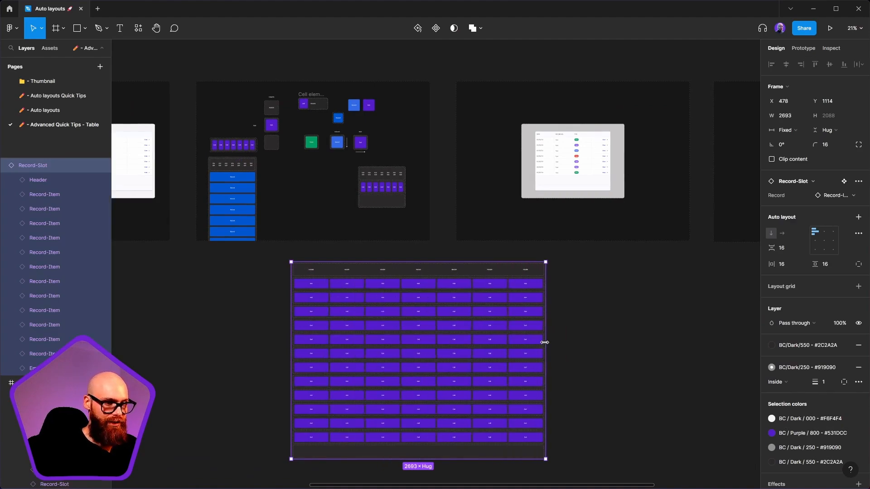
- Move the widened Record-Slot instance up against the underside of the component frame, to X -501, Y 923
{"action": "scroll", "coordinate": [475, 334], "scroll_direction": "down", "scroll_amount": 2}
{"action": "scroll", "coordinate": [509, 274], "scroll_direction": "up", "scroll_amount": 6}
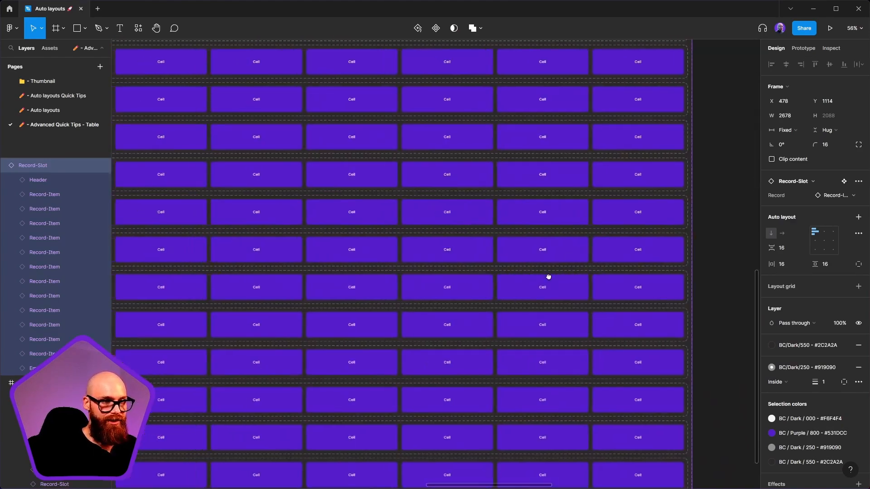
{"action": "scroll", "coordinate": [521, 290], "scroll_direction": "down", "scroll_amount": 3}
{"action": "scroll", "coordinate": [392, 286], "scroll_direction": "up", "scroll_amount": 5}
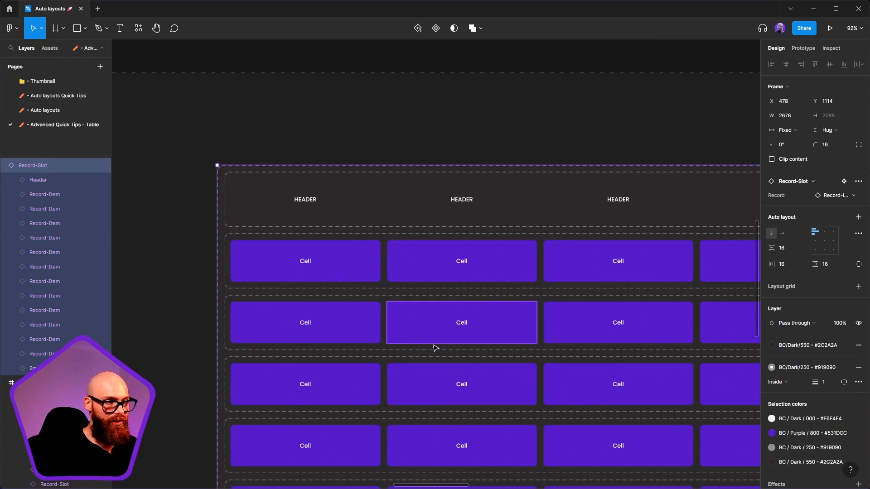
{"action": "scroll", "coordinate": [561, 237], "scroll_direction": "down", "scroll_amount": 3}
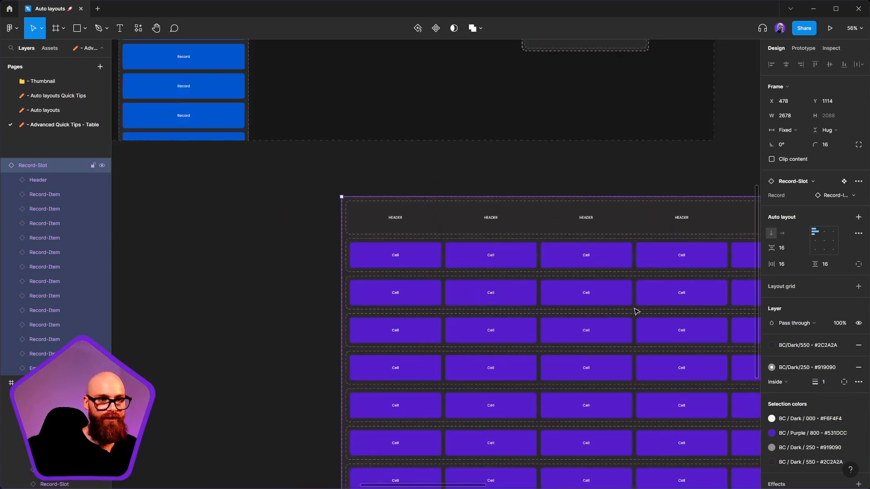
{"action": "left_click_drag", "start_coordinate": [436, 268], "coordinate": [329, 260]}
{"action": "scroll", "coordinate": [369, 266], "scroll_direction": "down", "scroll_amount": 3}
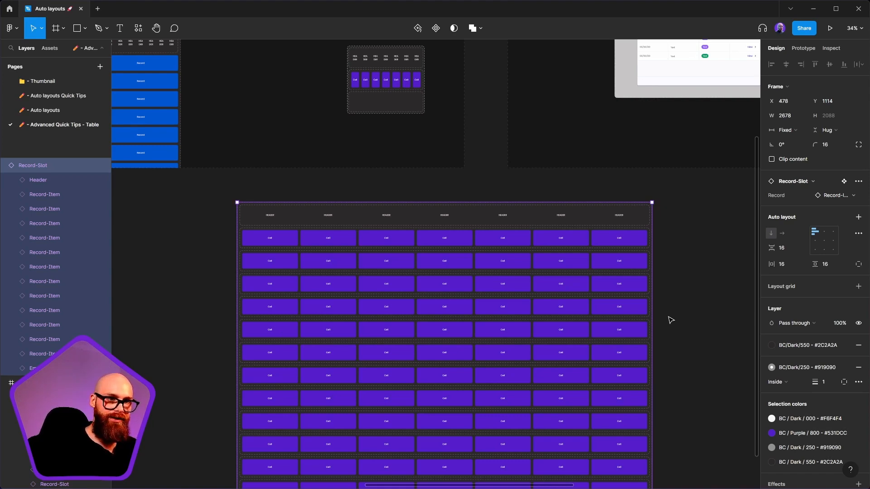
{"action": "left_click_drag", "start_coordinate": [575, 279], "coordinate": [483, 261]}
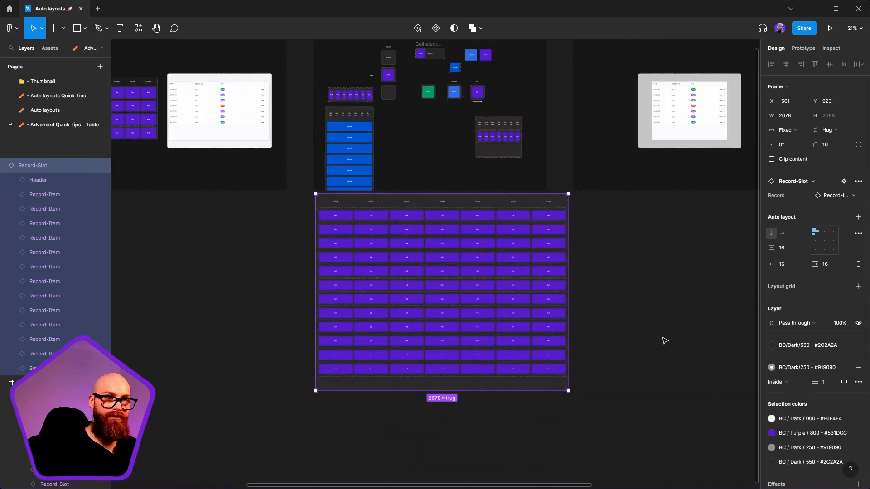
- Try shrinking the Record-Slot instance to 1715 × 1063, and undo the resize
{"action": "left_click_drag", "start_coordinate": [567, 390], "coordinate": [477, 295]}
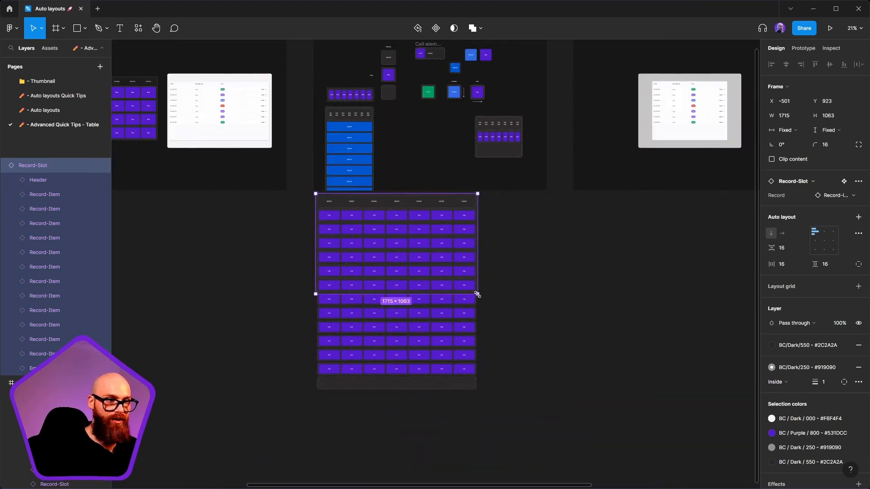
{"action": "key", "text": "ctrl+z"}
- Examine the styled white table with Date, Record No. and Type columns and compare it with the purple slot-based instance
{"action": "left_click_drag", "start_coordinate": [663, 164], "coordinate": [526, 295]}
{"action": "scroll", "coordinate": [523, 258], "scroll_direction": "up", "scroll_amount": 5}
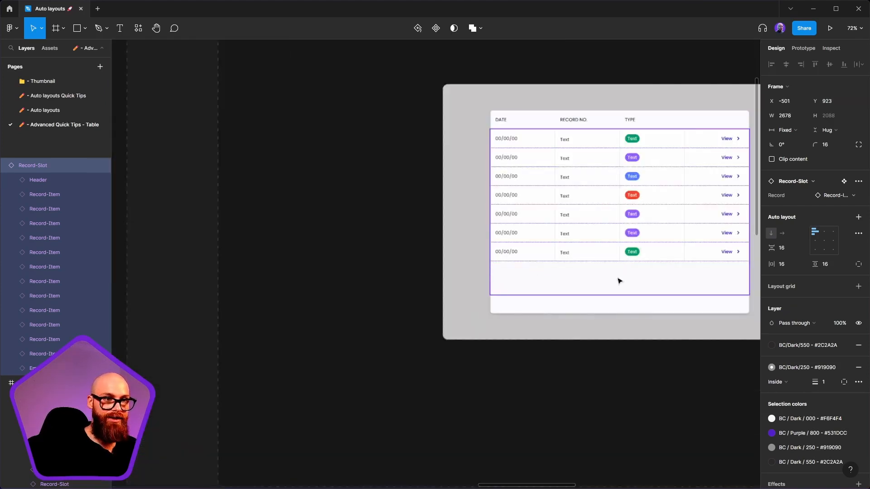
{"action": "left_click_drag", "start_coordinate": [616, 274], "coordinate": [437, 360]}
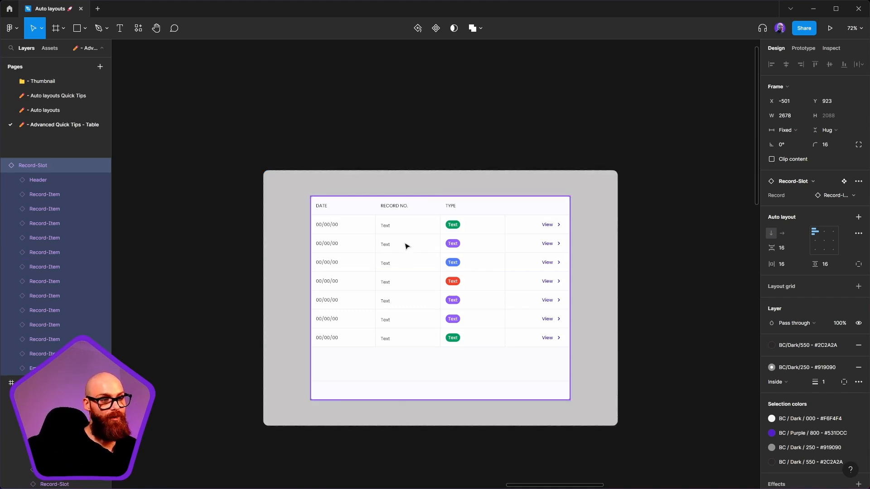
{"action": "scroll", "coordinate": [571, 258], "scroll_direction": "left", "scroll_amount": 5}
{"action": "scroll", "coordinate": [517, 282], "scroll_direction": "down", "scroll_amount": 4}
{"action": "left_click_drag", "start_coordinate": [365, 371], "coordinate": [519, 166]}
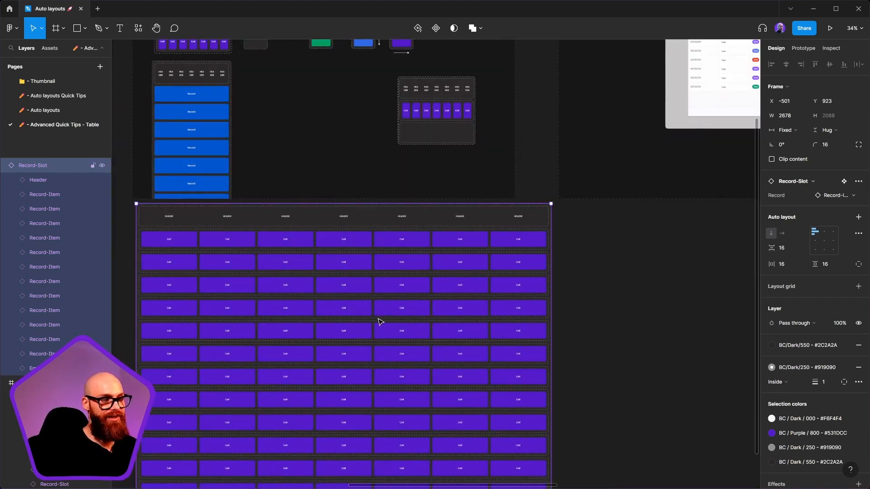
{"action": "left_click_drag", "start_coordinate": [572, 233], "coordinate": [1, 484]}
{"action": "scroll", "coordinate": [348, 214], "scroll_direction": "up", "scroll_amount": 6}
{"action": "left_click_drag", "start_coordinate": [326, 282], "coordinate": [415, 264]}
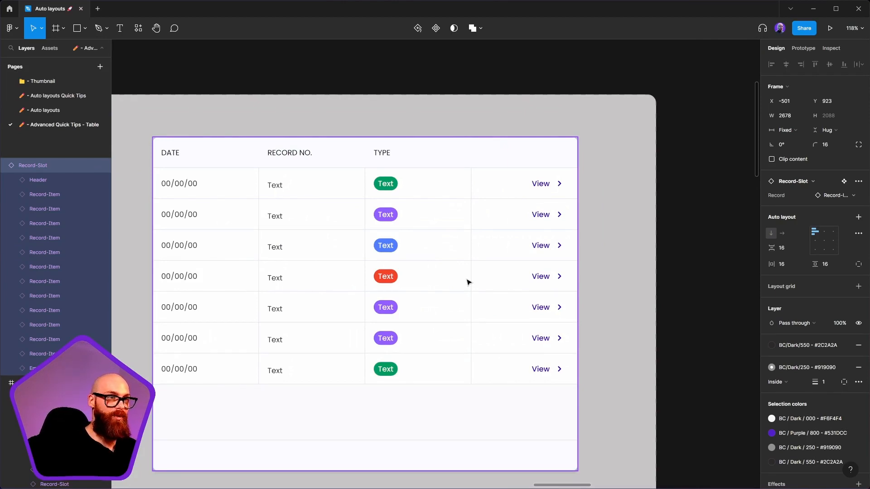
{"action": "left_click_drag", "start_coordinate": [443, 278], "coordinate": [494, 249]}
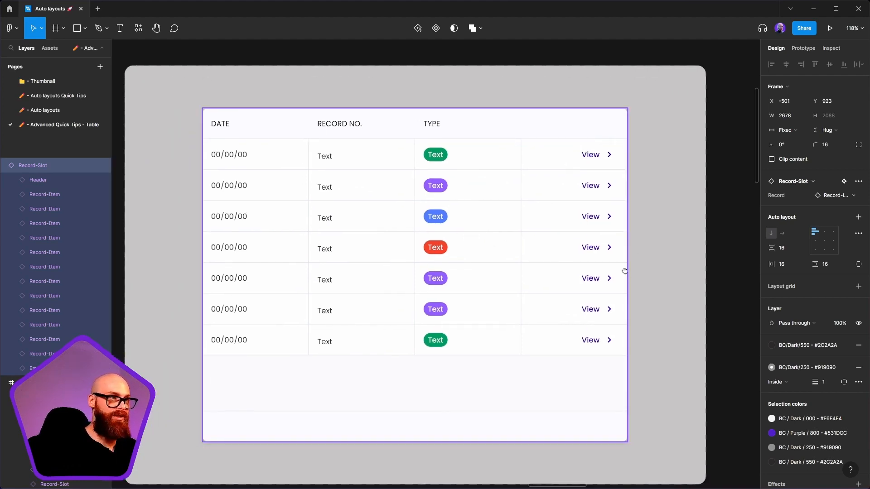
{"action": "left_click_drag", "start_coordinate": [625, 271], "coordinate": [630, 262]}
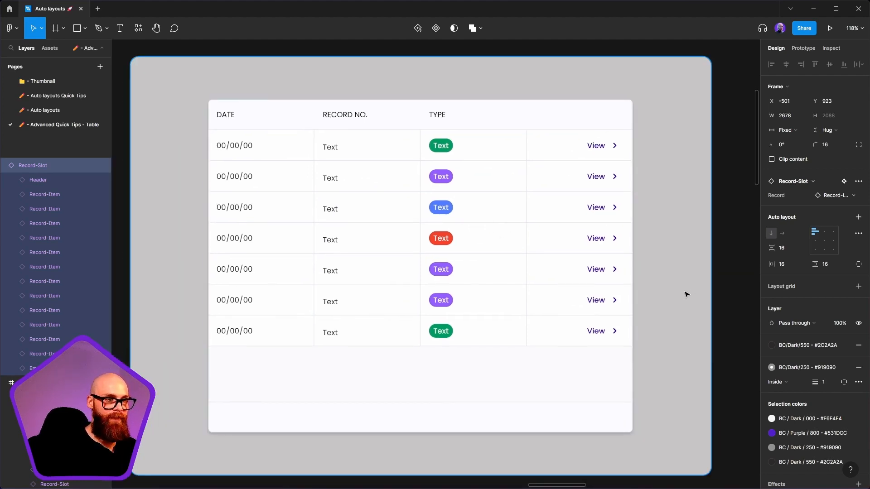